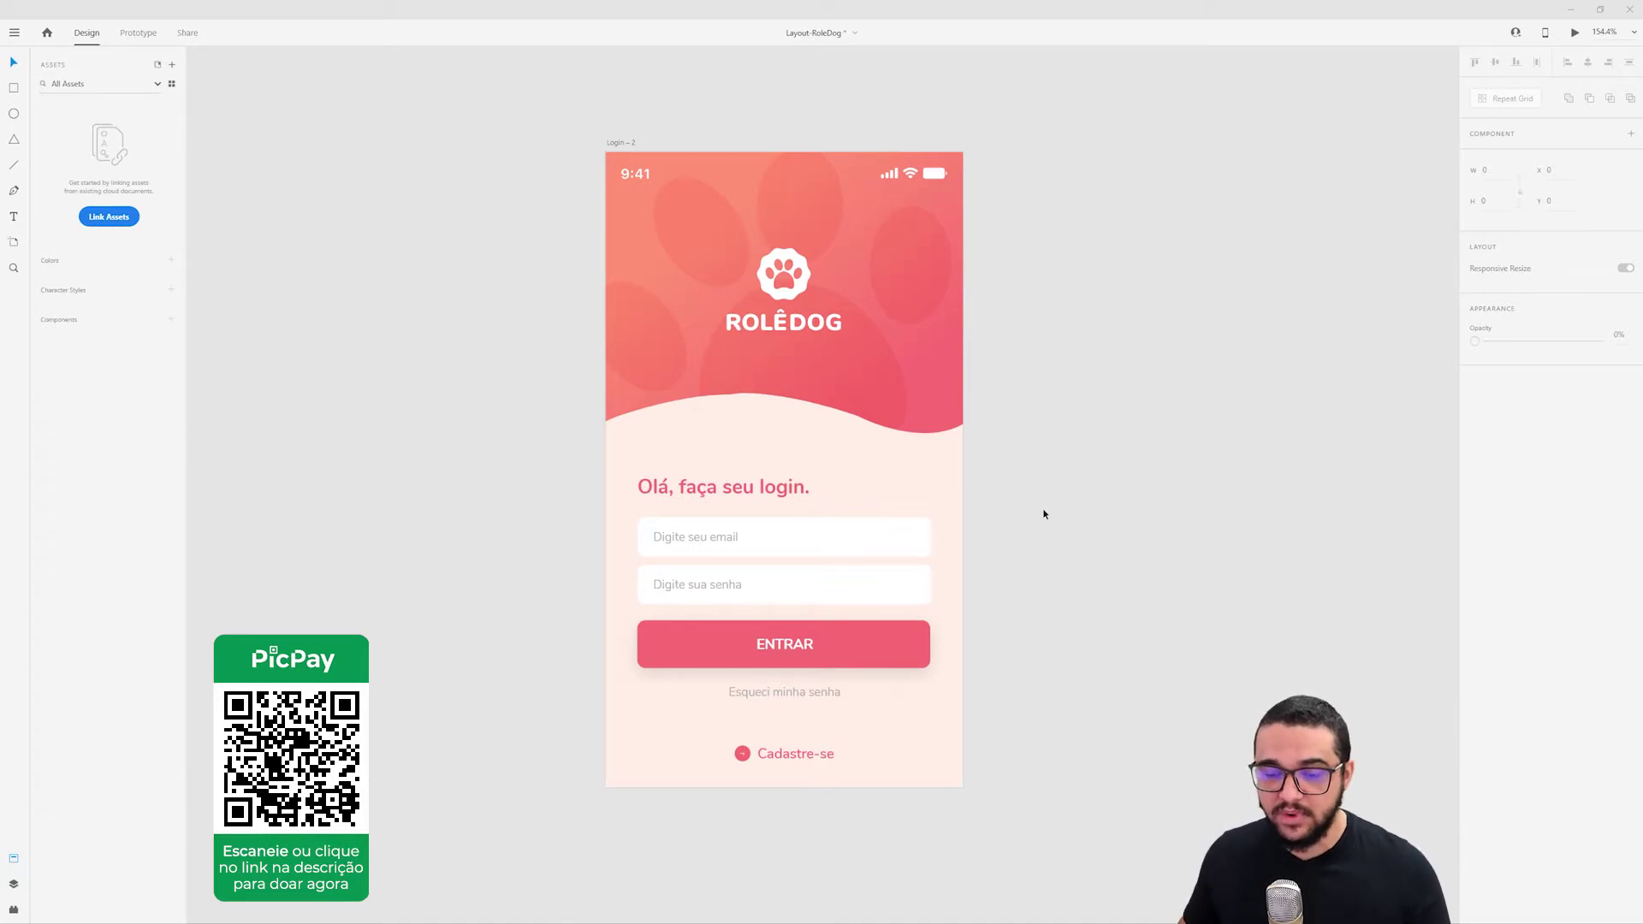
# Look at the grid types available for the login artboard.
pyautogui.click(617, 143)
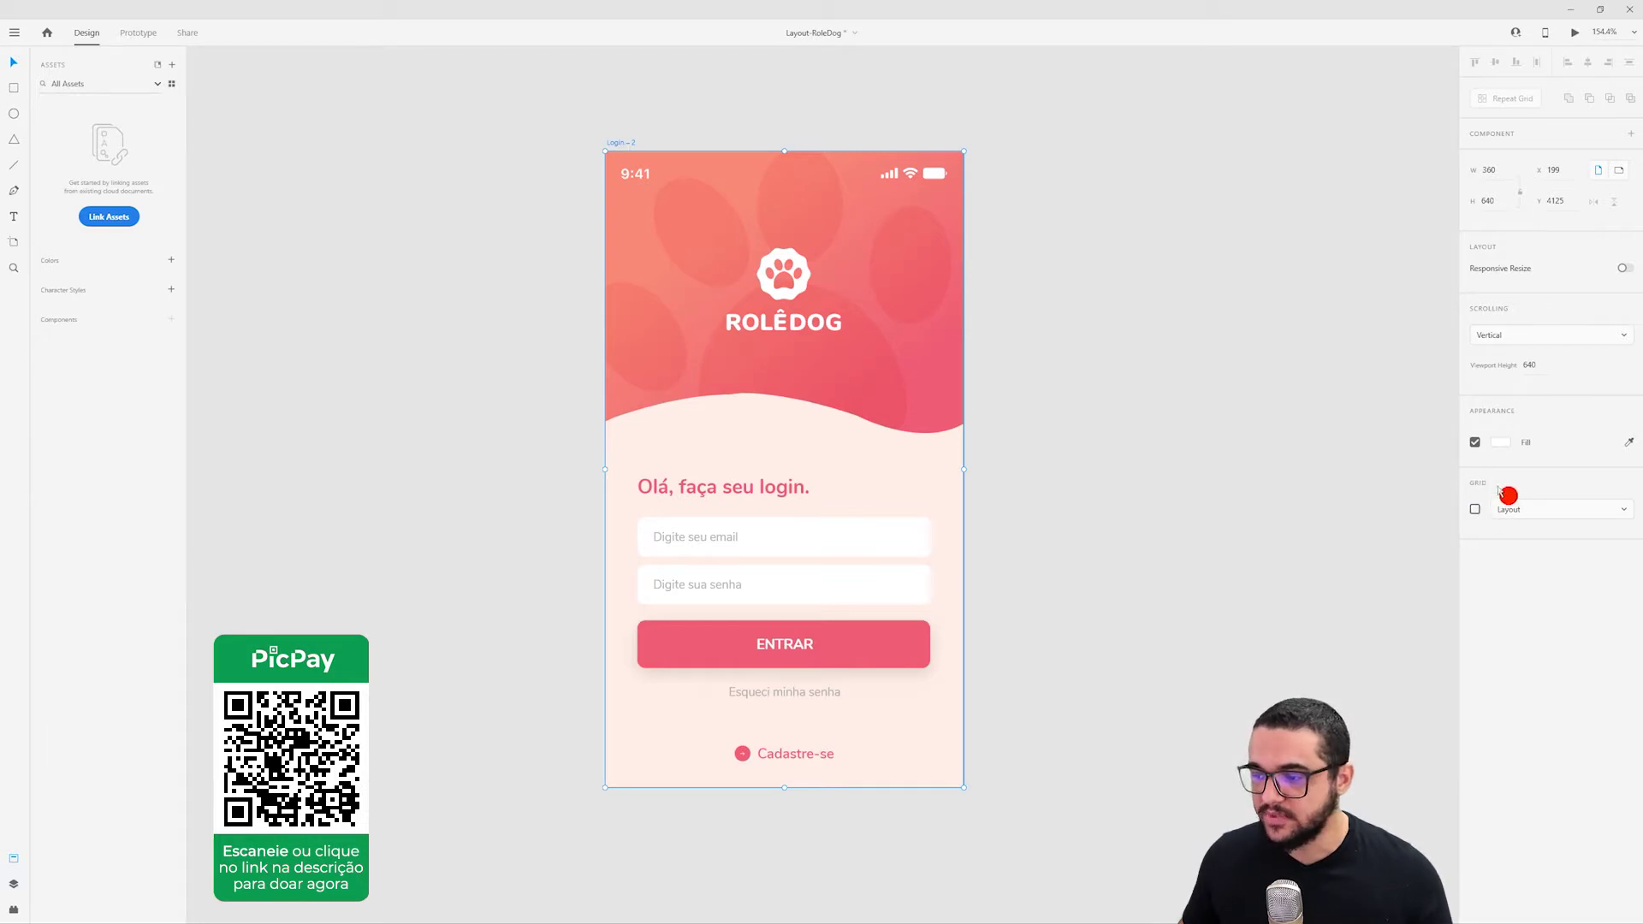
pyautogui.click(1548, 513)
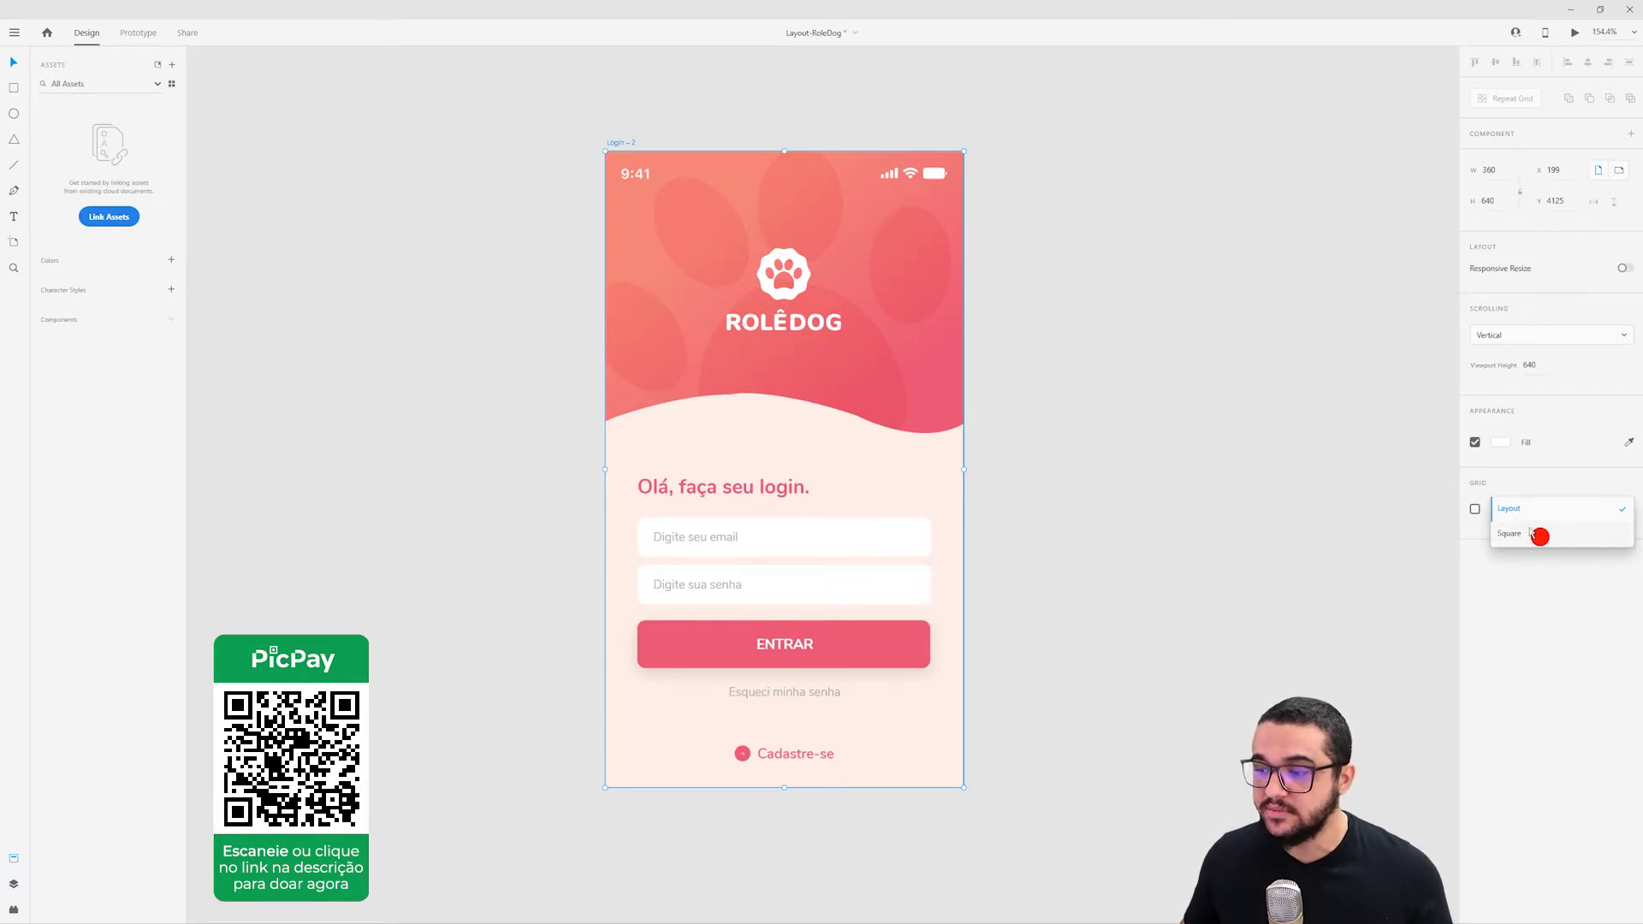
pyautogui.click(1537, 567)
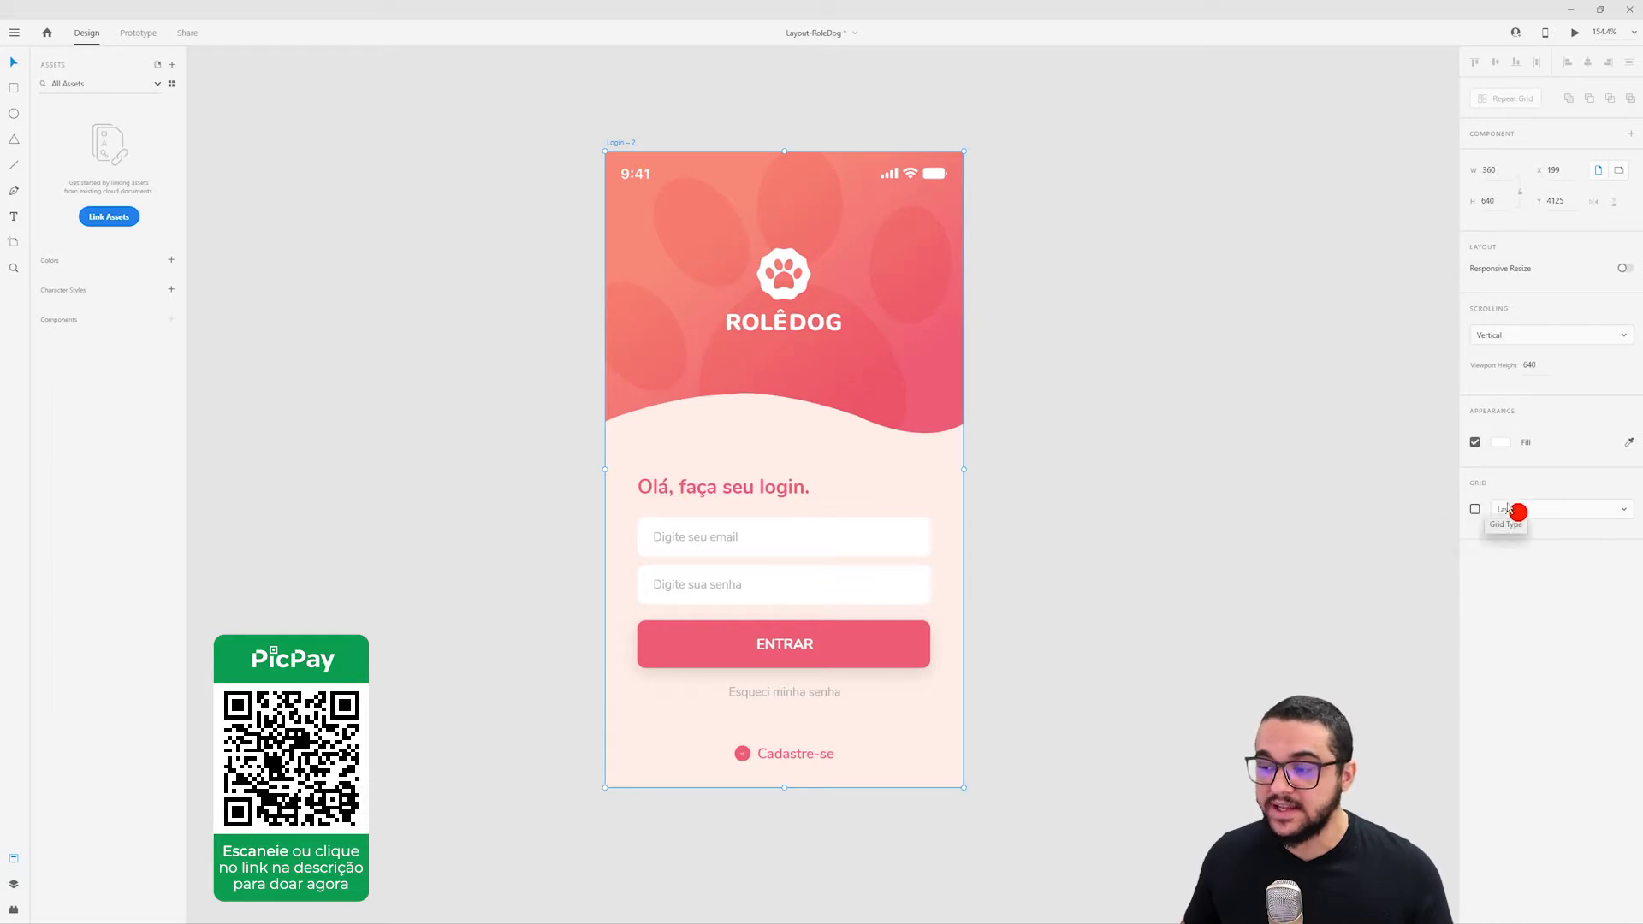
pyautogui.click(1514, 510)
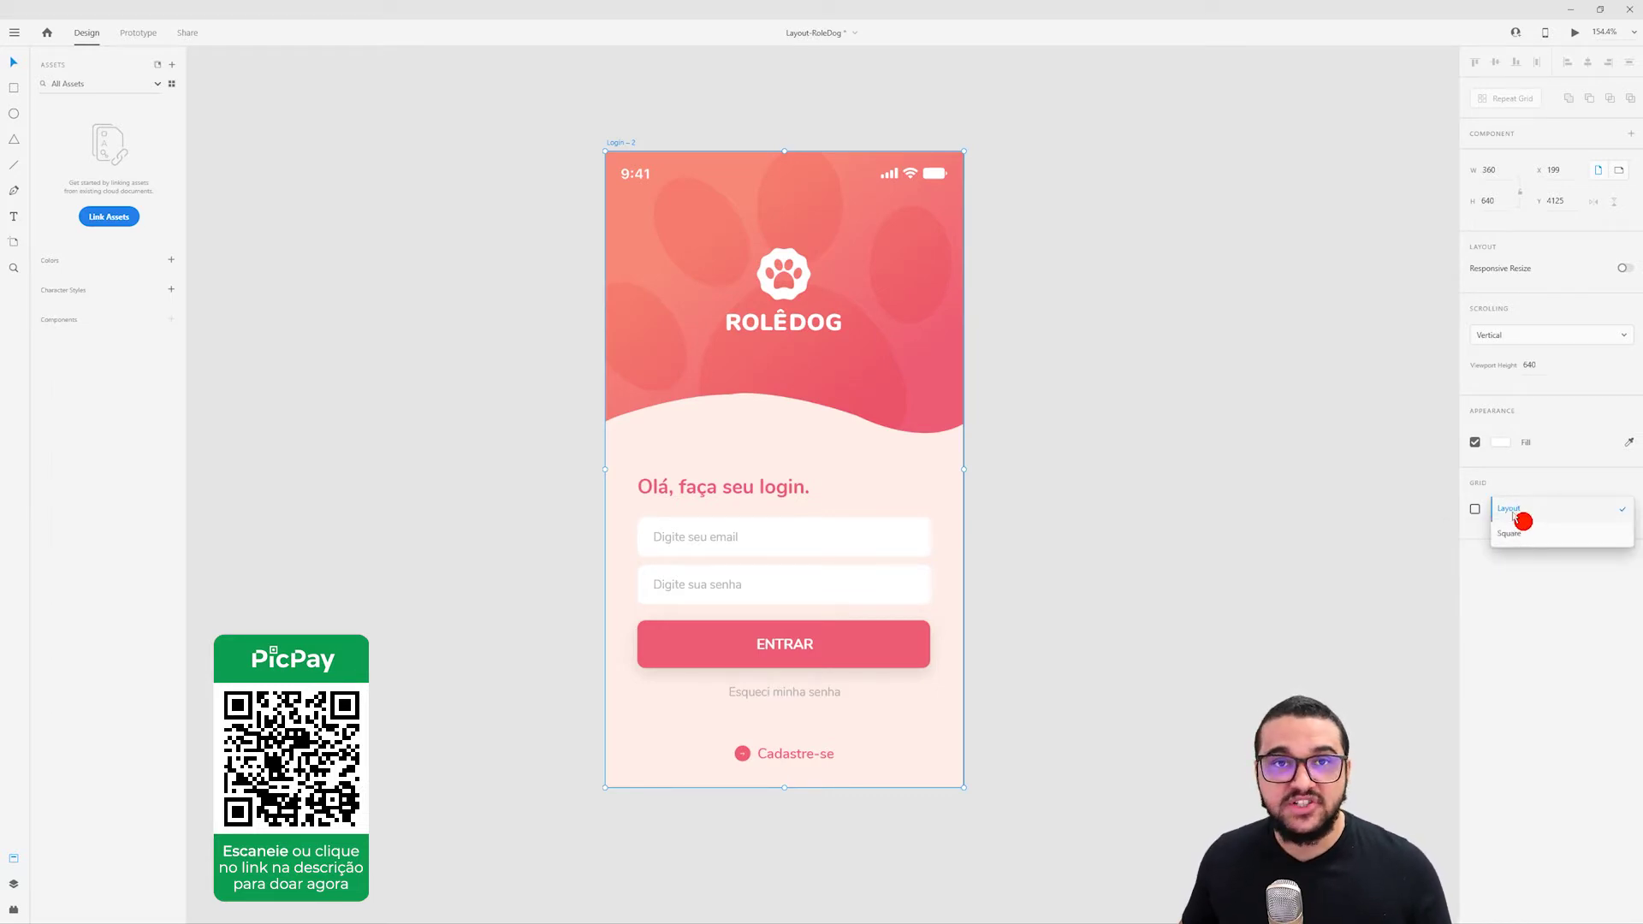
pyautogui.click(1376, 553)
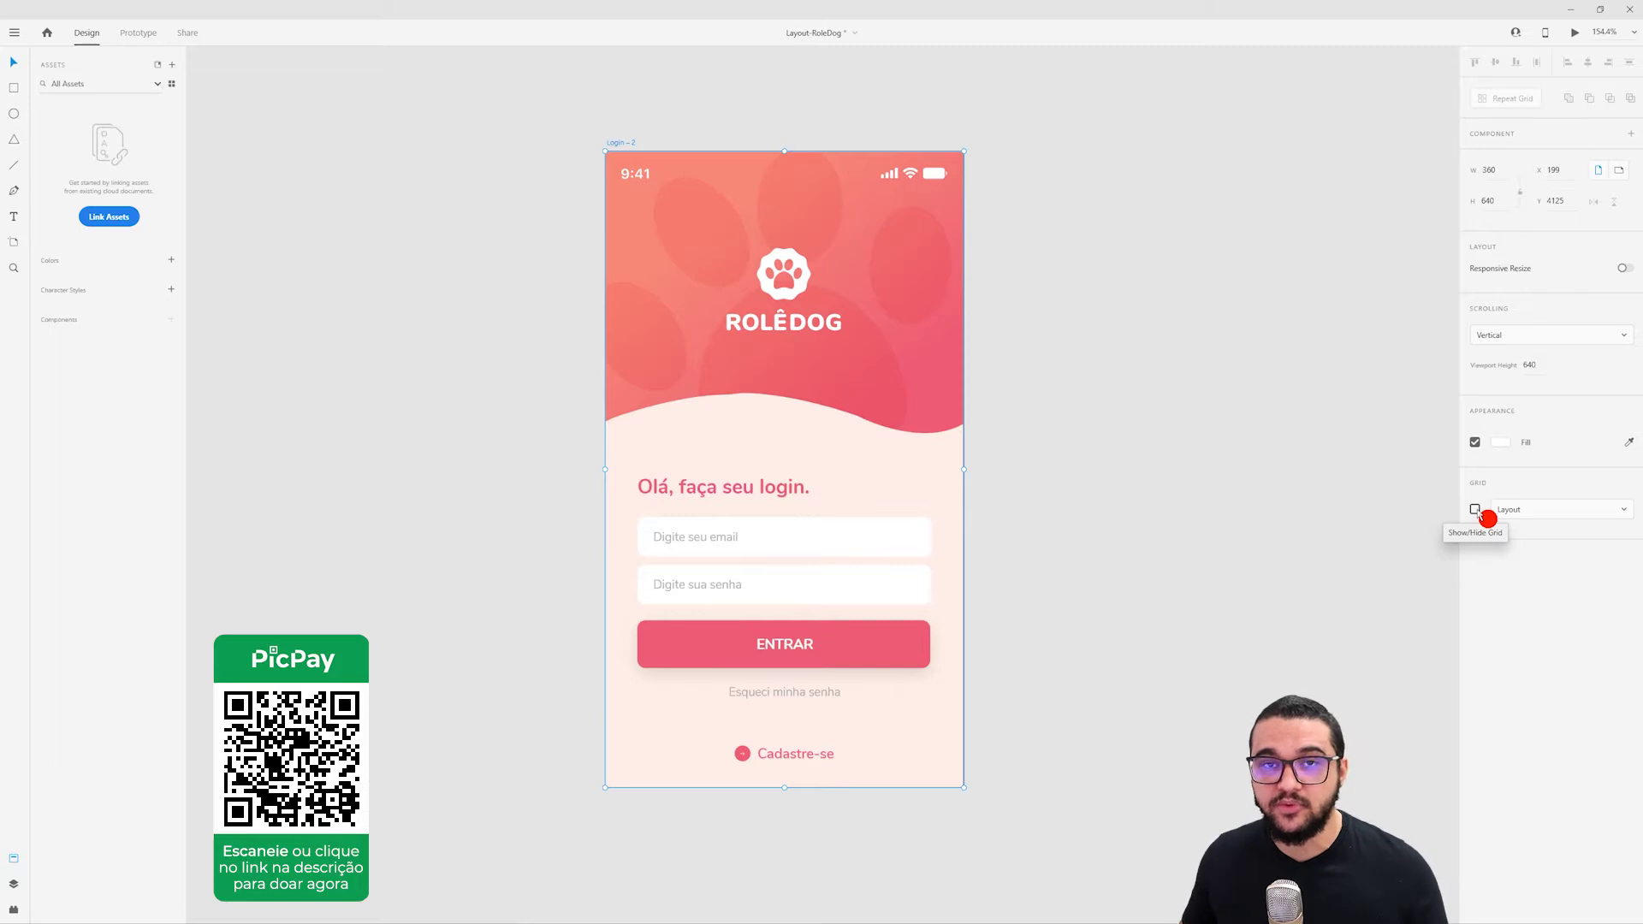
# Add a Web 1280 artboard beside the login artboard.
pyautogui.scroll(-5, 584, 308)
pyautogui.click(877, 377)
pyautogui.moveTo(876, 377); pyautogui.dragTo(820, 404)
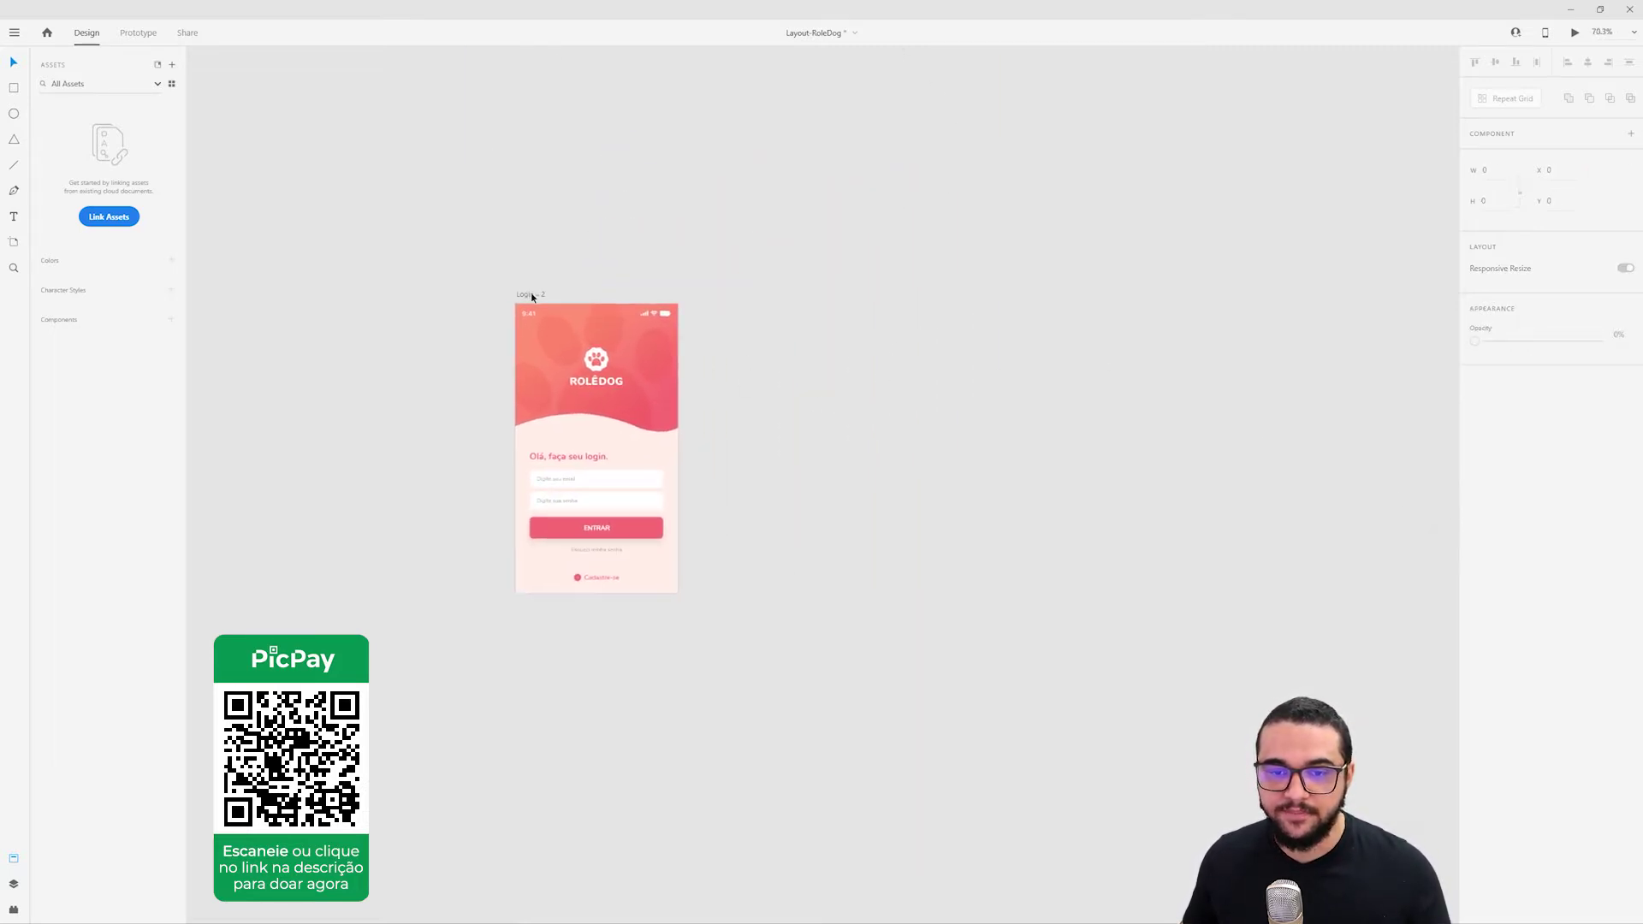
pyautogui.press('a')
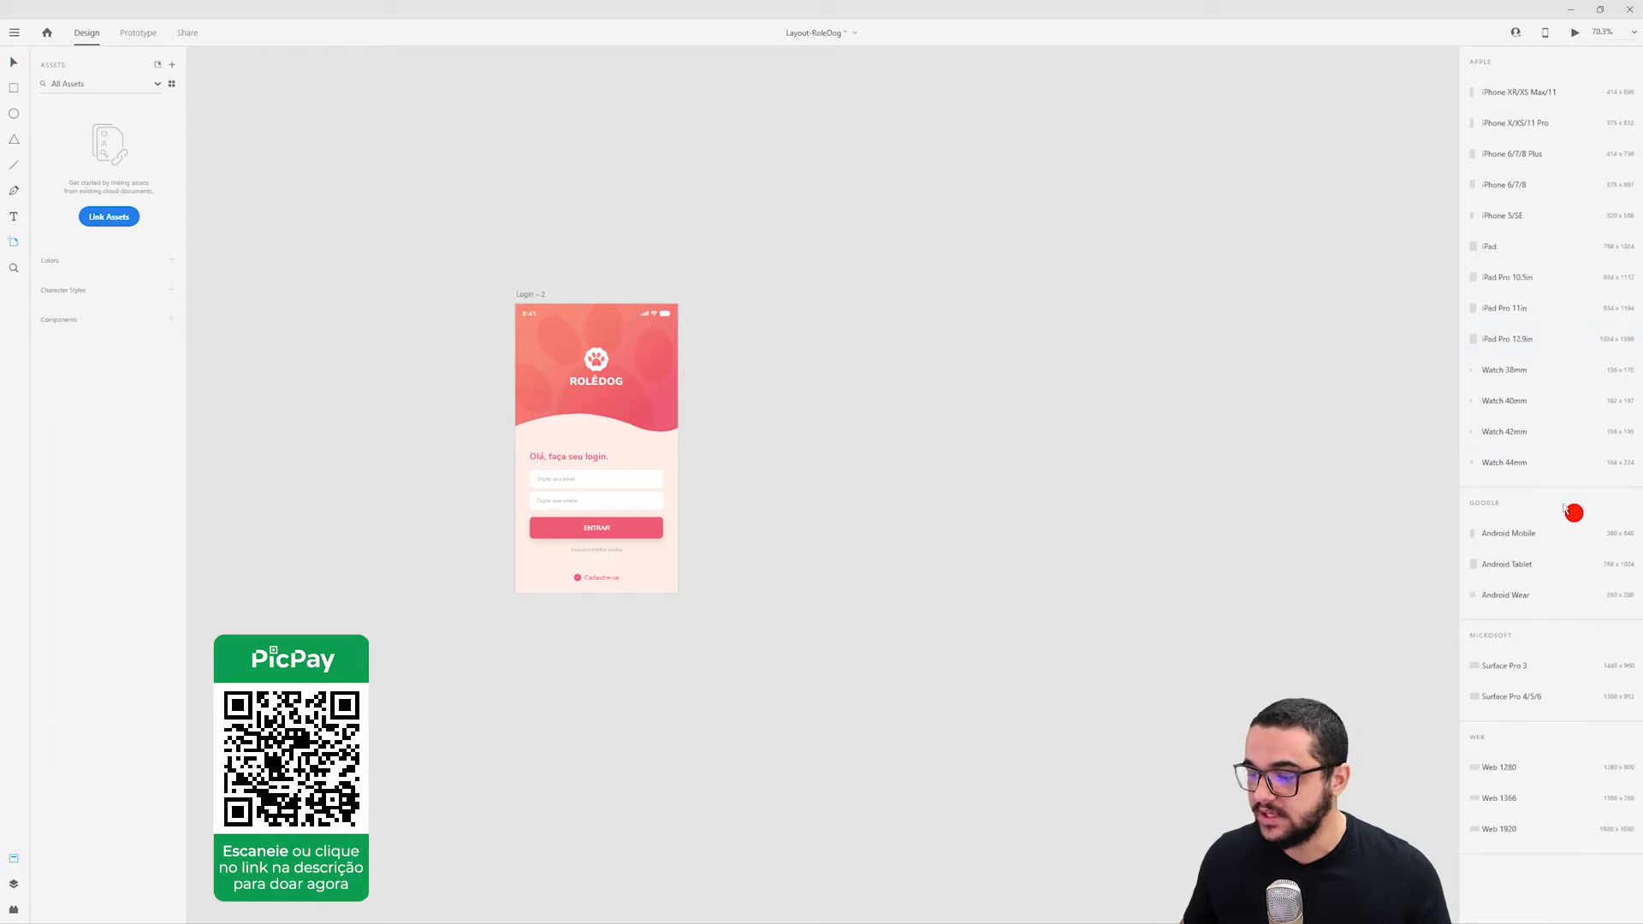
pyautogui.click(1515, 770)
pyautogui.press('v')
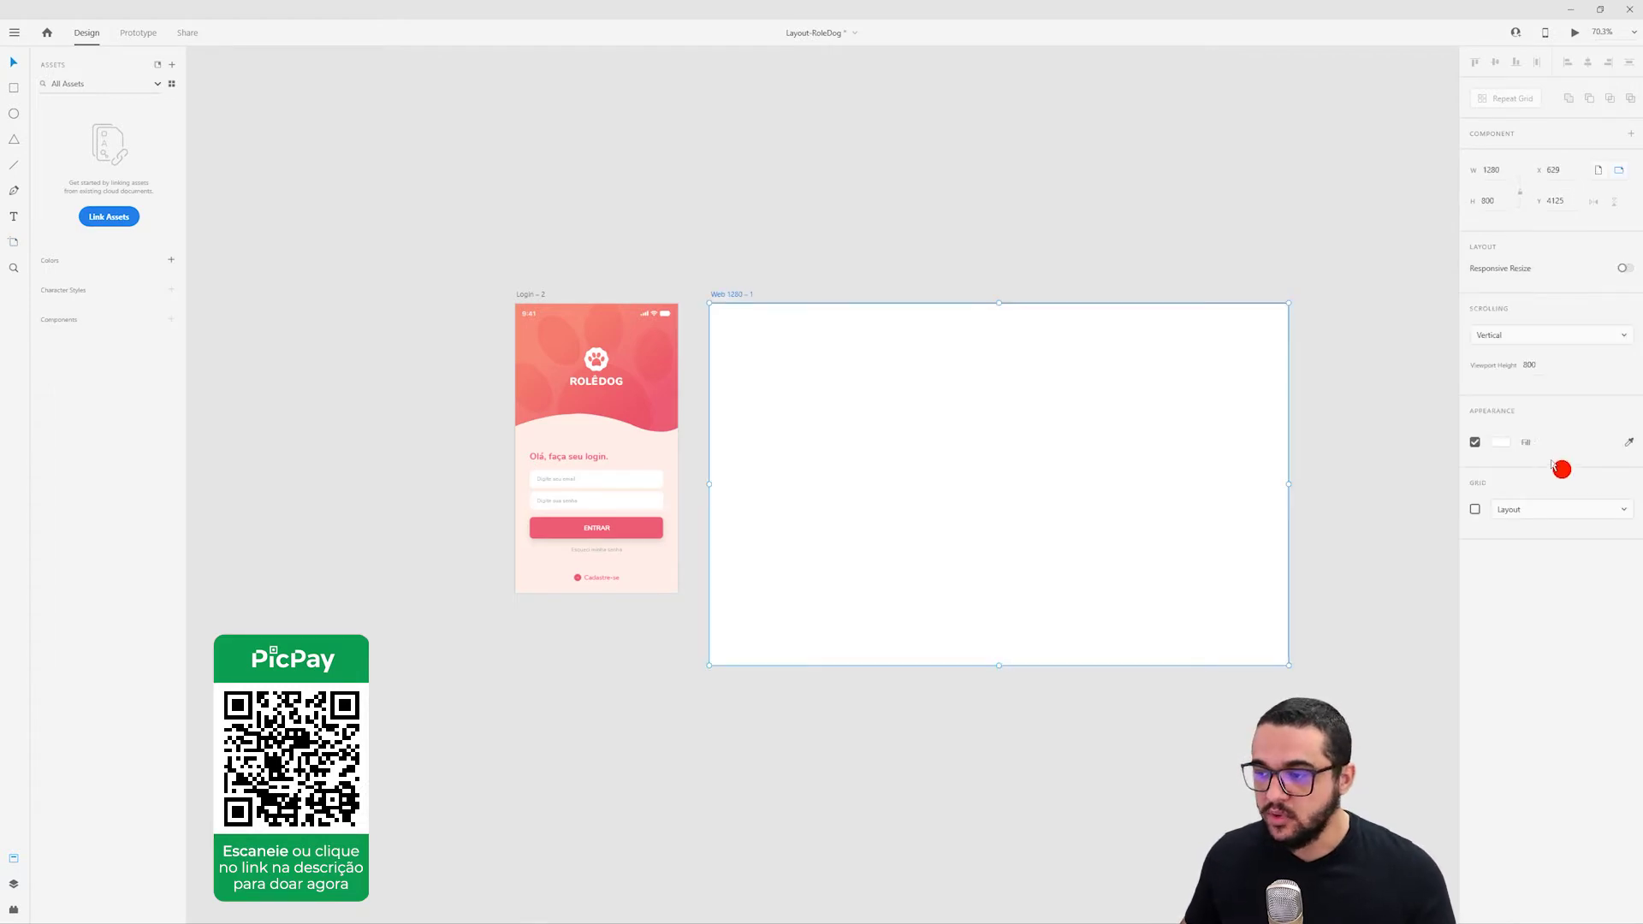
# Show the layout grid on the new web artboard and examine its columns.
pyautogui.click(1474, 509)
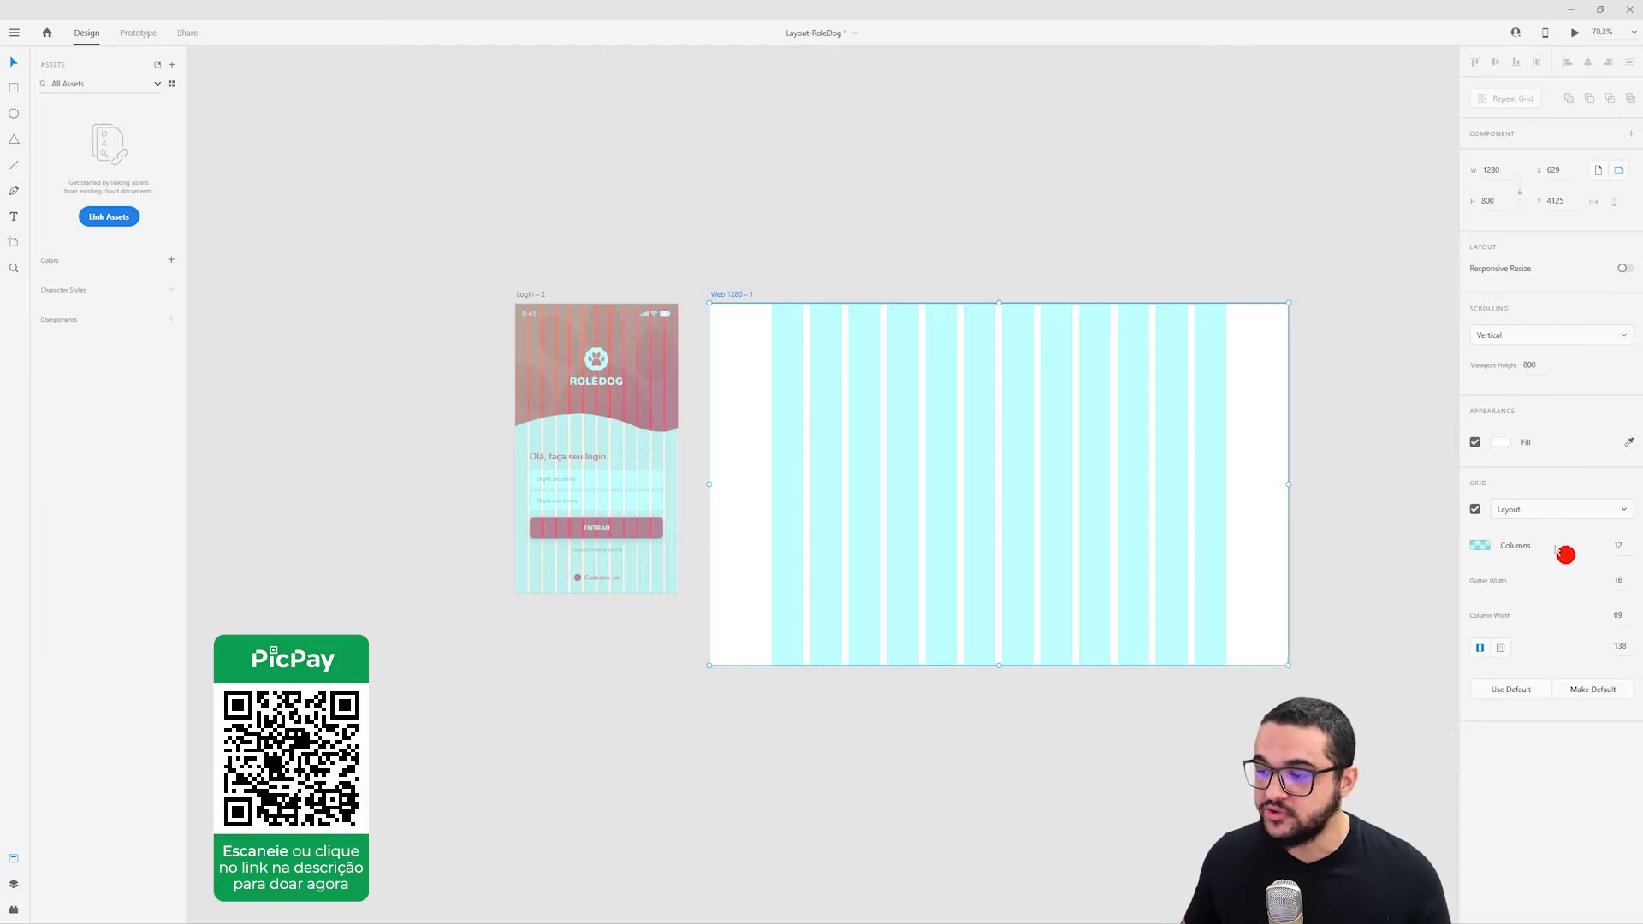
pyautogui.click(1624, 546)
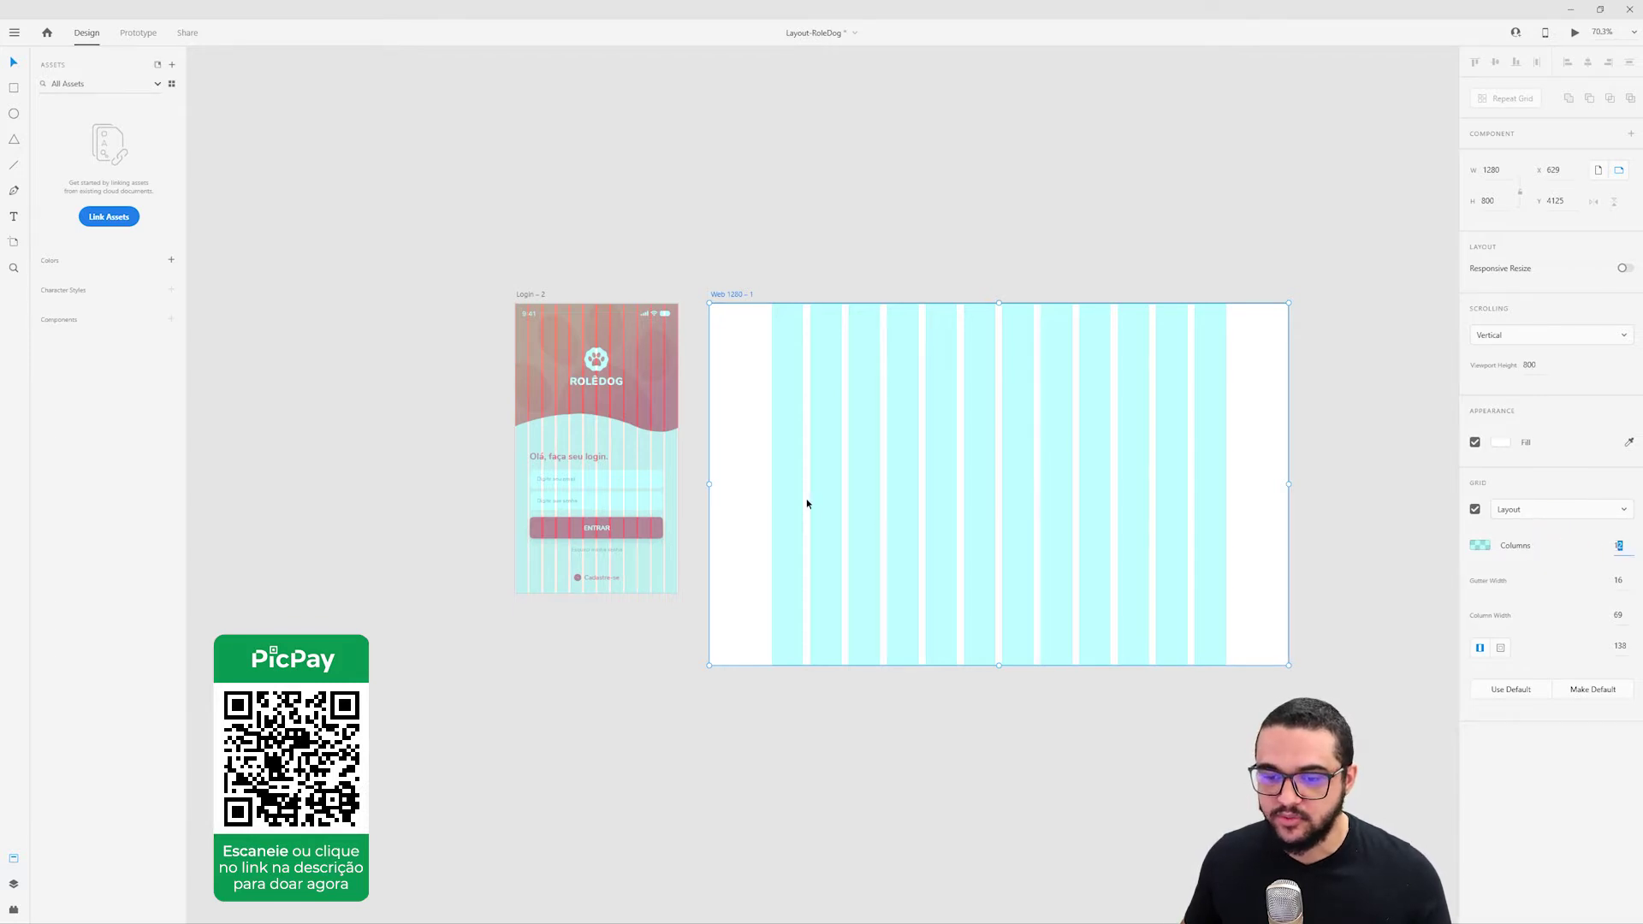
pyautogui.scroll(5, 808, 503)
pyautogui.scroll(-3, 1089, 547)
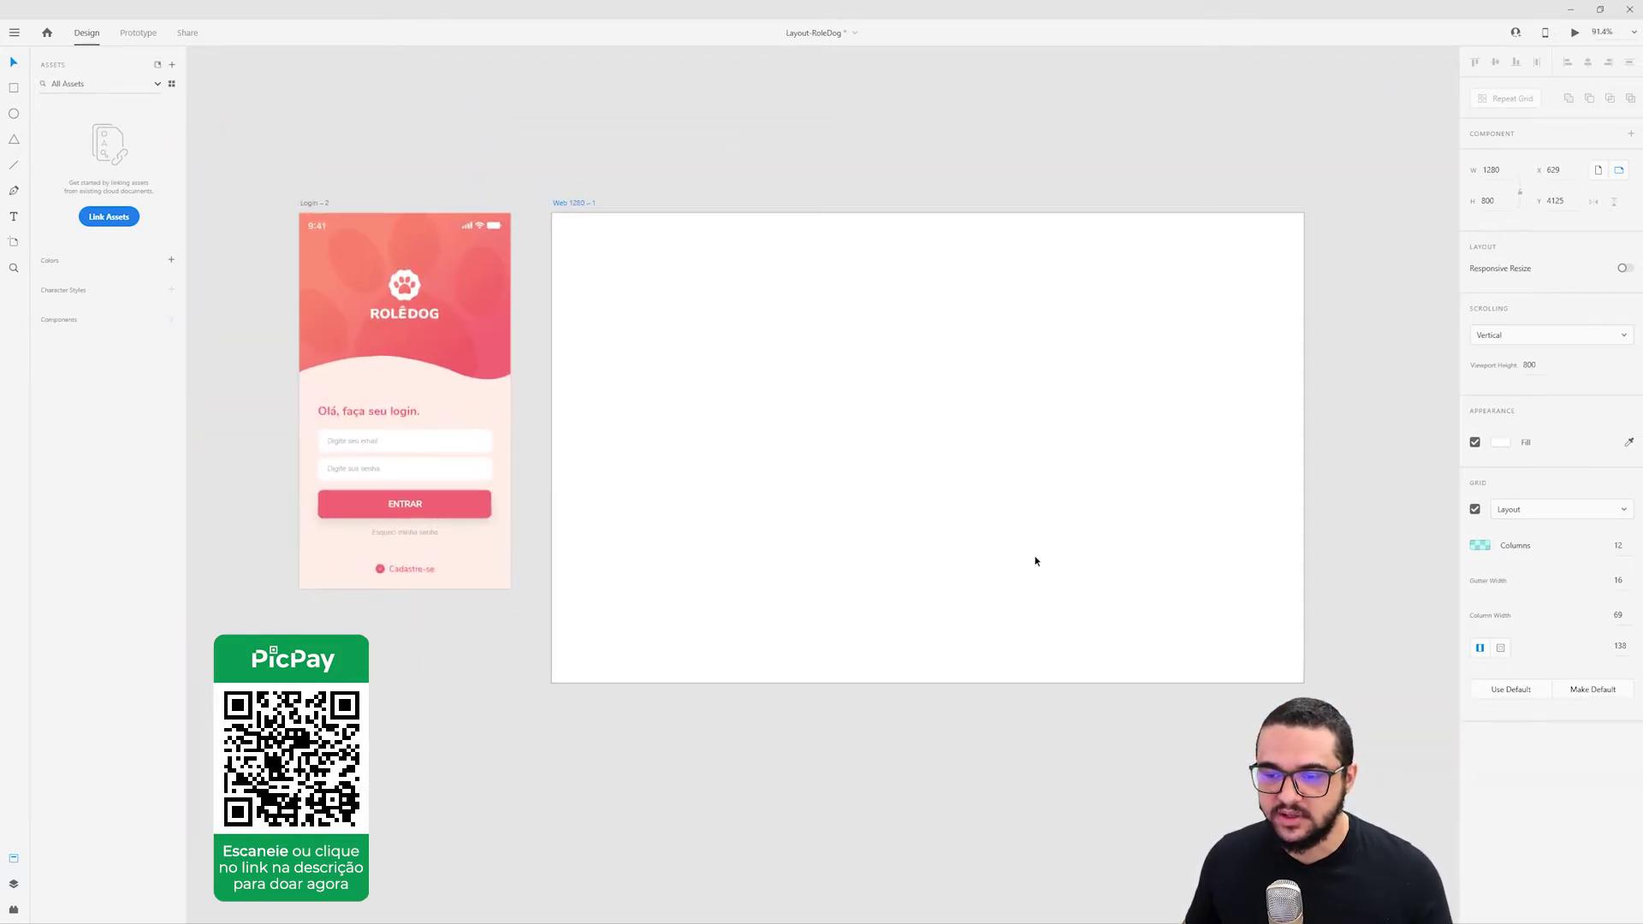
pyautogui.scroll(3, 1155, 557)
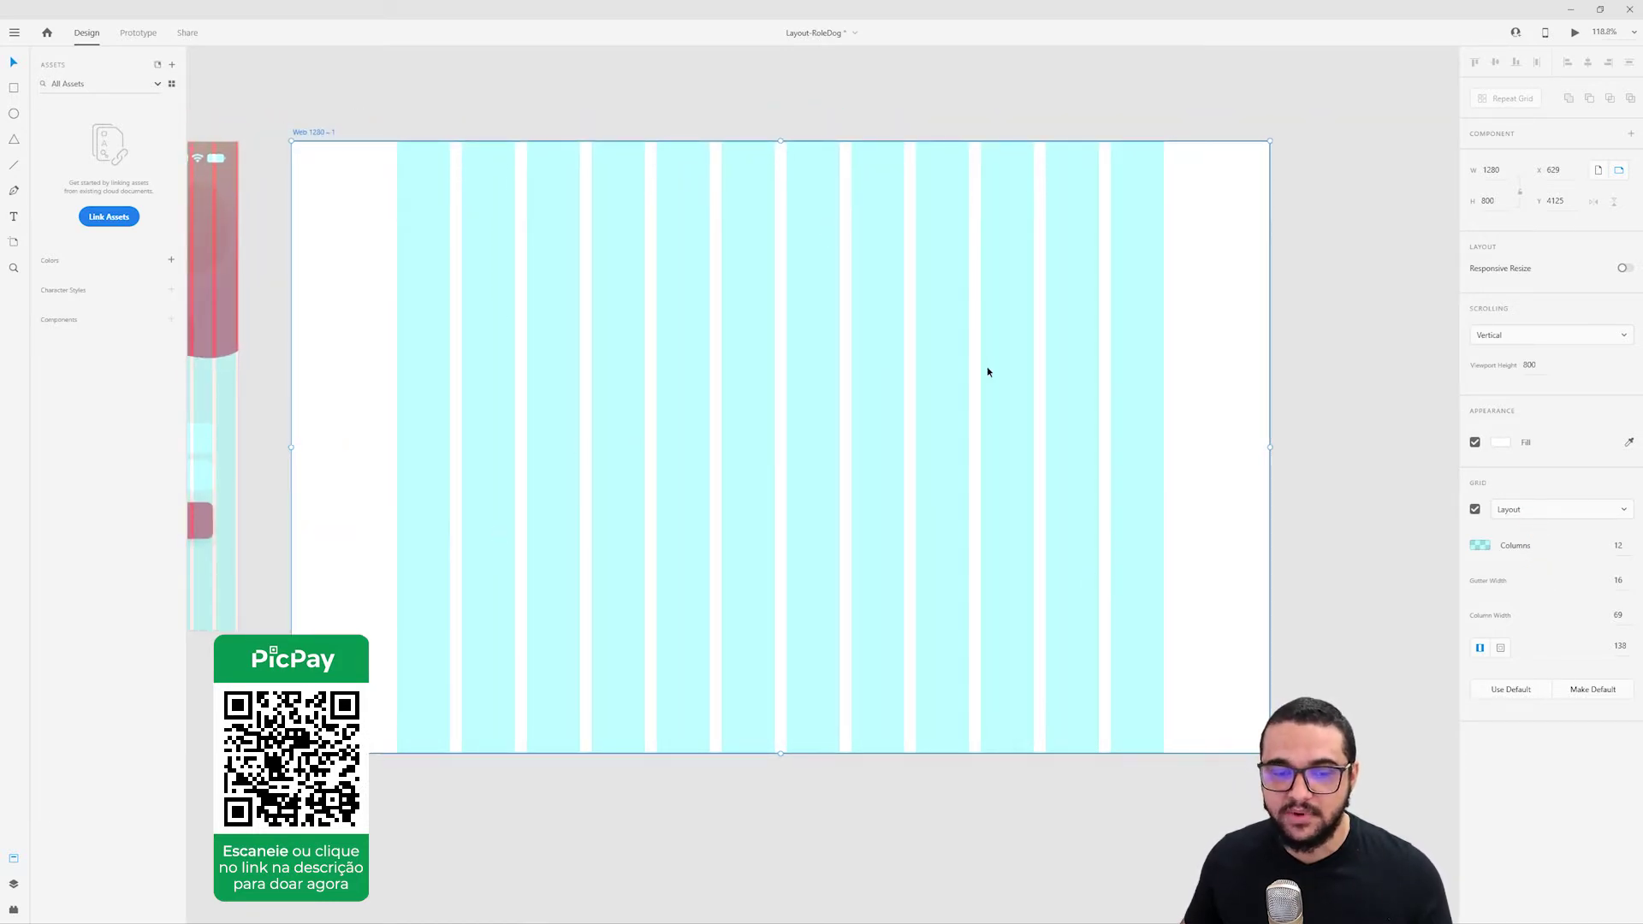
pyautogui.scroll(-3, 987, 371)
pyautogui.scroll(3, 712, 373)
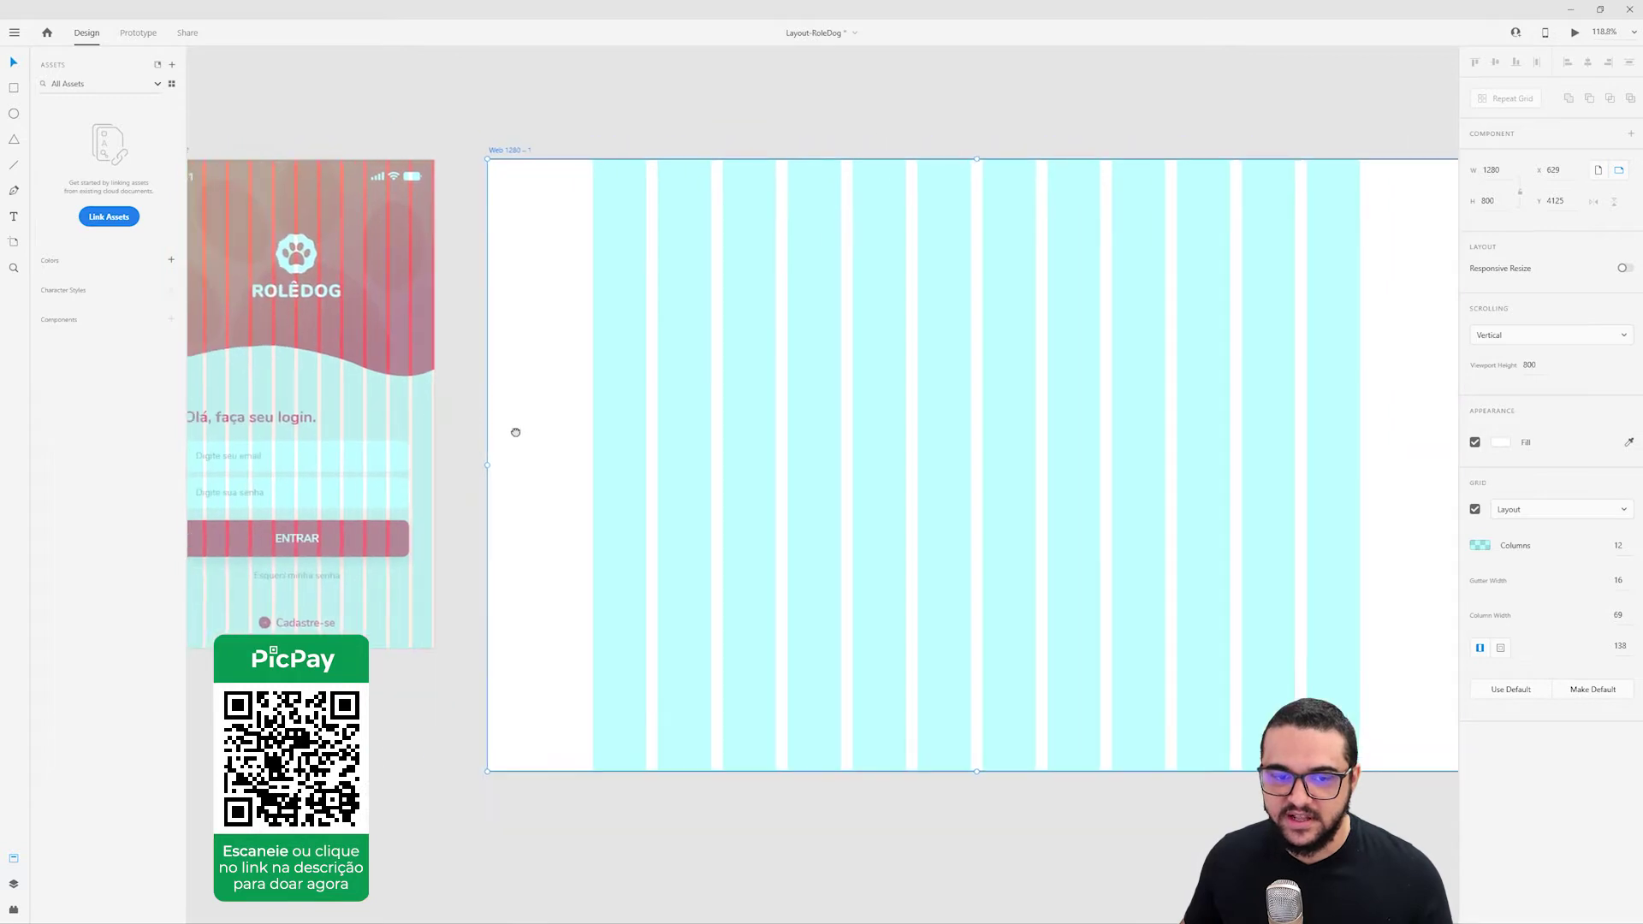
pyautogui.moveTo(737, 454); pyautogui.dragTo(651, 422)
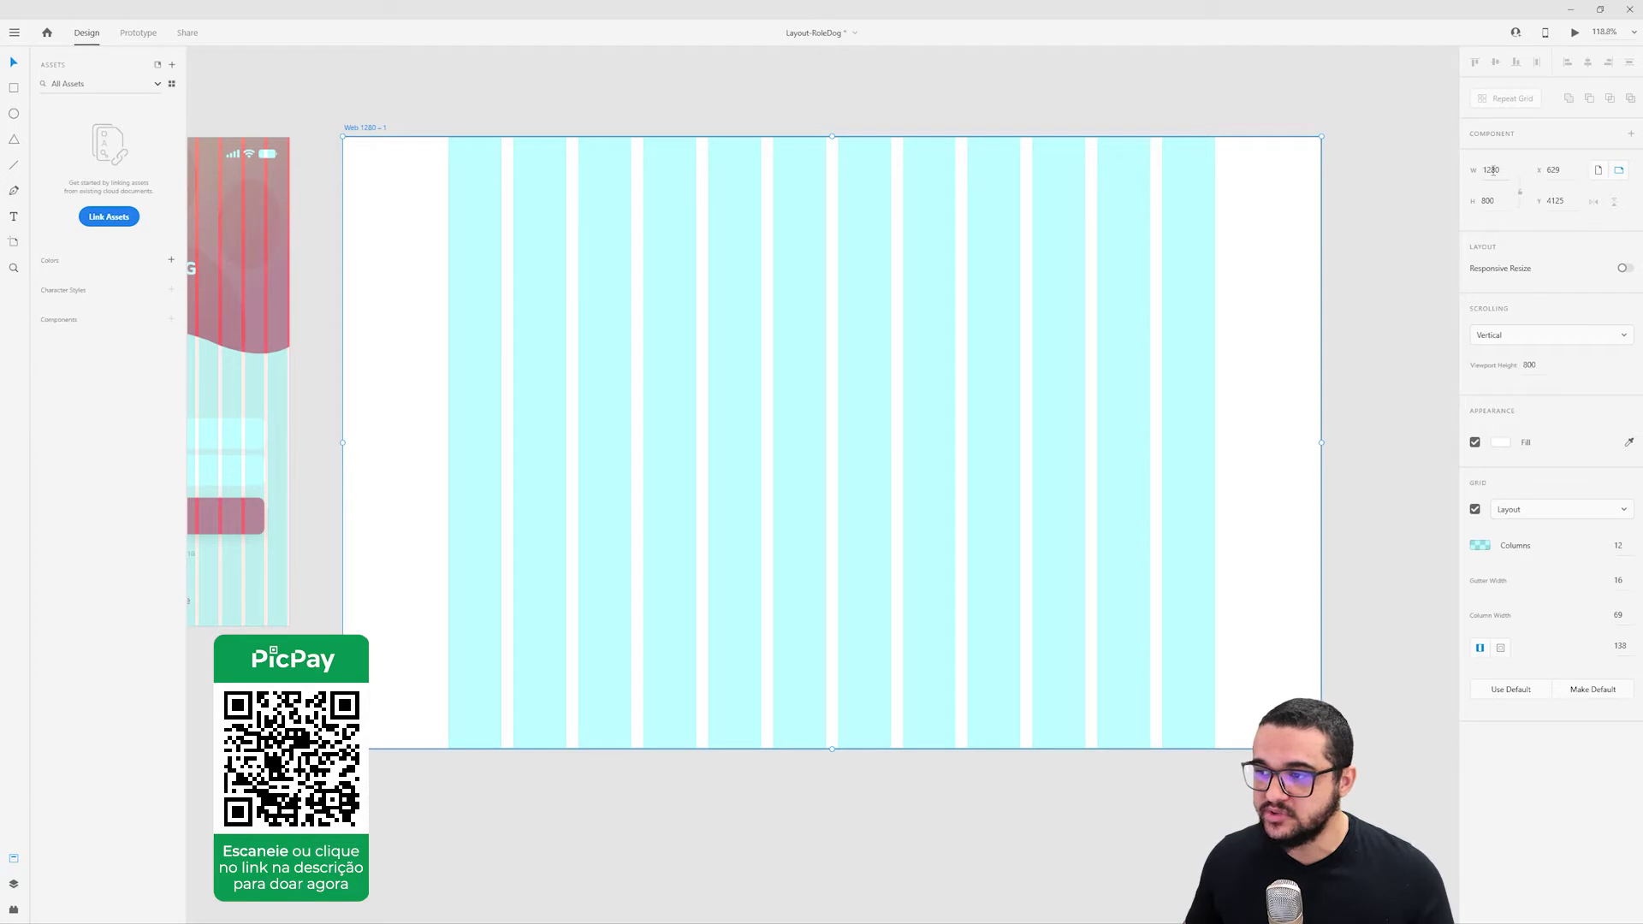
# Set the web artboard's height to 720.
pyautogui.click(1489, 200)
pyautogui.write('720')
pyautogui.press('Return')
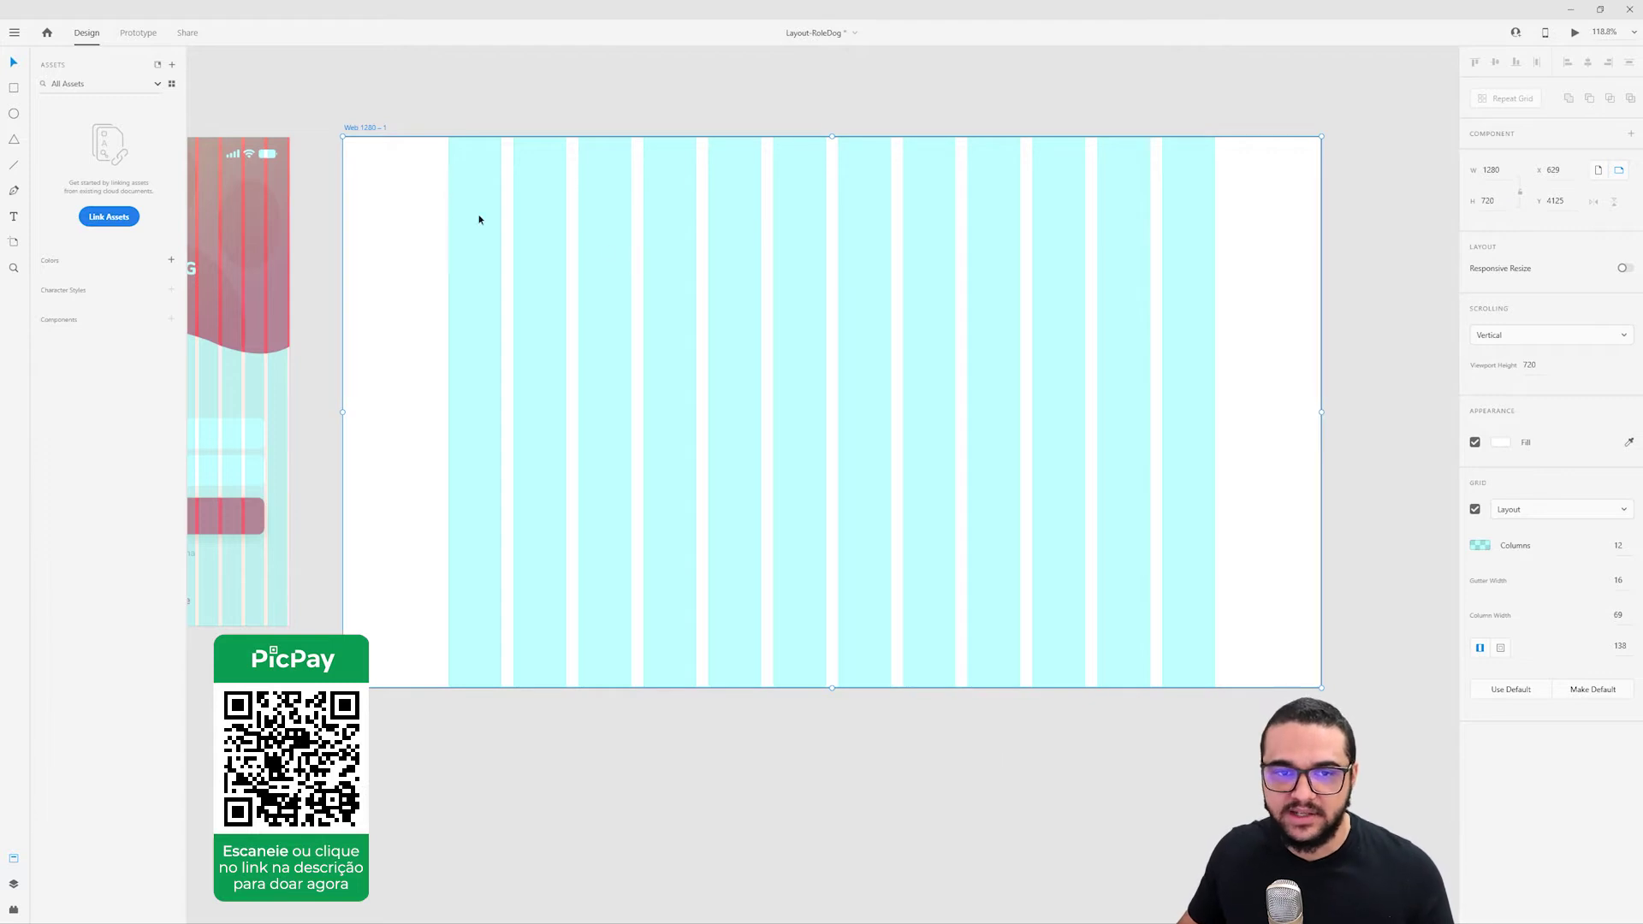
pyautogui.click(368, 128)
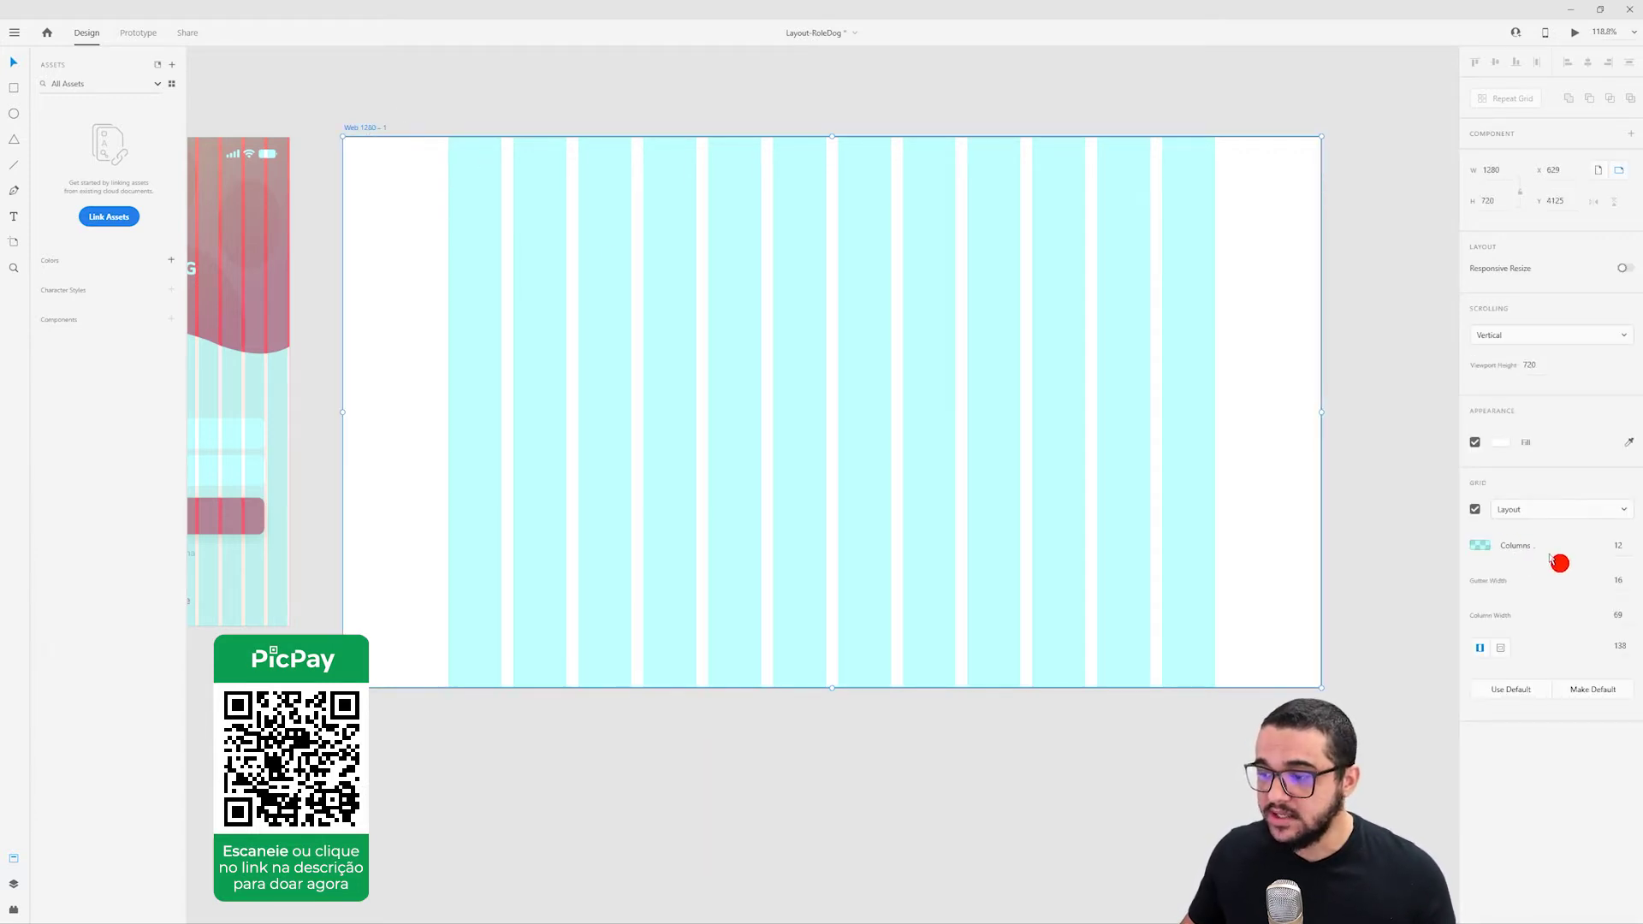
pyautogui.click(1620, 546)
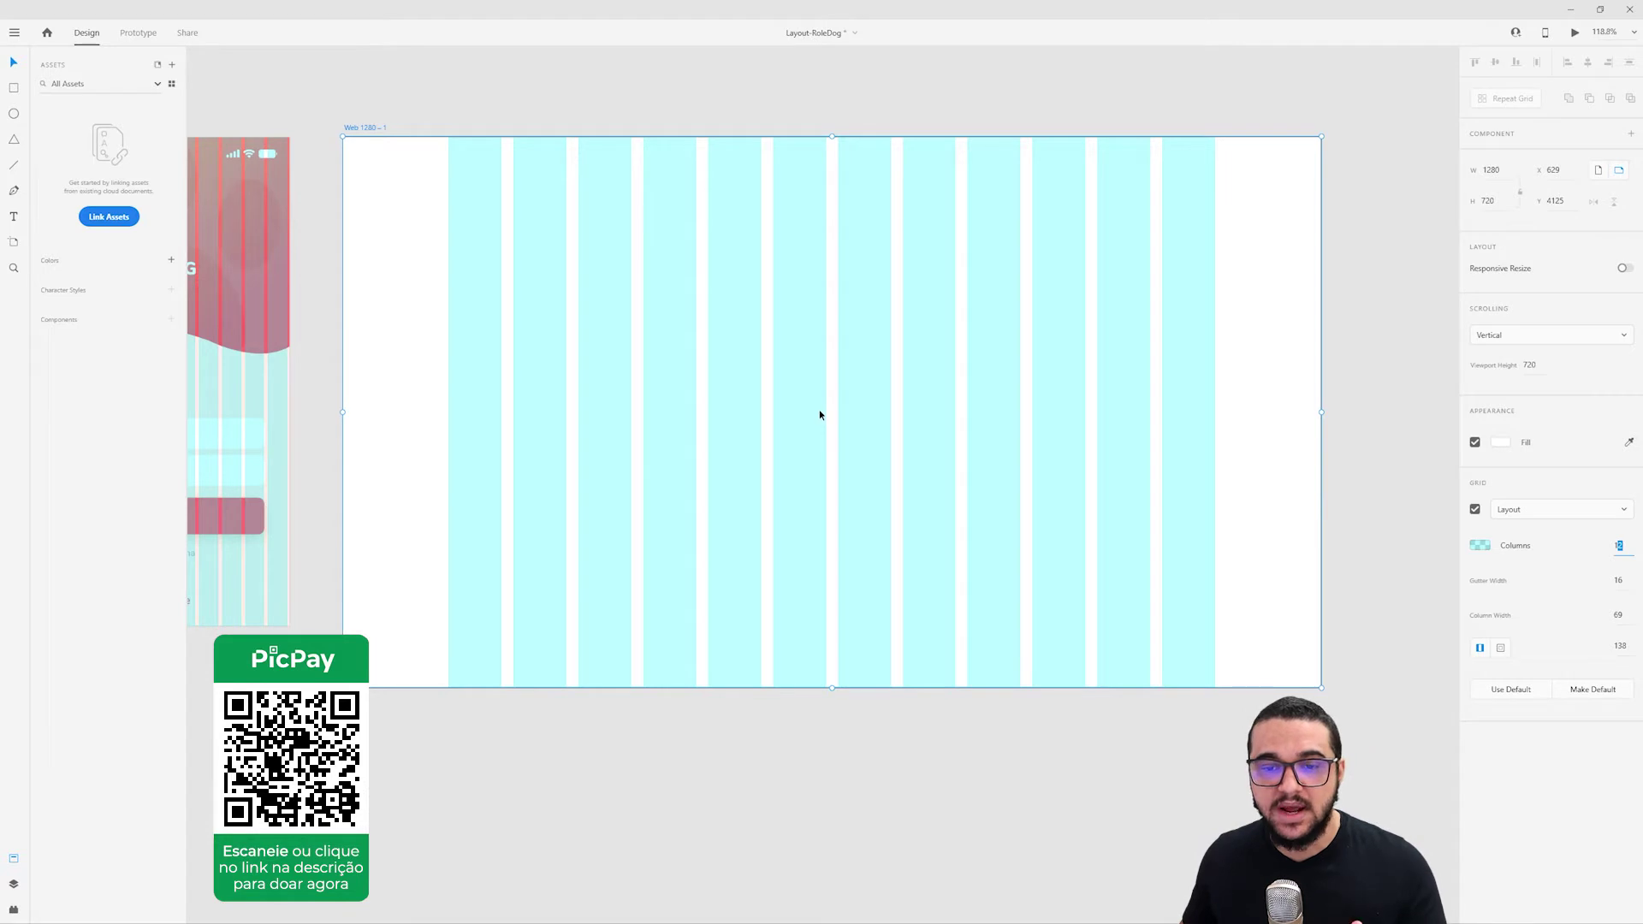
pyautogui.write('1')
pyautogui.press('Escape')
# Draw a rectangle about 1004 × 99 across all twelve columns and one about 409 × 192 below it over the first five columns.
pyautogui.click(14, 87)
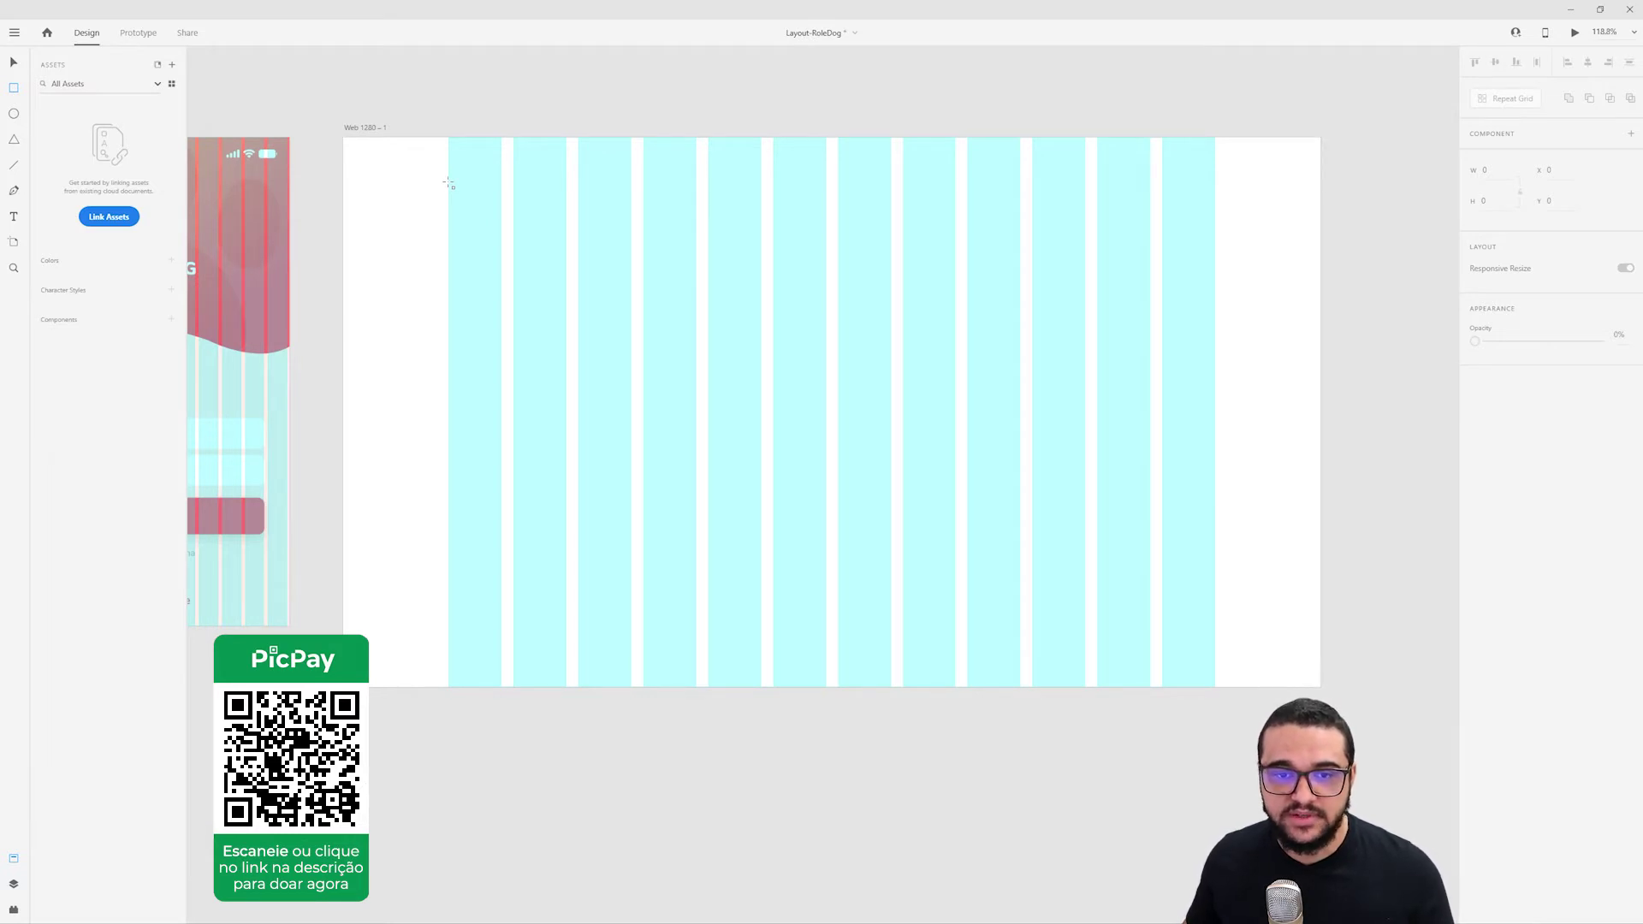
pyautogui.moveTo(448, 182); pyautogui.dragTo(1215, 256)
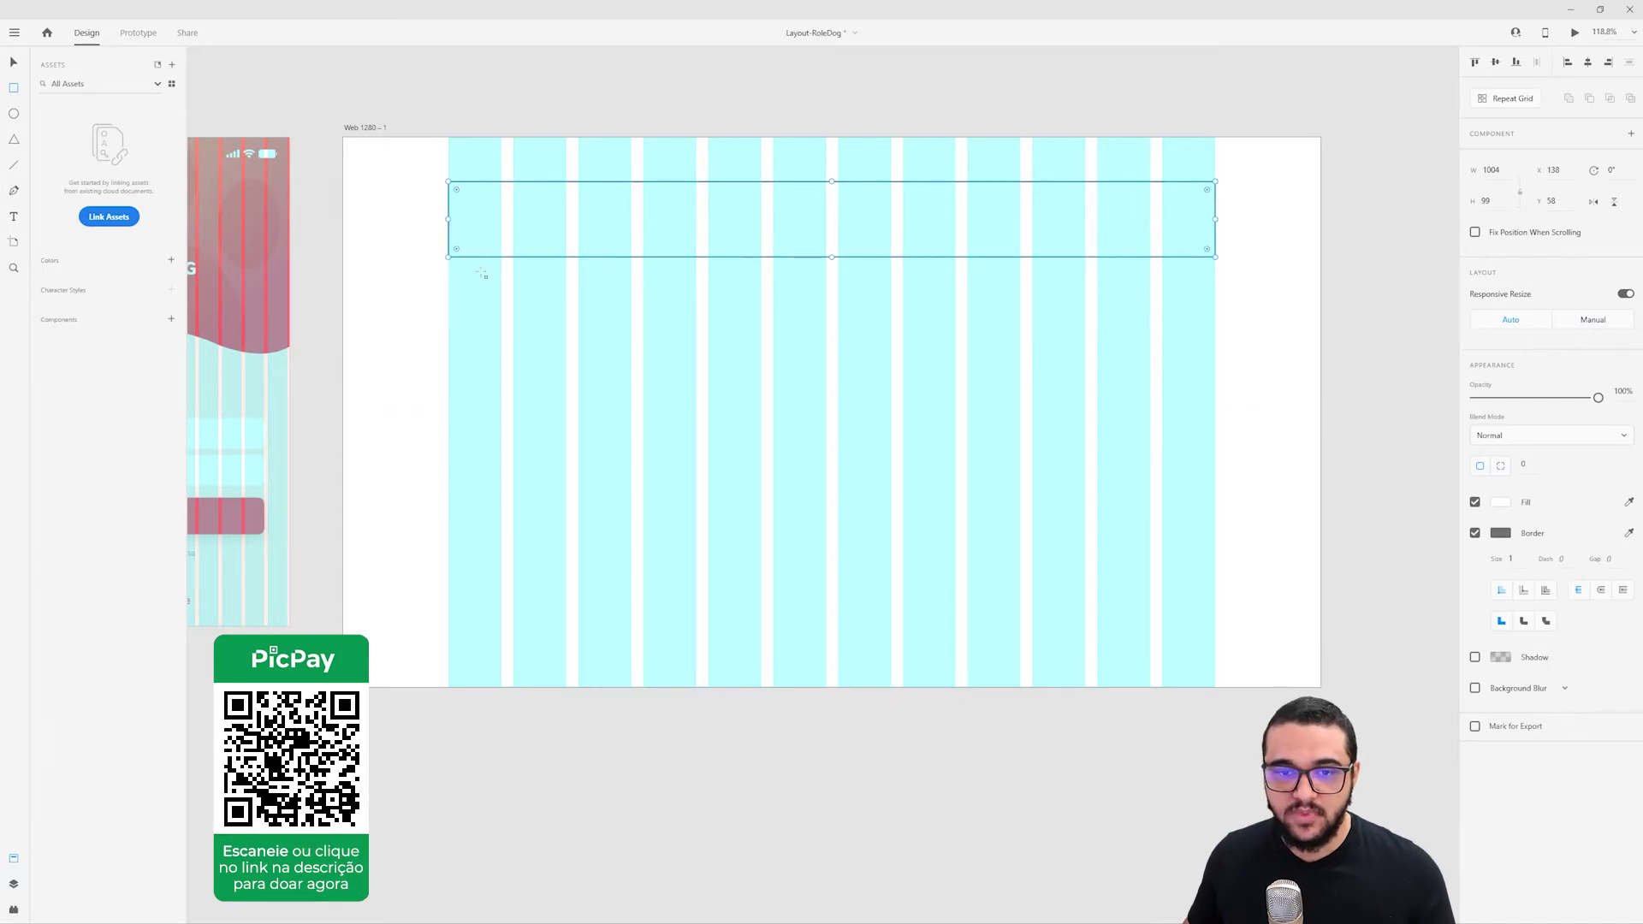
pyautogui.moveTo(449, 273); pyautogui.dragTo(762, 422)
# Duplicate the second-row rectangle beside itself and widen both to six columns each, about 494 wide.
pyautogui.moveTo(619, 419); pyautogui.dragTo(945, 417)
pyautogui.moveTo(800, 380); pyautogui.dragTo(838, 343)
pyautogui.click(740, 341)
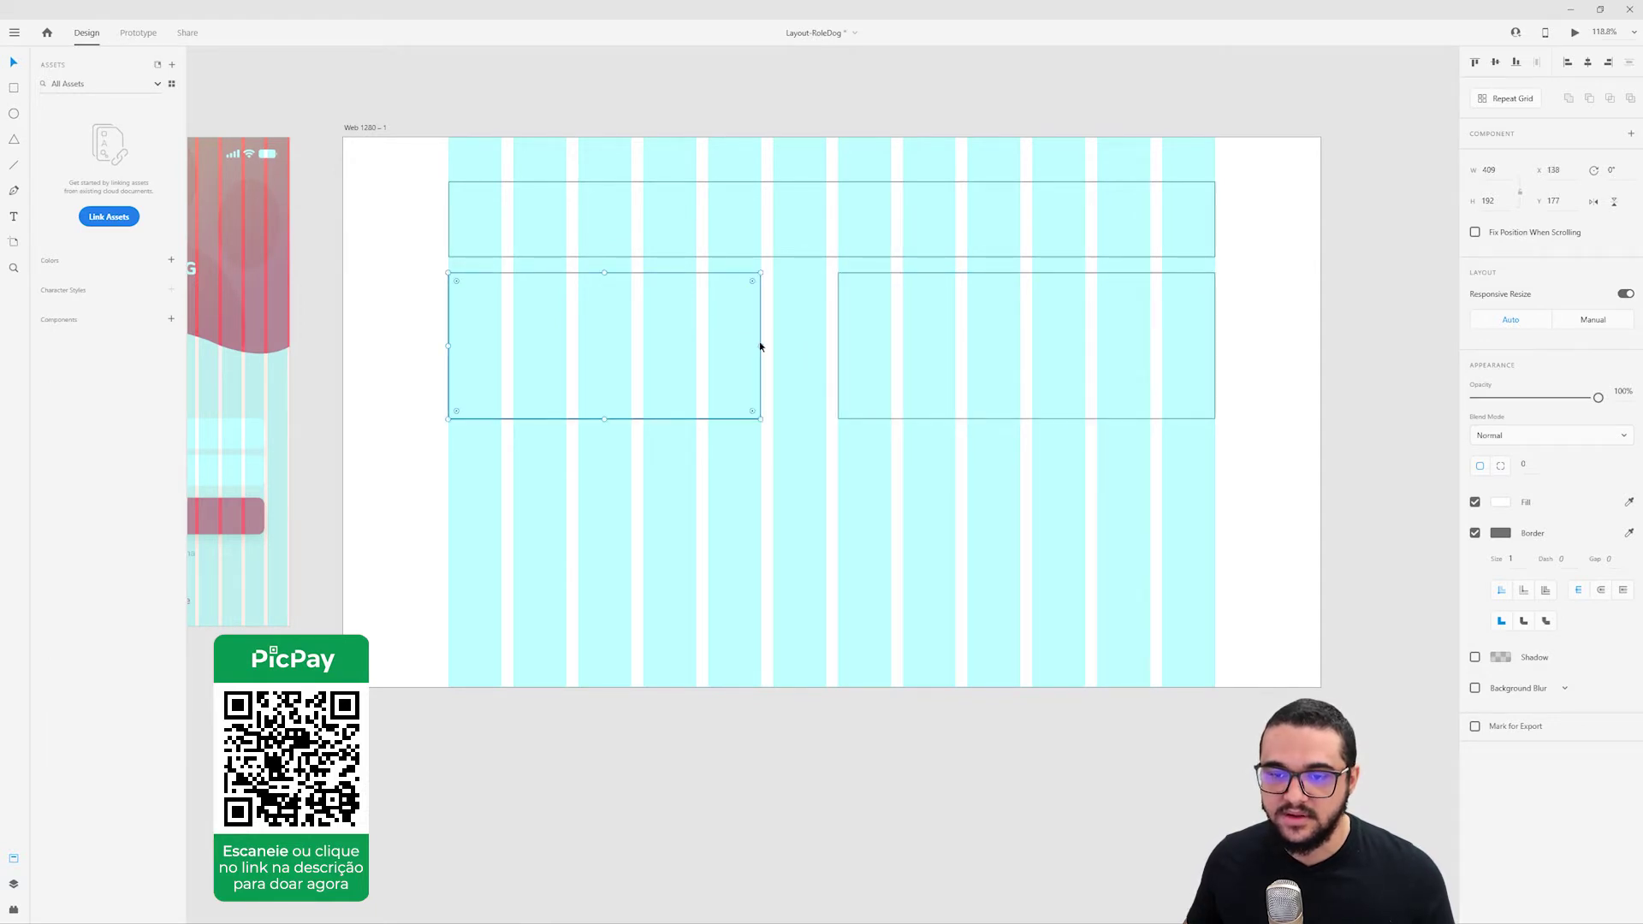
pyautogui.moveTo(760, 346); pyautogui.dragTo(826, 346)
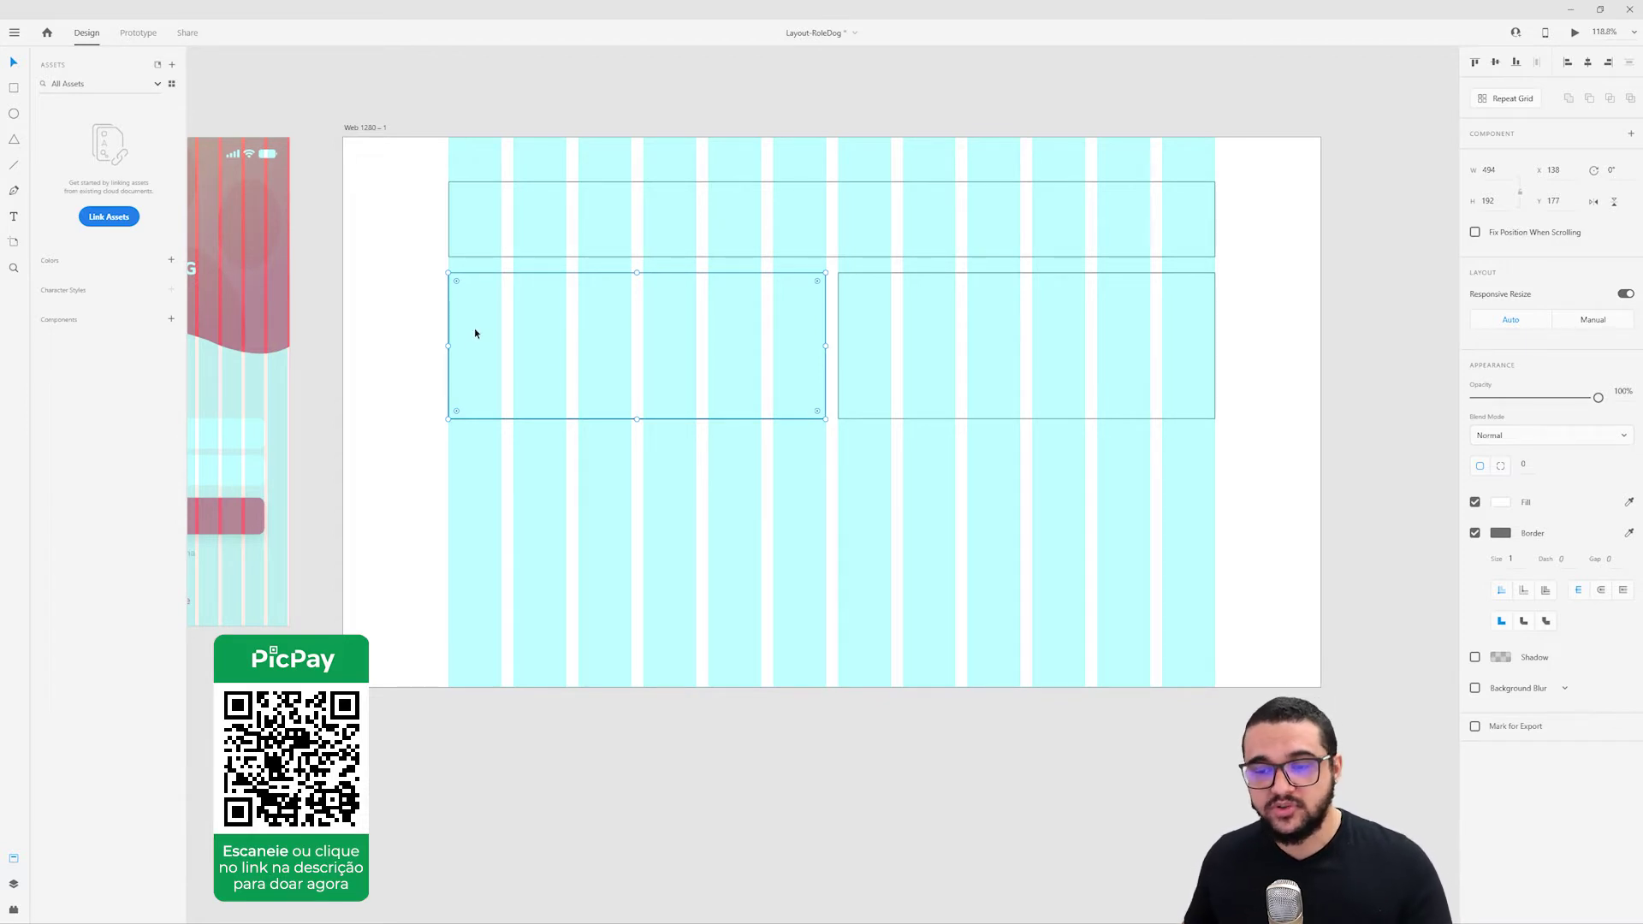
pyautogui.click(941, 275)
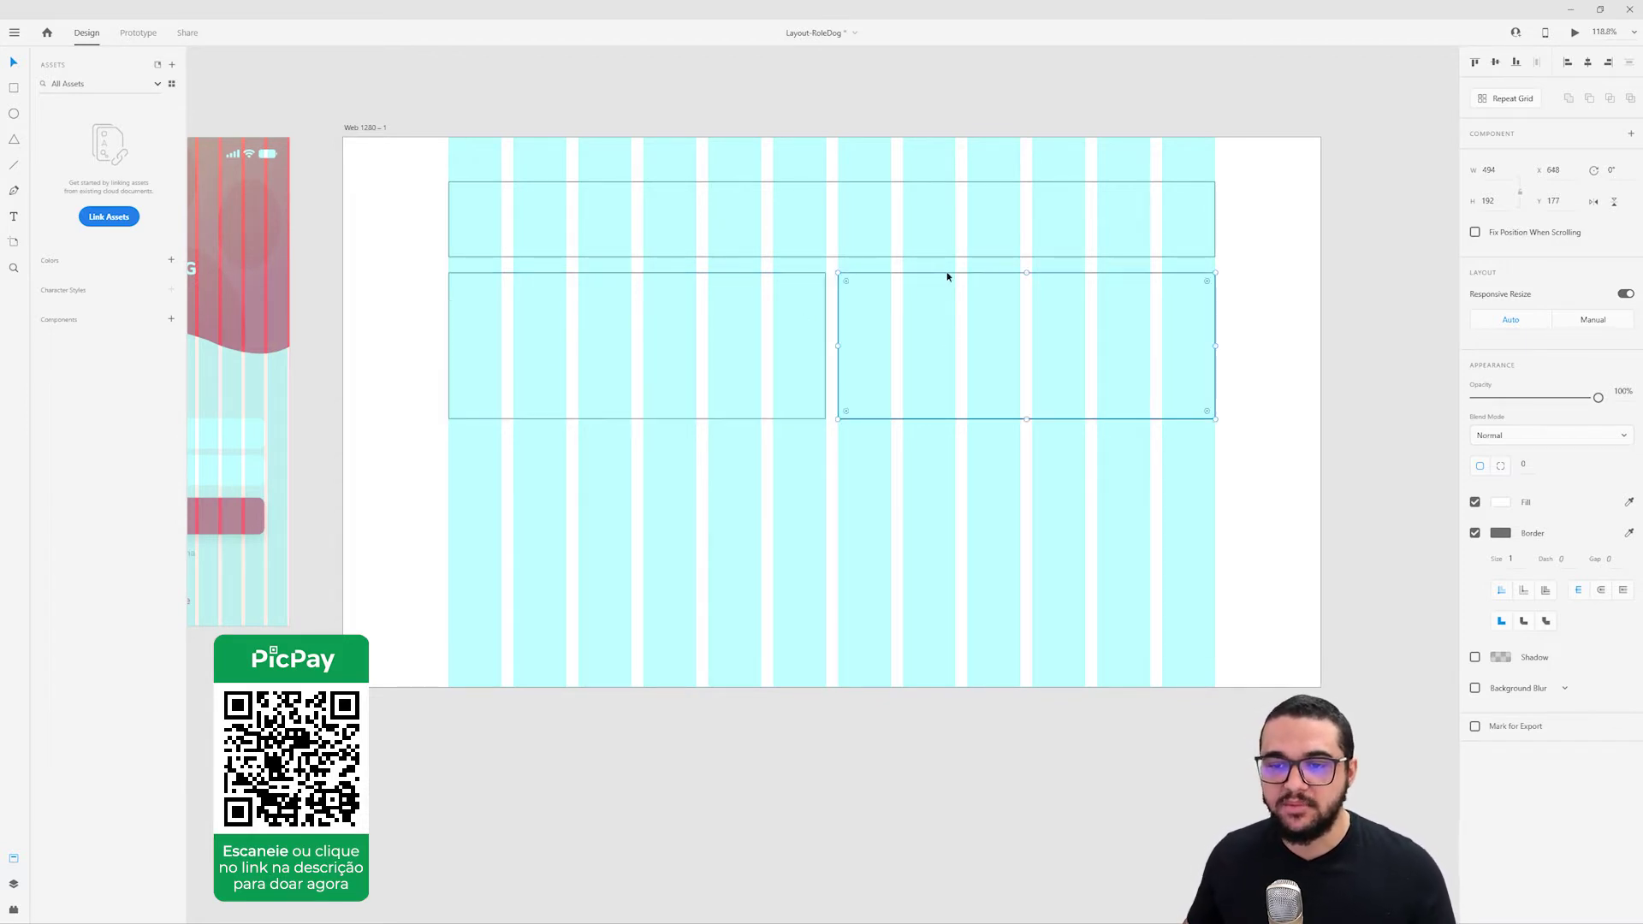
pyautogui.click(778, 197)
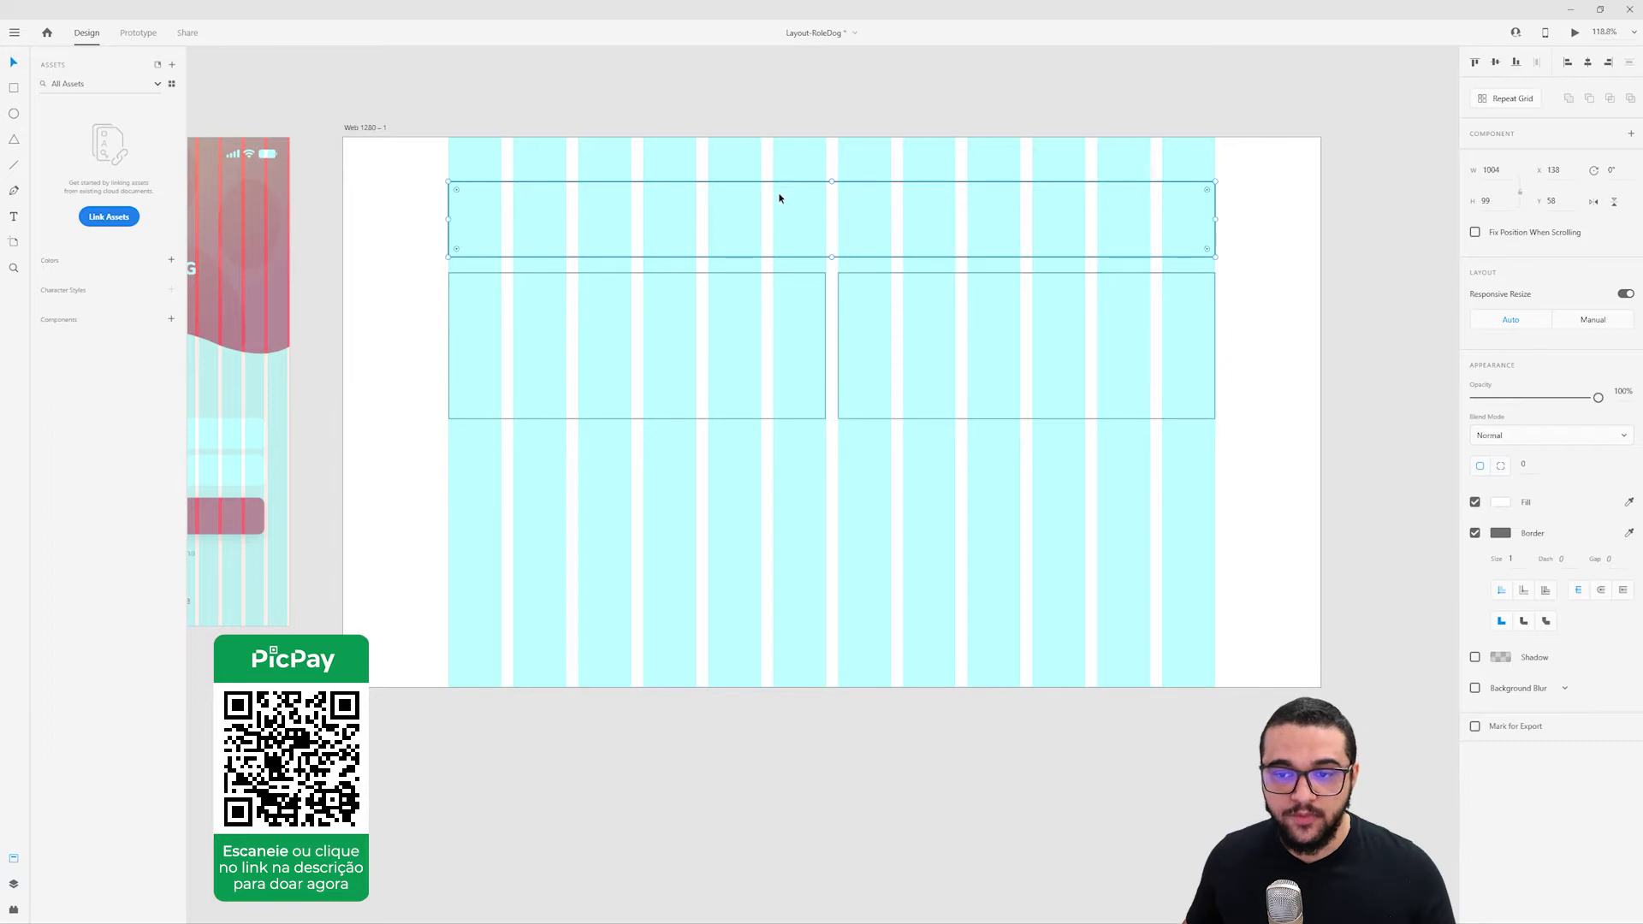
# Build a third row from a copy of the half-width rectangle, with three rectangles each four columns wide, about 324 × 192.
pyautogui.click(772, 318)
pyautogui.moveTo(773, 326); pyautogui.dragTo(723, 480)
pyautogui.moveTo(826, 502); pyautogui.dragTo(722, 505)
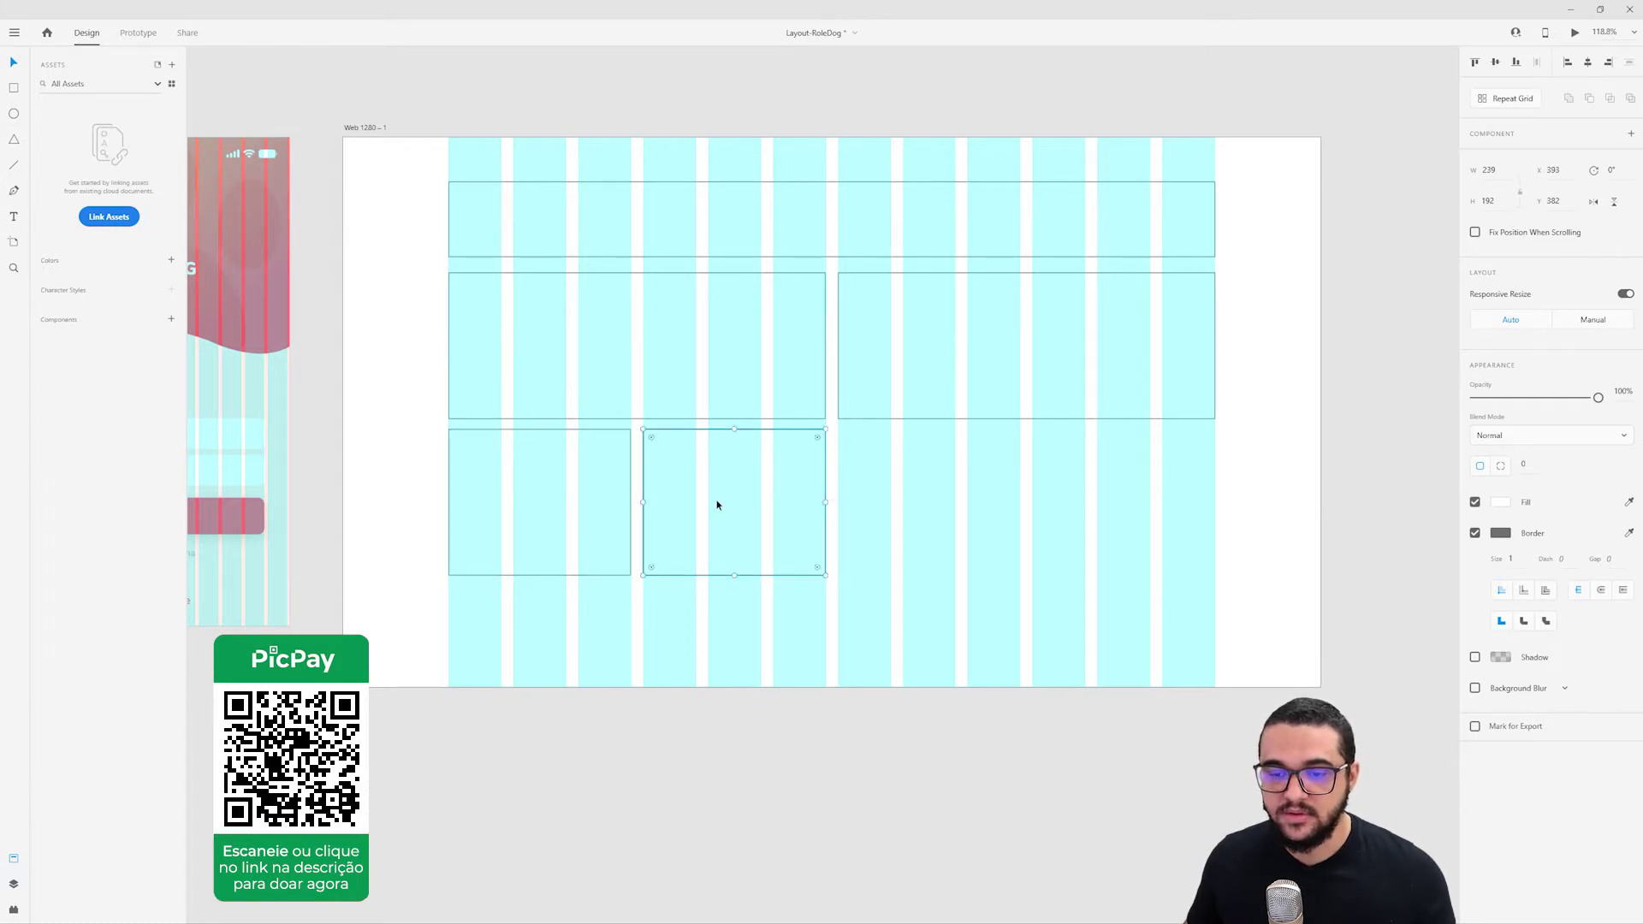
pyautogui.hotkey('ctrl', 'z')
pyautogui.moveTo(633, 500); pyautogui.dragTo(1101, 534)
# Copy a third-row rectangle to start a fourth row at the first column, and extend the artboard's height to about 883.
pyautogui.click(777, 444)
pyautogui.moveTo(785, 458); pyautogui.dragTo(525, 620)
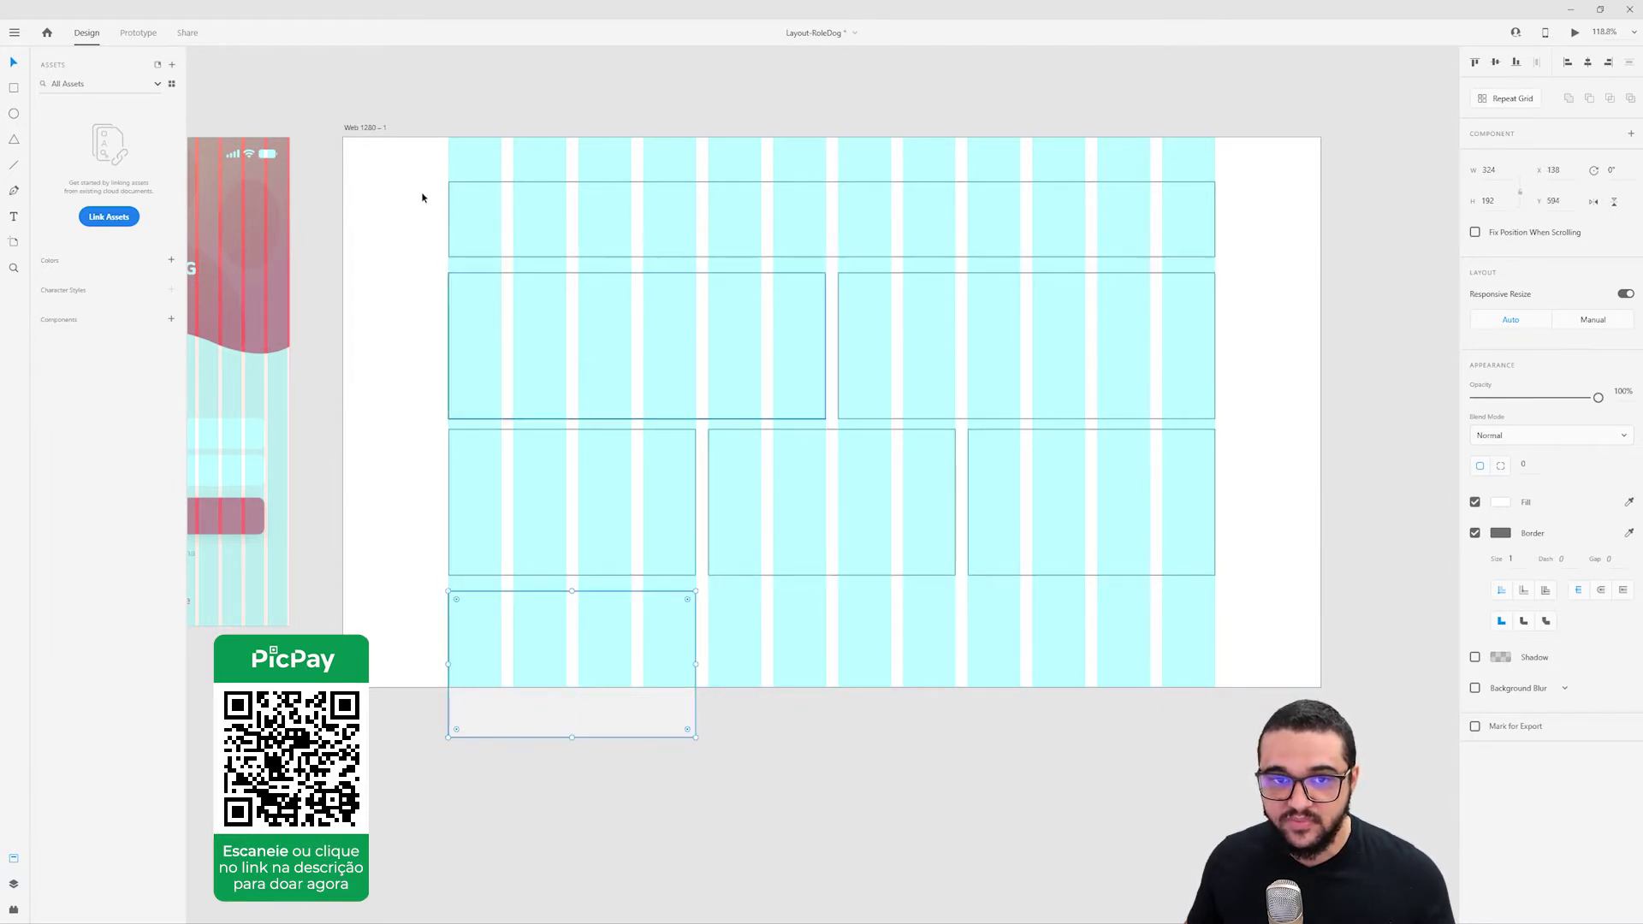
pyautogui.click(355, 128)
pyautogui.moveTo(832, 690); pyautogui.dragTo(844, 807)
pyautogui.scroll(-2, 844, 804)
# Narrow the fourth-row rectangle to three columns and duplicate it across the grid to make four equal rectangles.
pyautogui.click(657, 687)
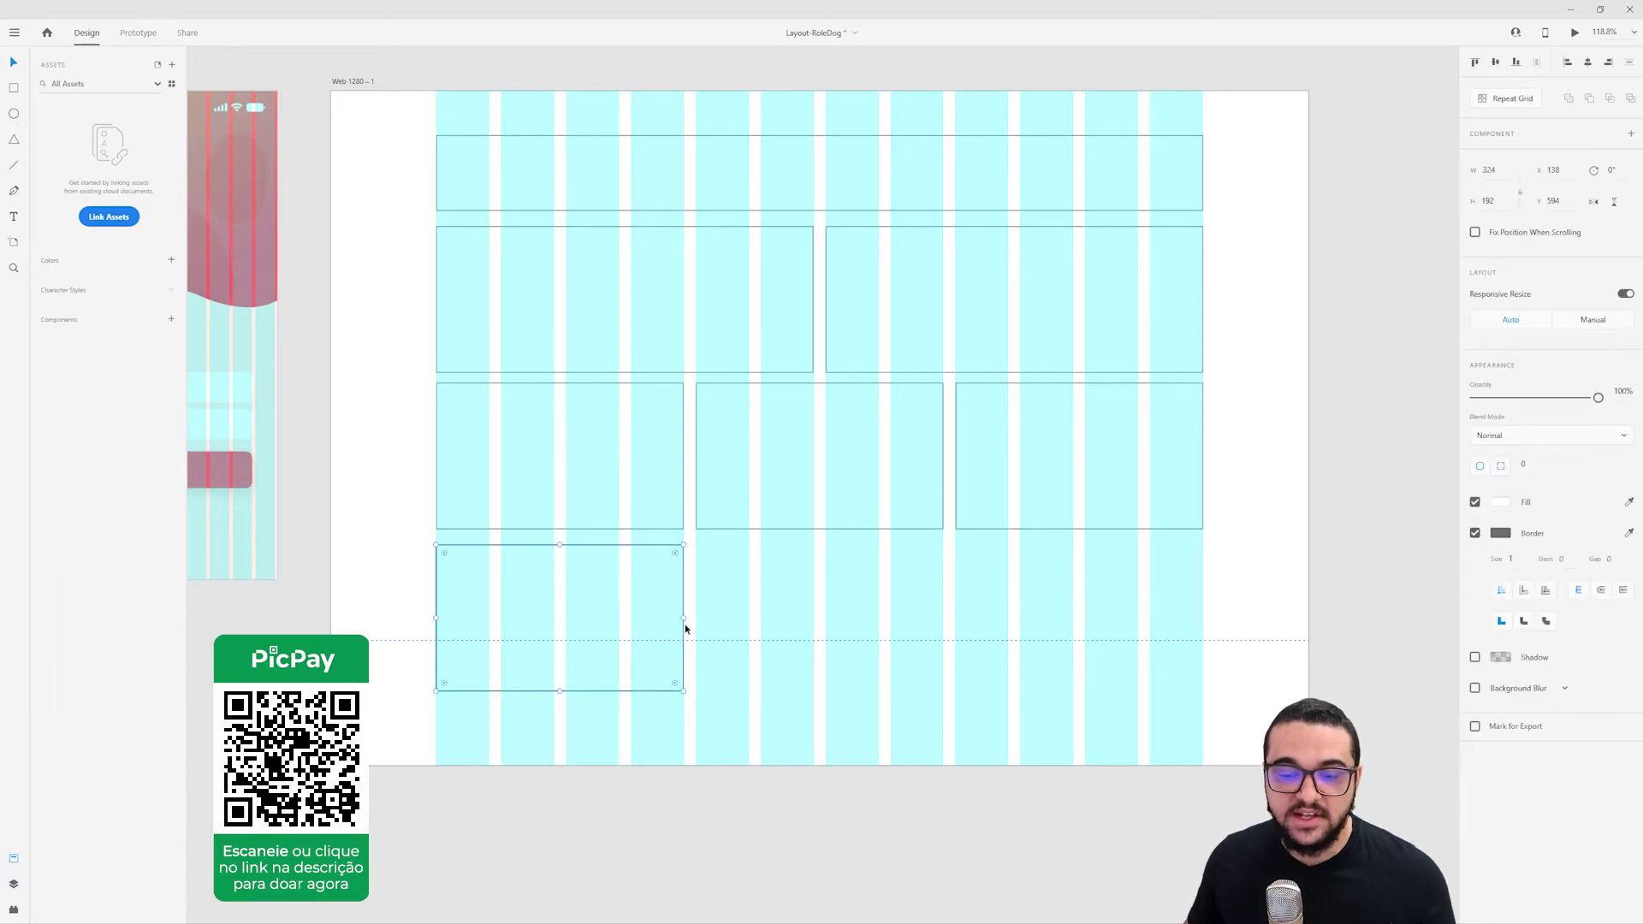
pyautogui.moveTo(683, 617); pyautogui.dragTo(618, 599)
pyautogui.moveTo(517, 615); pyautogui.dragTo(1055, 622)
pyautogui.click(1293, 599)
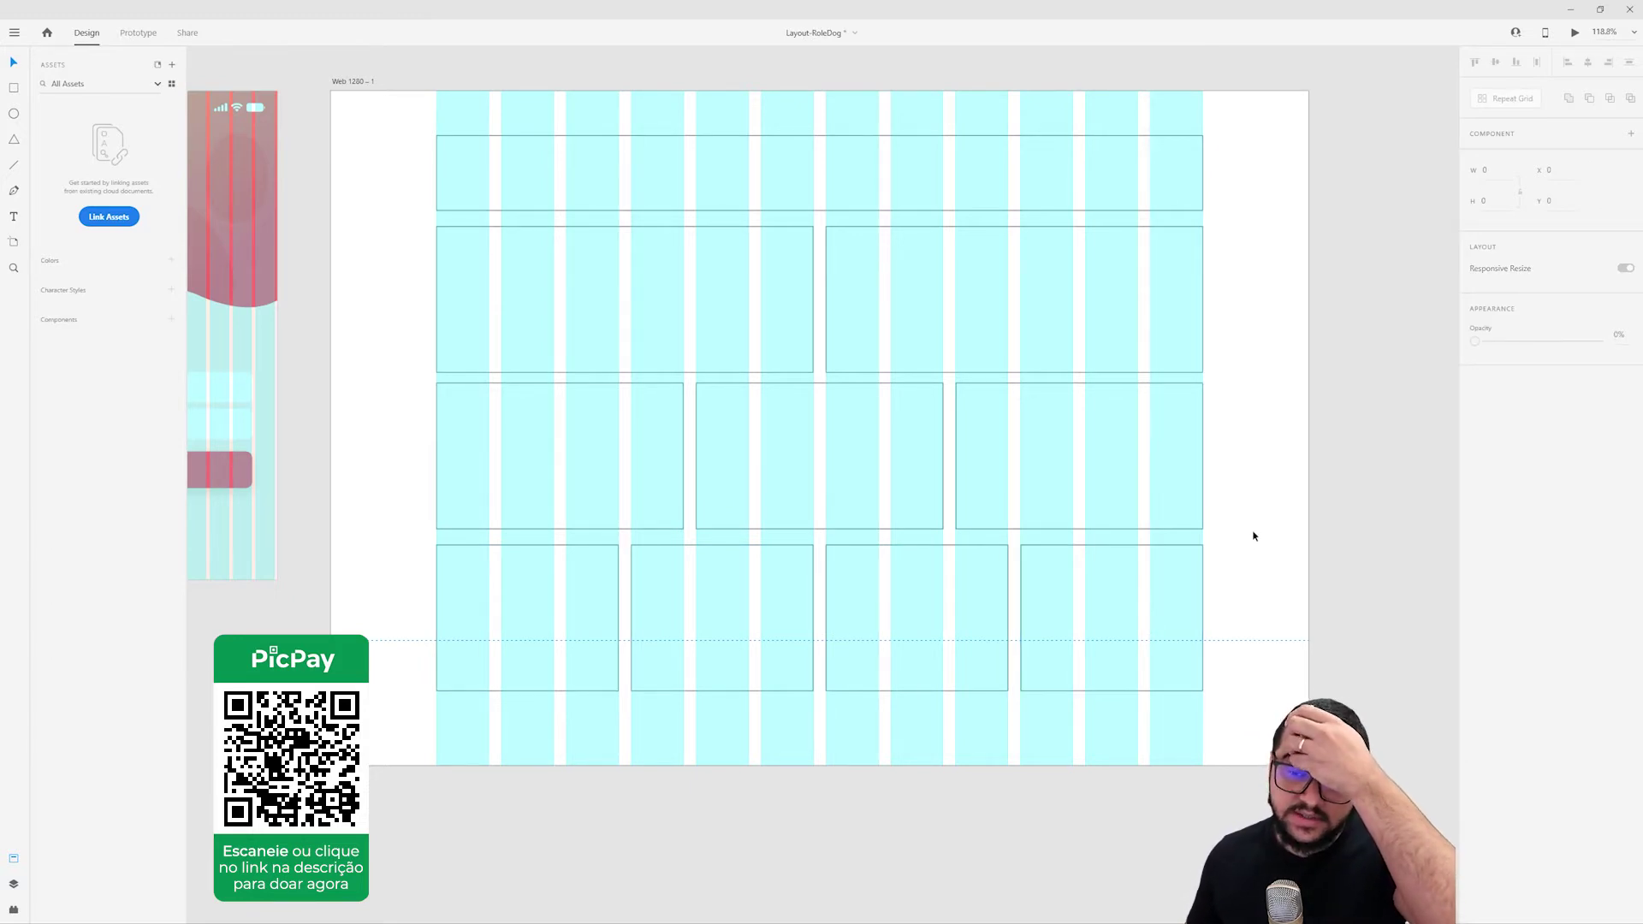
# Fill all the rectangles on the web artboard with a solid dark red.
pyautogui.moveTo(1242, 702); pyautogui.dragTo(433, 157)
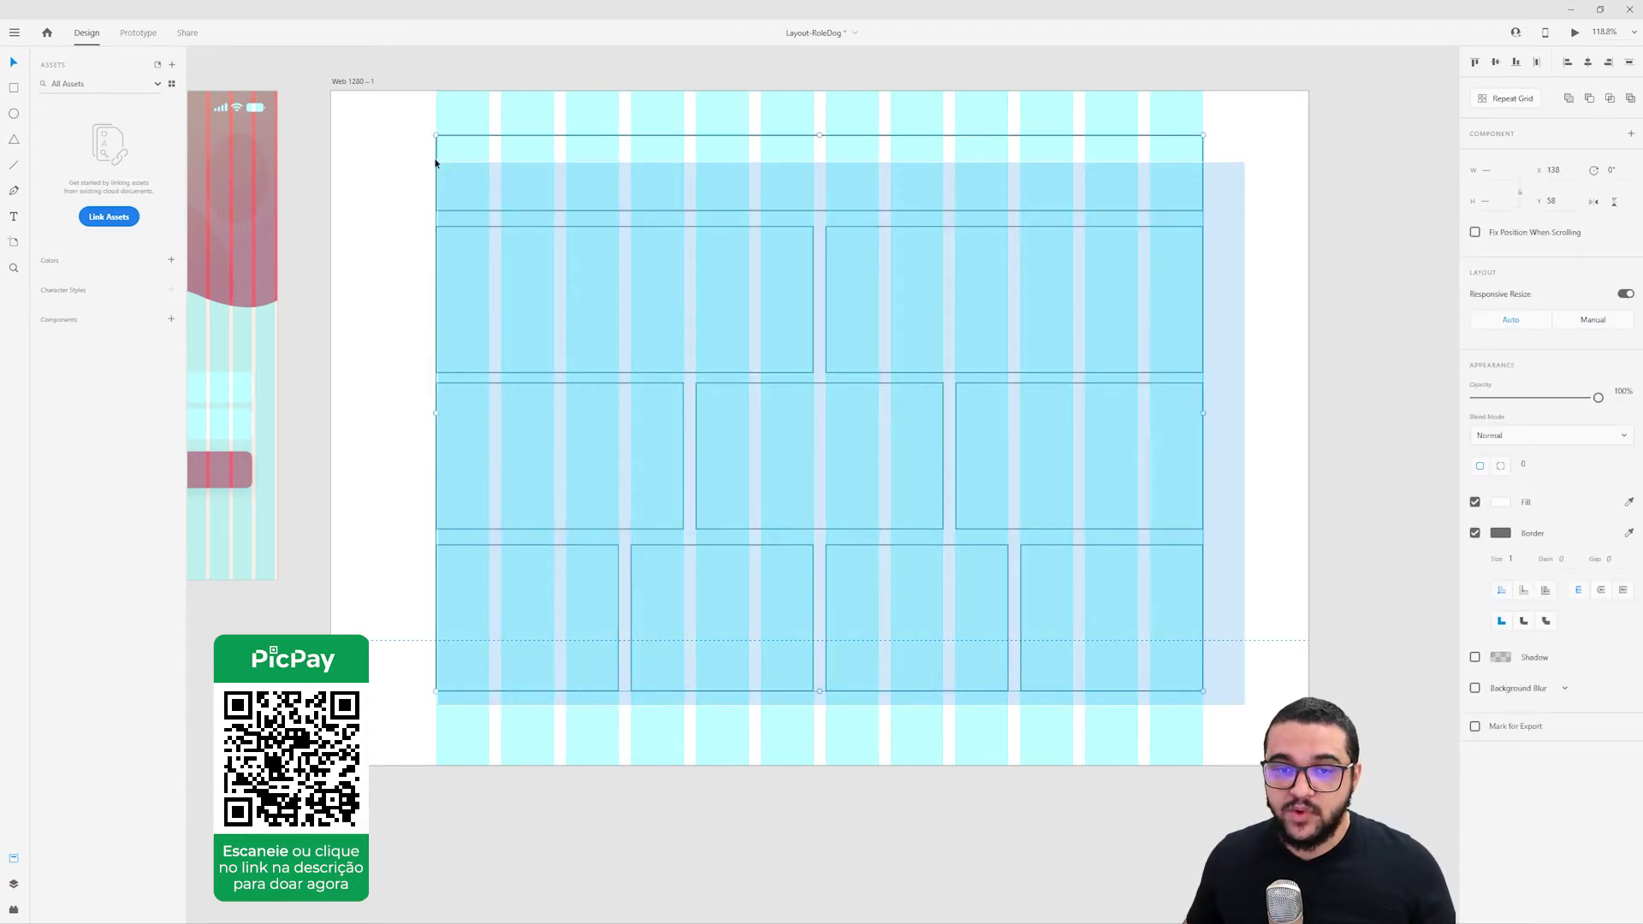
pyautogui.click(1500, 505)
pyautogui.moveTo(1423, 507); pyautogui.dragTo(1406, 487)
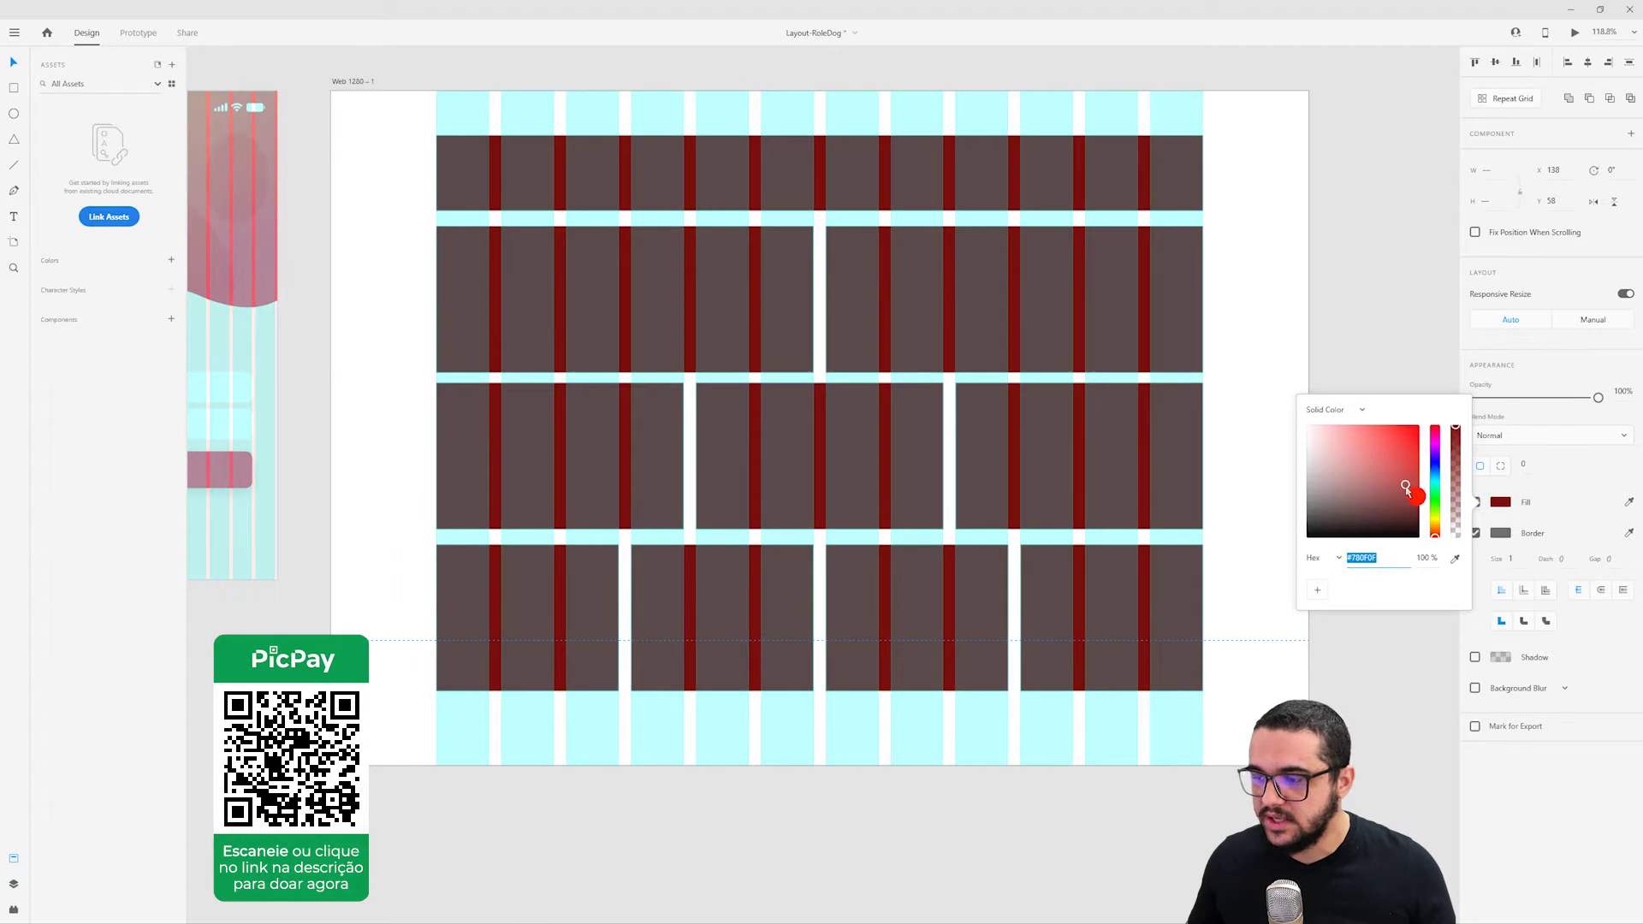
pyautogui.click(1465, 592)
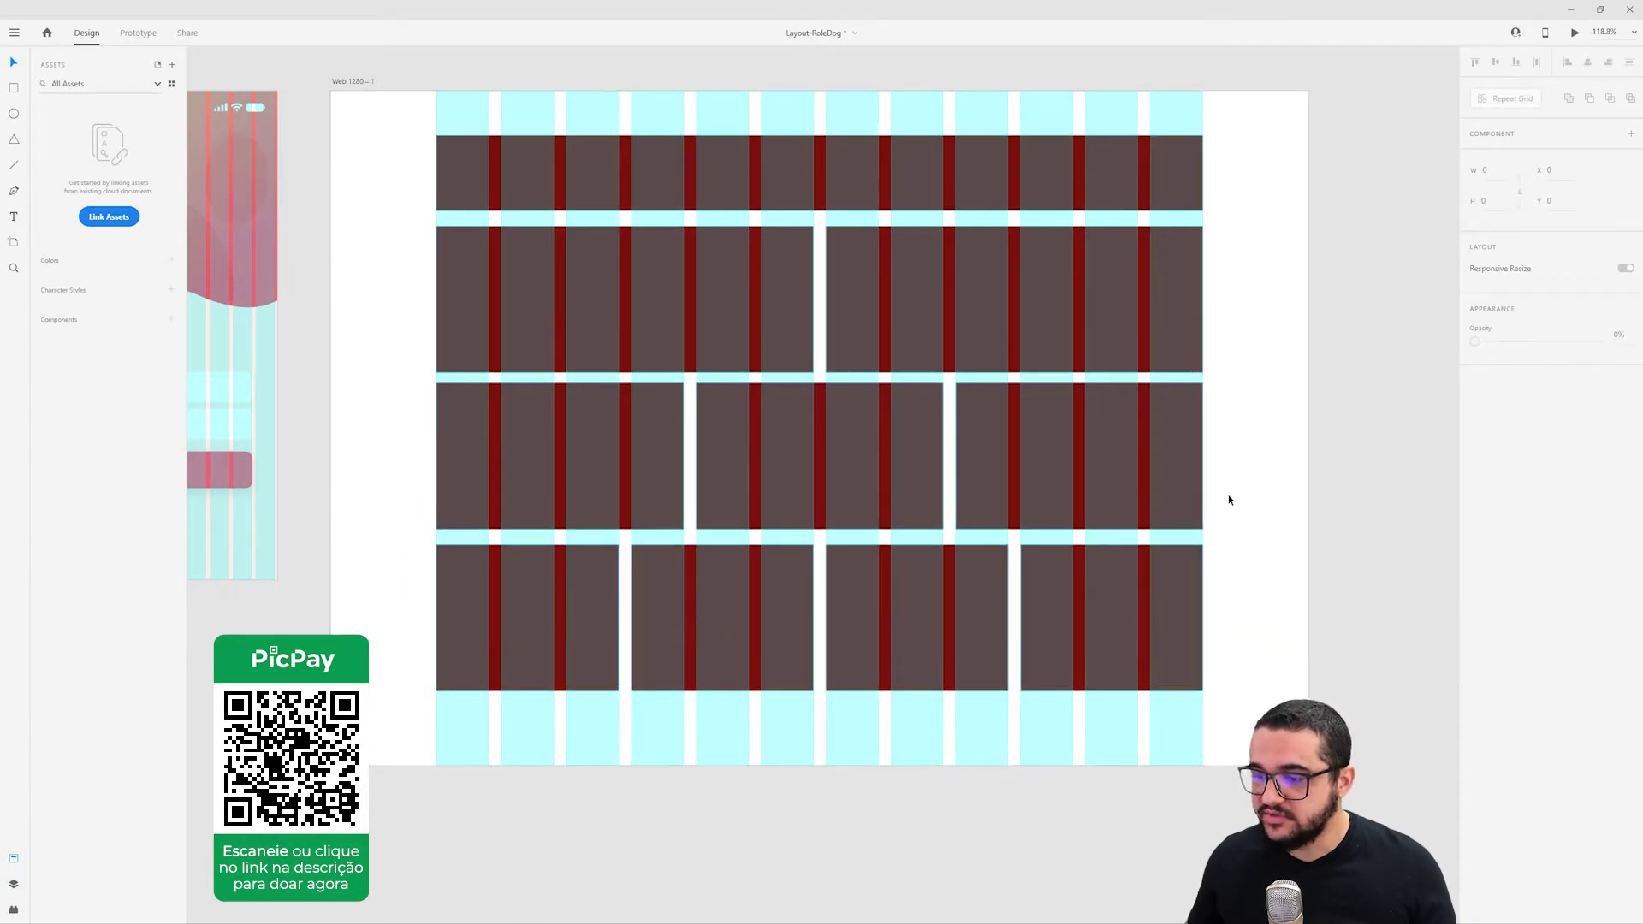
# Hide the layout grid on the web artboard.
pyautogui.click(364, 83)
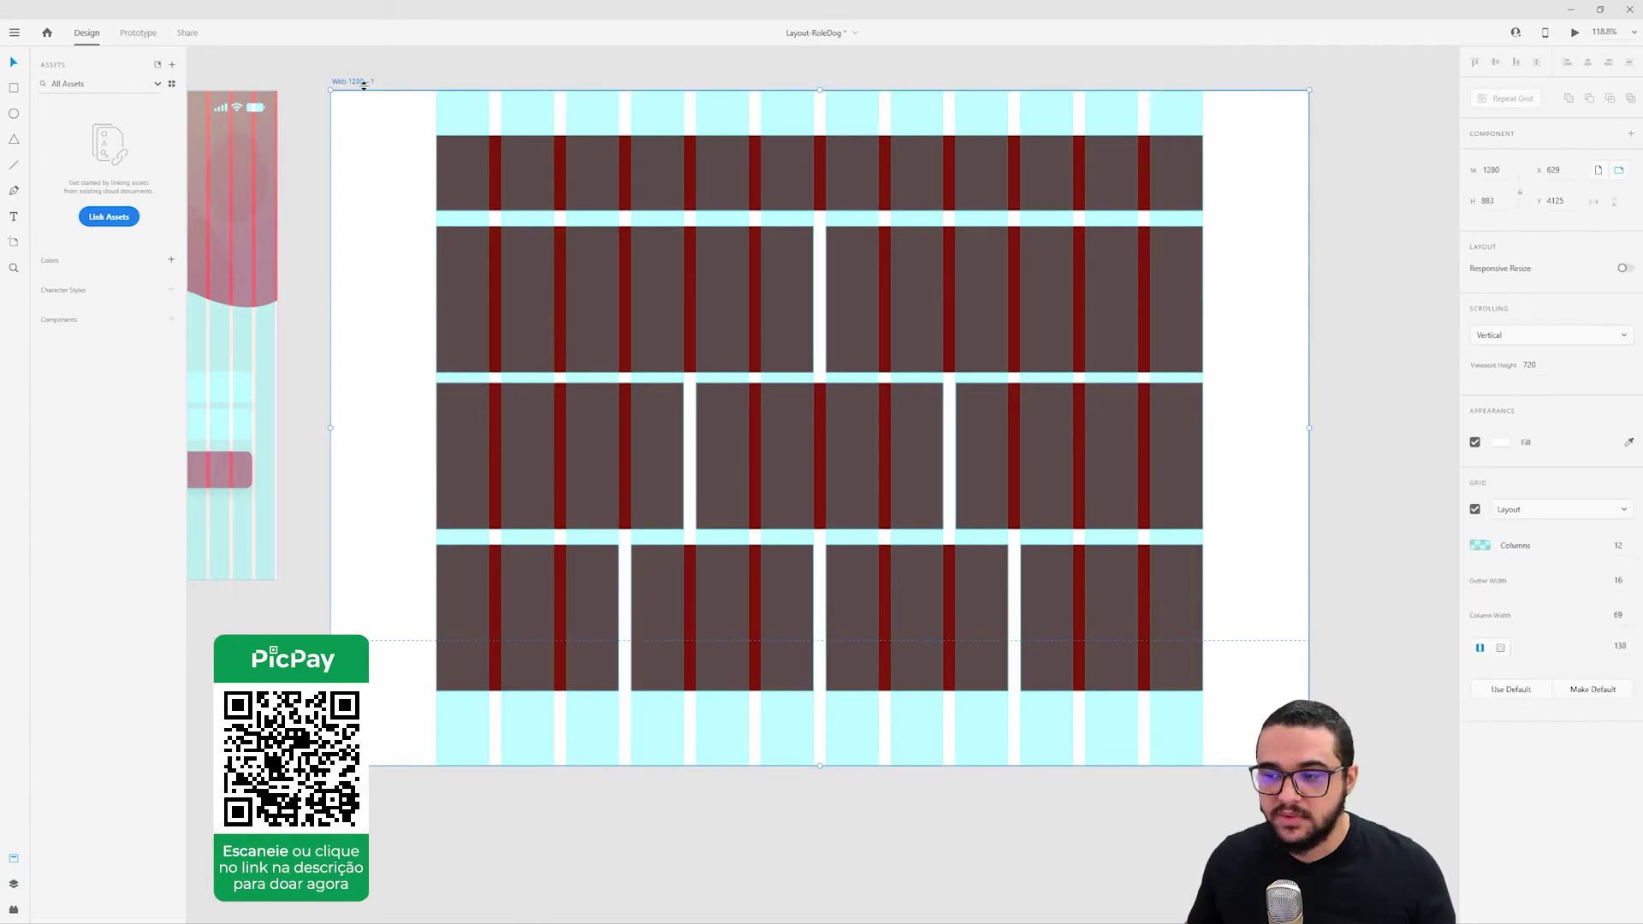
pyautogui.click(1476, 510)
pyautogui.click(1353, 579)
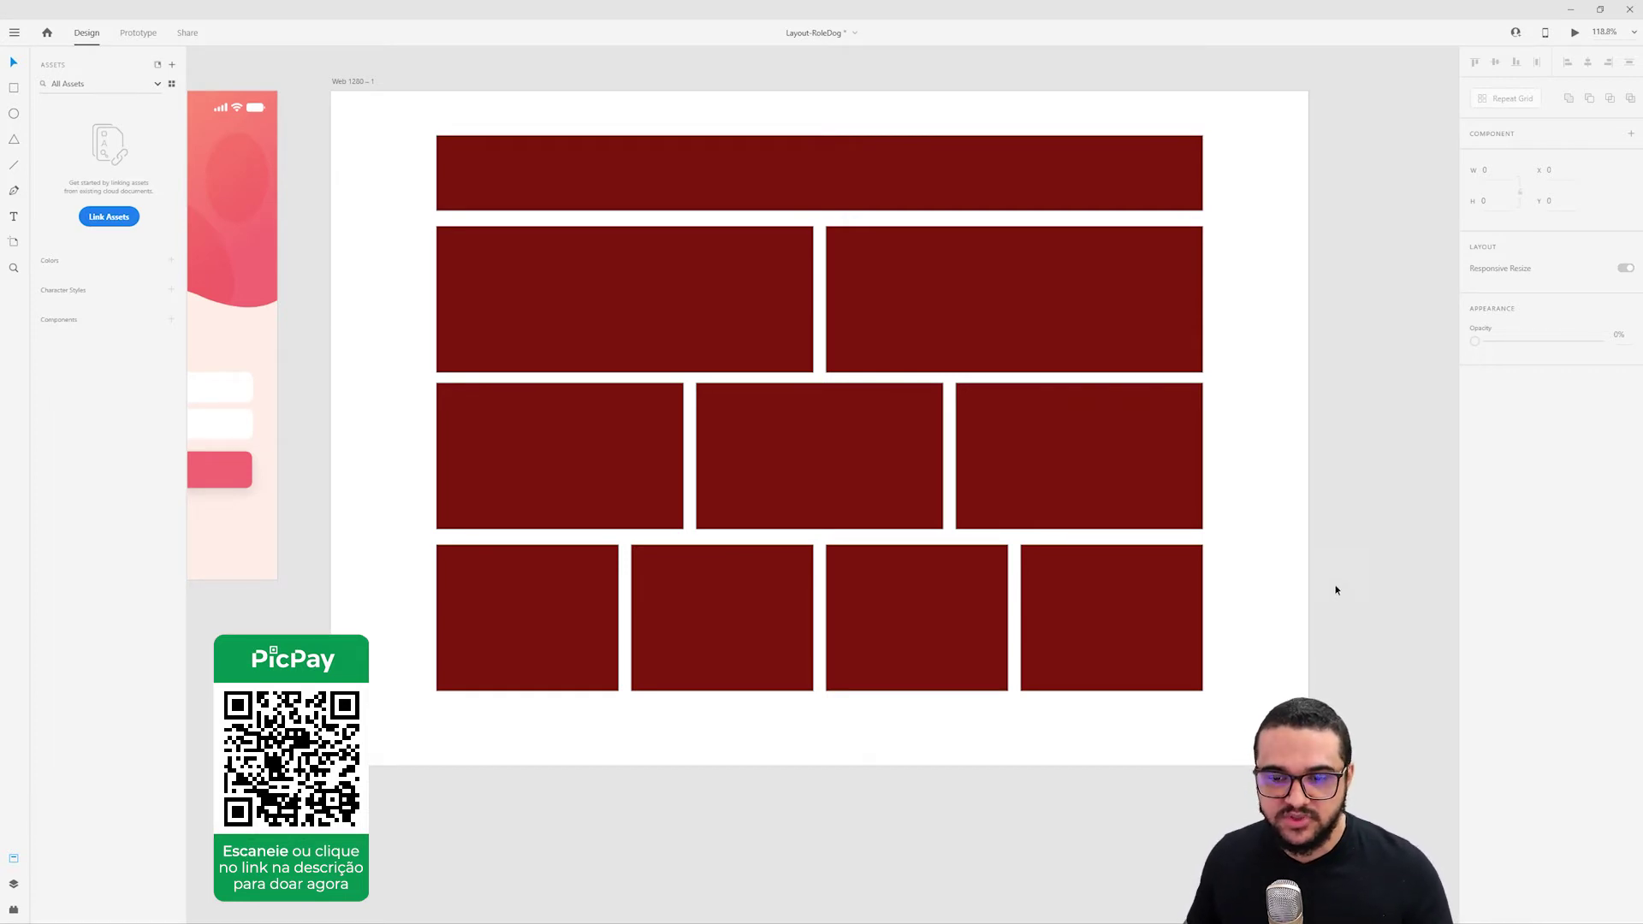
pyautogui.click(806, 159)
pyautogui.click(1272, 645)
pyautogui.moveTo(1207, 744); pyautogui.dragTo(510, 442)
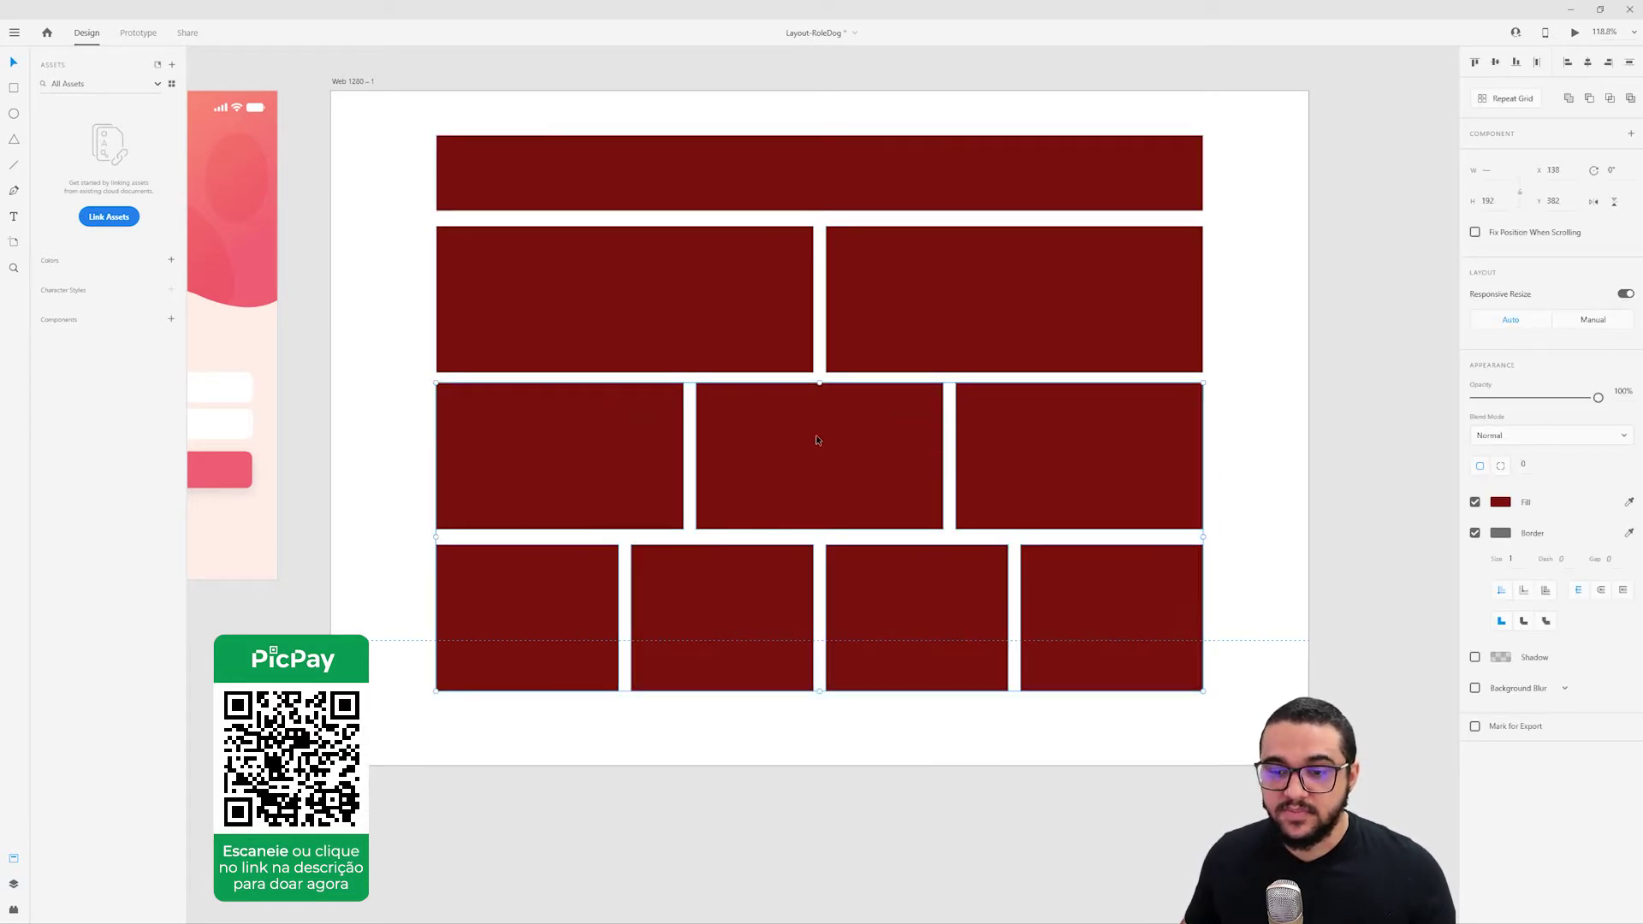
pyautogui.click(356, 83)
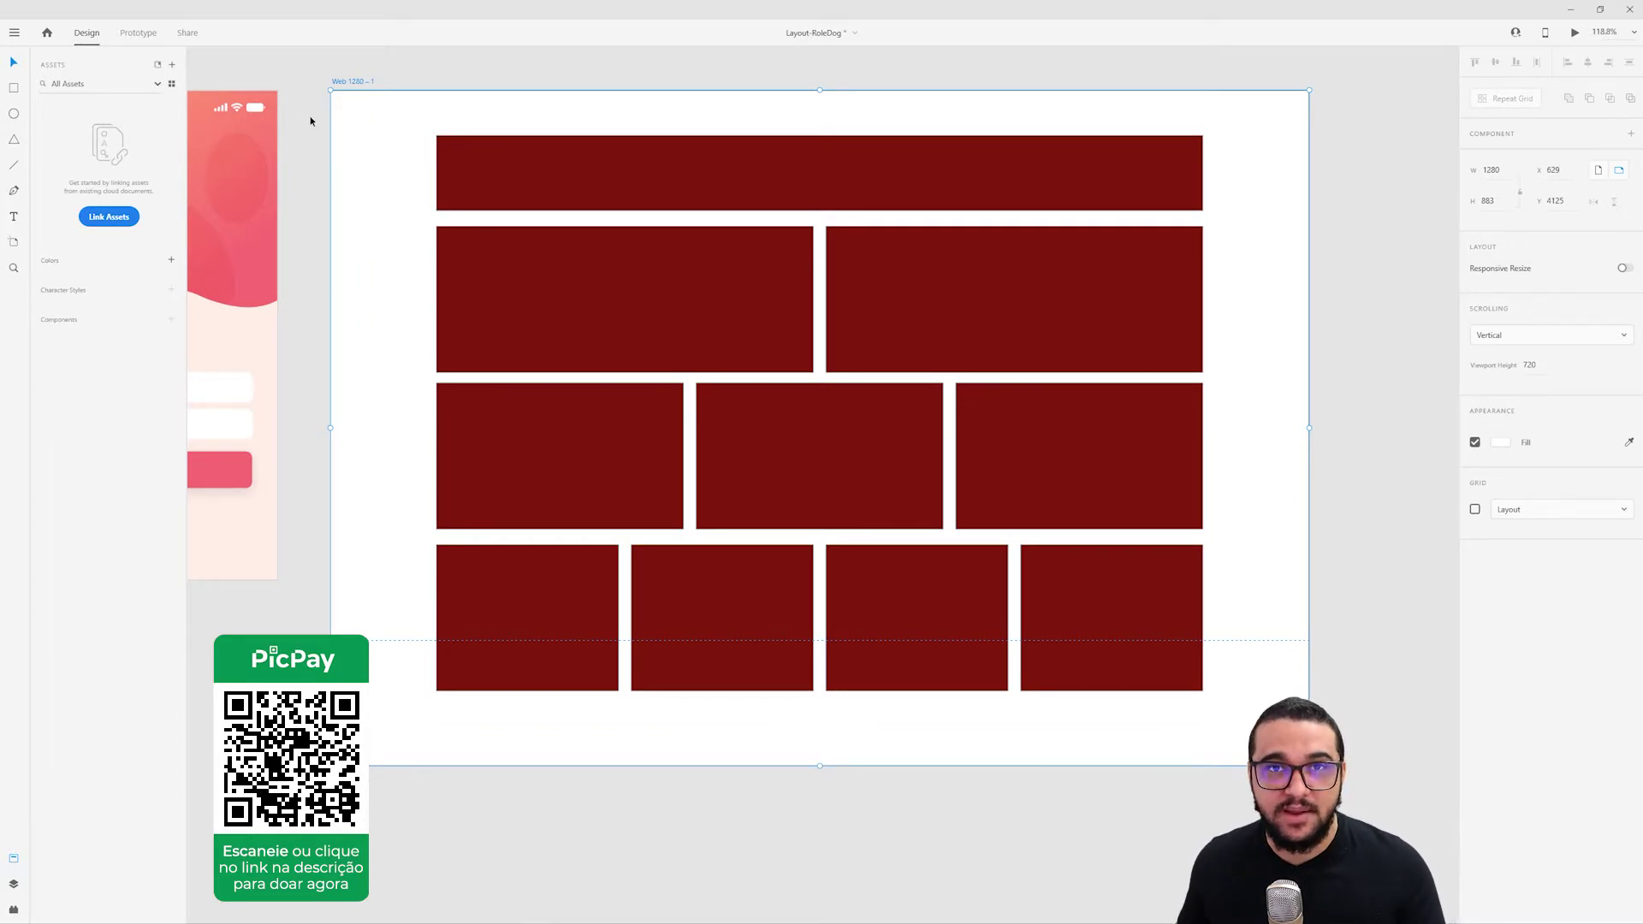
pyautogui.click(629, 72)
pyautogui.scroll(-5, 933, 342)
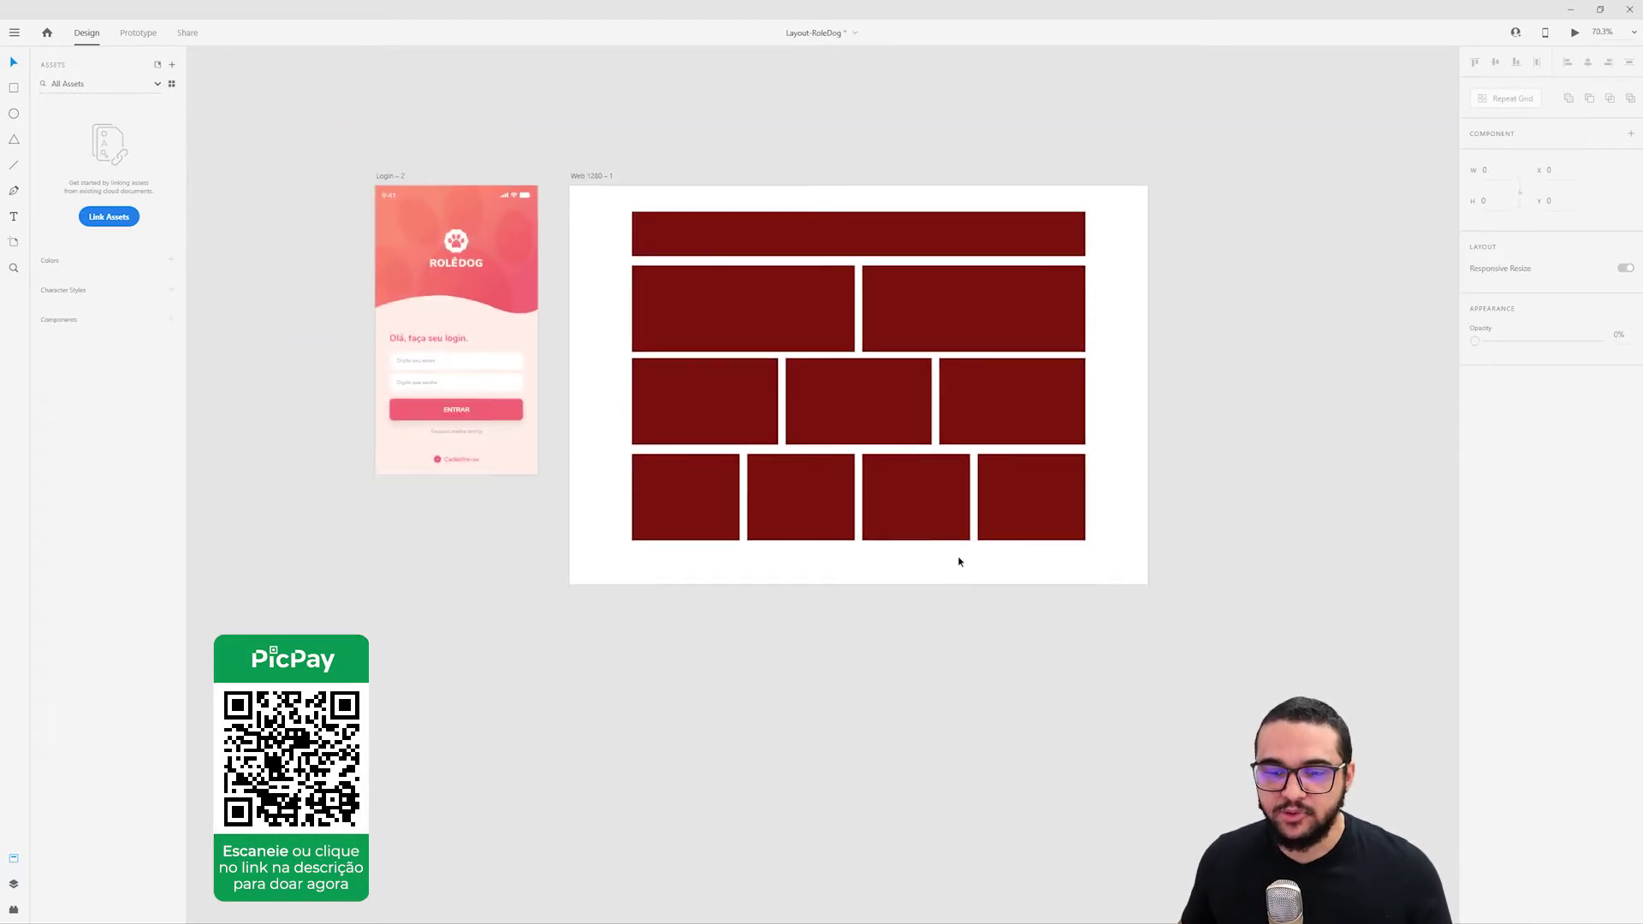
# Move the four fourth-row rectangles off the web artboard and stack them vertically below it.
pyautogui.scroll(5, 803, 541)
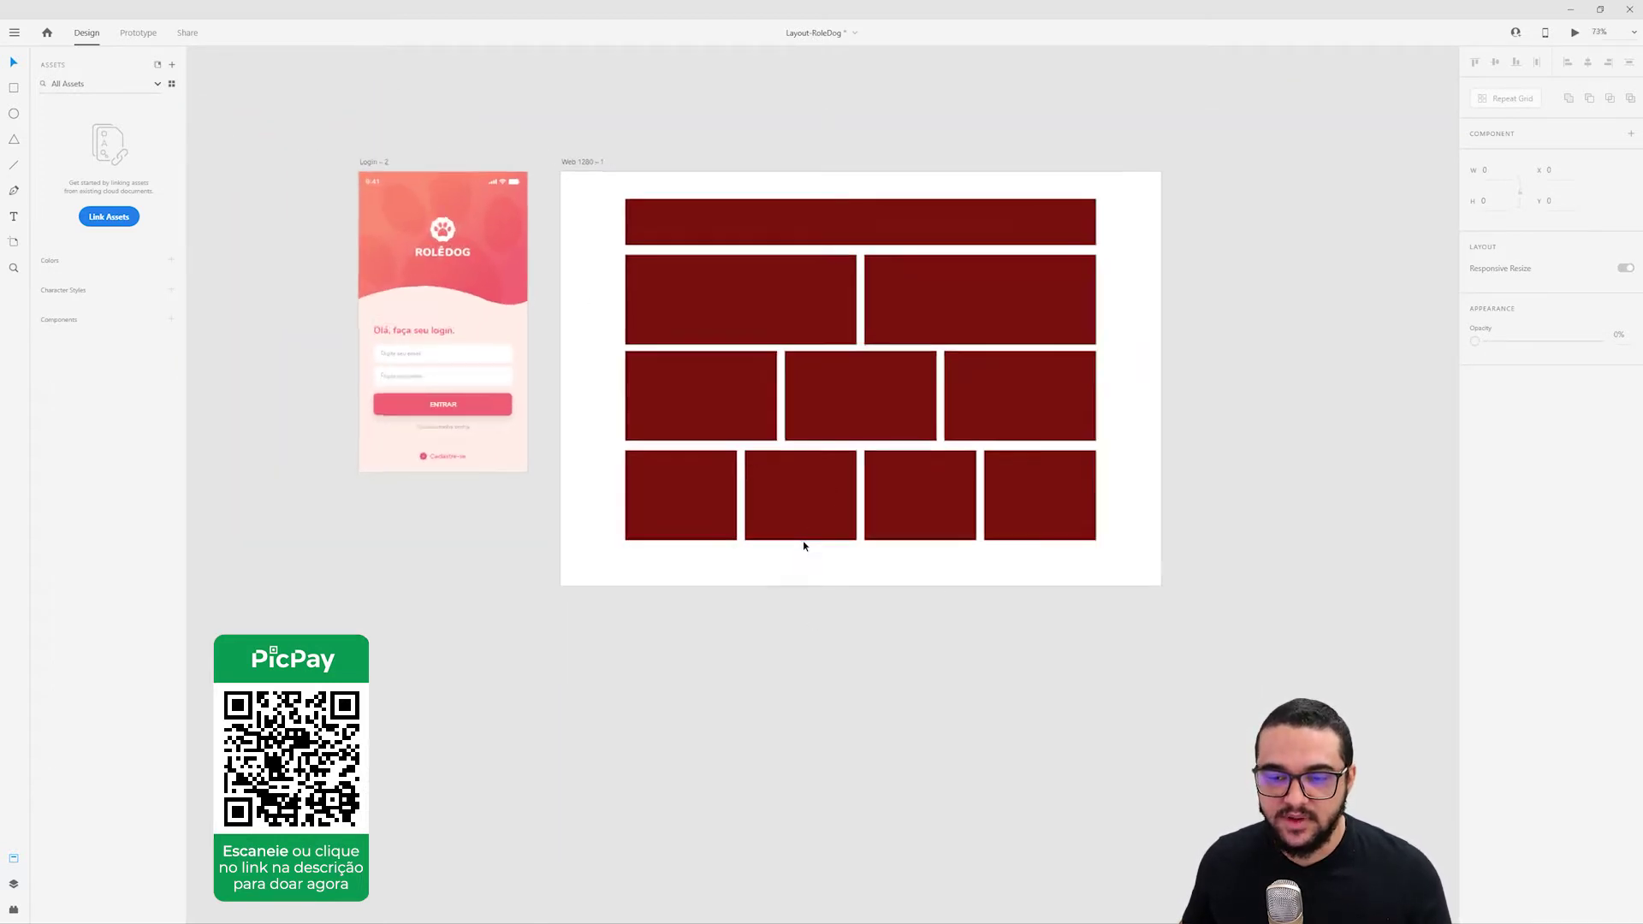
pyautogui.moveTo(803, 449); pyautogui.dragTo(608, 605)
pyautogui.moveTo(733, 602); pyautogui.dragTo(531, 455)
pyautogui.moveTo(612, 424); pyautogui.dragTo(802, 728)
pyautogui.scroll(-5, 908, 267)
pyautogui.hscroll(2, 908, 267)
pyautogui.moveTo(899, 222); pyautogui.dragTo(696, 799)
pyautogui.moveTo(1073, 197); pyautogui.dragTo(685, 849)
pyautogui.scroll(-5, 990, 500)
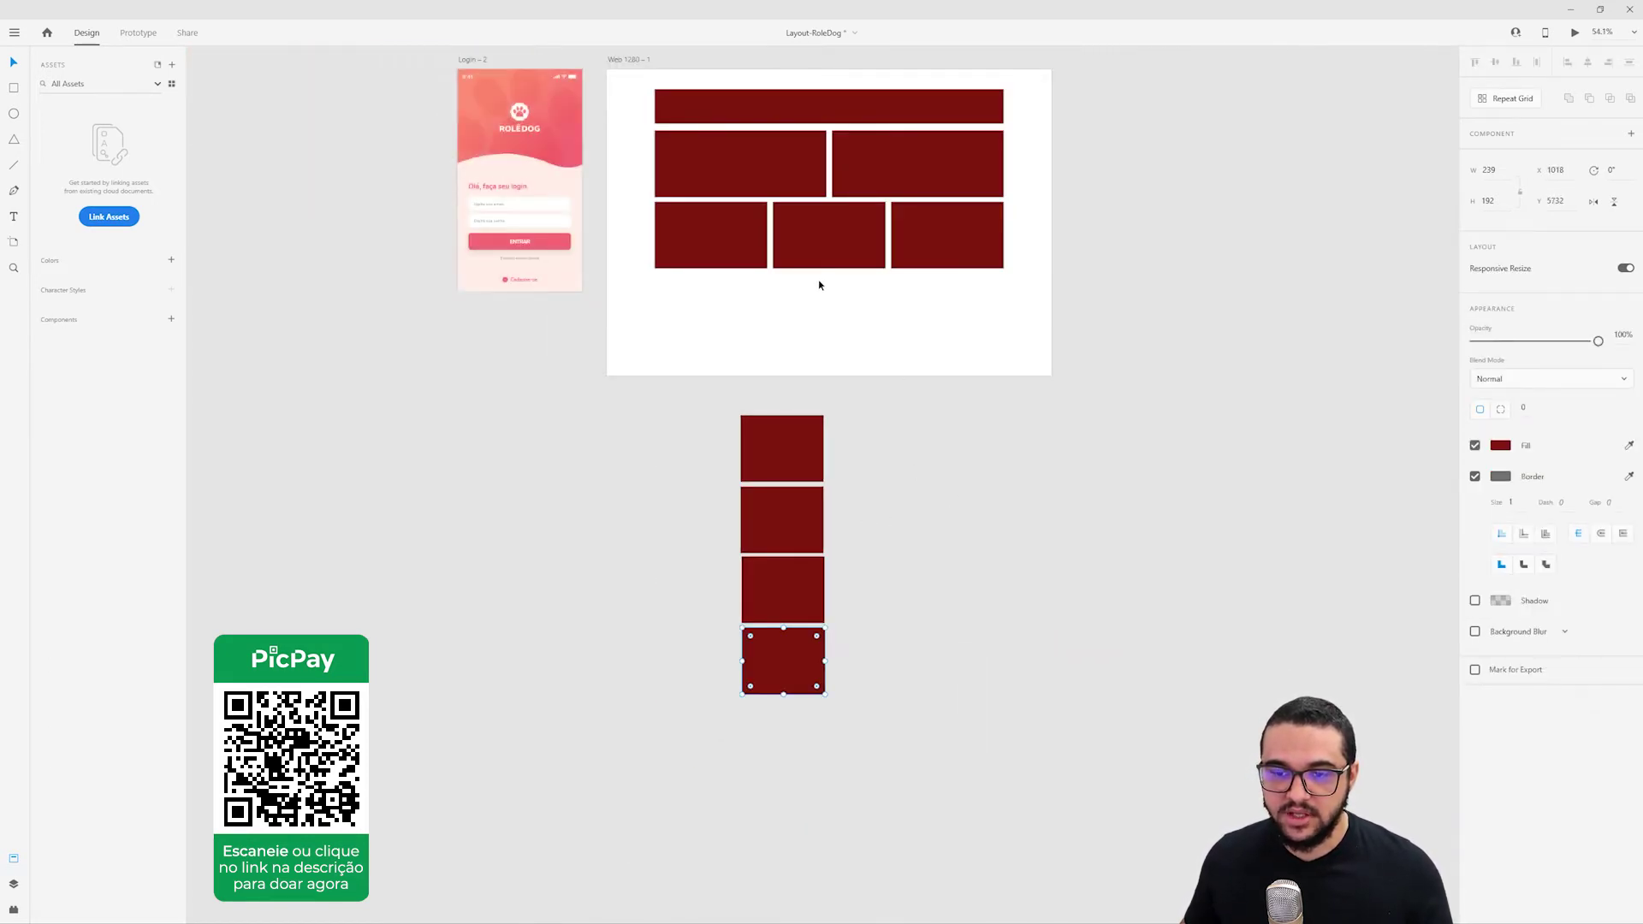
# Stack the three third-row rectangles above the small ones in a single column below the web artboard.
pyautogui.moveTo(808, 250); pyautogui.dragTo(689, 323)
pyautogui.moveTo(979, 247); pyautogui.dragTo(759, 228)
pyautogui.moveTo(904, 712); pyautogui.dragTo(678, 231)
pyautogui.moveTo(762, 240); pyautogui.dragTo(806, 502)
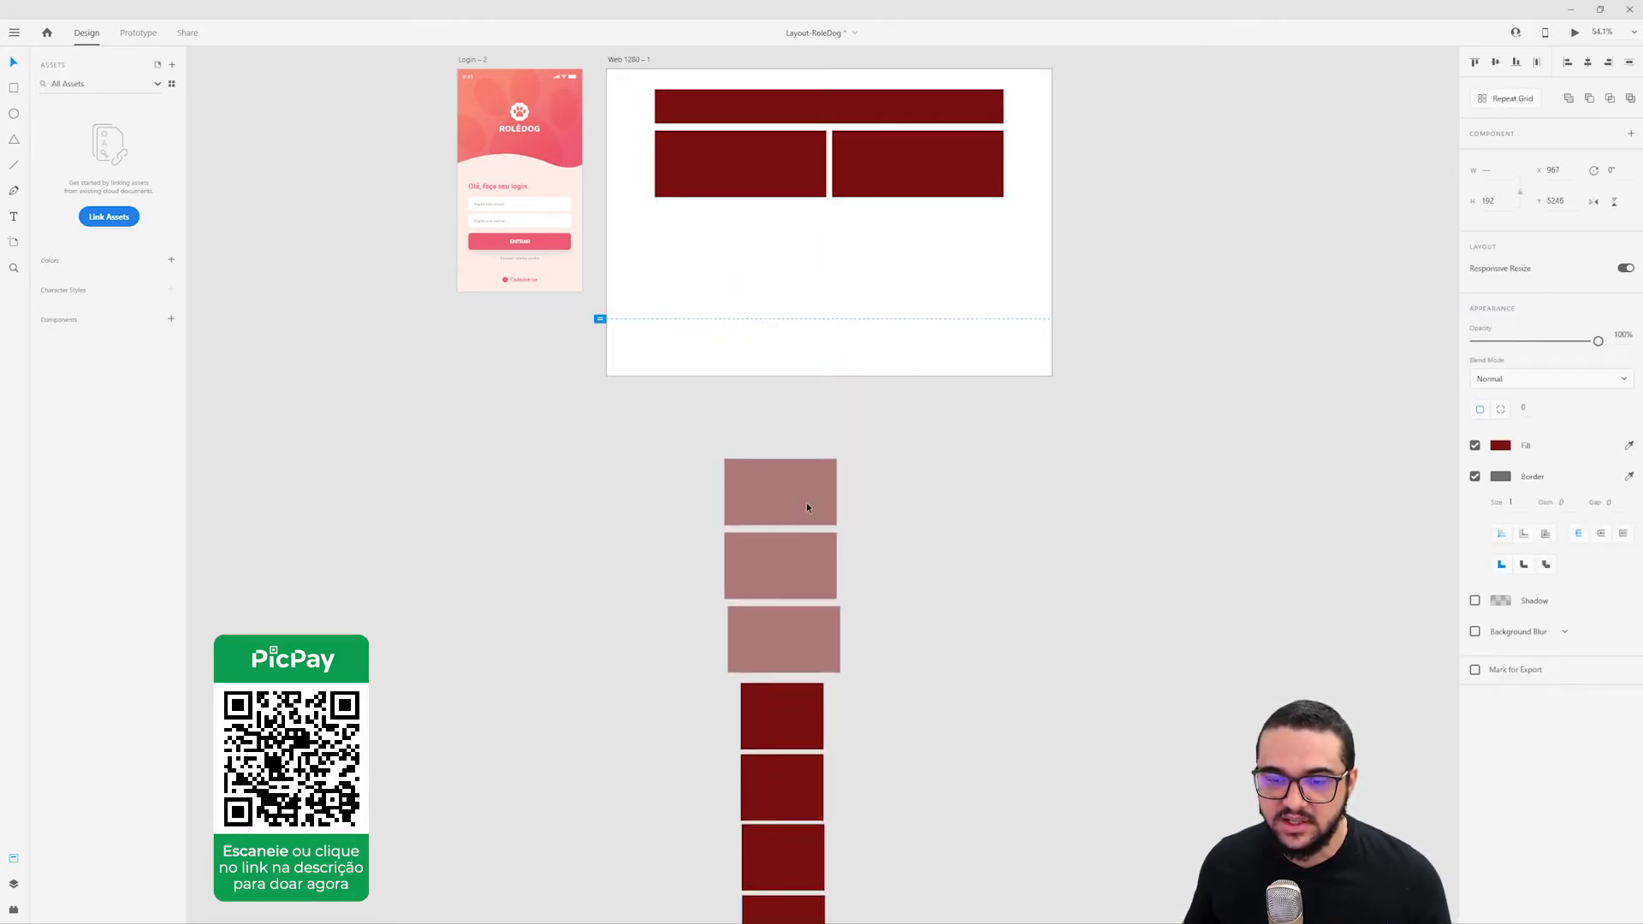
# Add the two second-row rectangles and the narrowed top rectangle to the vertical stack.
pyautogui.moveTo(838, 194); pyautogui.dragTo(723, 177)
pyautogui.moveTo(748, 235); pyautogui.dragTo(783, 349)
pyautogui.moveTo(825, 109); pyautogui.dragTo(873, 302)
pyautogui.moveTo(1051, 286); pyautogui.dragTo(876, 291)
# Move the whole stack of rectangles into the empty area beside the web artboard.
pyautogui.scroll(-3, 898, 502)
pyautogui.moveTo(933, 800); pyautogui.dragTo(780, 333)
pyautogui.moveTo(821, 426); pyautogui.dragTo(1052, 307)
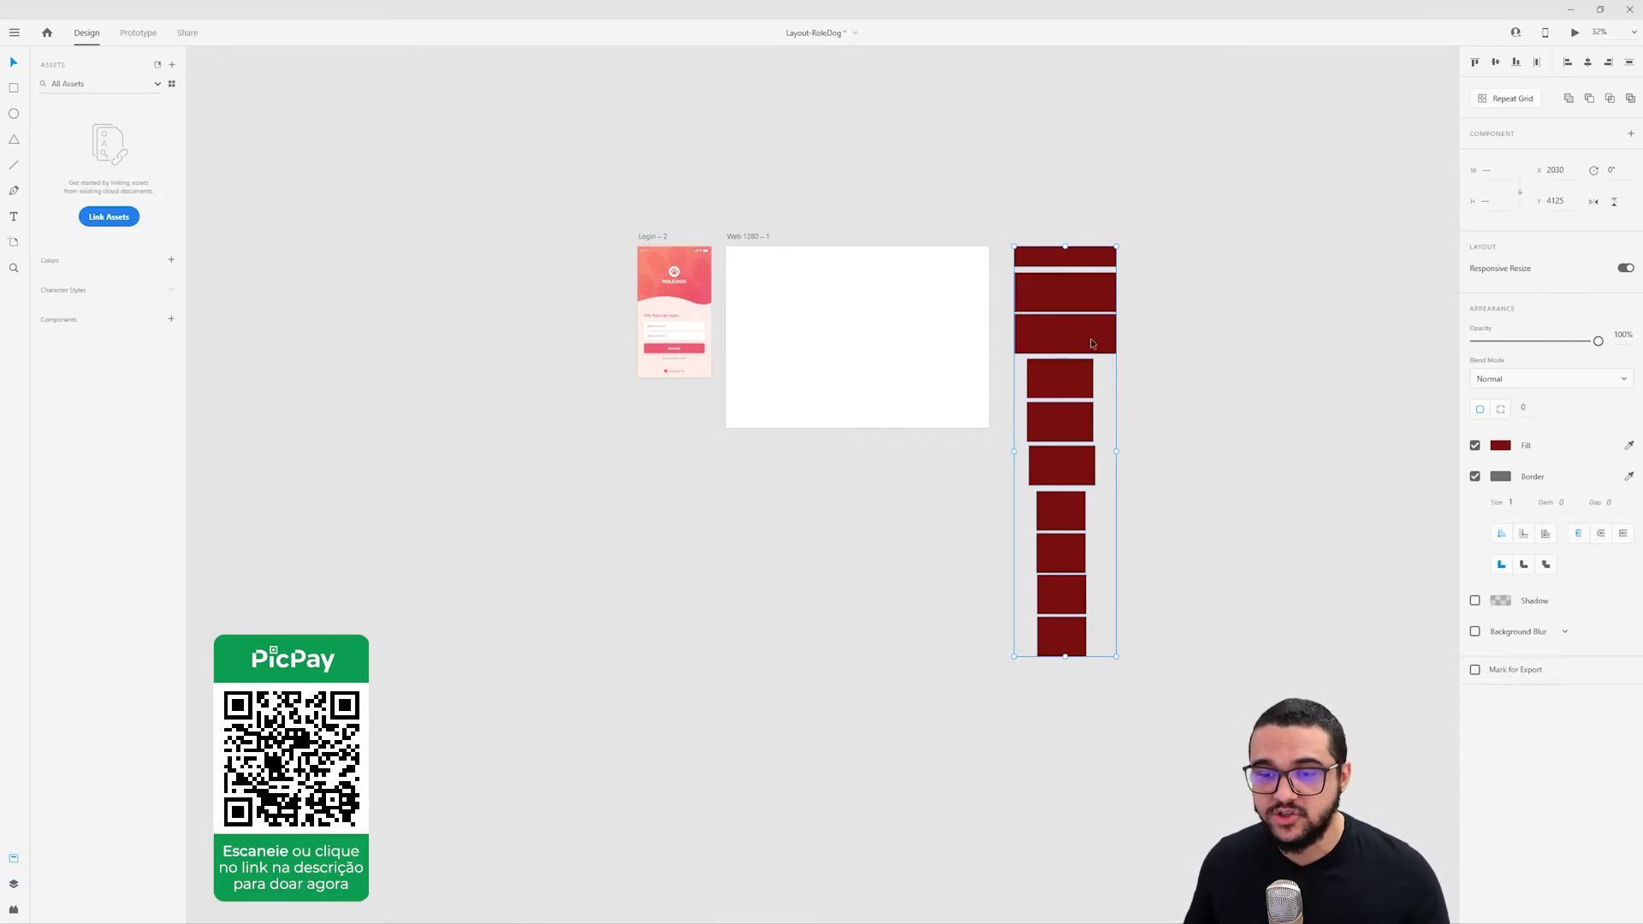
pyautogui.click(761, 237)
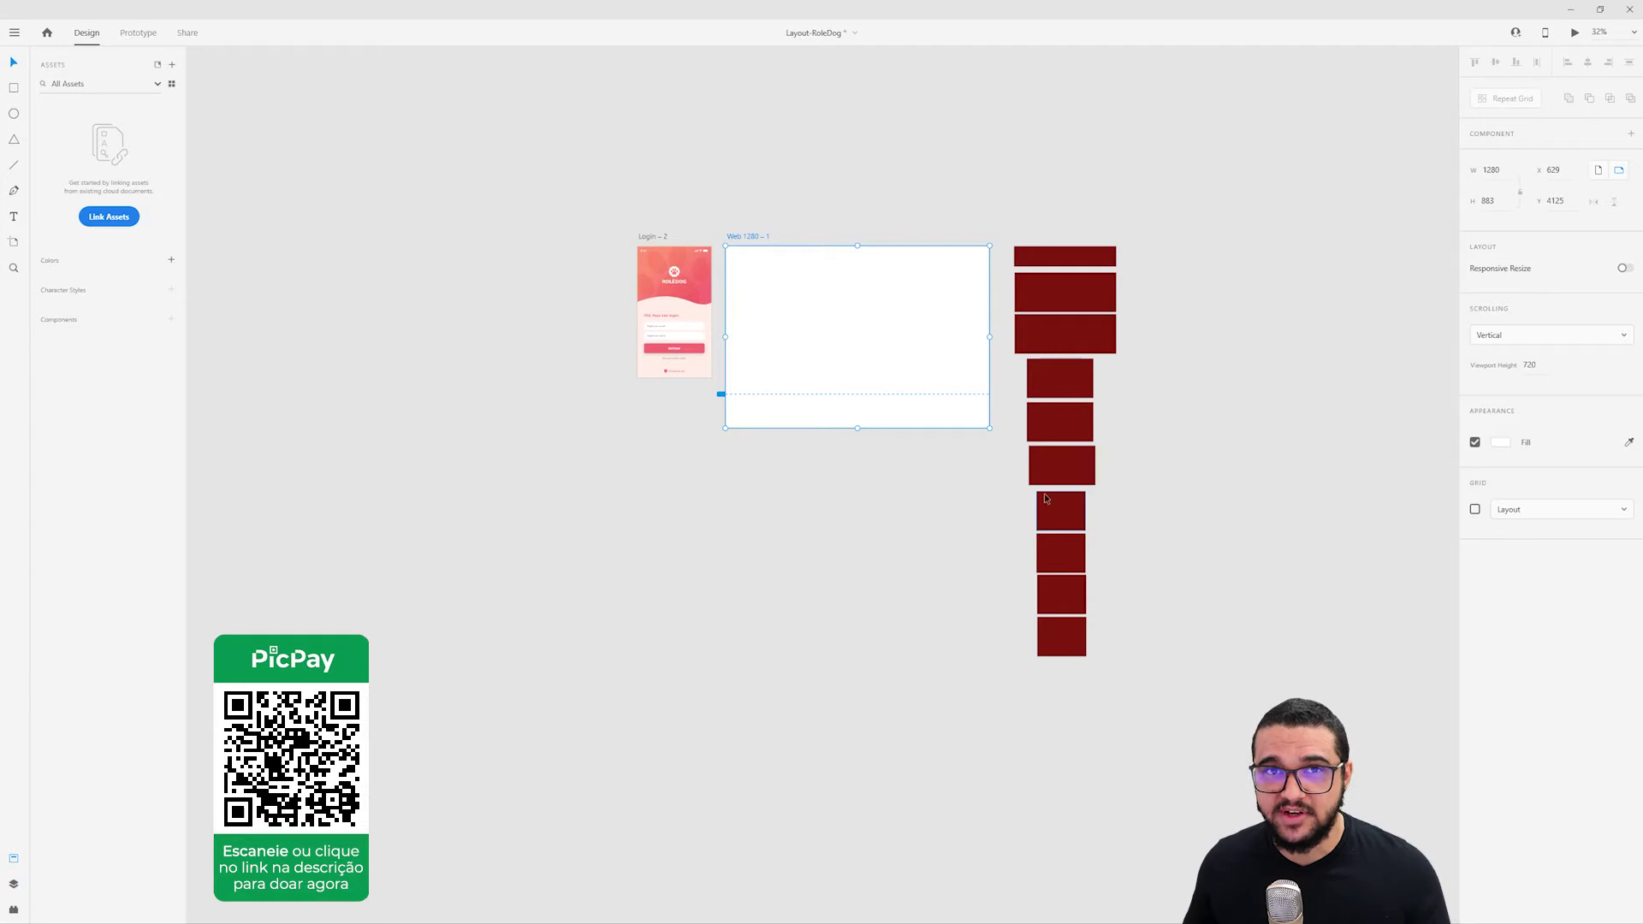
pyautogui.click(938, 554)
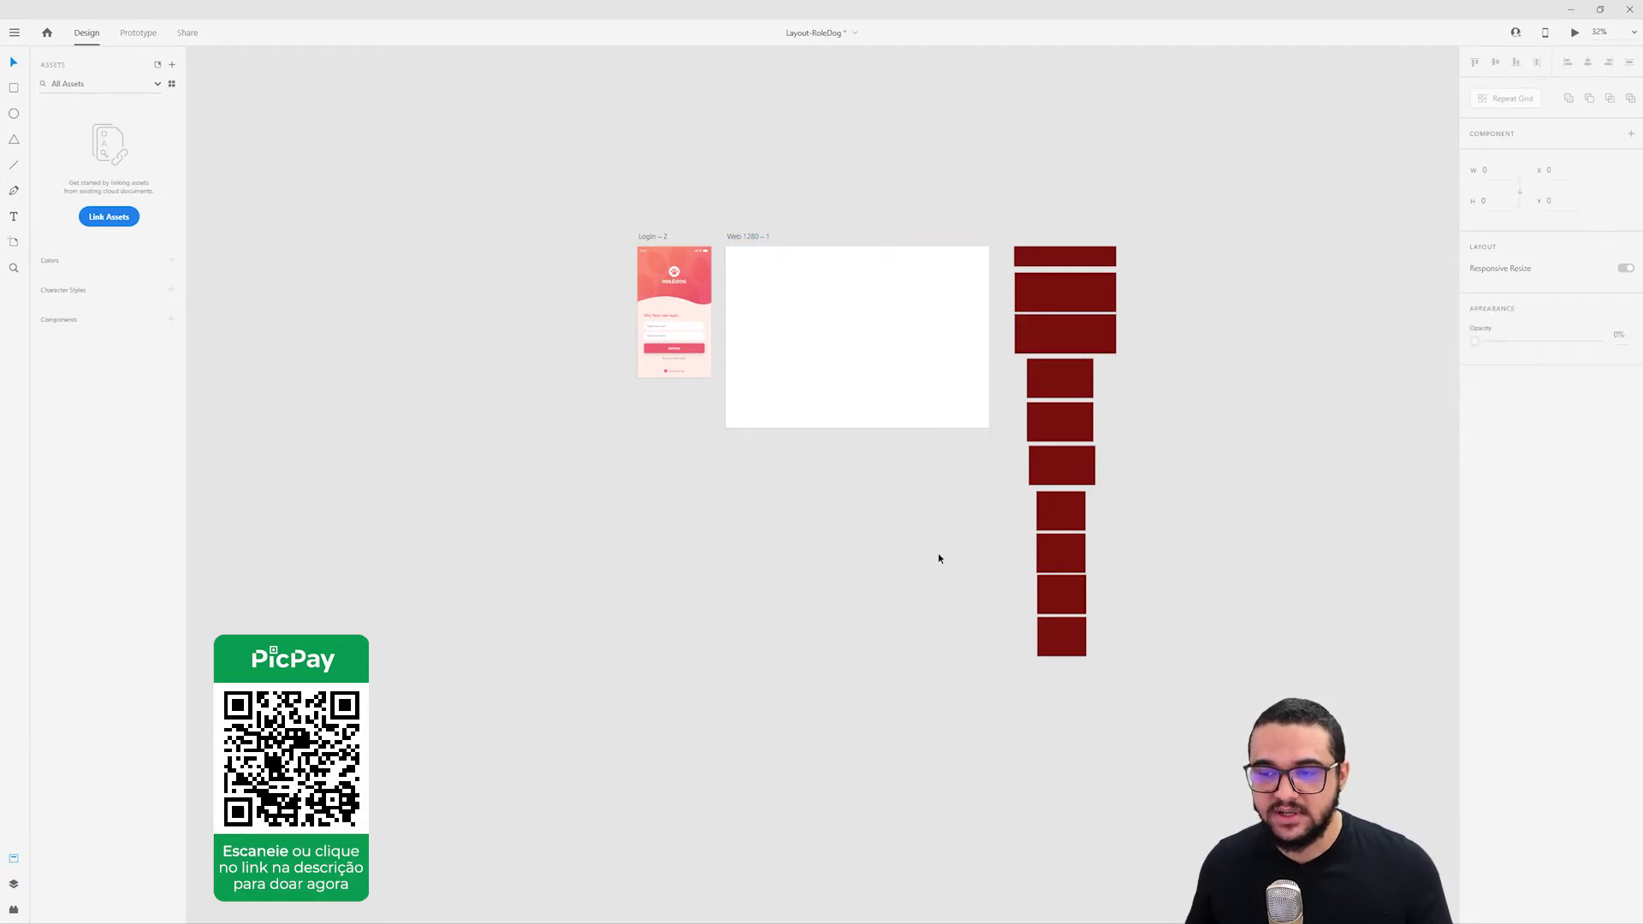
# Undo the stacking changes until all four rows of rectangles are back on the web artboard.
pyautogui.hotkey('ctrl', 'z')
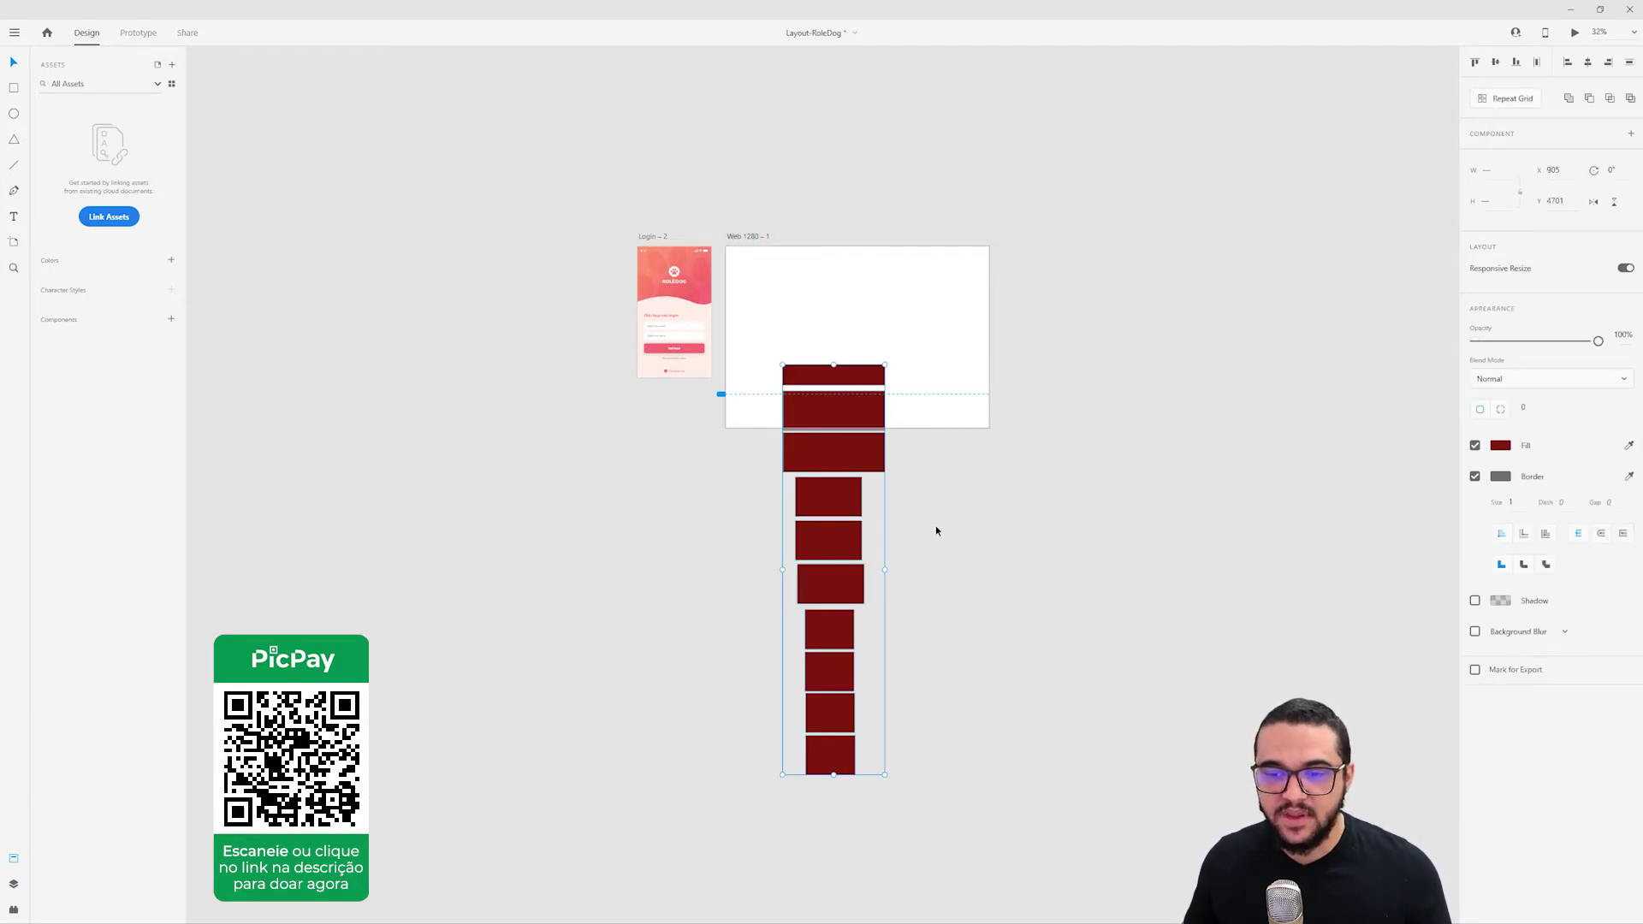
pyautogui.hotkey('ctrl', 'z')
pyautogui.hotkey('ctrl', 'z')
pyautogui.hotkey('ctrl', 'z')
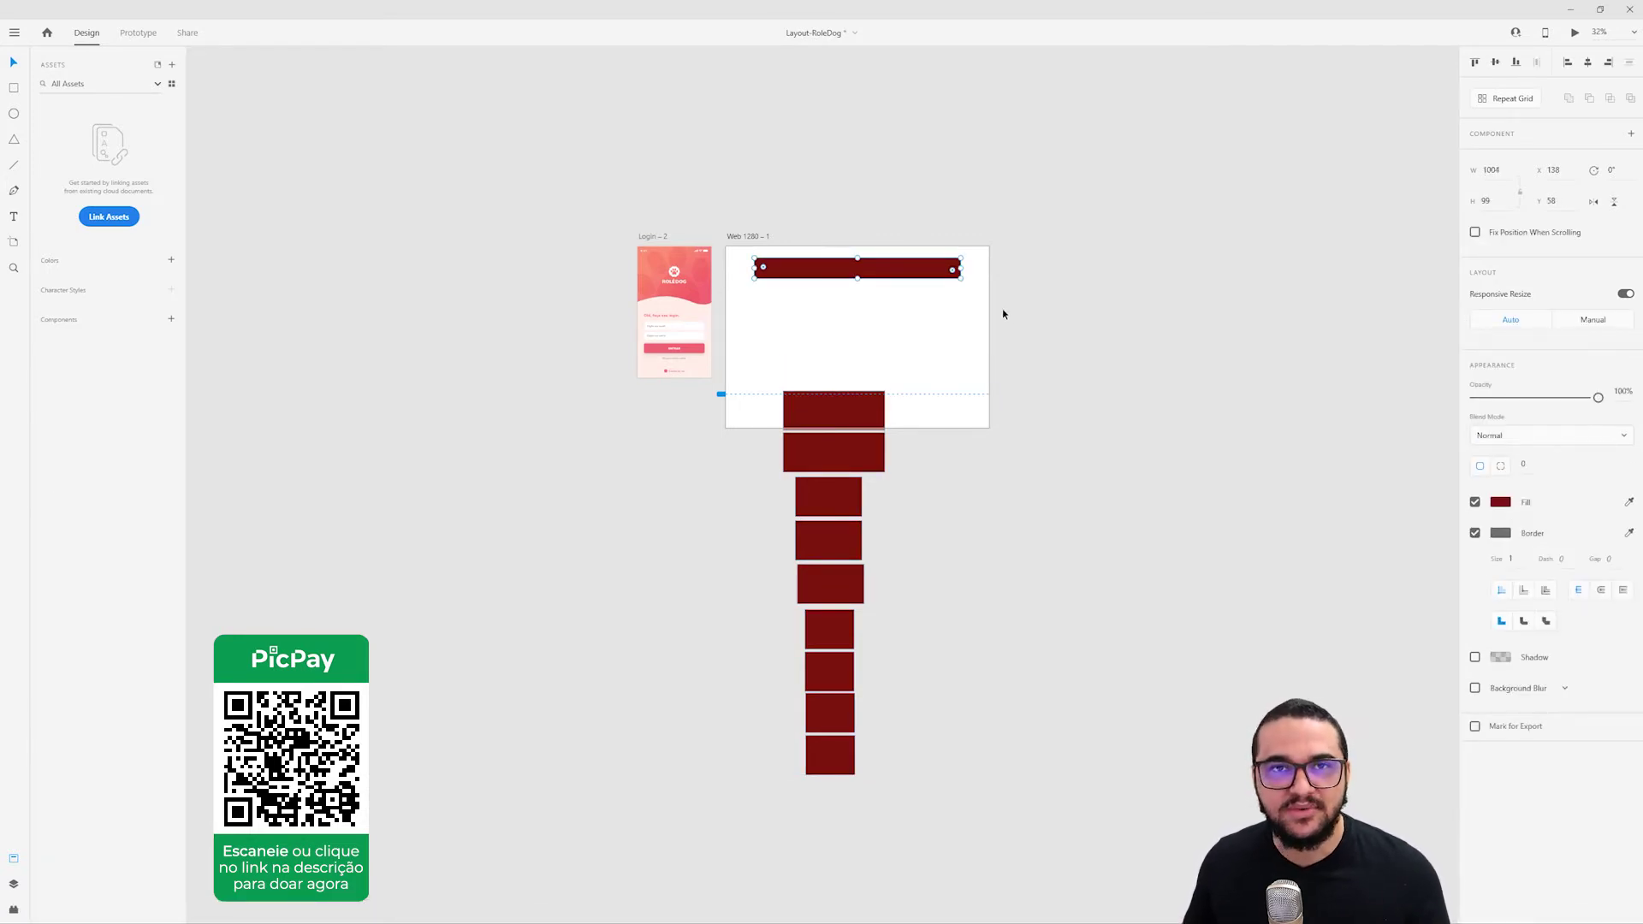
pyautogui.scroll(2, 975, 322)
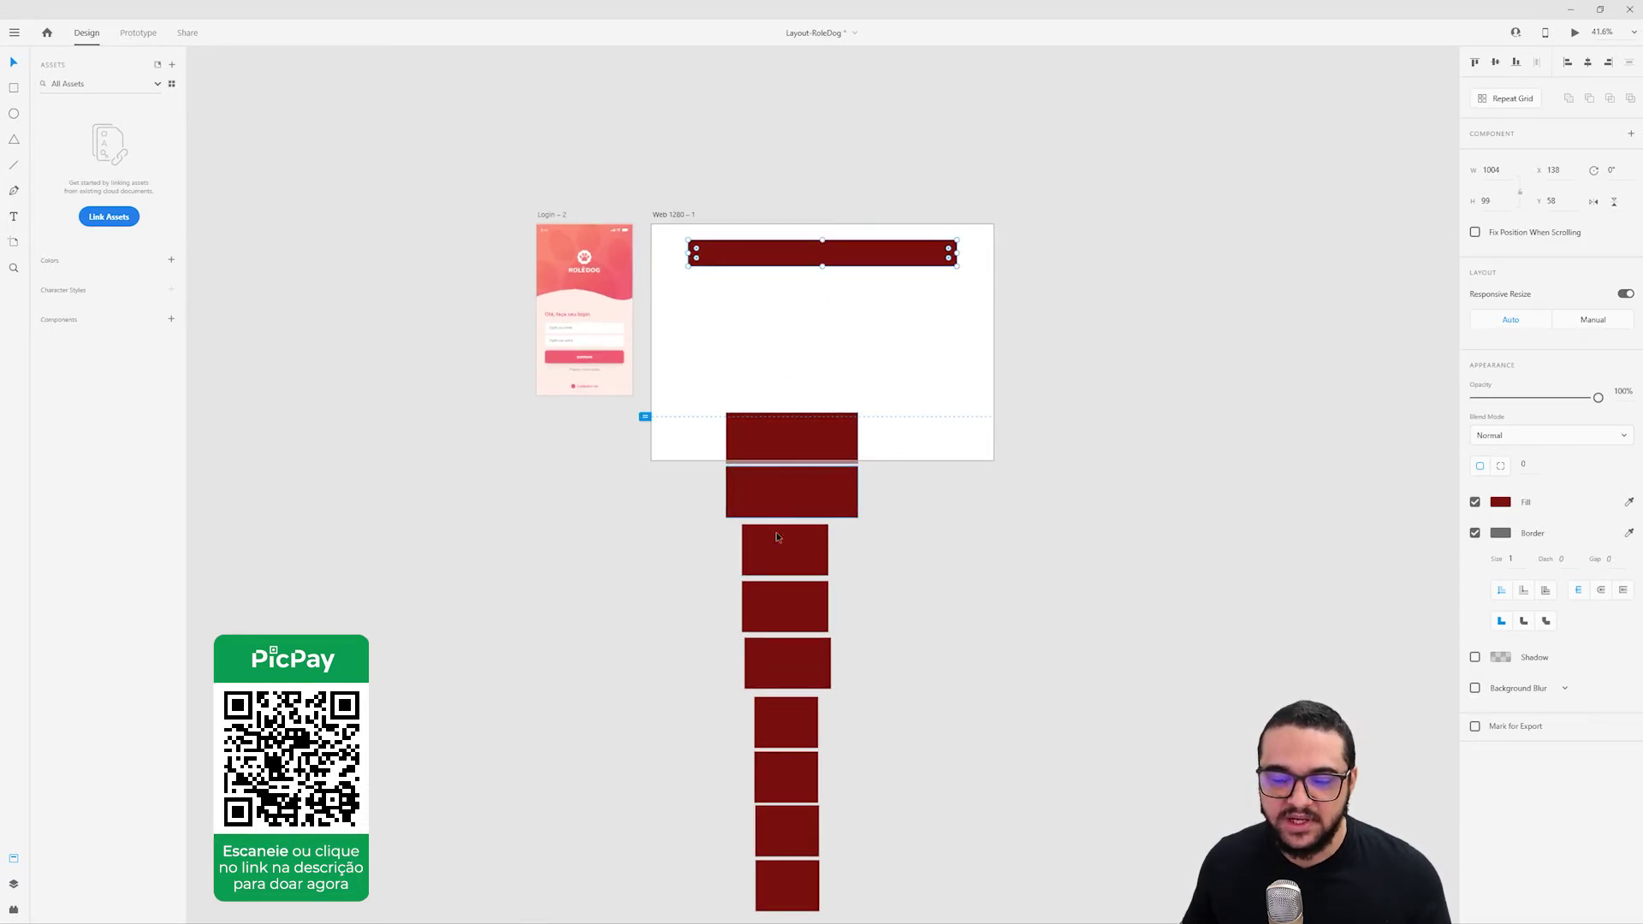
pyautogui.hotkey('ctrl', 'z')
pyautogui.hotkey('ctrl', 'z')
pyautogui.hotkey('ctrl', 'z')
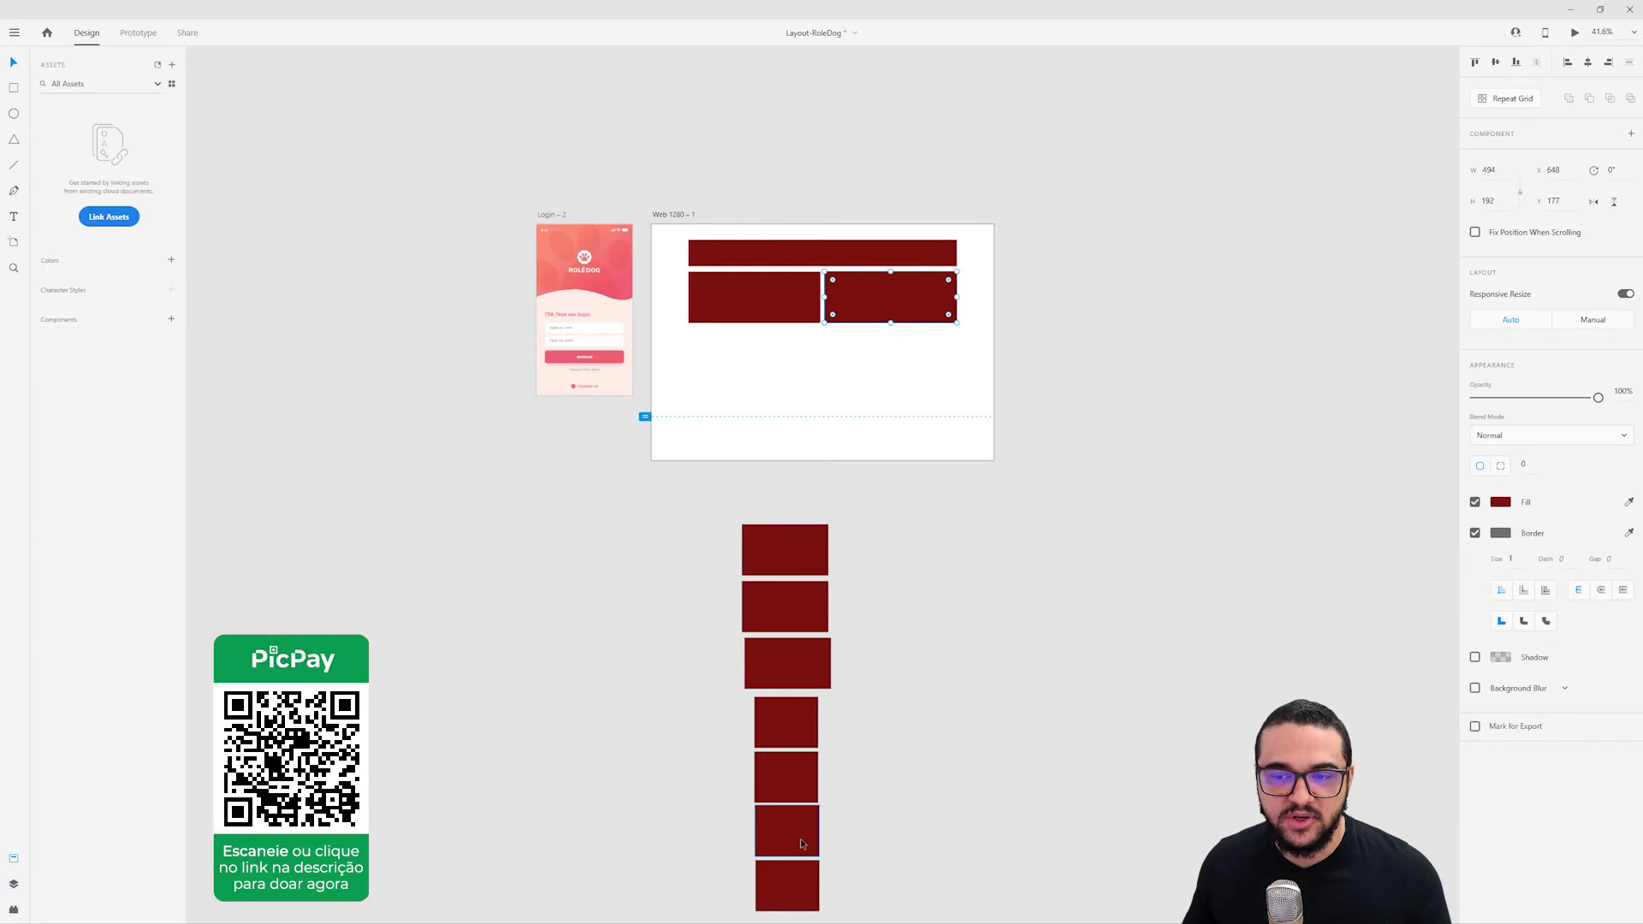
pyautogui.hotkey('ctrl', 'z')
pyautogui.hotkey('ctrl', 'z')
pyautogui.hotkey('ctrl', 'z')
pyautogui.hotkey('ctrl', 'z')
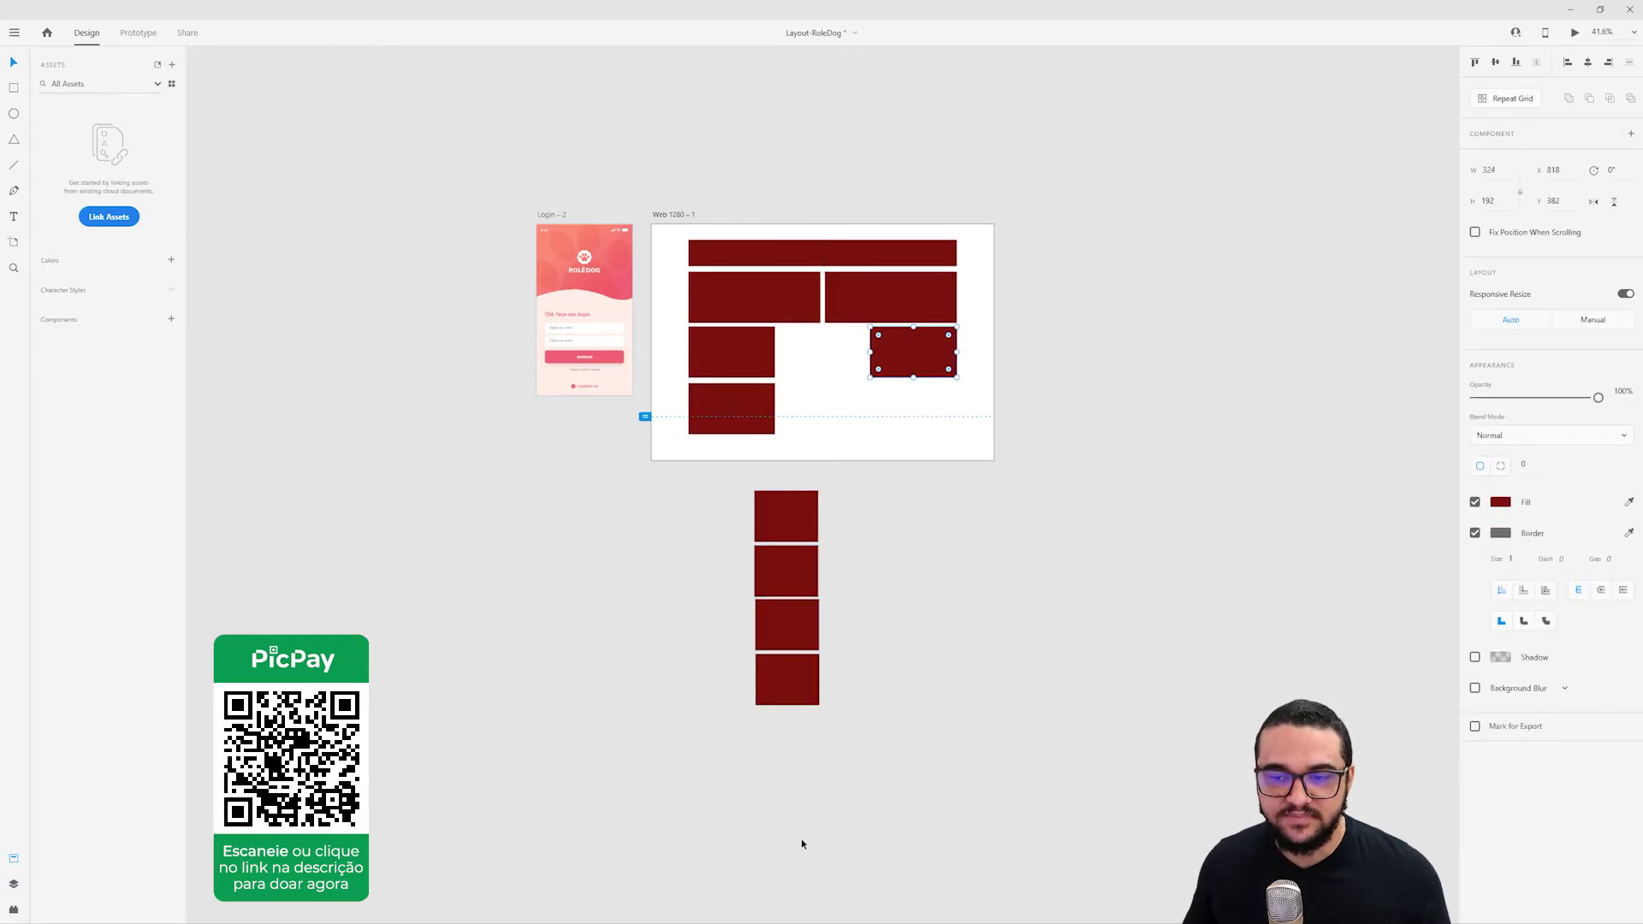
pyautogui.hotkey('ctrl', 'z')
pyautogui.hotkey('ctrl', 'z')
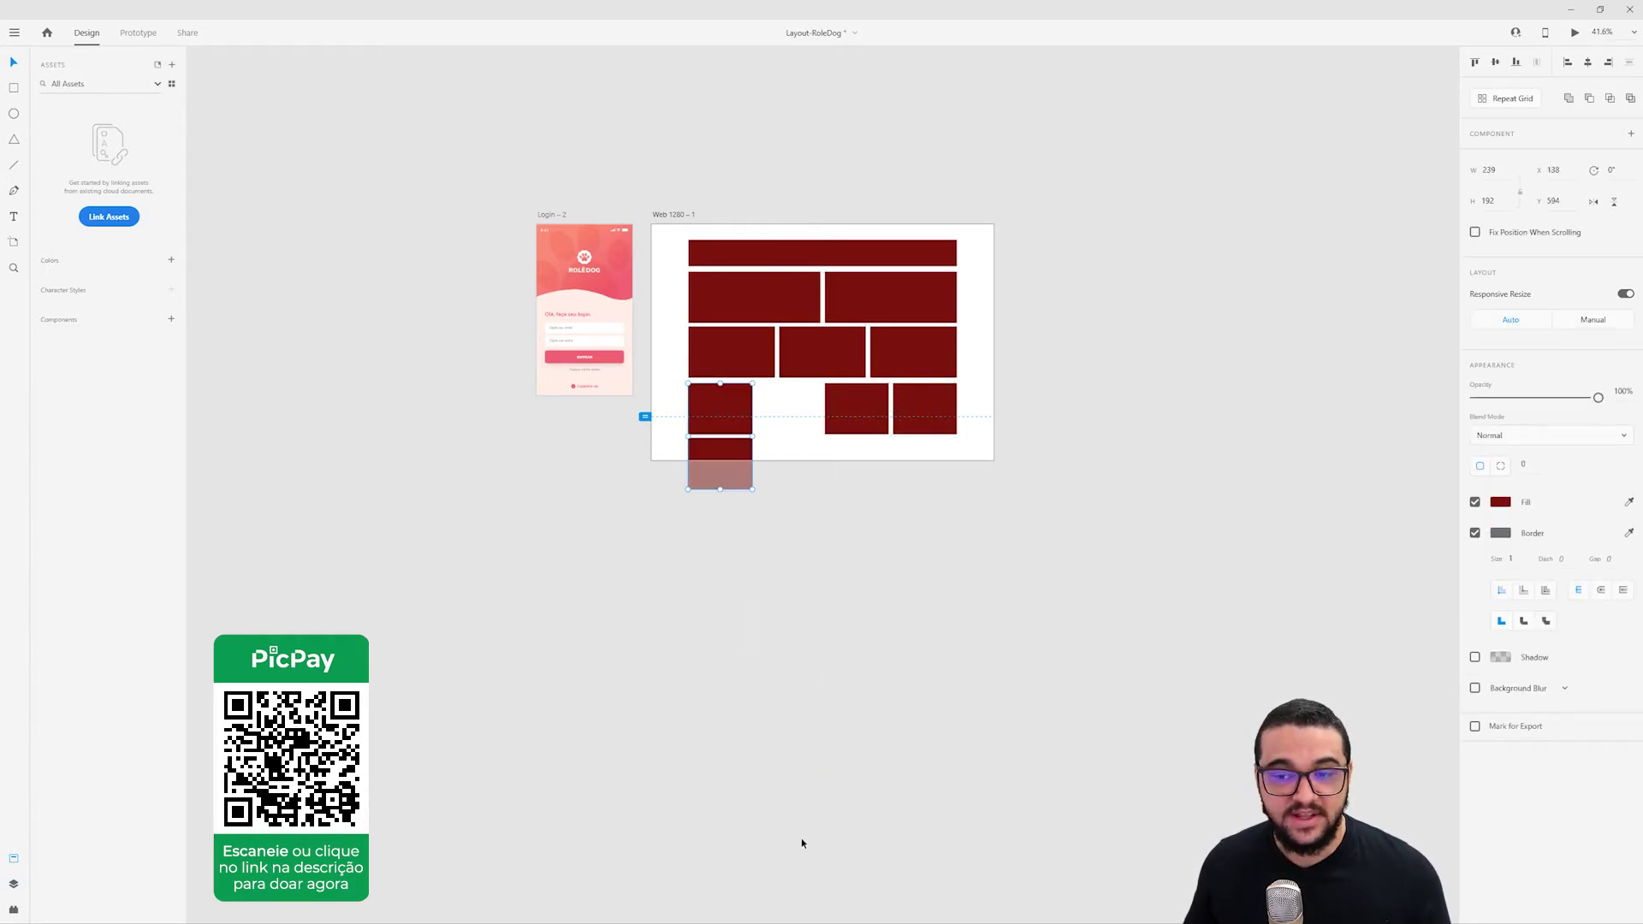
pyautogui.click(884, 743)
# Show the web artboard's layout grid and turn on its Responsive Resize.
pyautogui.scroll(5, 779, 370)
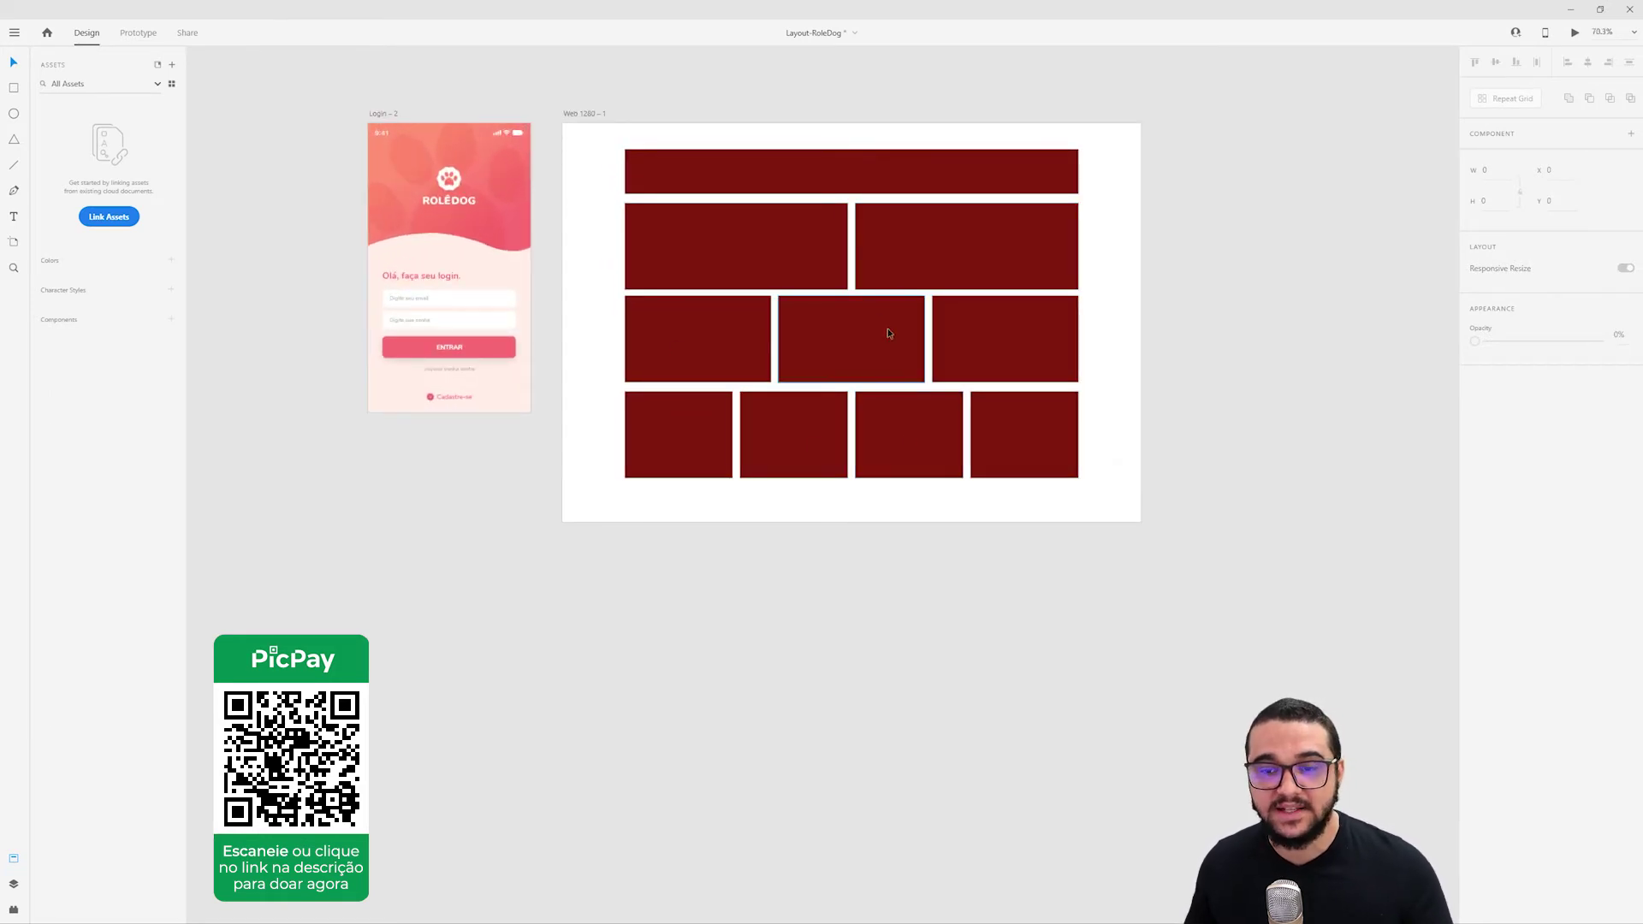
pyautogui.scroll(3, 871, 279)
pyautogui.click(492, 69)
pyautogui.click(1475, 510)
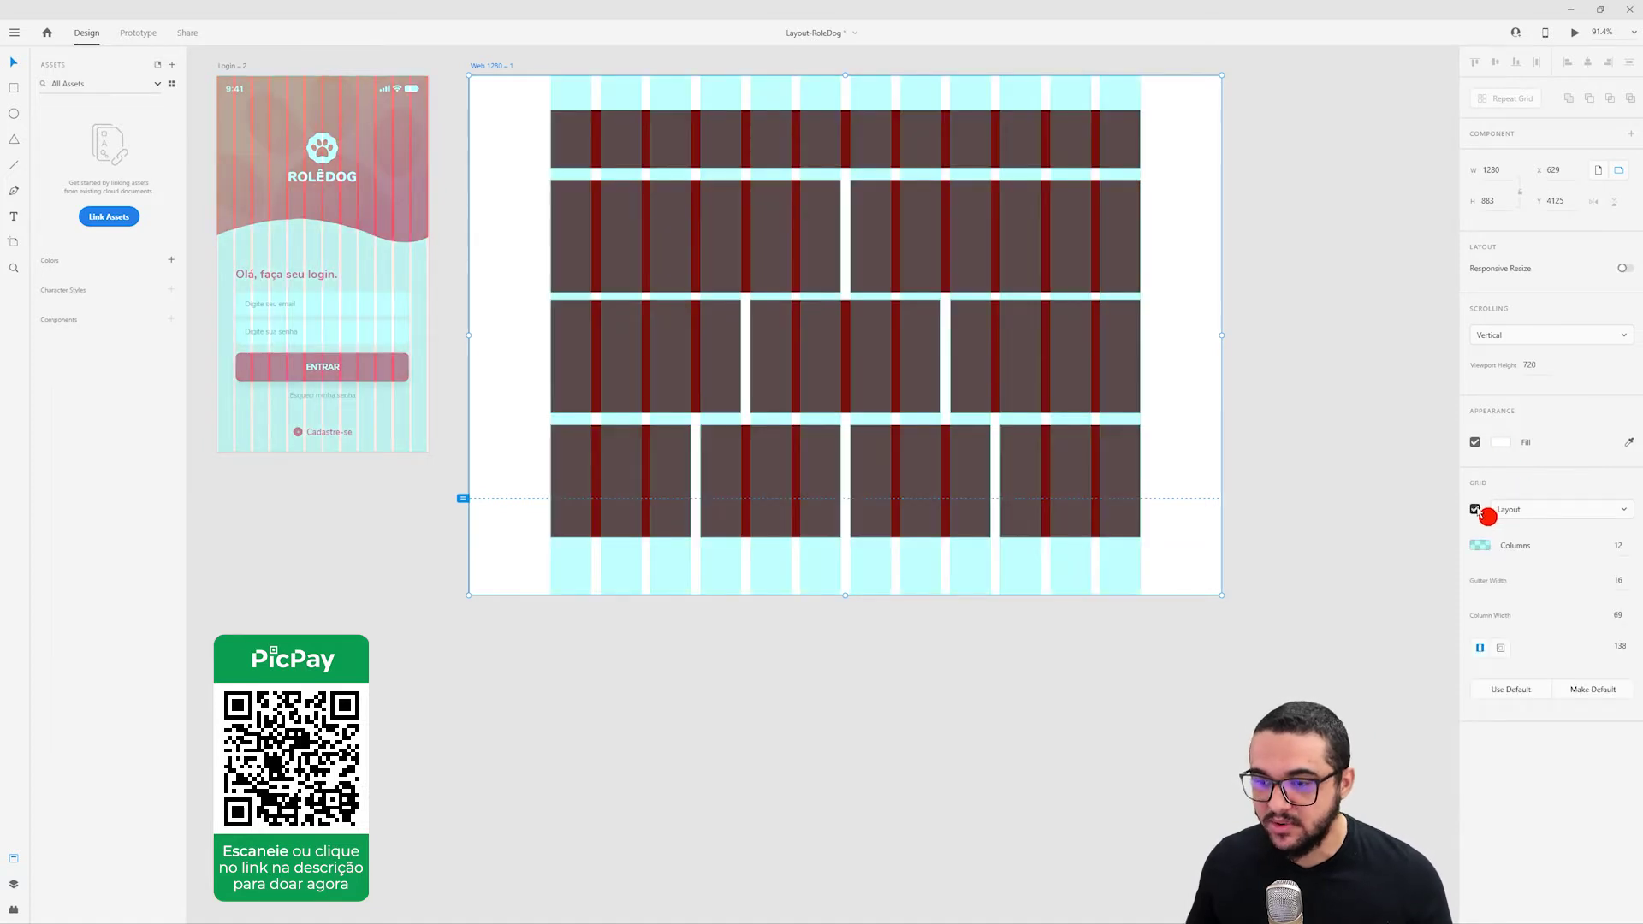
pyautogui.click(1623, 269)
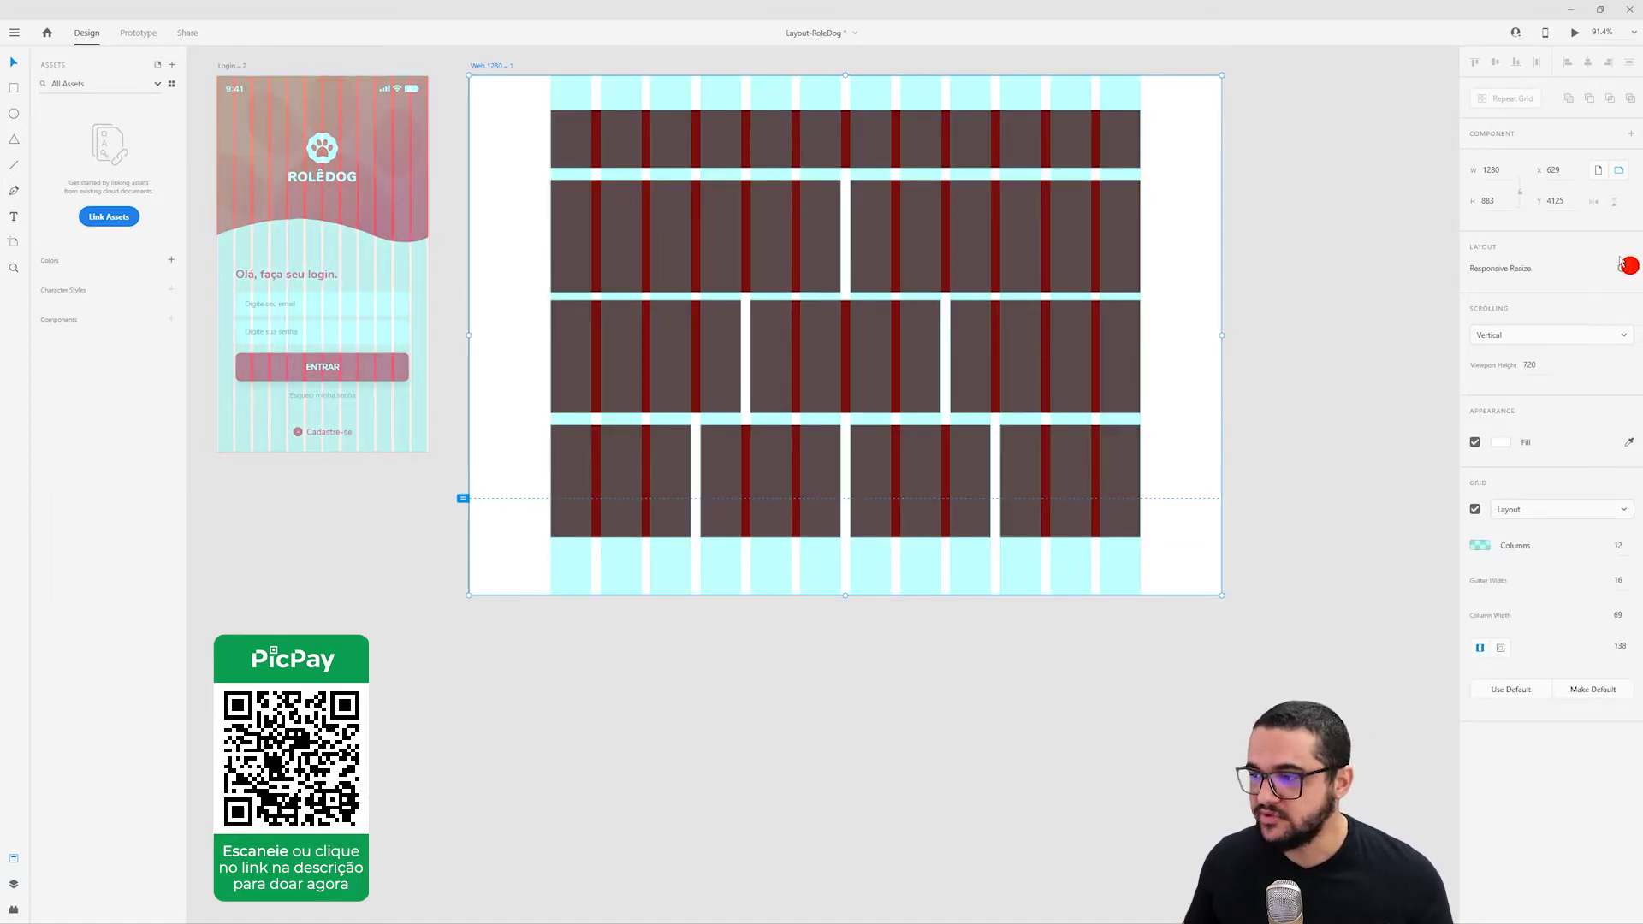
# Try narrowing the web artboard and moving its second-row right-hand rectangle, and undo the changes.
pyautogui.moveTo(1221, 336); pyautogui.dragTo(1092, 342)
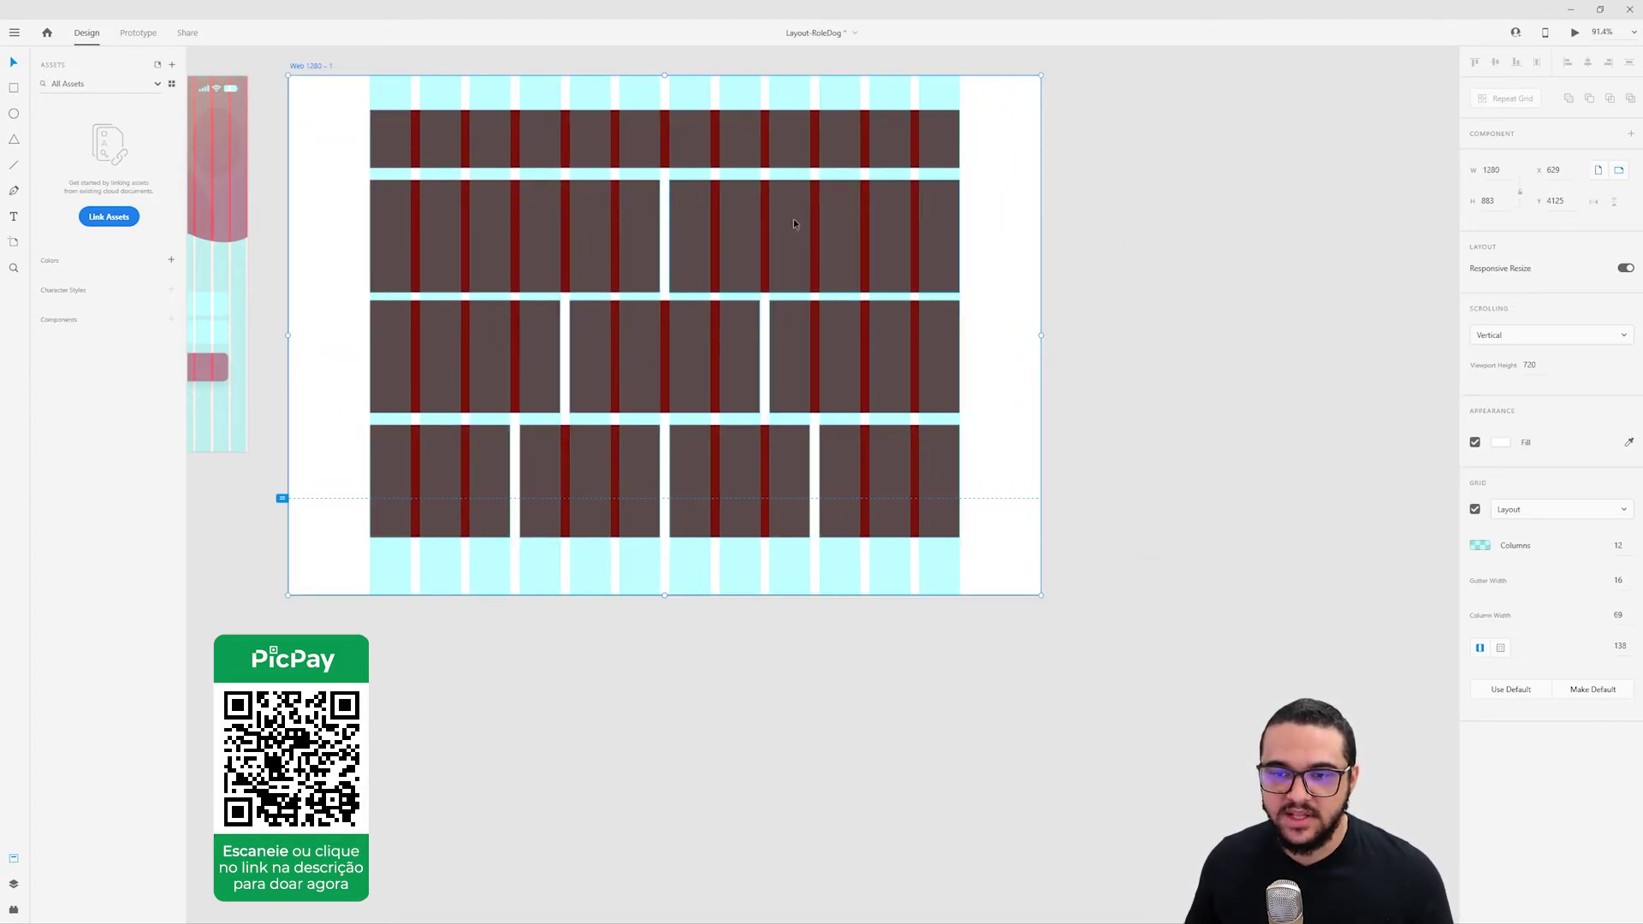
pyautogui.click(850, 212)
pyautogui.moveTo(895, 243); pyautogui.dragTo(427, 602)
pyautogui.hotkey('ctrl', 'z')
pyautogui.hotkey('ctrl', 'z')
pyautogui.hotkey('ctrl', 'z')
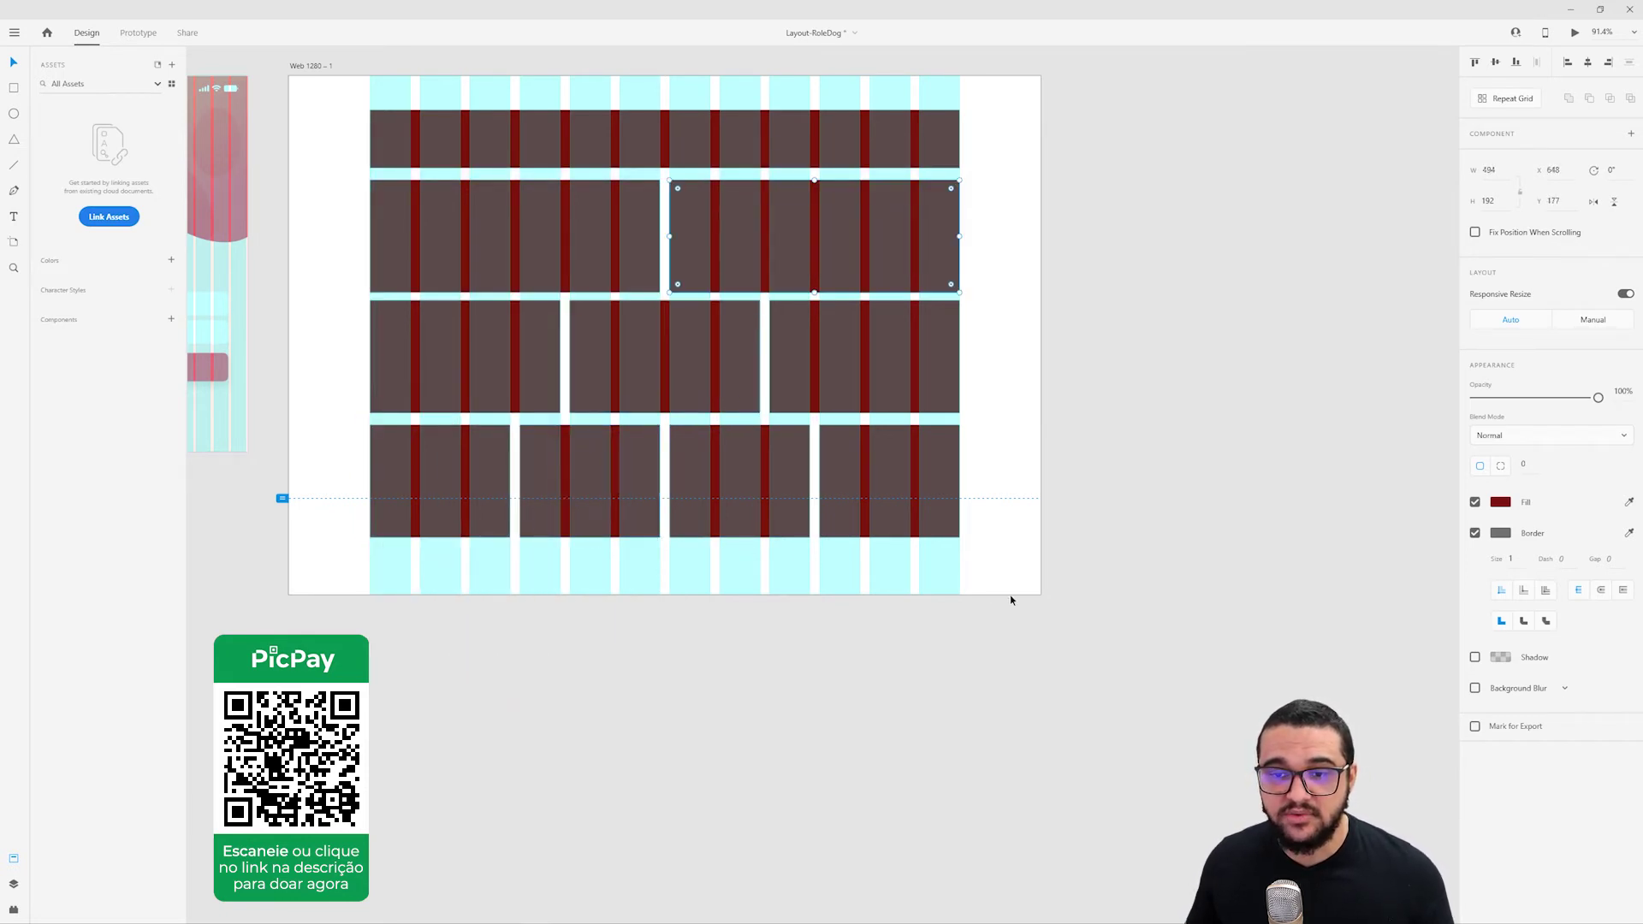
pyautogui.scroll(5, 849, 422)
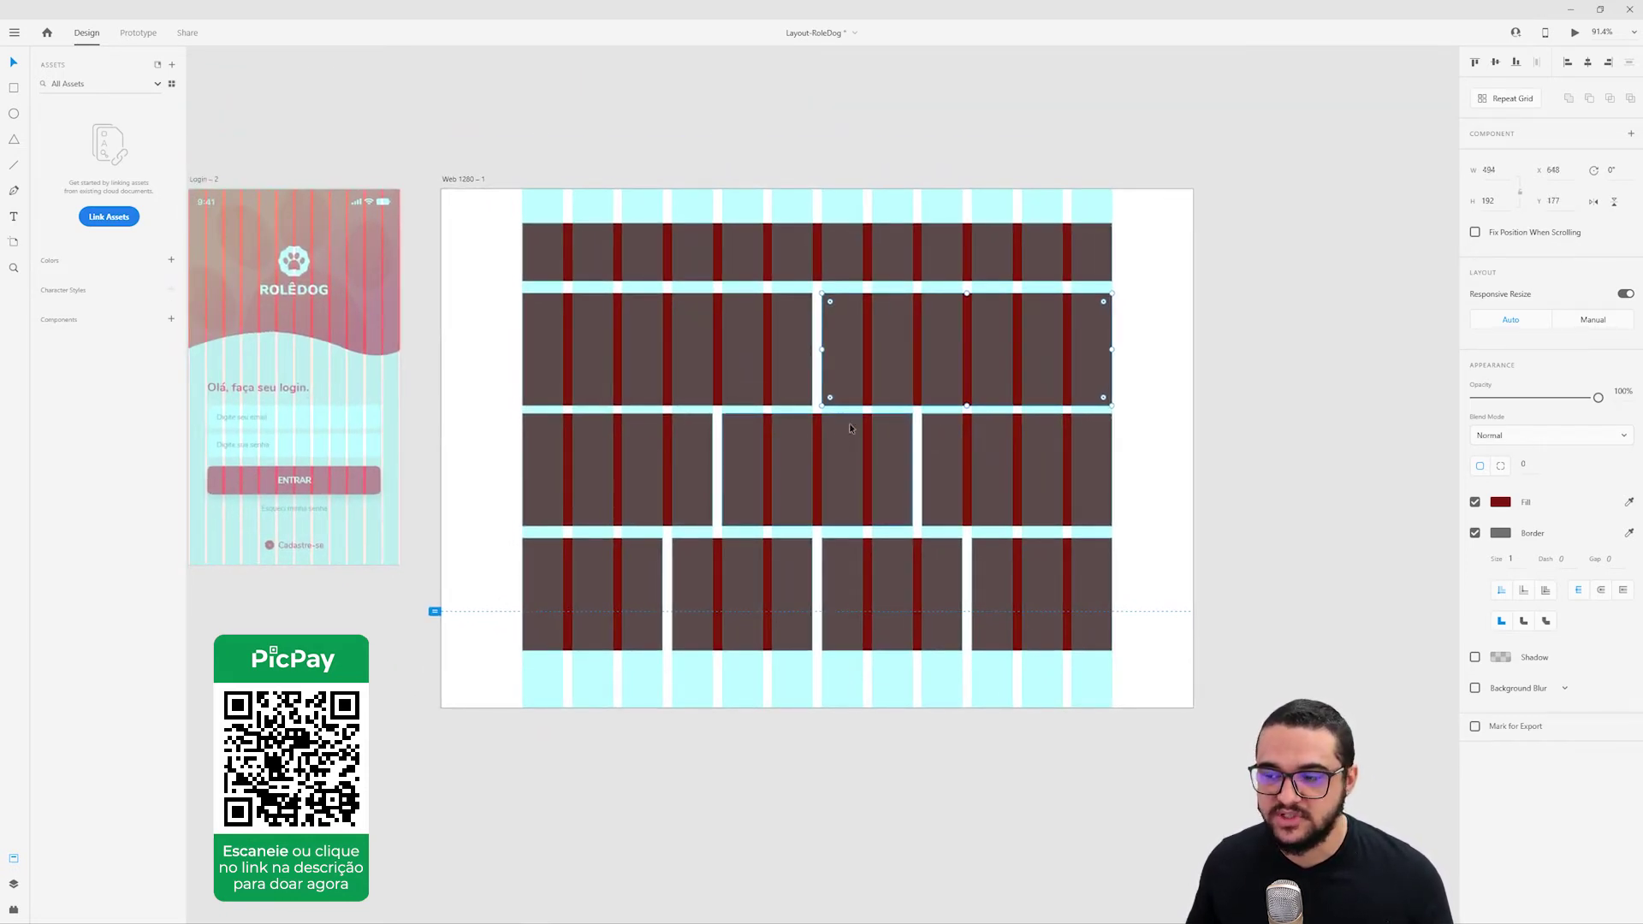
# Hide the web artboard's layout grid to view the bare rectangles, and show the grid again.
pyautogui.click(469, 182)
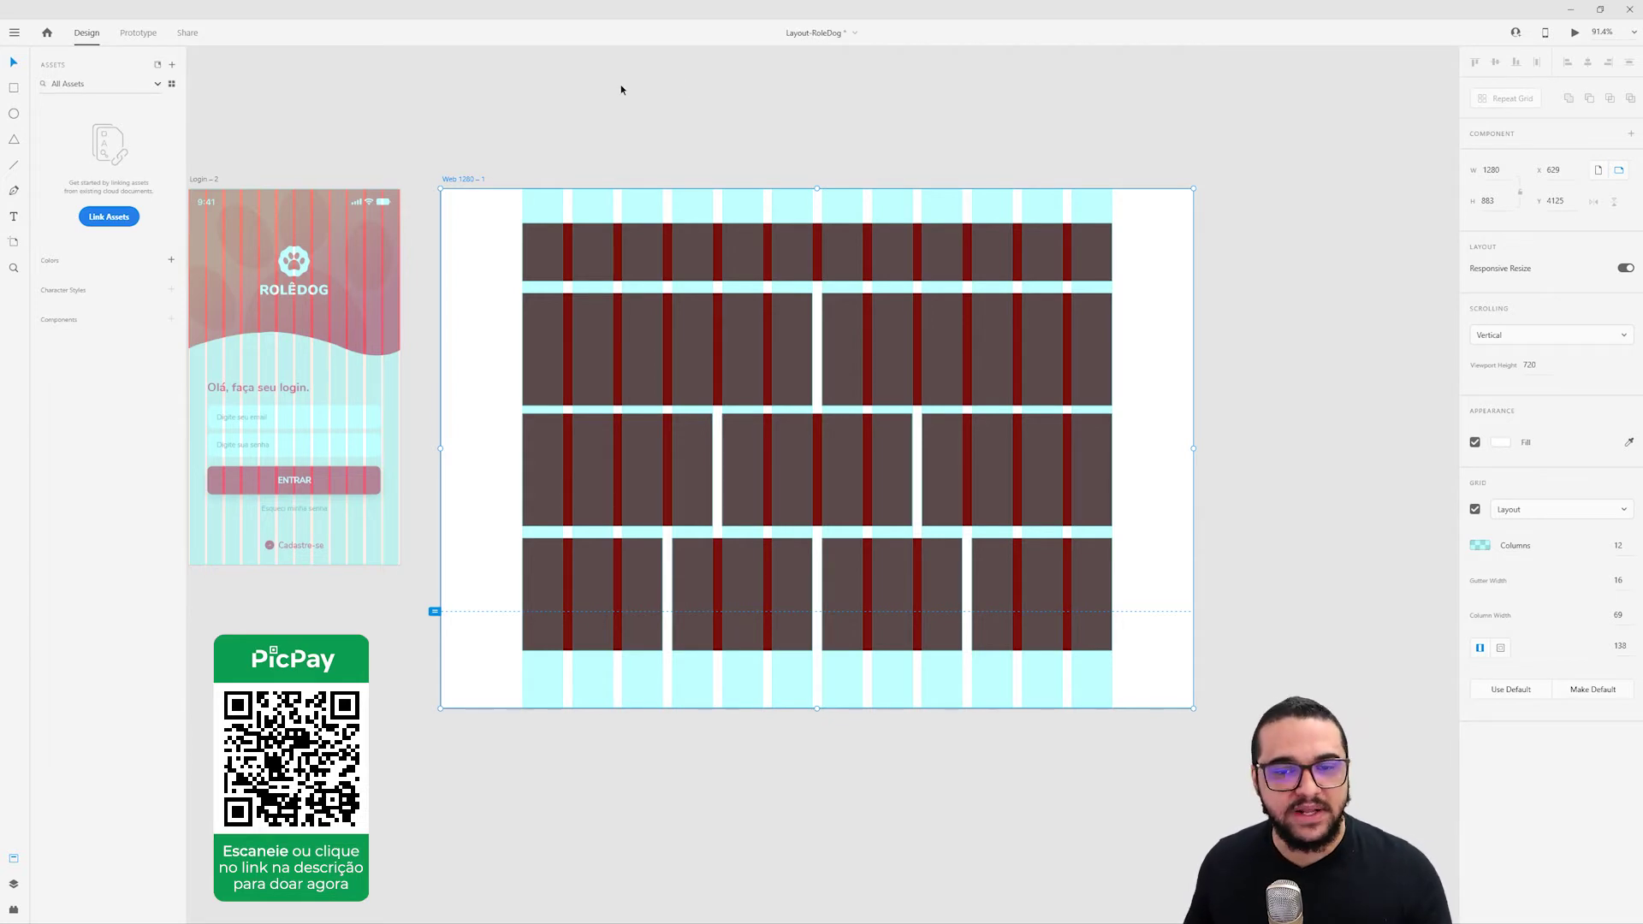
pyautogui.click(476, 173)
pyautogui.click(471, 179)
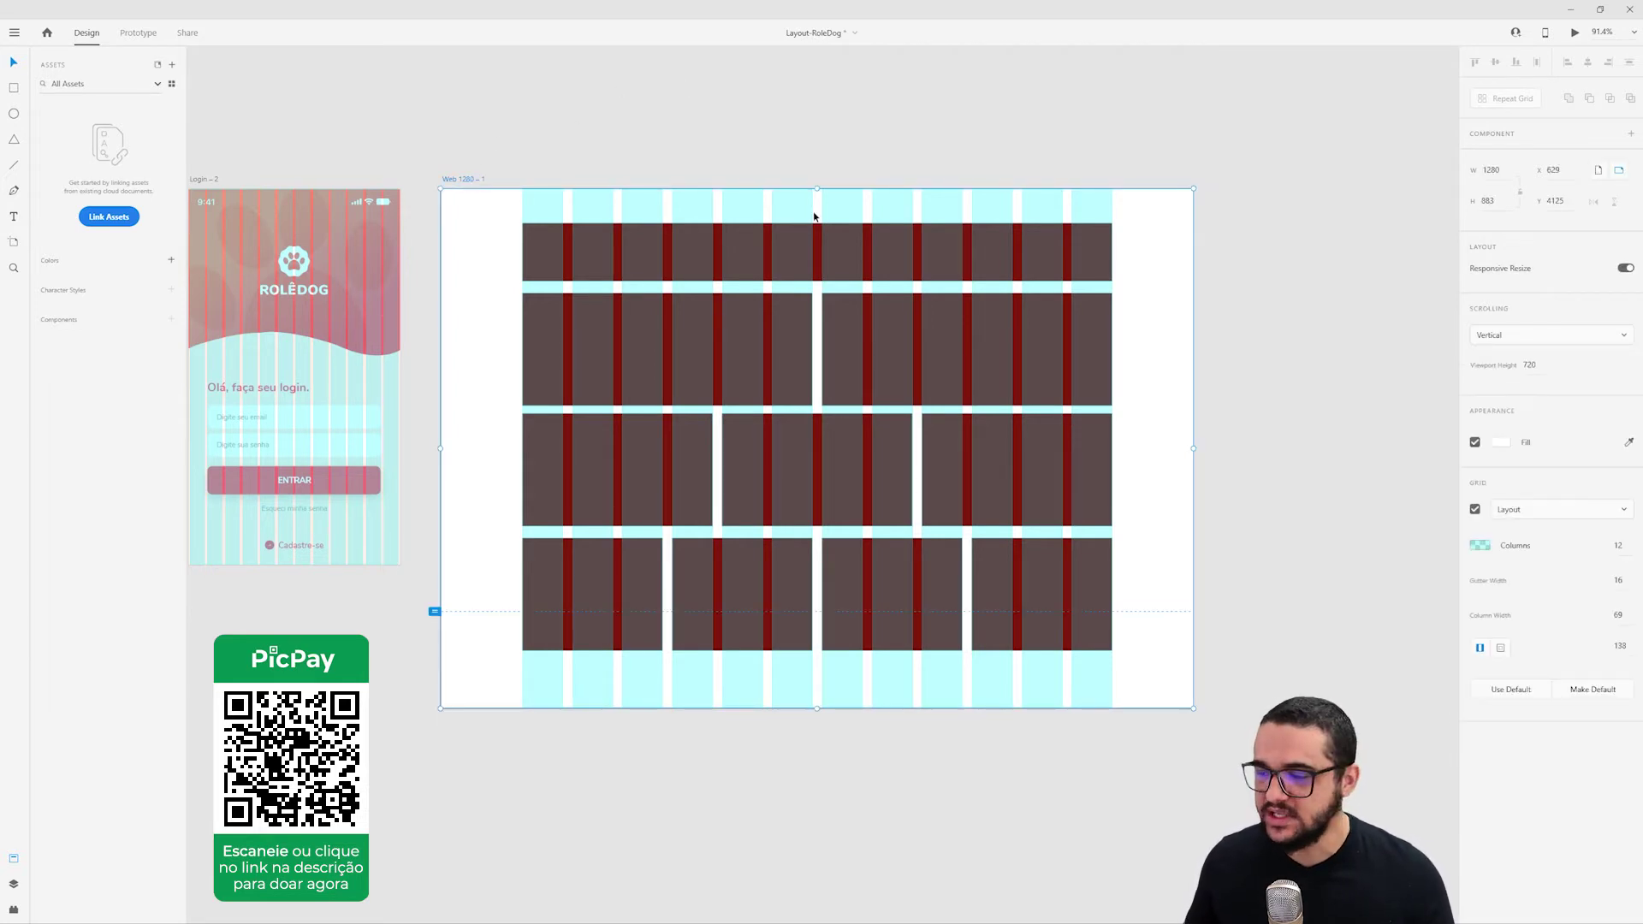
pyautogui.click(1475, 510)
pyautogui.hscroll(-5, 918, 527)
pyautogui.scroll(-1, 917, 527)
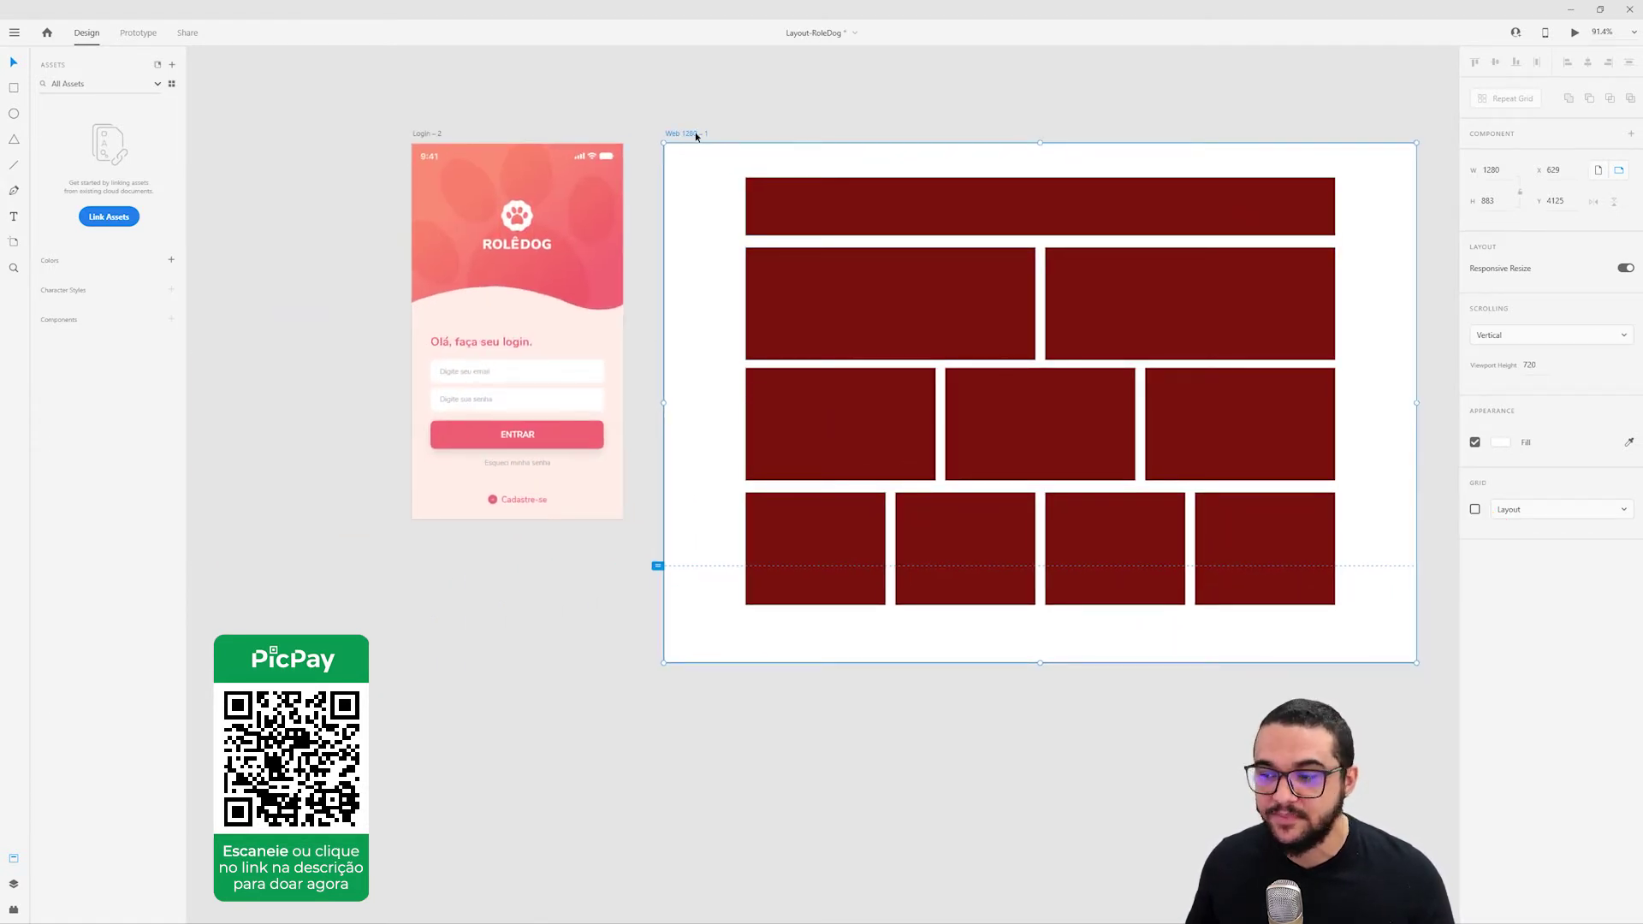
pyautogui.click(1474, 509)
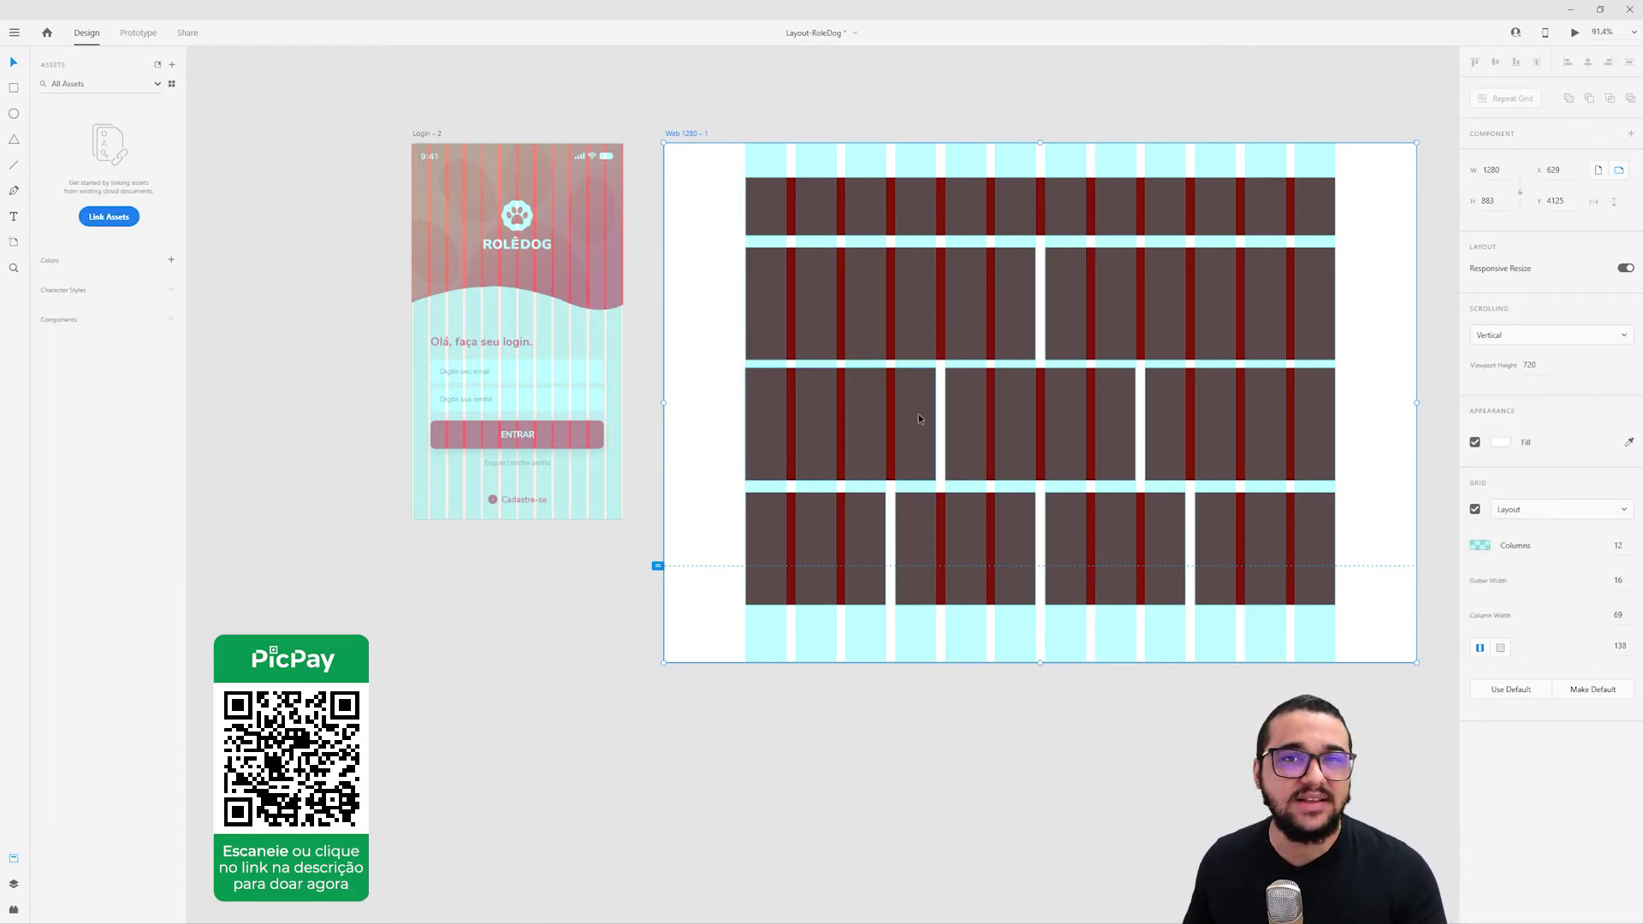
# Hide the web artboard's layout grid and switch its grid type to Square.
pyautogui.click(1475, 510)
pyautogui.click(1507, 511)
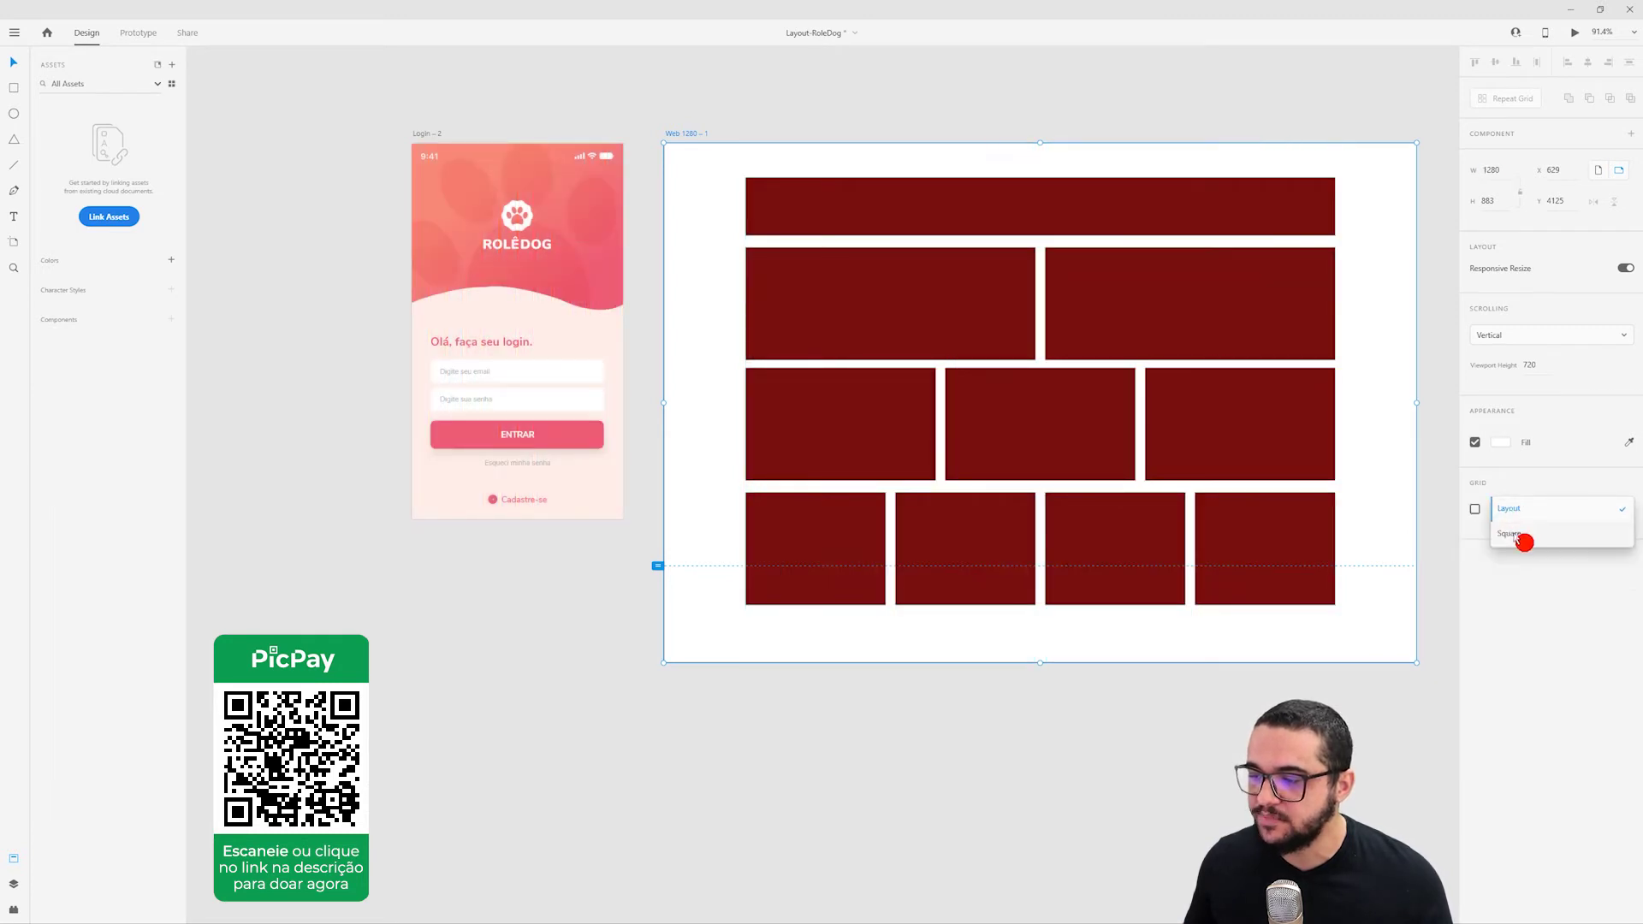
pyautogui.click(1523, 541)
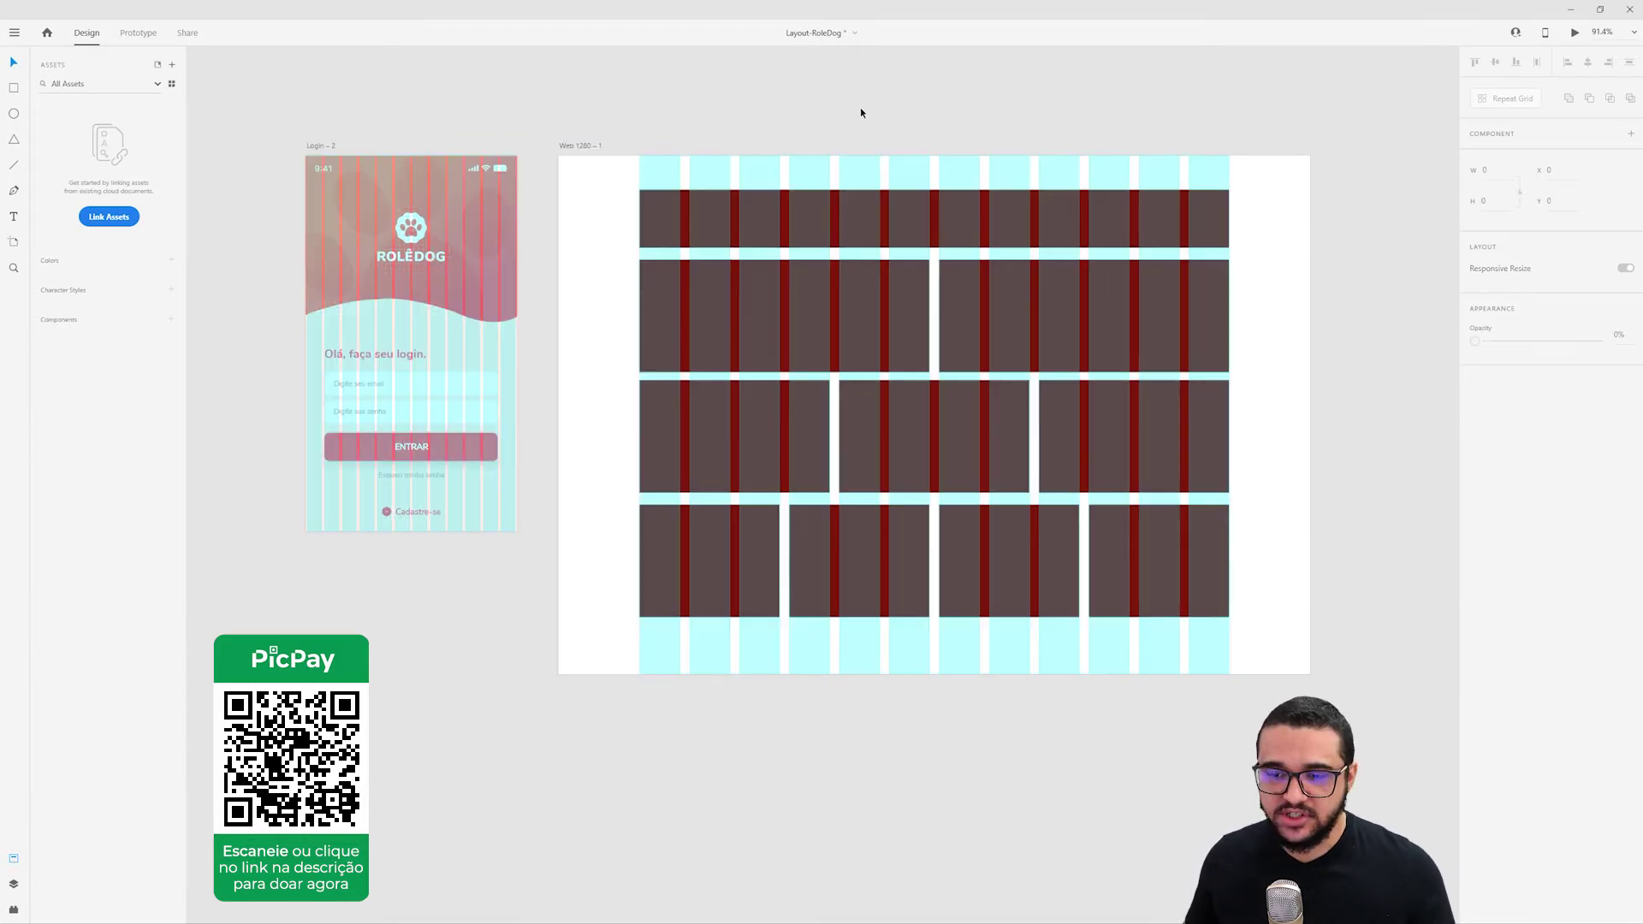
pyautogui.moveTo(860, 106); pyautogui.dragTo(766, 113)
pyautogui.scroll(1, 753, 278)
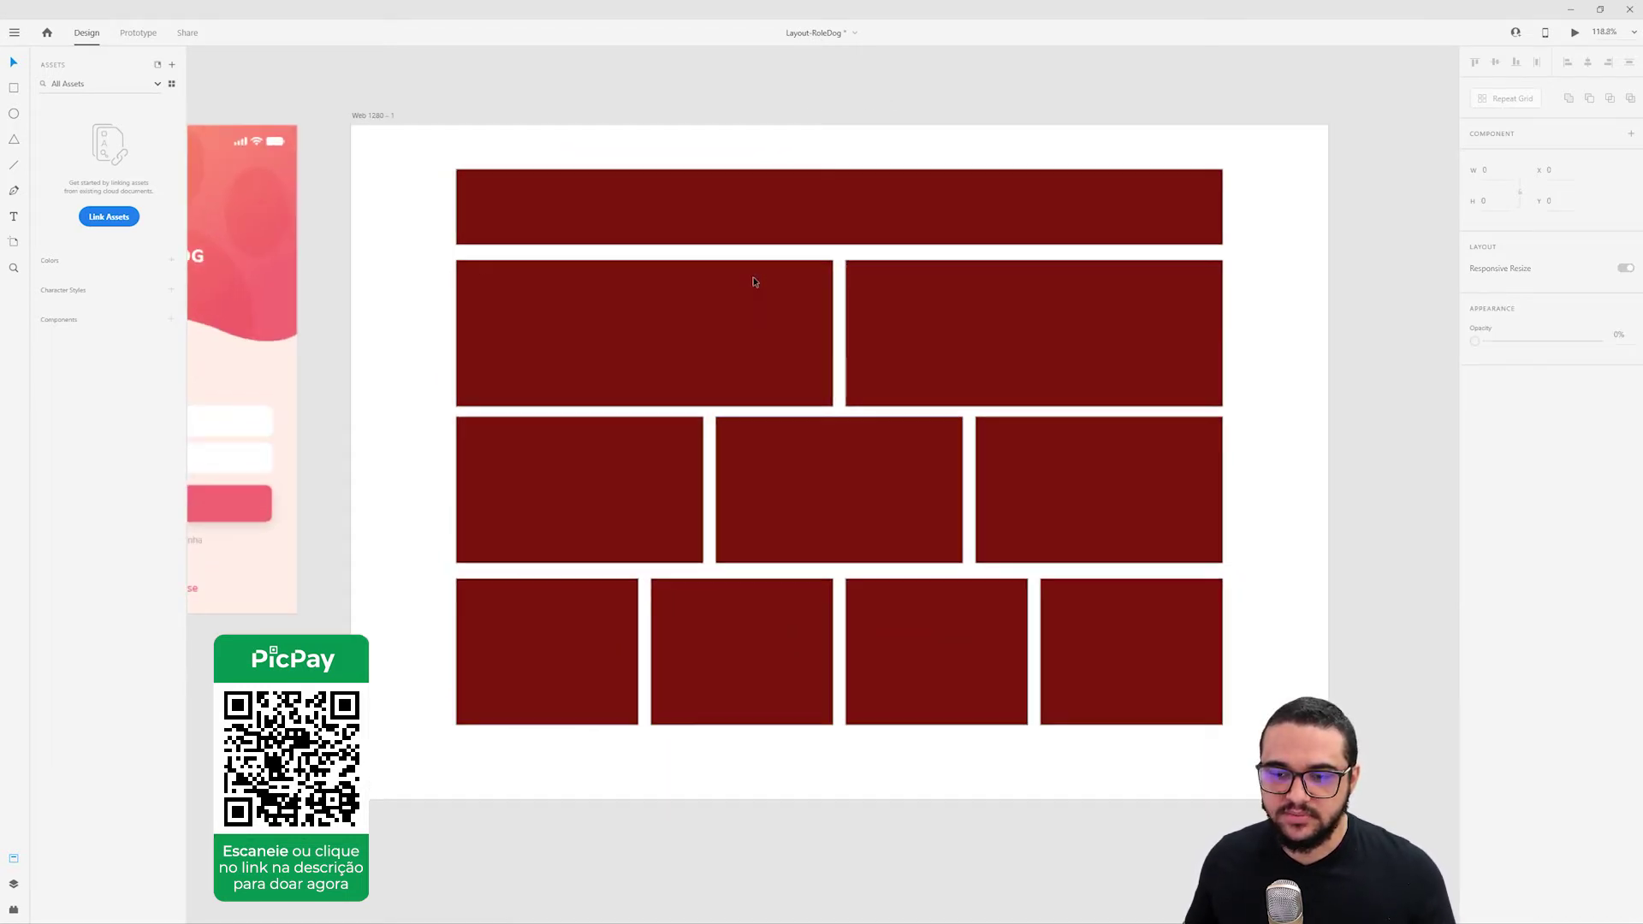
# Show the layout grid on all artboards and open the web artboard's column count for editing.
pyautogui.hotkey('ctrl', 'shift', "'")
pyautogui.click(376, 115)
pyautogui.click(1618, 545)
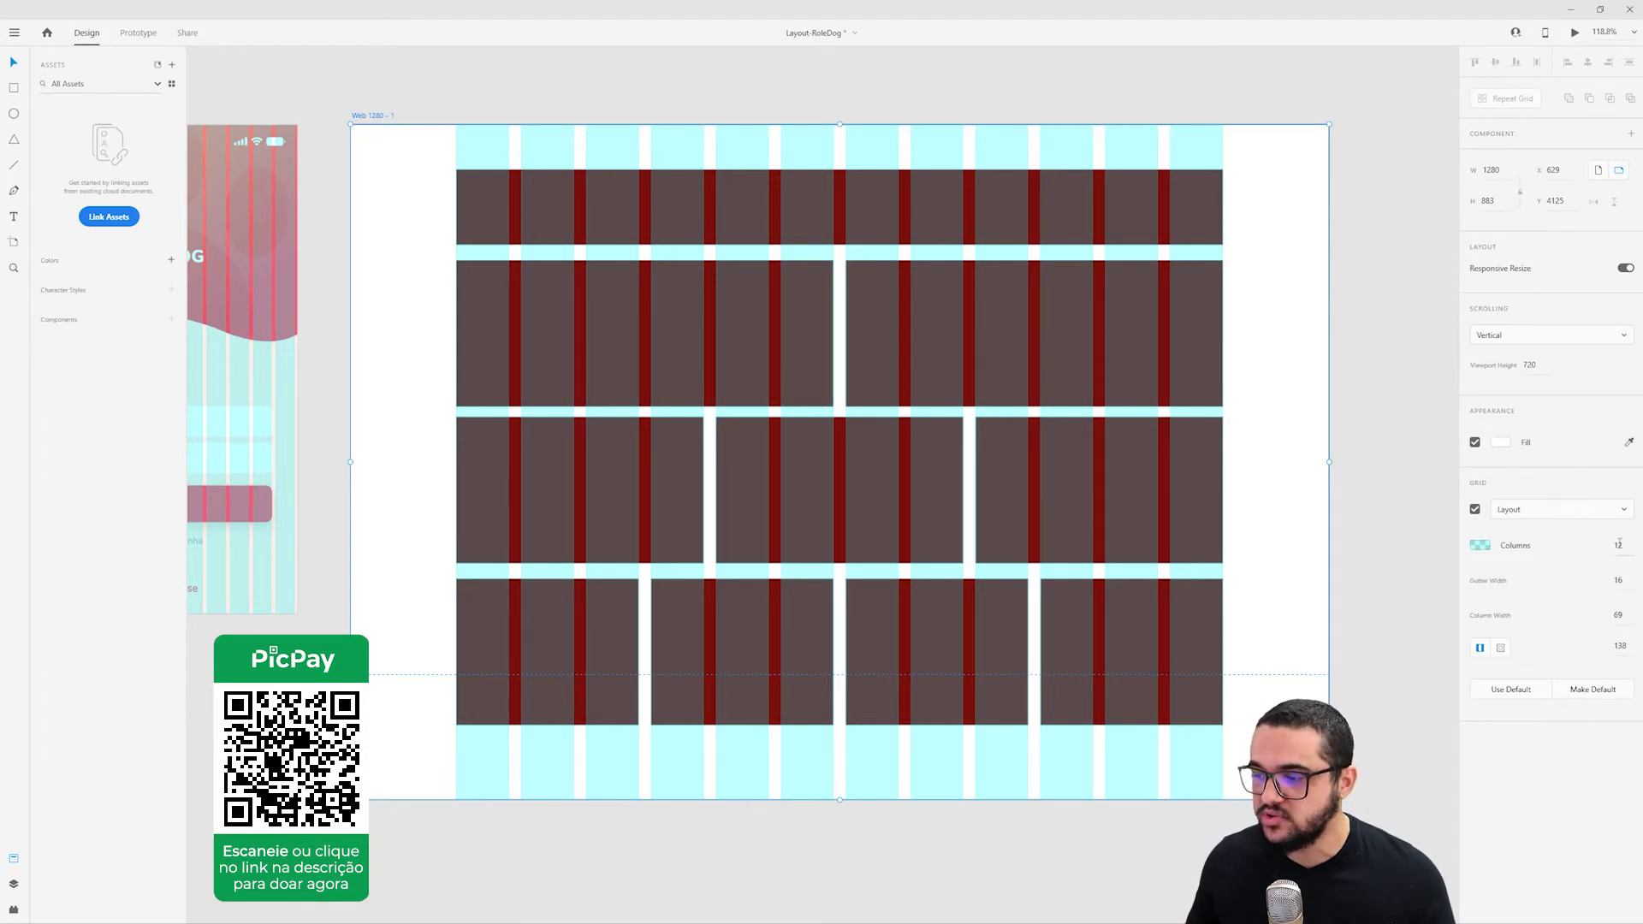
pyautogui.moveTo(1618, 546)
pyautogui.mouseDown()
pyautogui.moveTo(1570, 558)
pyautogui.moveTo(1620, 545)
pyautogui.mouseUp()
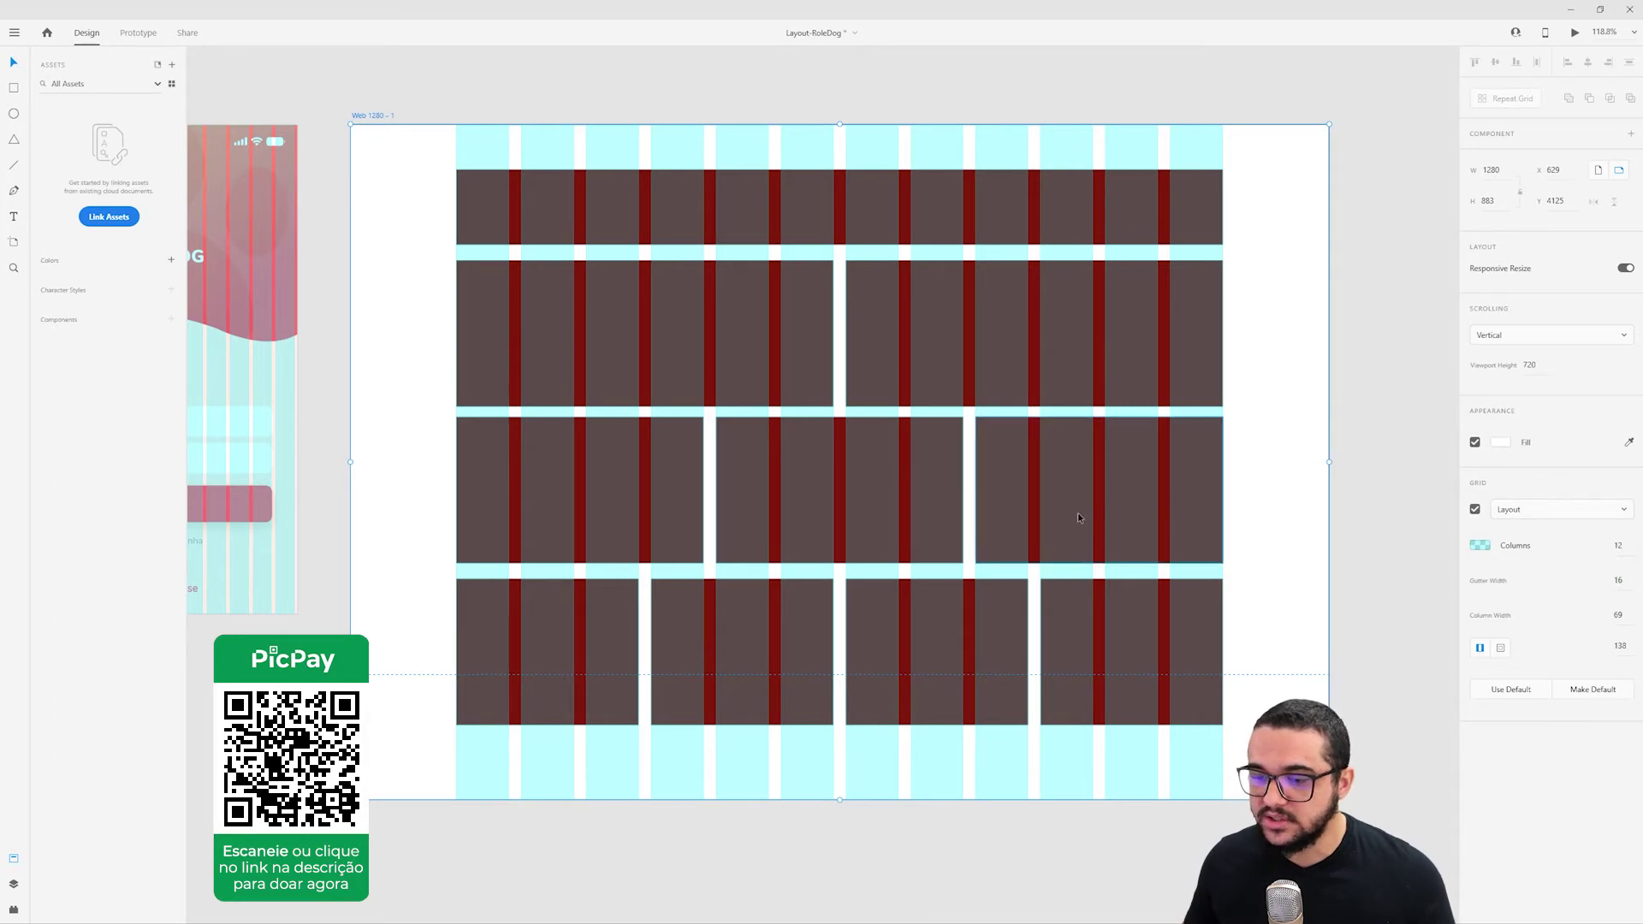
# Set the grid's gutter width to 5 and widen both second-row rectangles to meet the narrower gutter.
pyautogui.moveTo(1627, 581); pyautogui.dragTo(1607, 589)
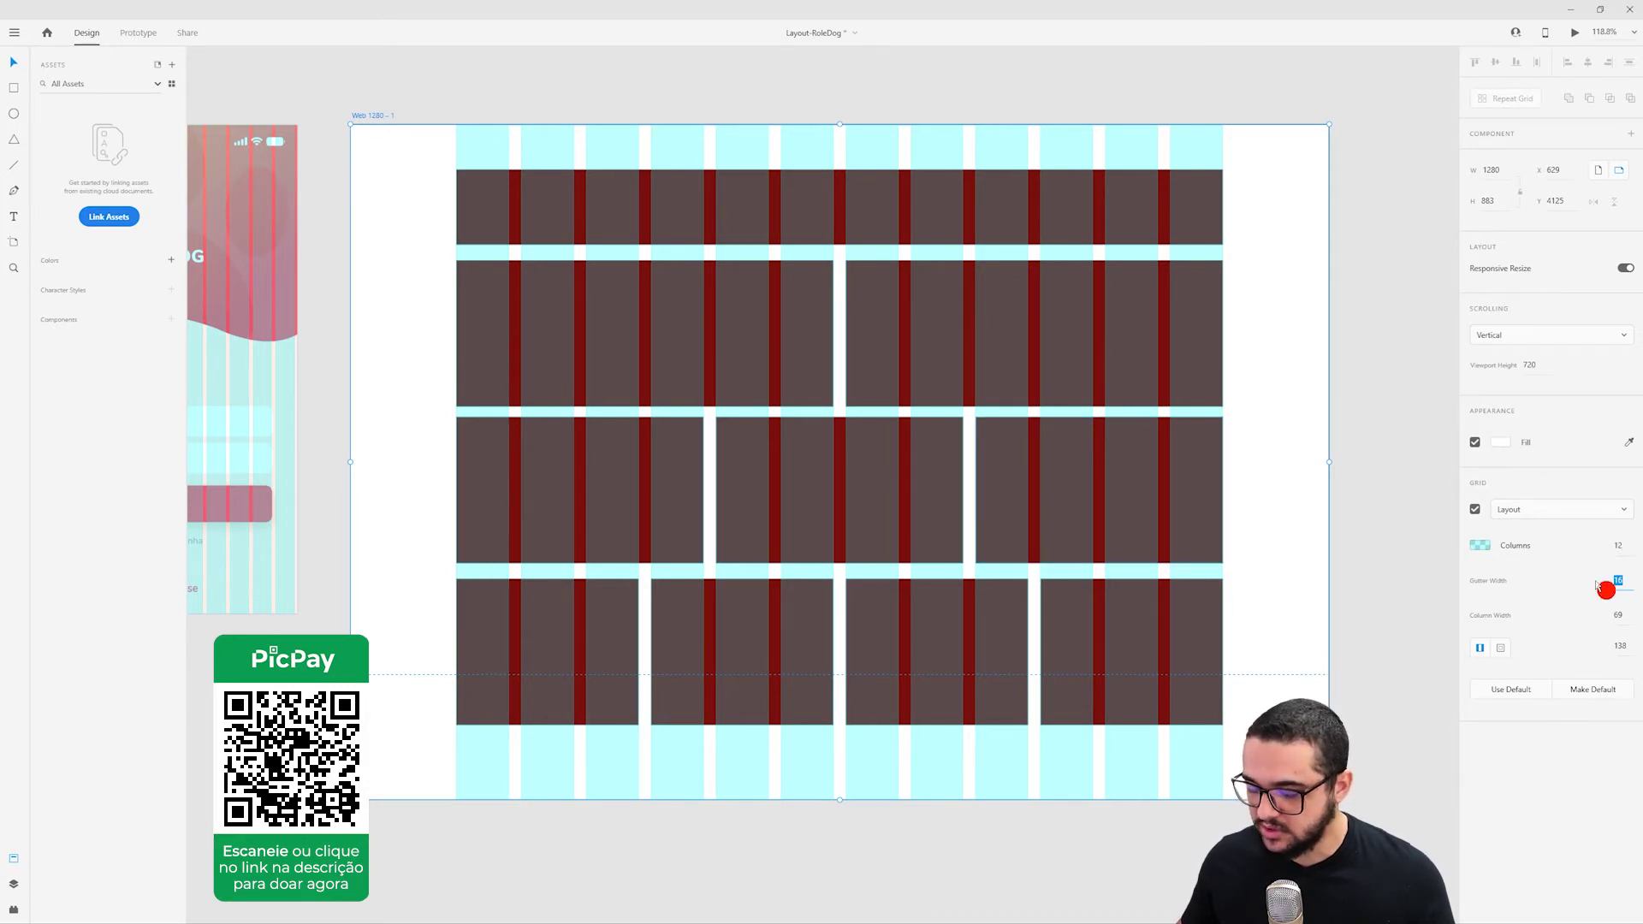
pyautogui.moveTo(1606, 590); pyautogui.dragTo(1607, 590)
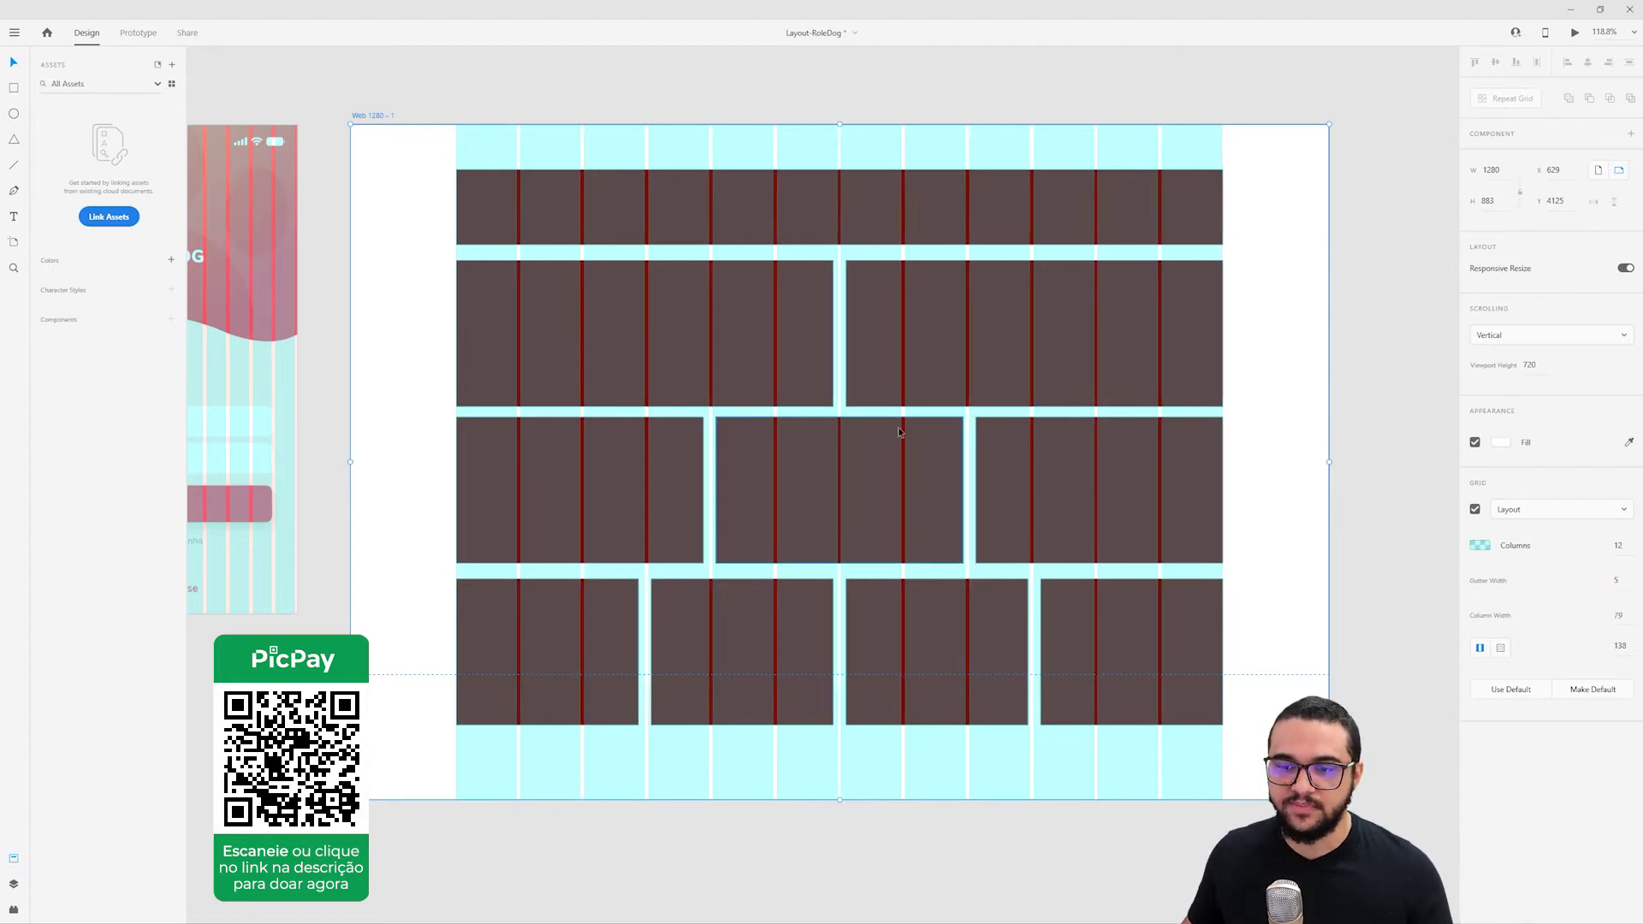
pyautogui.click(863, 284)
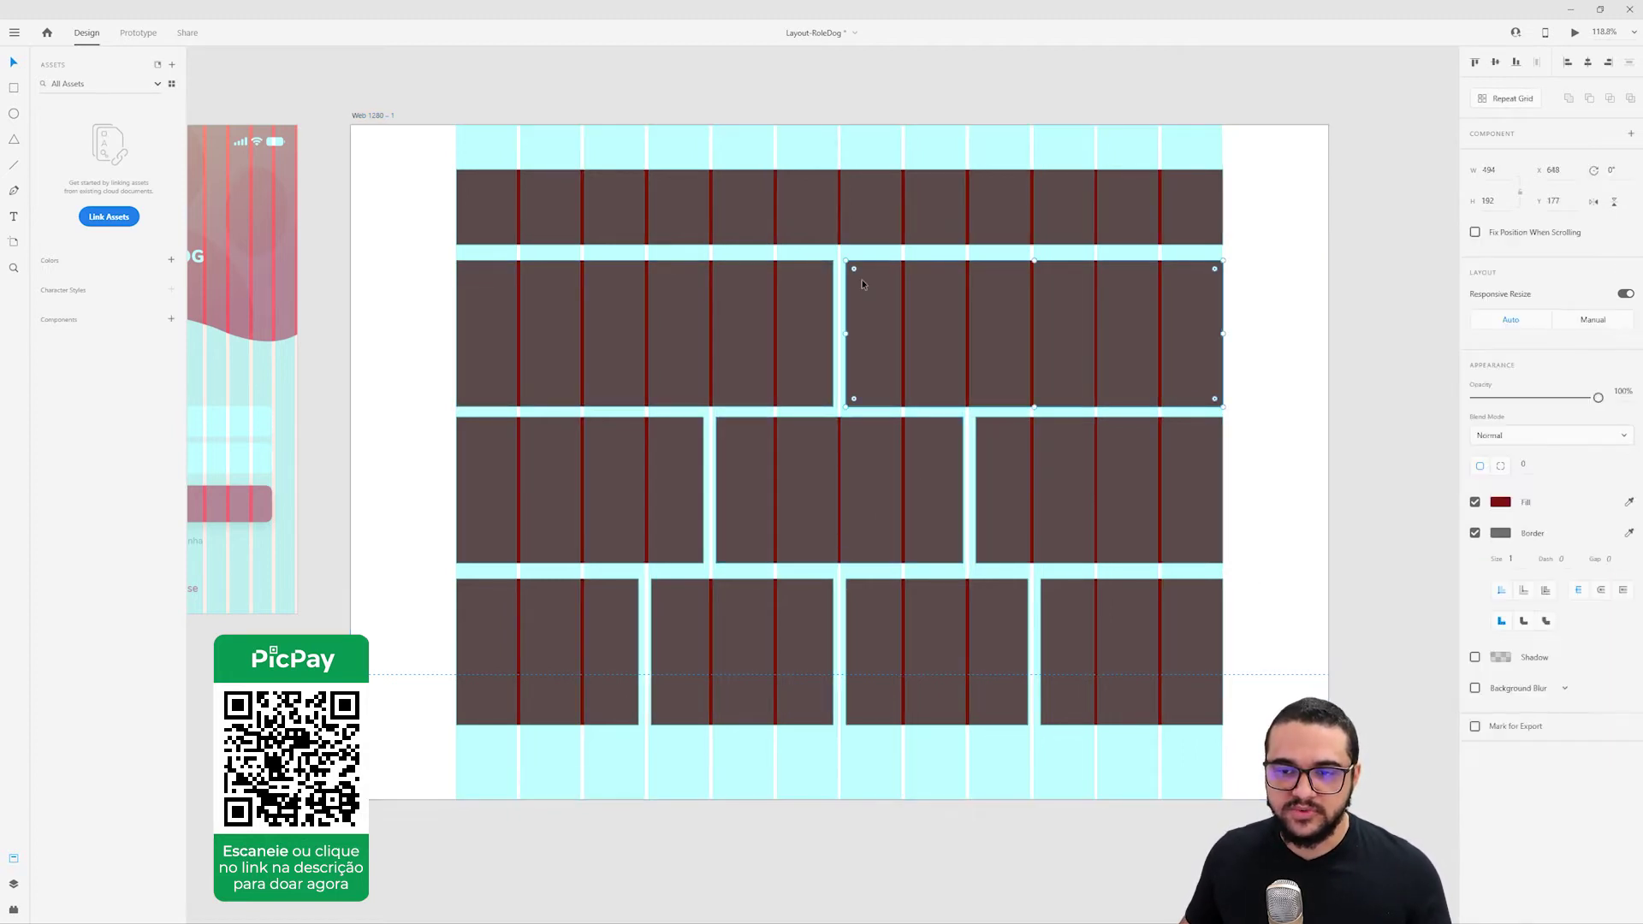
pyautogui.moveTo(846, 333); pyautogui.dragTo(836, 333)
pyautogui.click(825, 332)
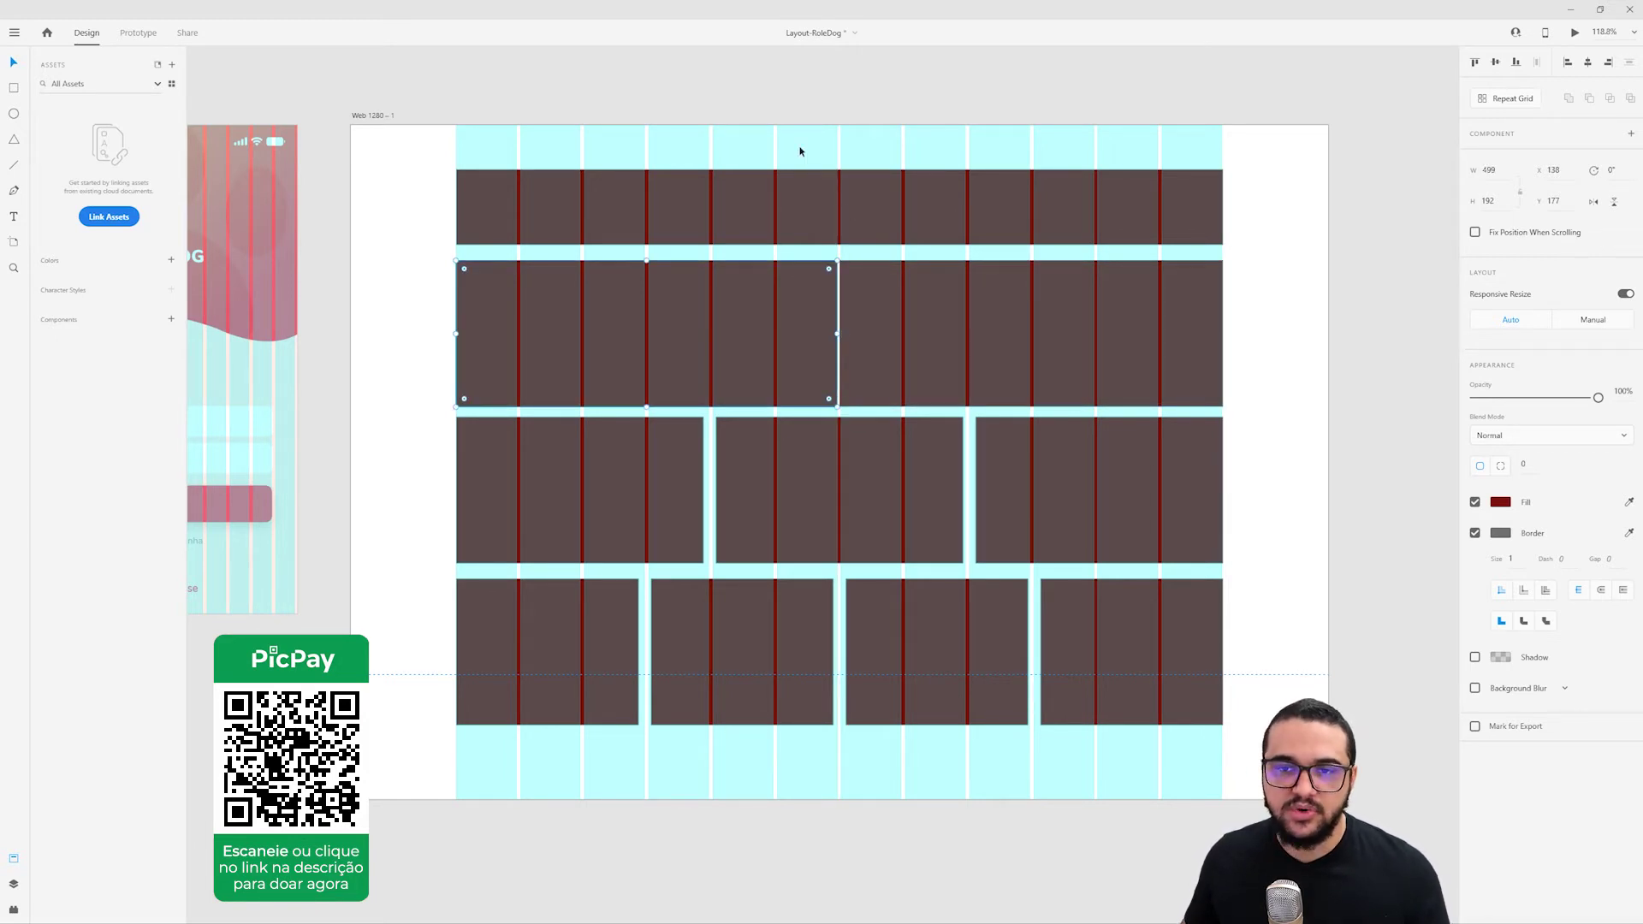
# Undo the widening of the second-row rectangles and the gutter width change.
pyautogui.hotkey('ctrl', 'z')
pyautogui.hotkey('ctrl', 'z')
pyautogui.hotkey('ctrl', 'z')
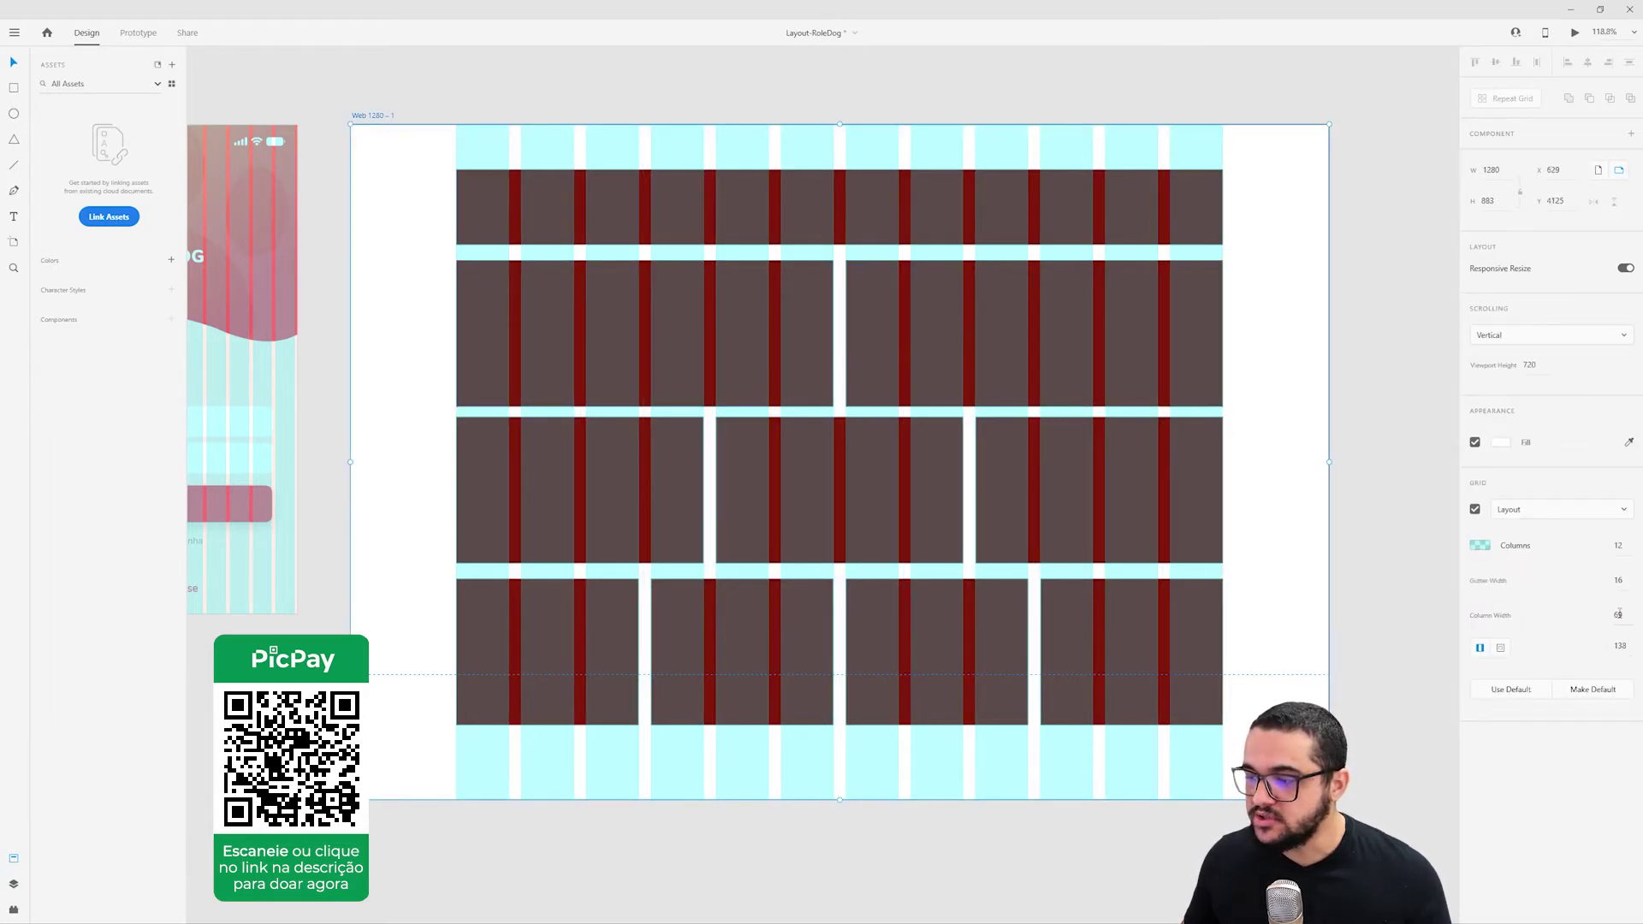
# Set the layout grid's column width to 80 and open its gutter width for editing.
pyautogui.press('Return')
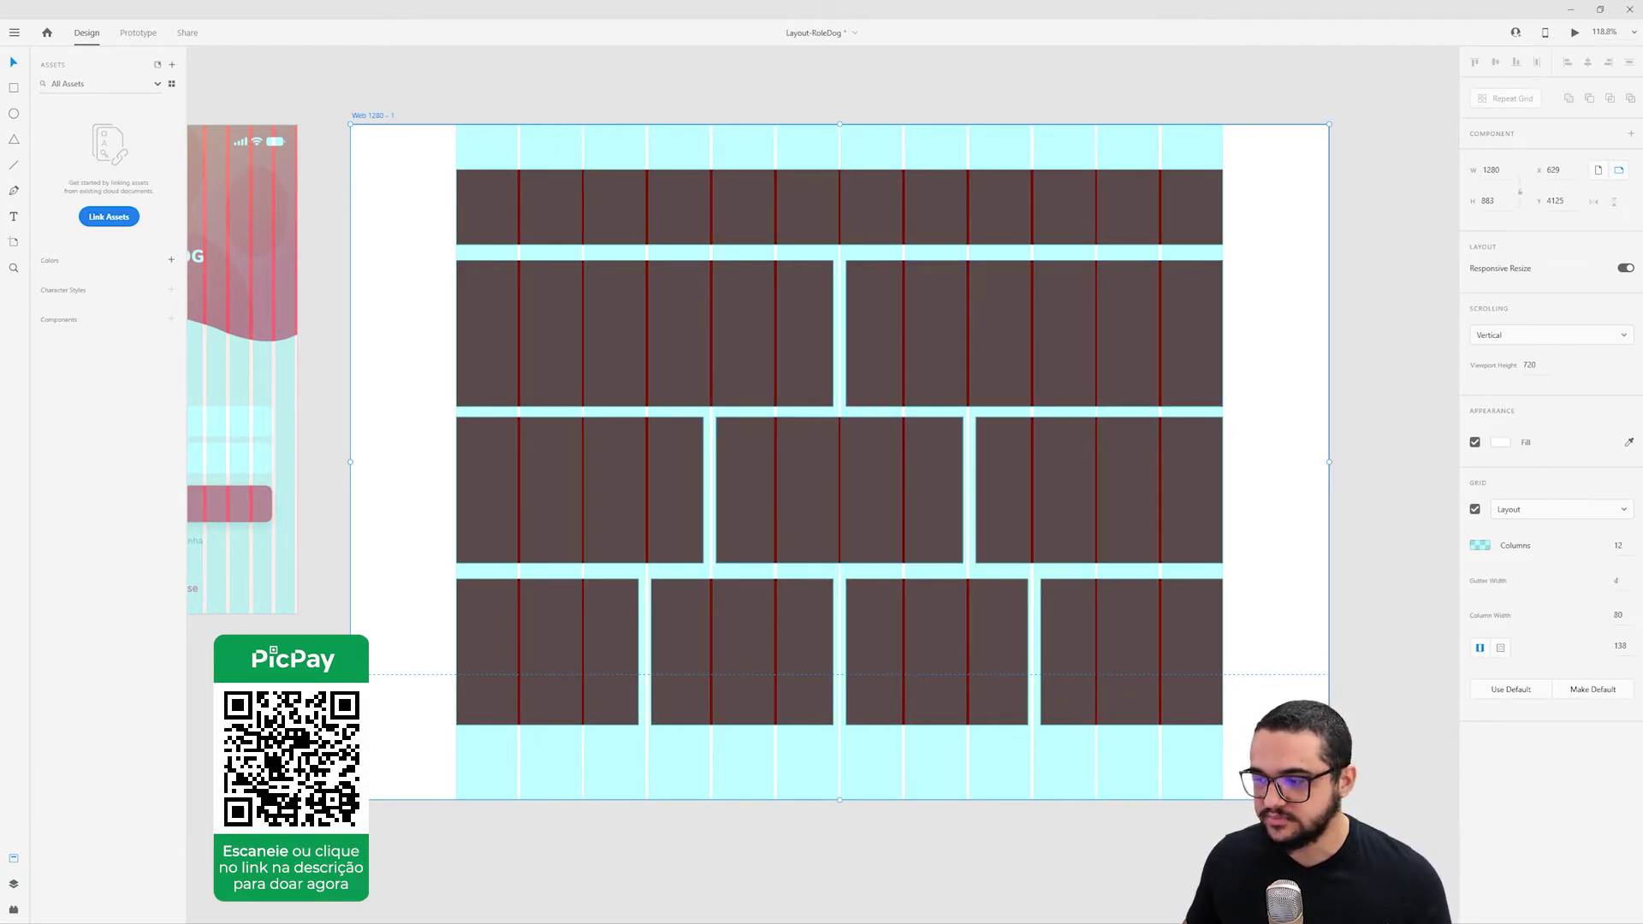
pyautogui.click(1611, 618)
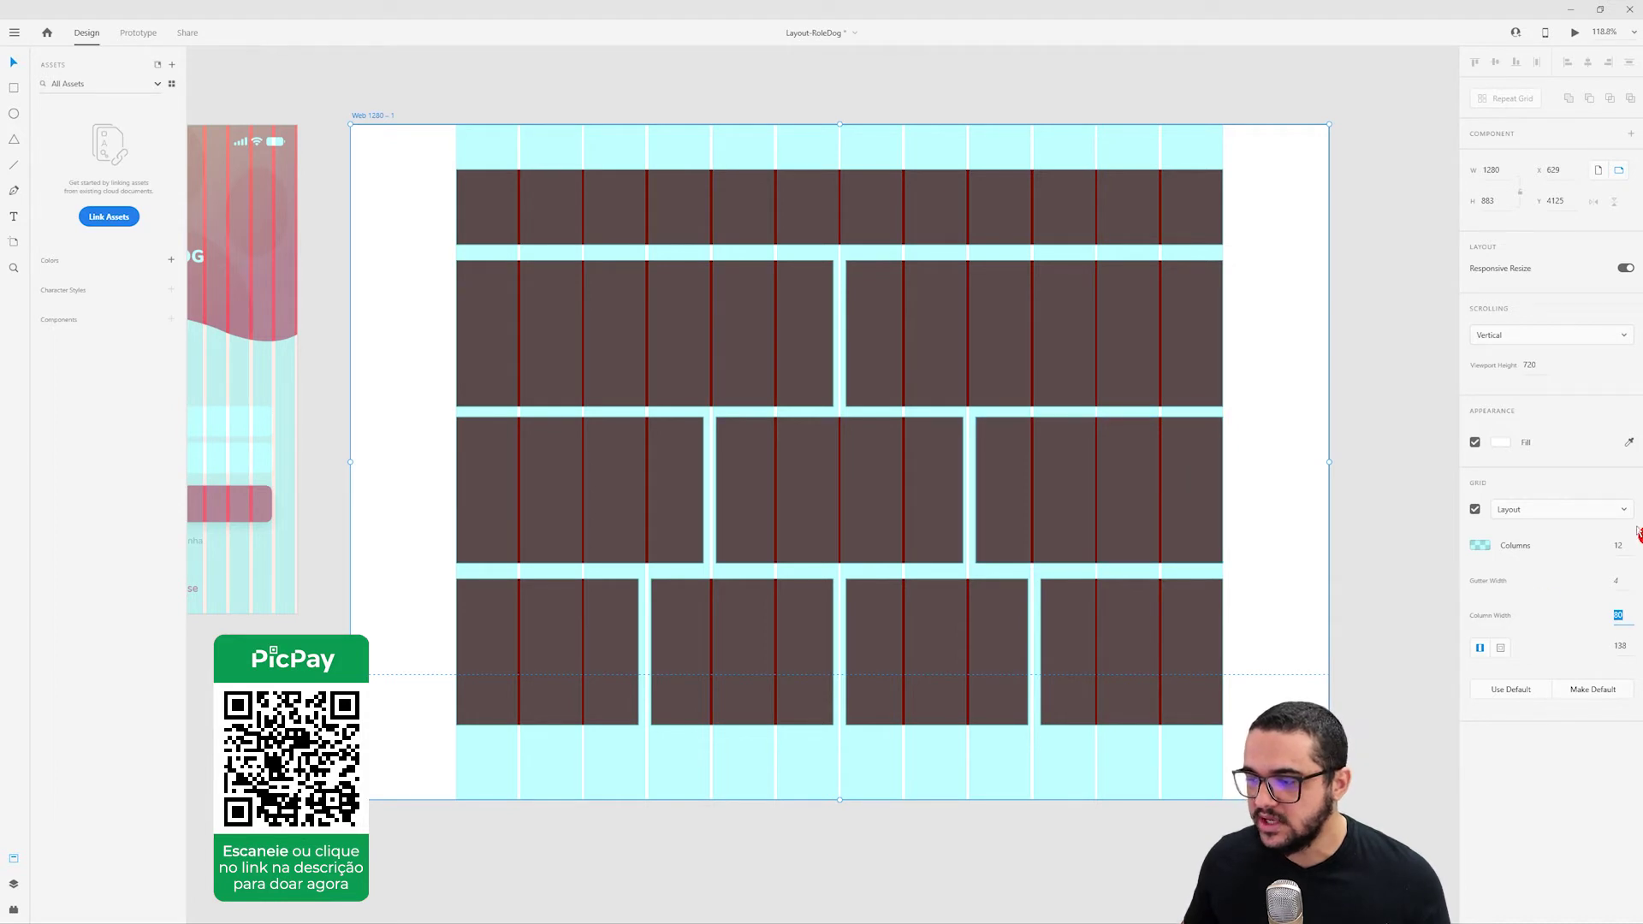
pyautogui.click(1616, 582)
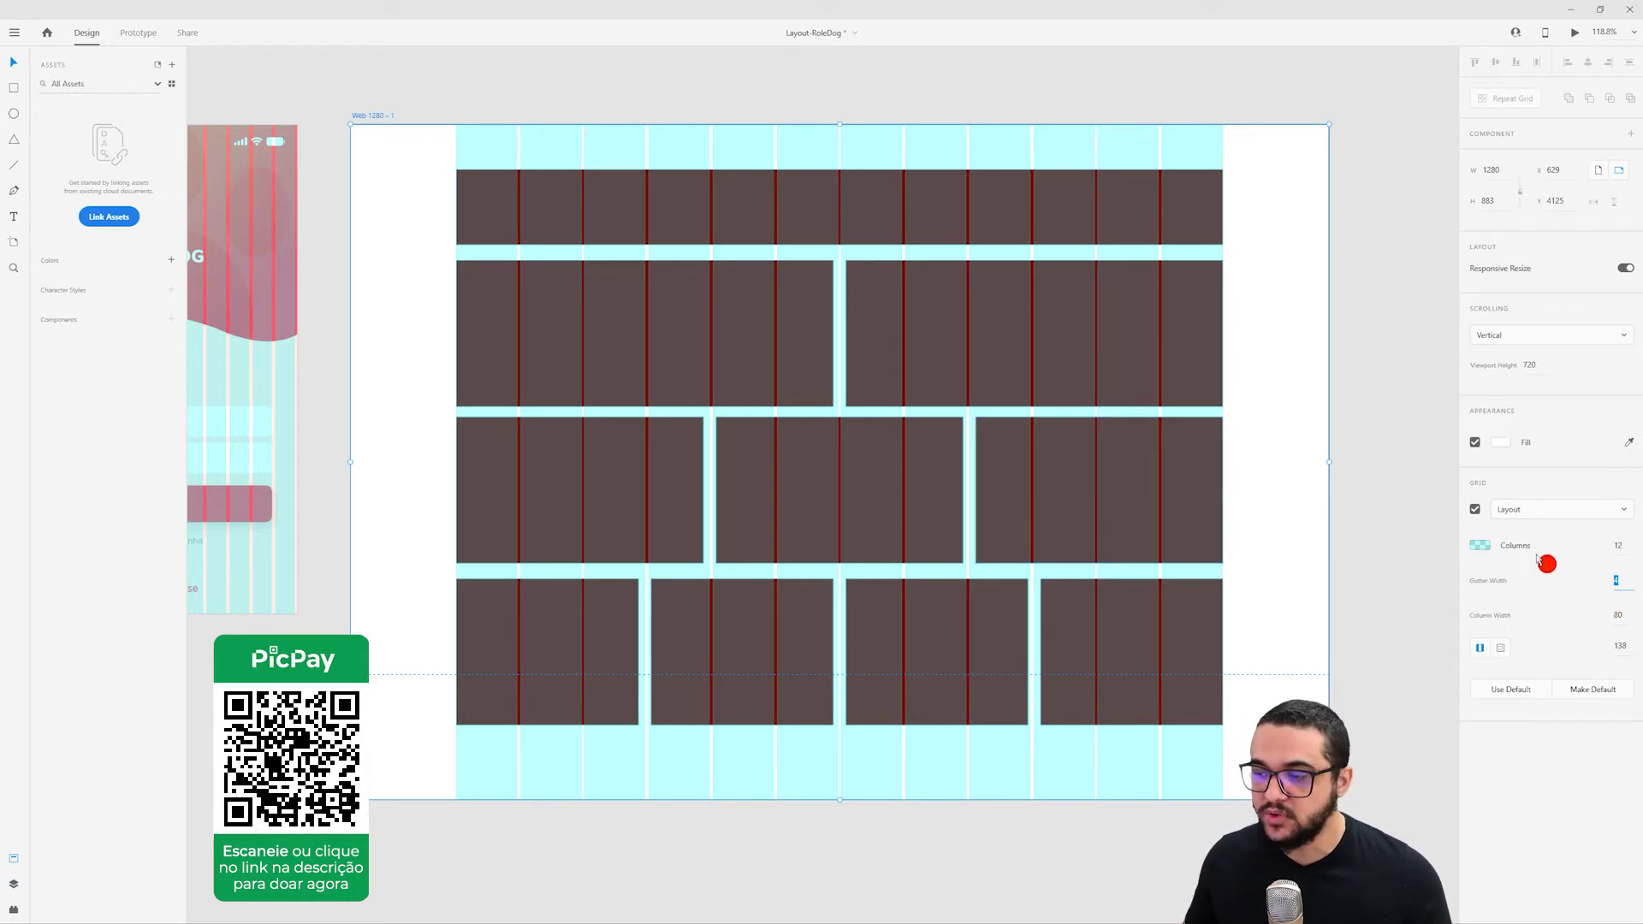
# Set the web artboard's gutter width to 10 and open its column width for editing.
pyautogui.click(1616, 593)
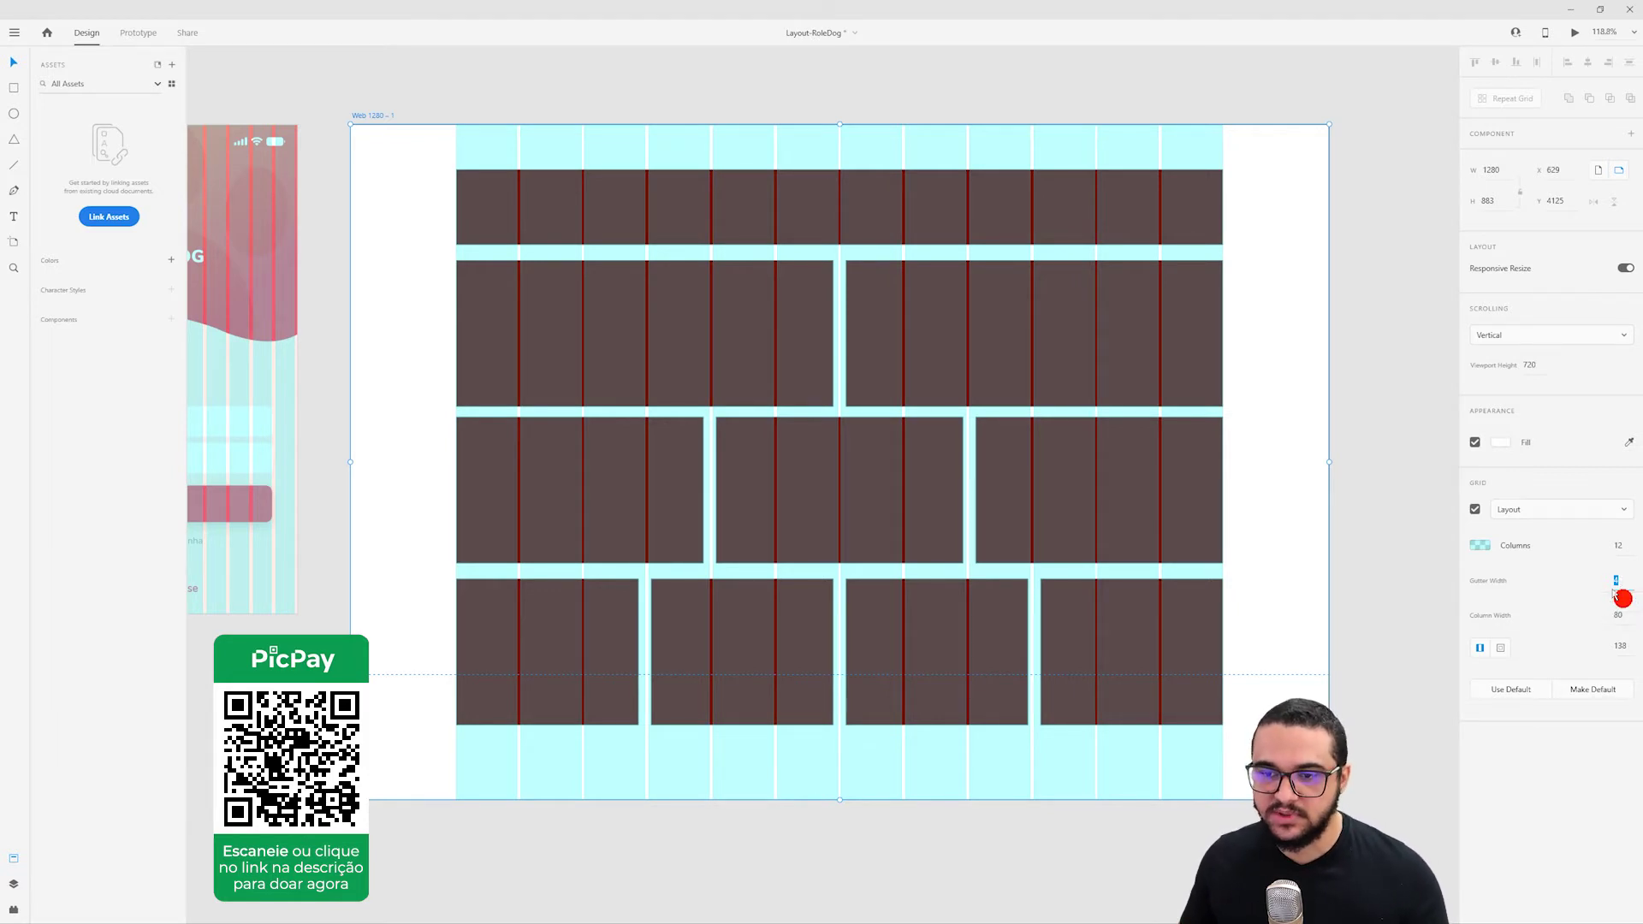
pyautogui.write('10')
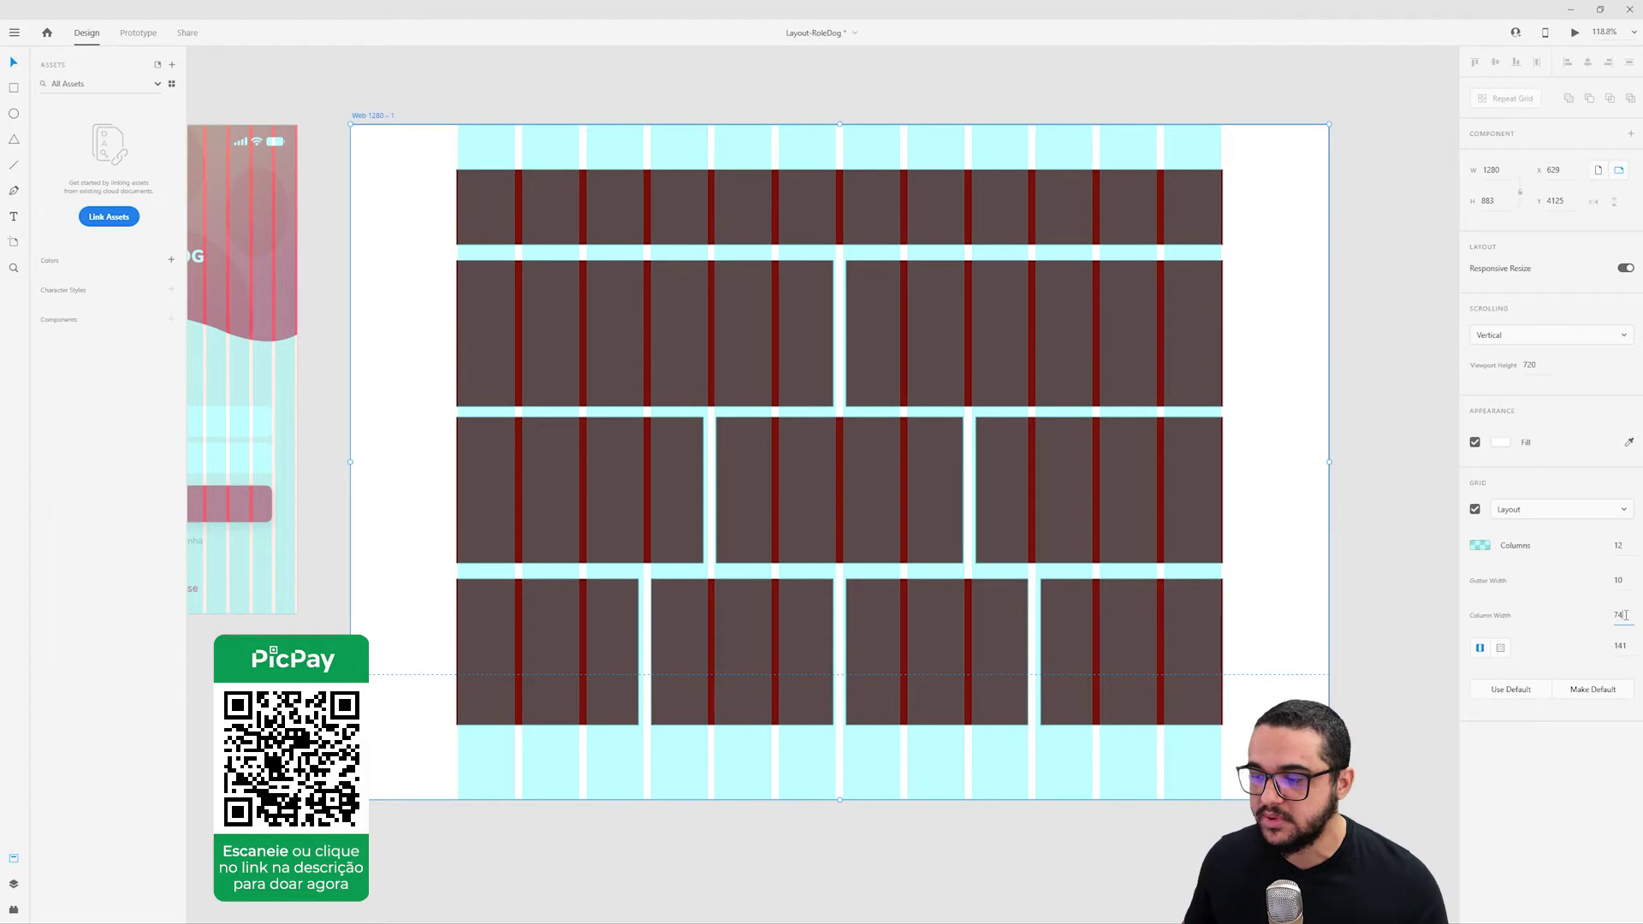
pyautogui.press('Tab')
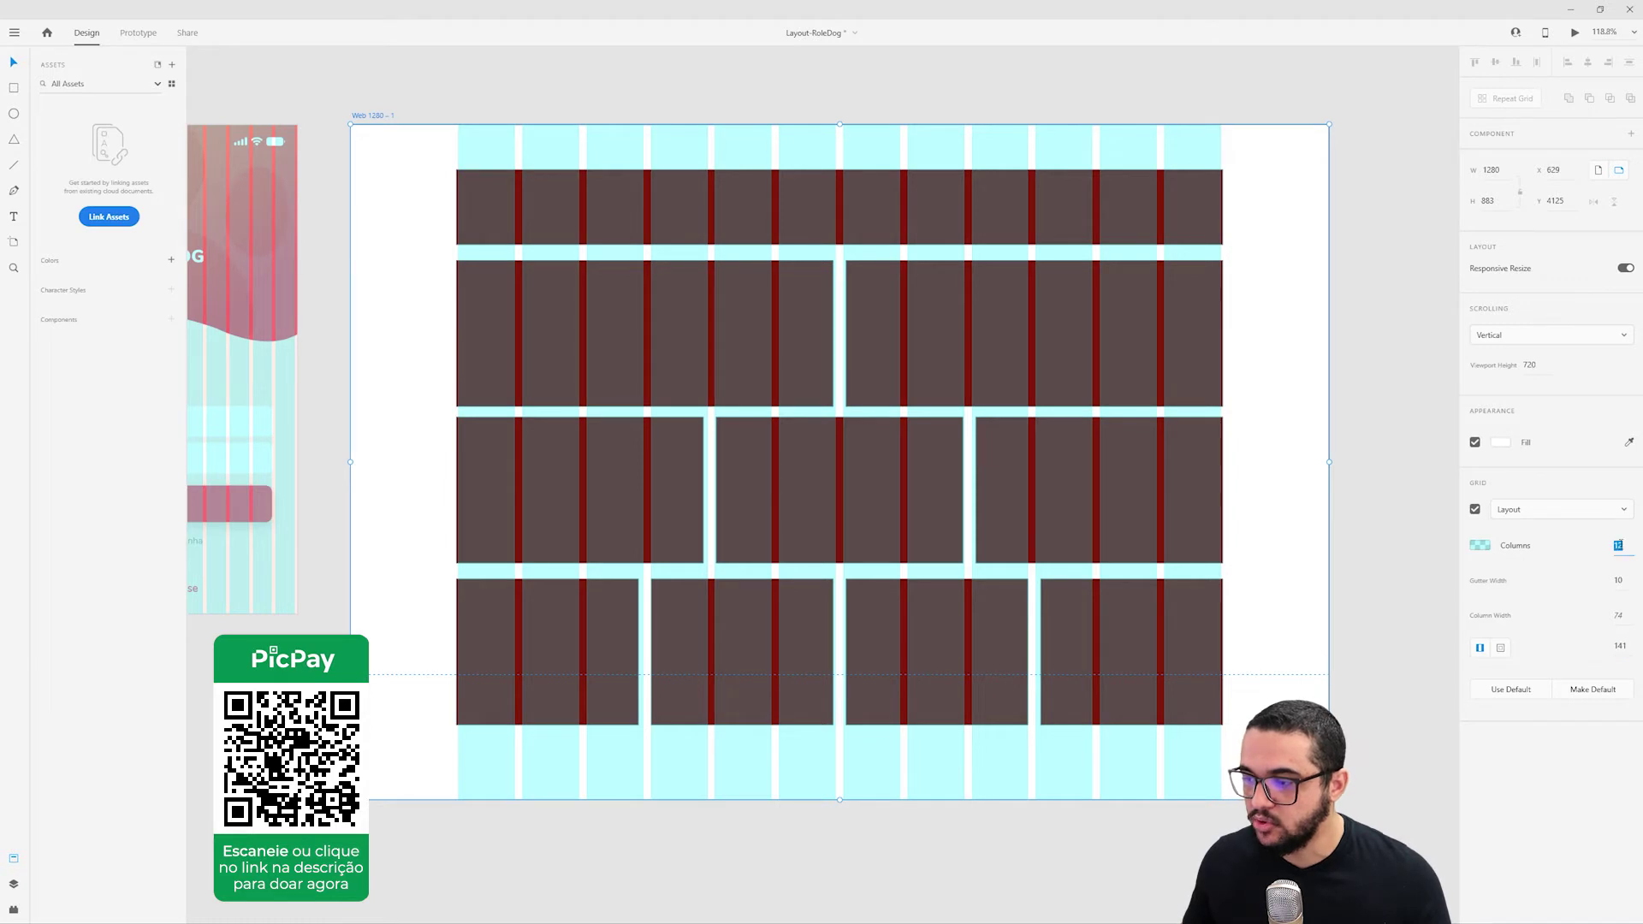
pyautogui.click(1620, 580)
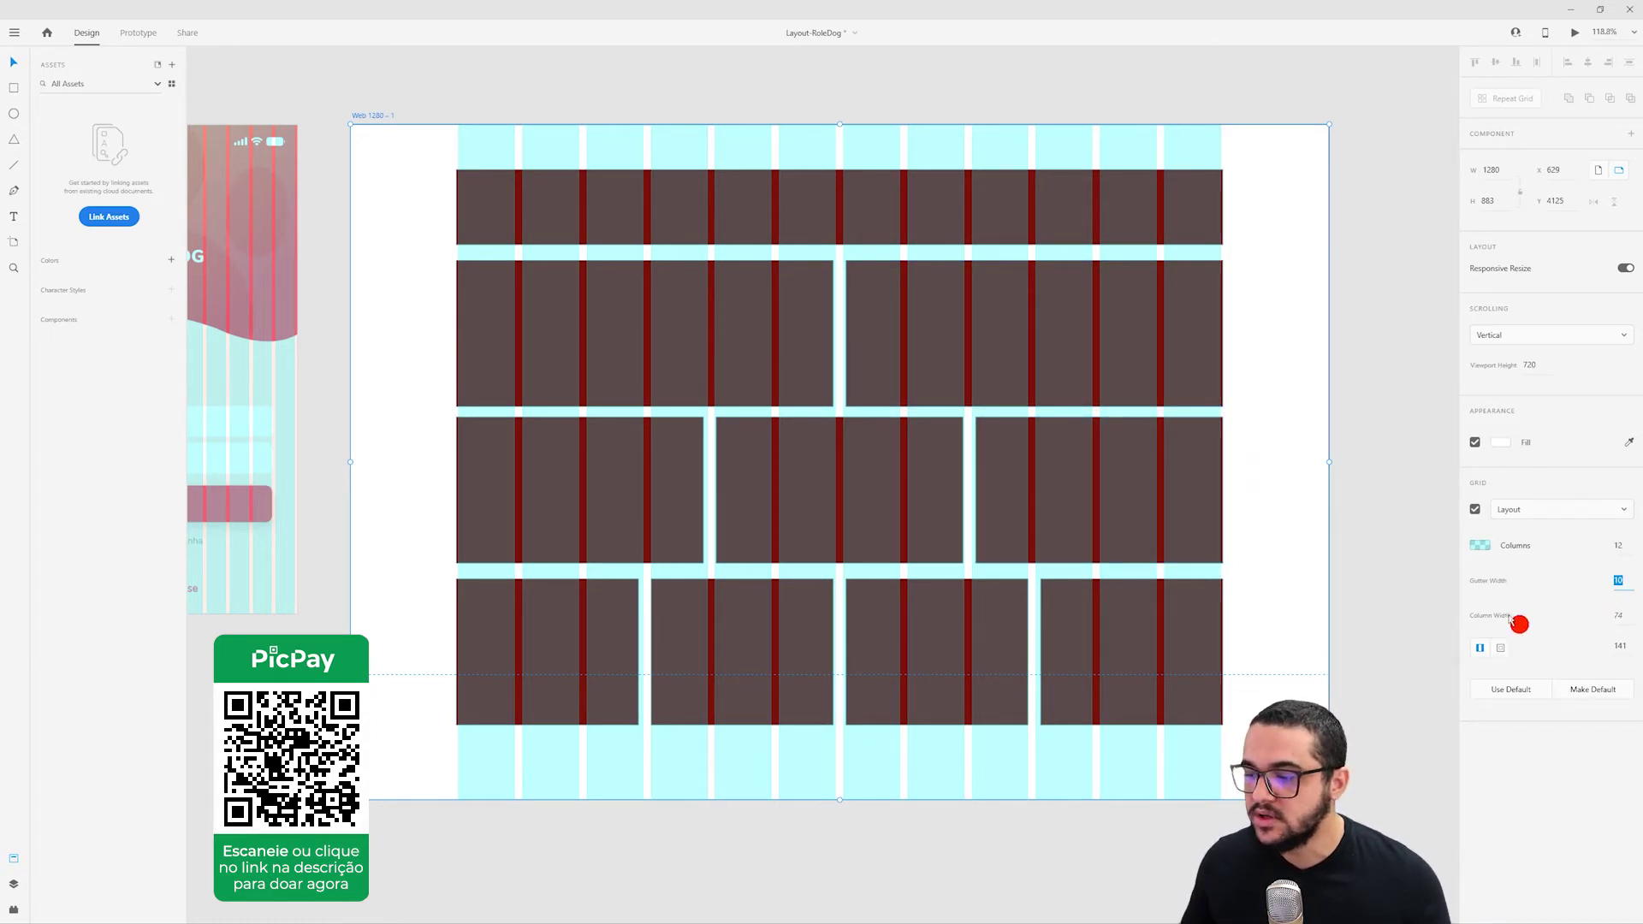
pyautogui.press('Tab')
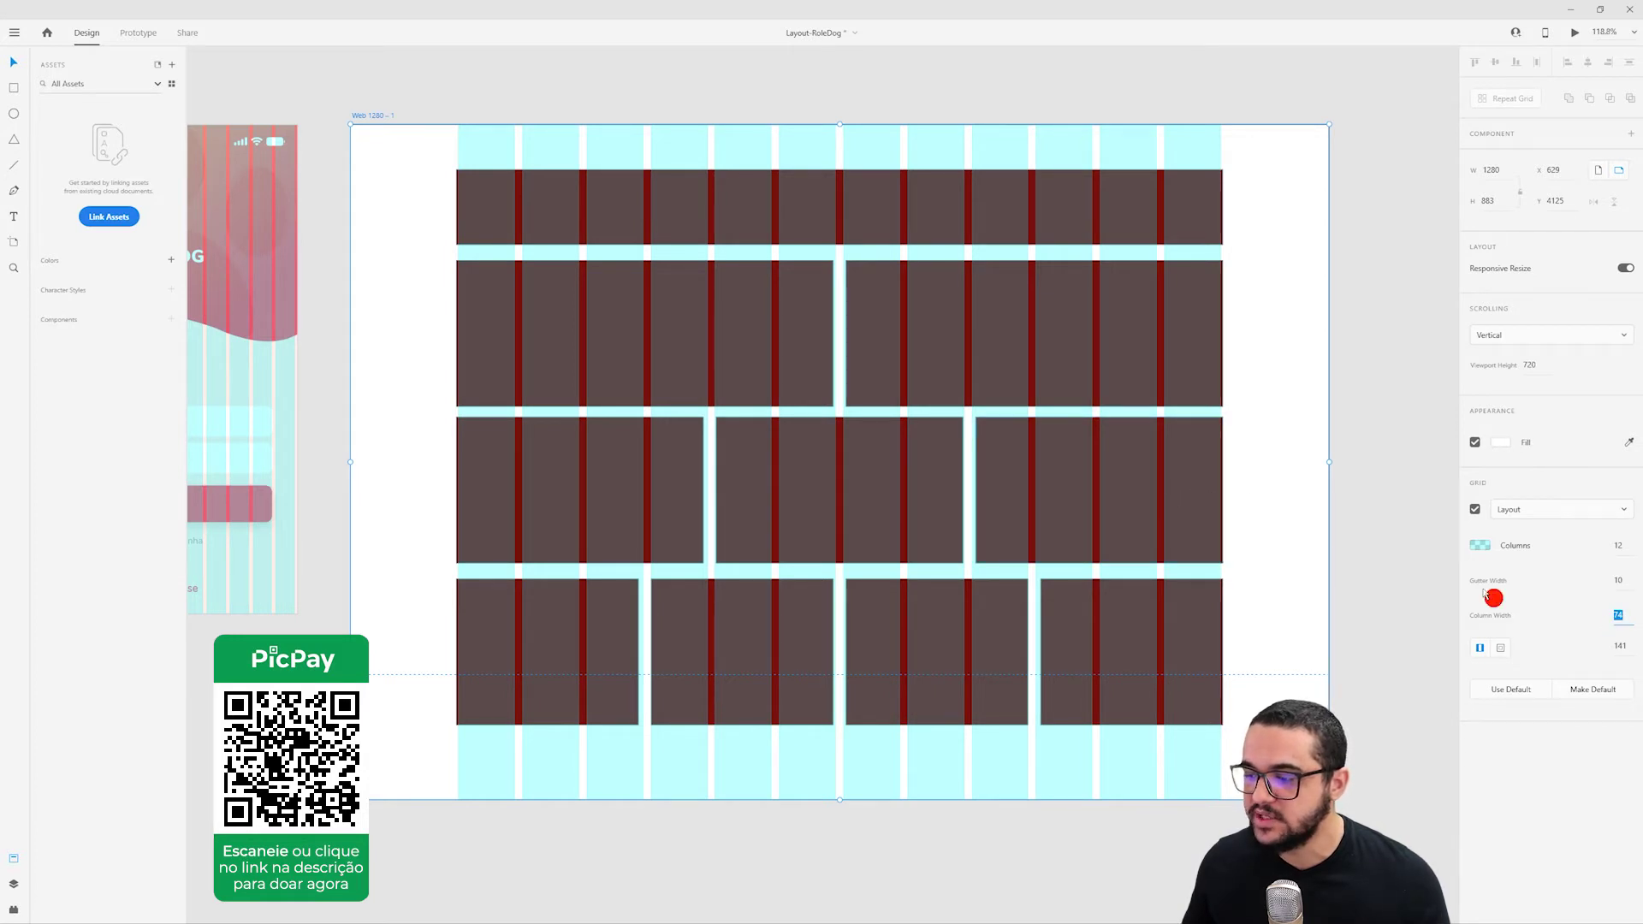
# Set the layout grid's side margins to 200.
pyautogui.click(1620, 646)
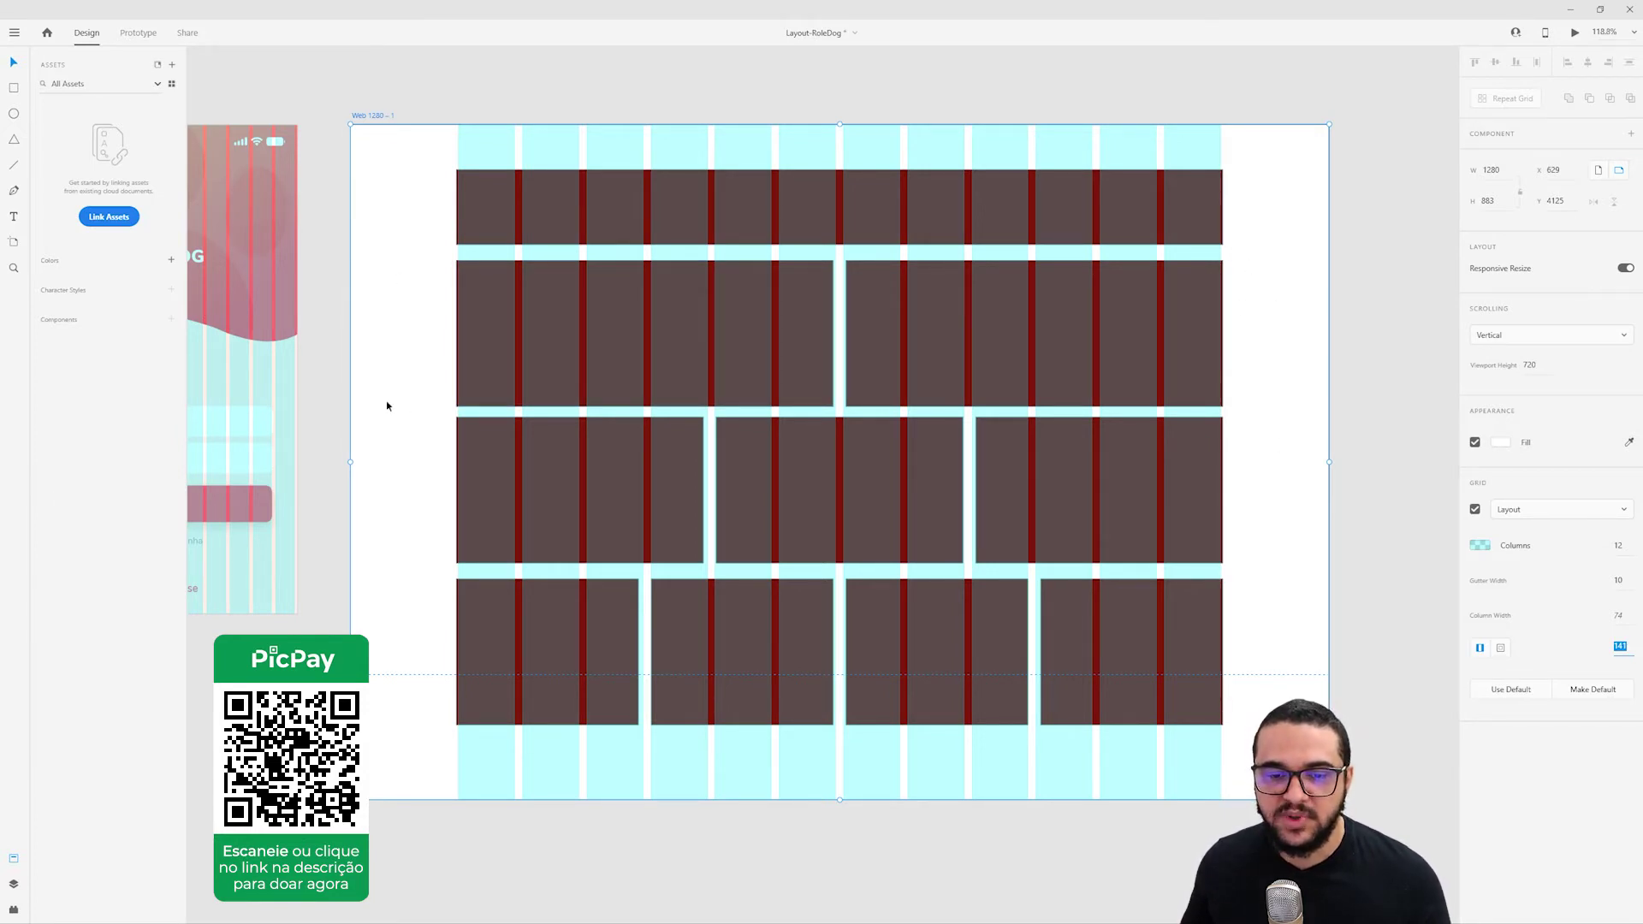
pyautogui.click(1589, 608)
pyautogui.write('200')
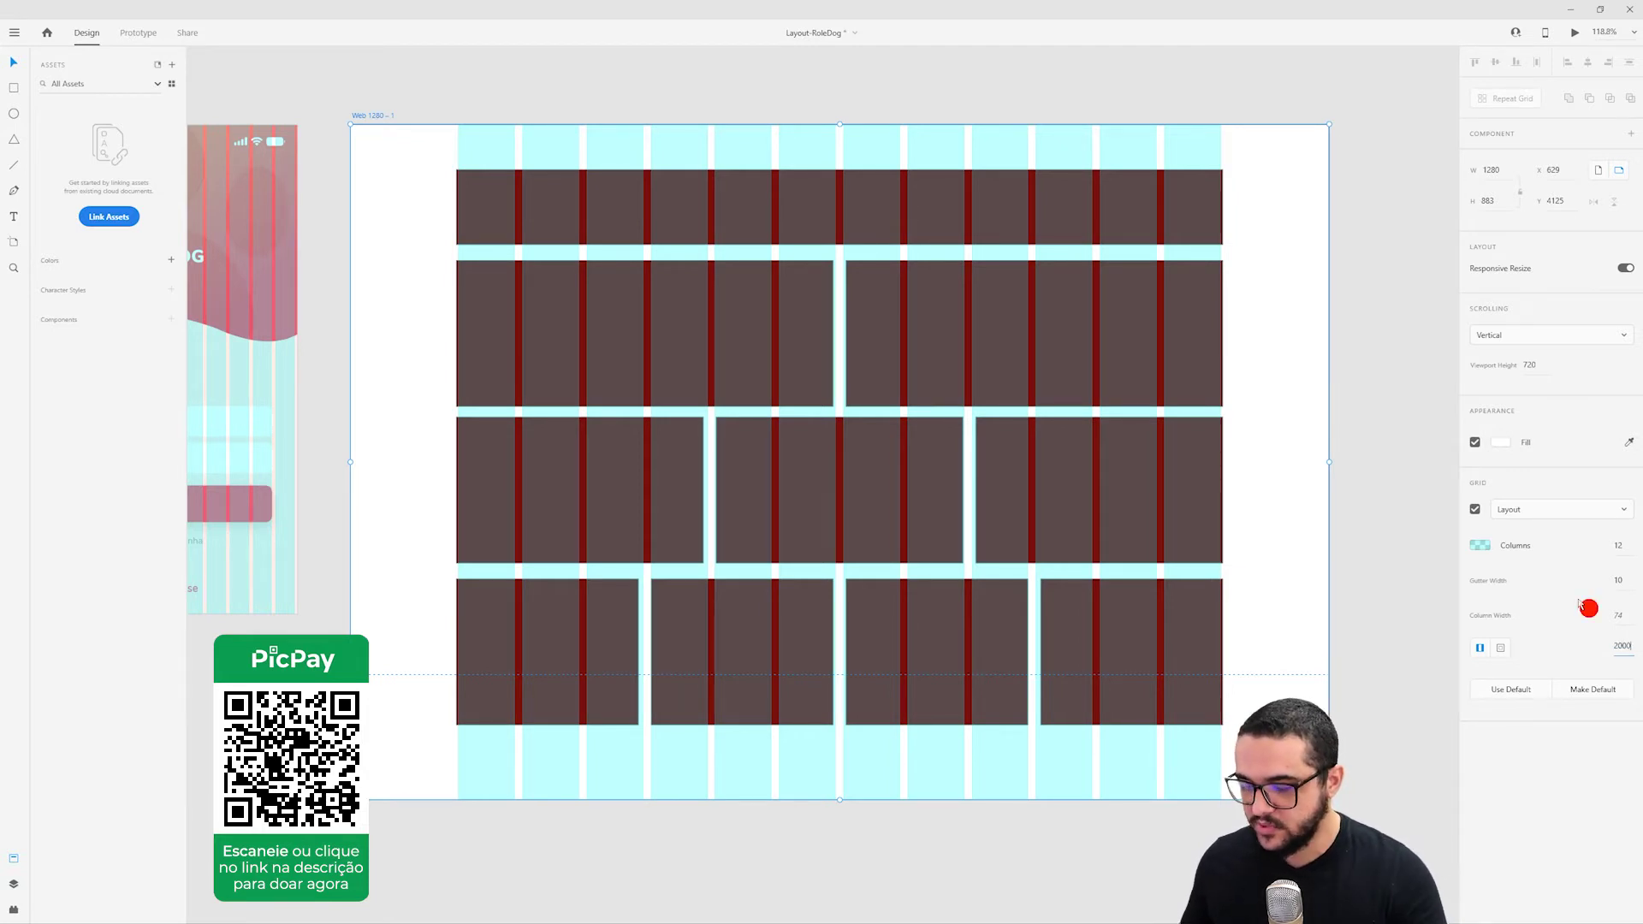
pyautogui.press('Return')
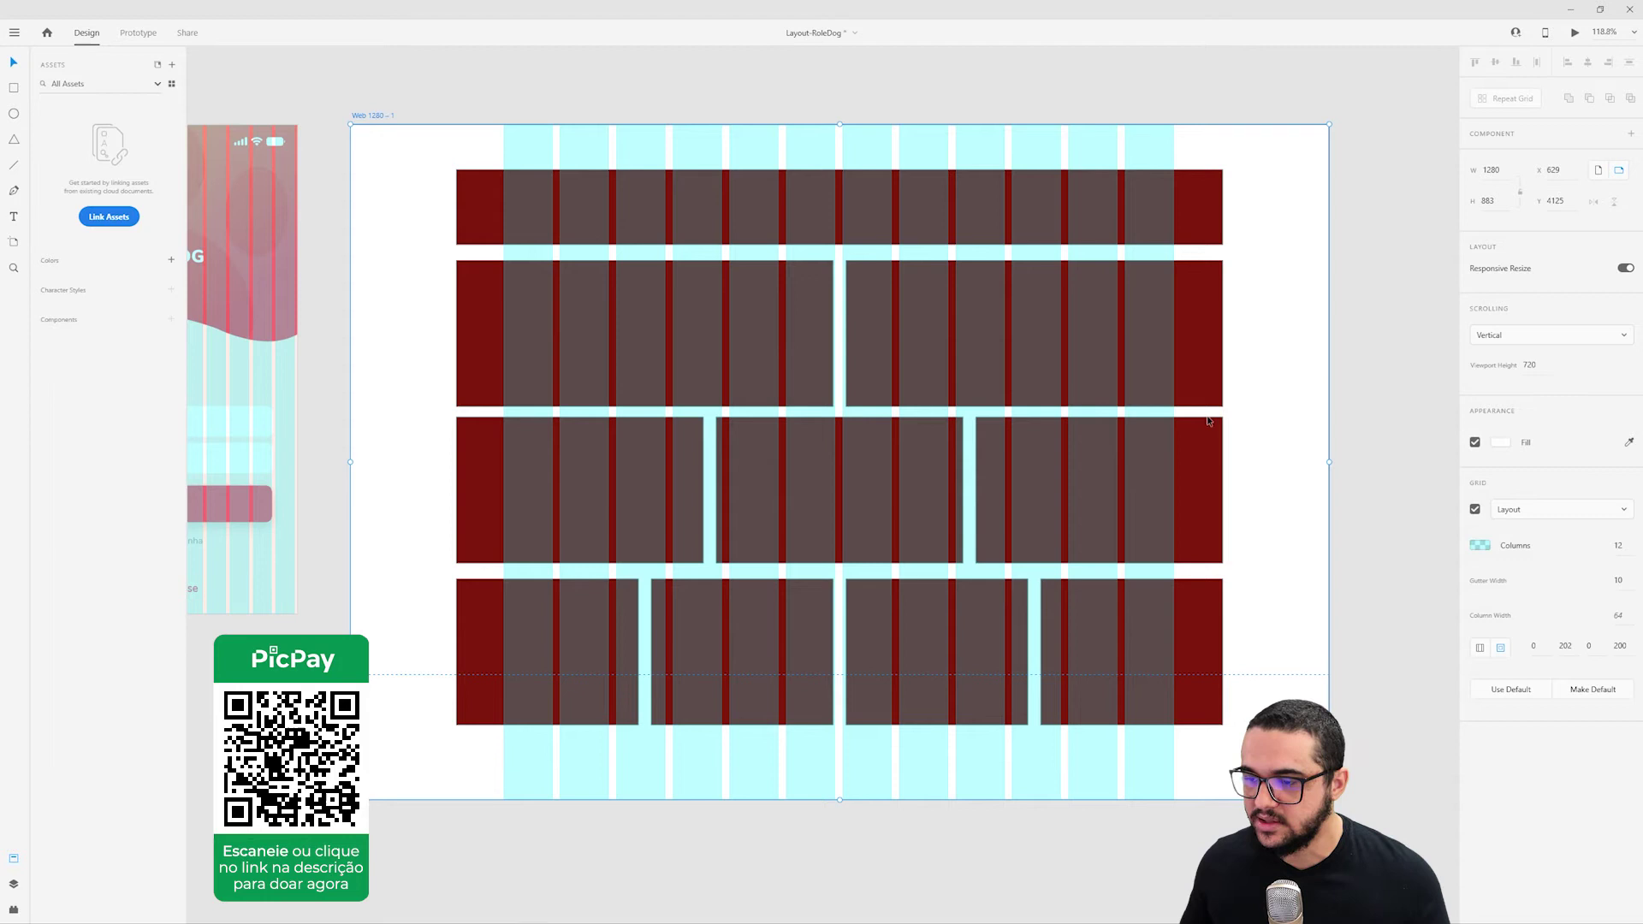
# Select all the rectangles and pull their right edge in to the grid's last column.
pyautogui.click(1217, 454)
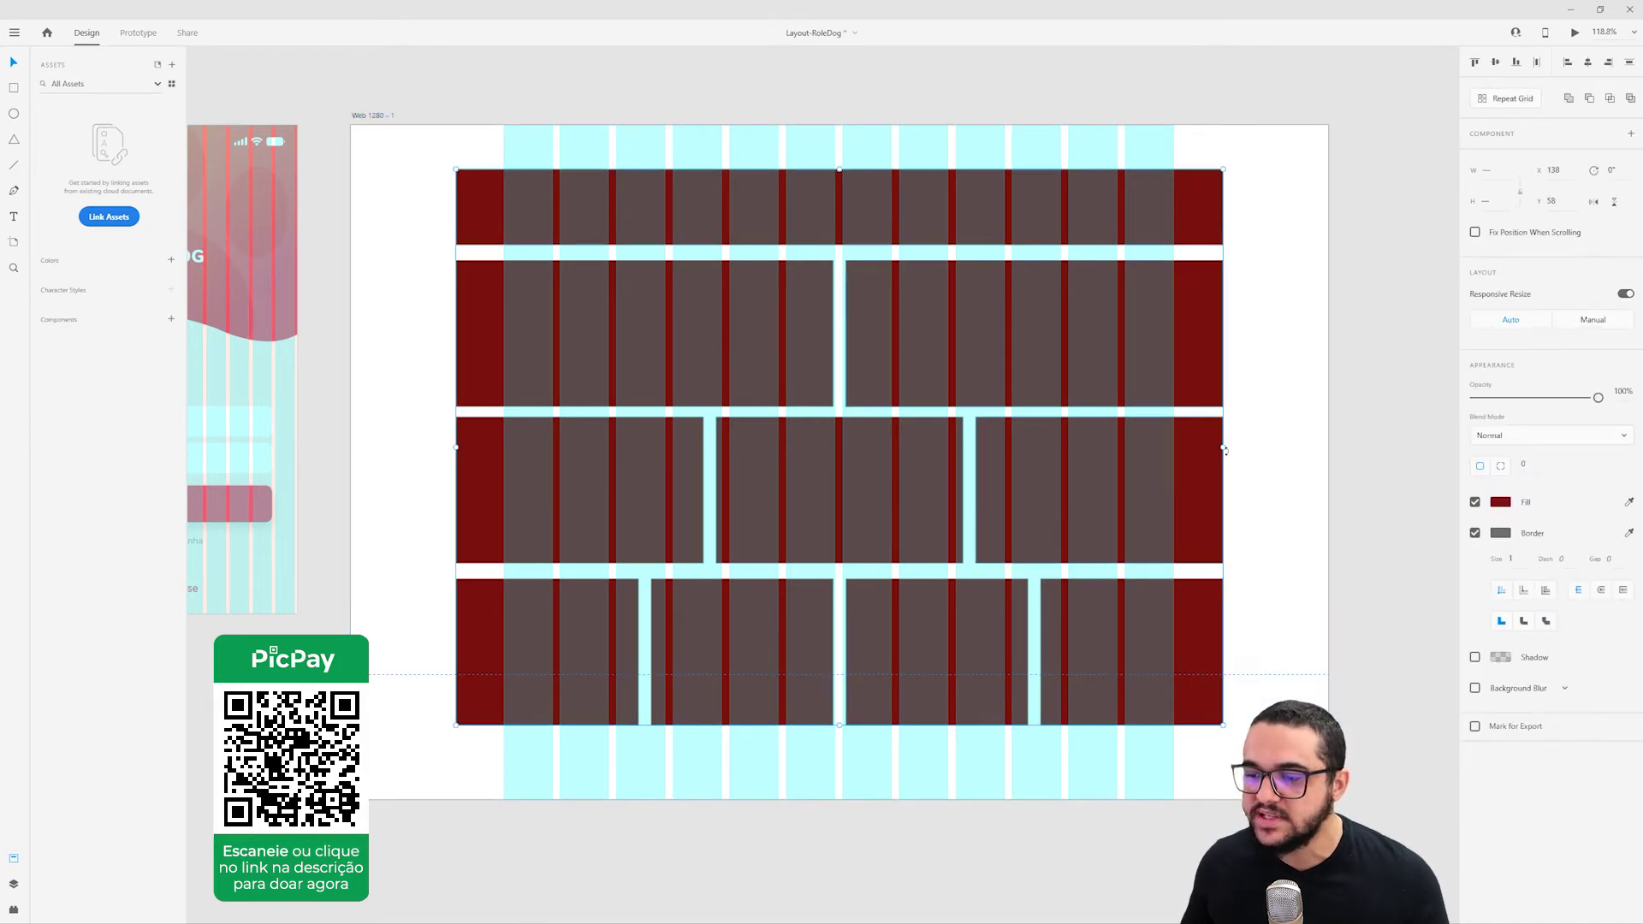
pyautogui.moveTo(1223, 448); pyautogui.dragTo(1174, 446)
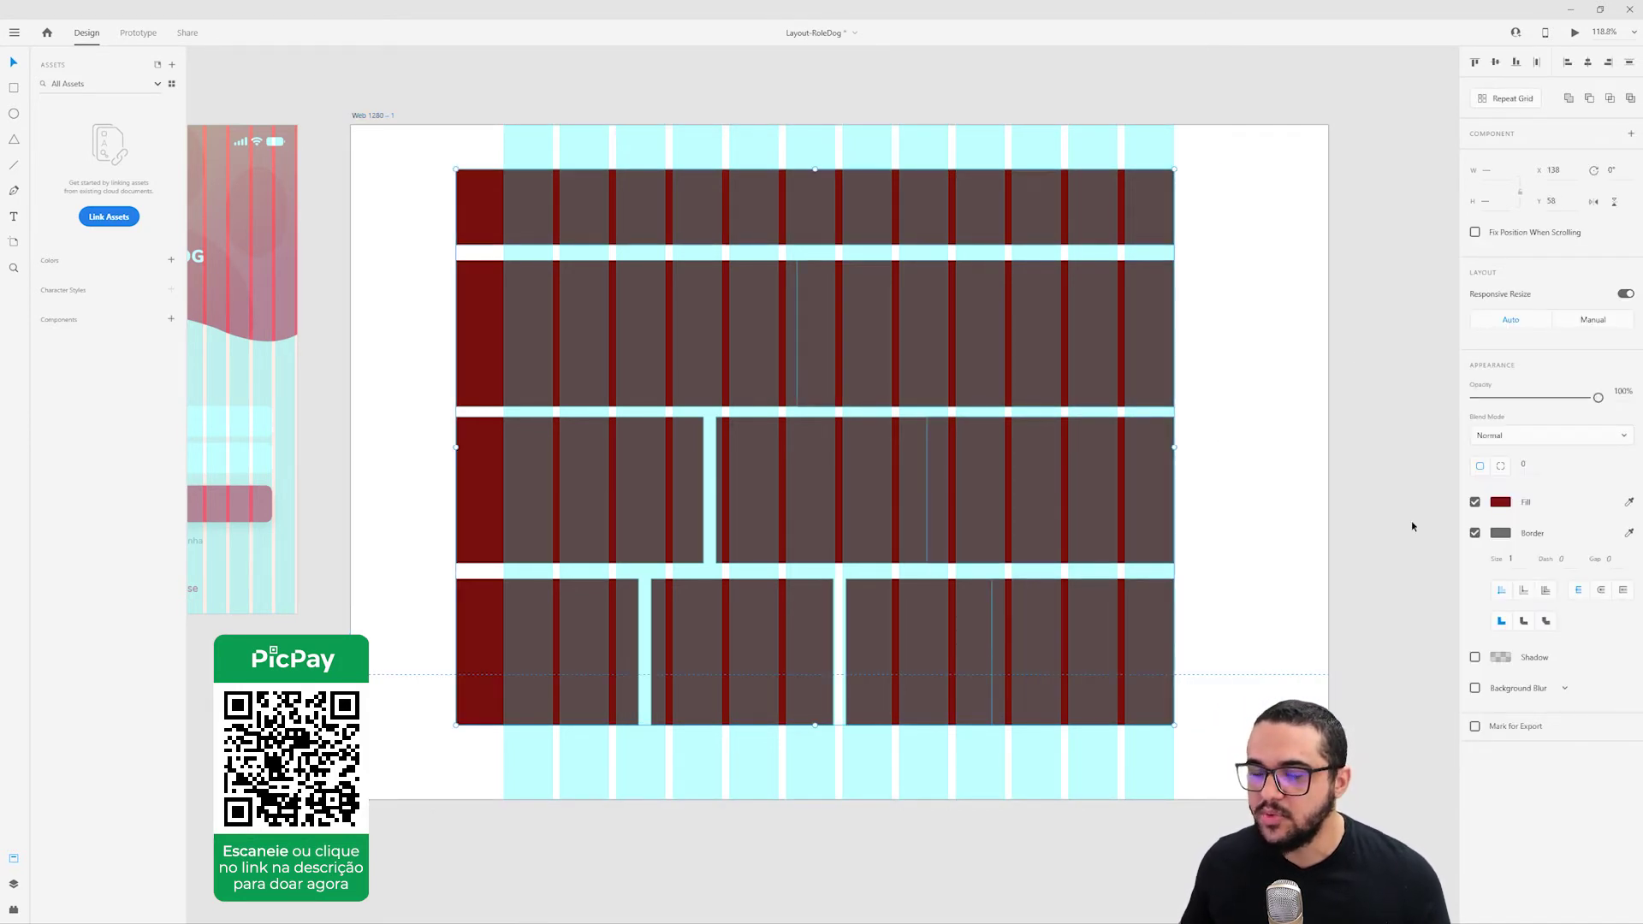
pyautogui.click(1368, 290)
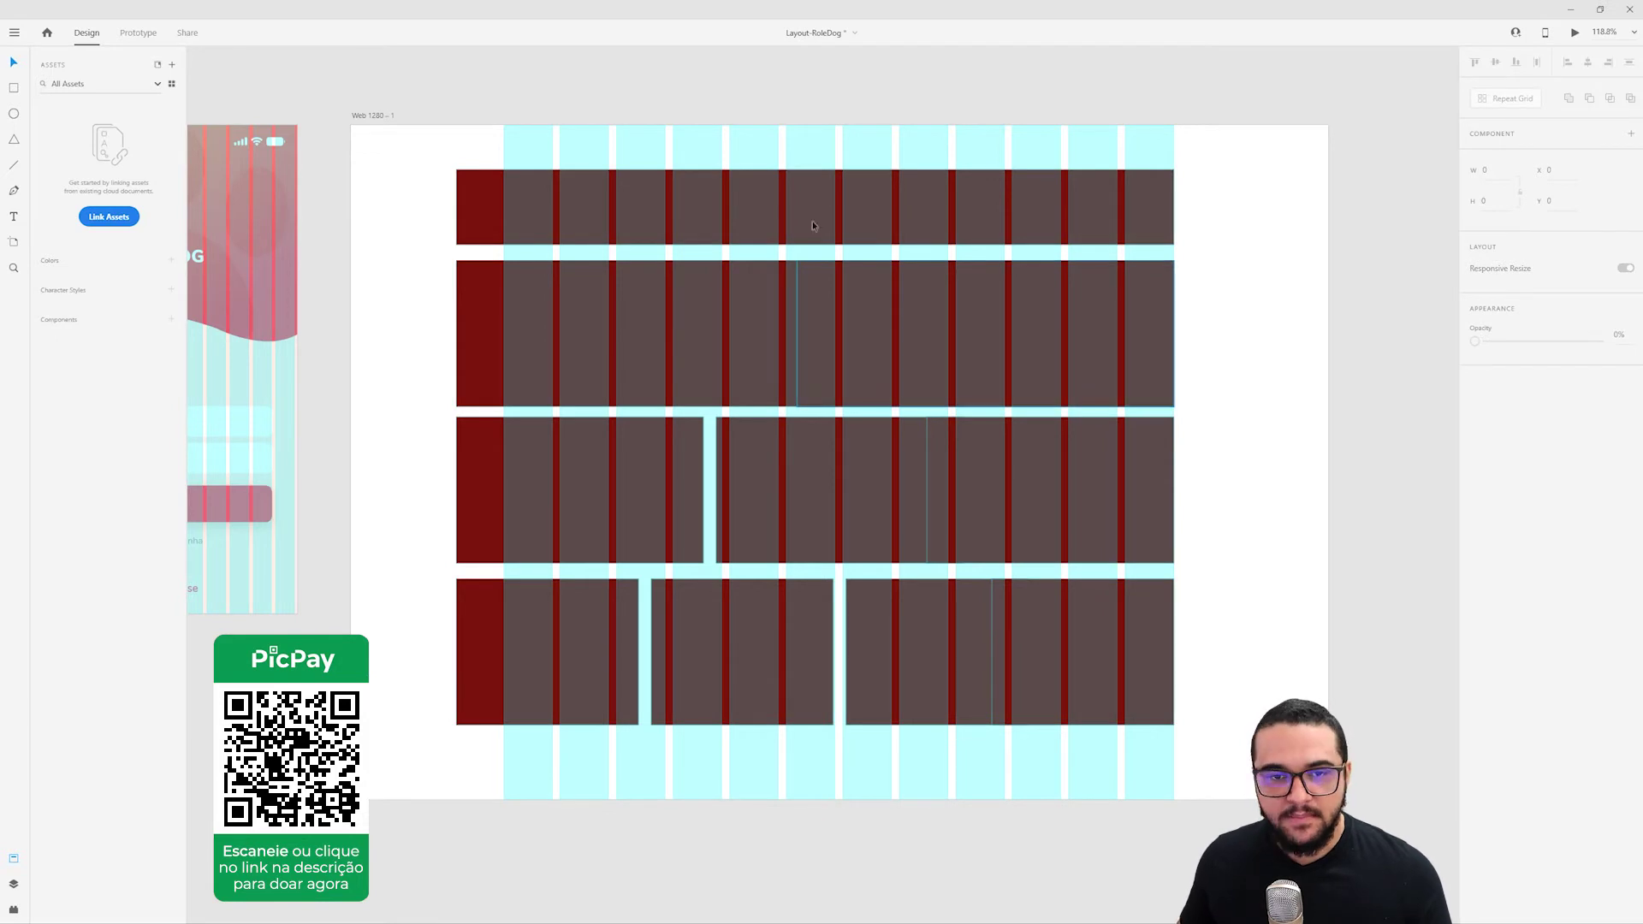
# Delete the web artboard together with its rectangles.
pyautogui.click(374, 116)
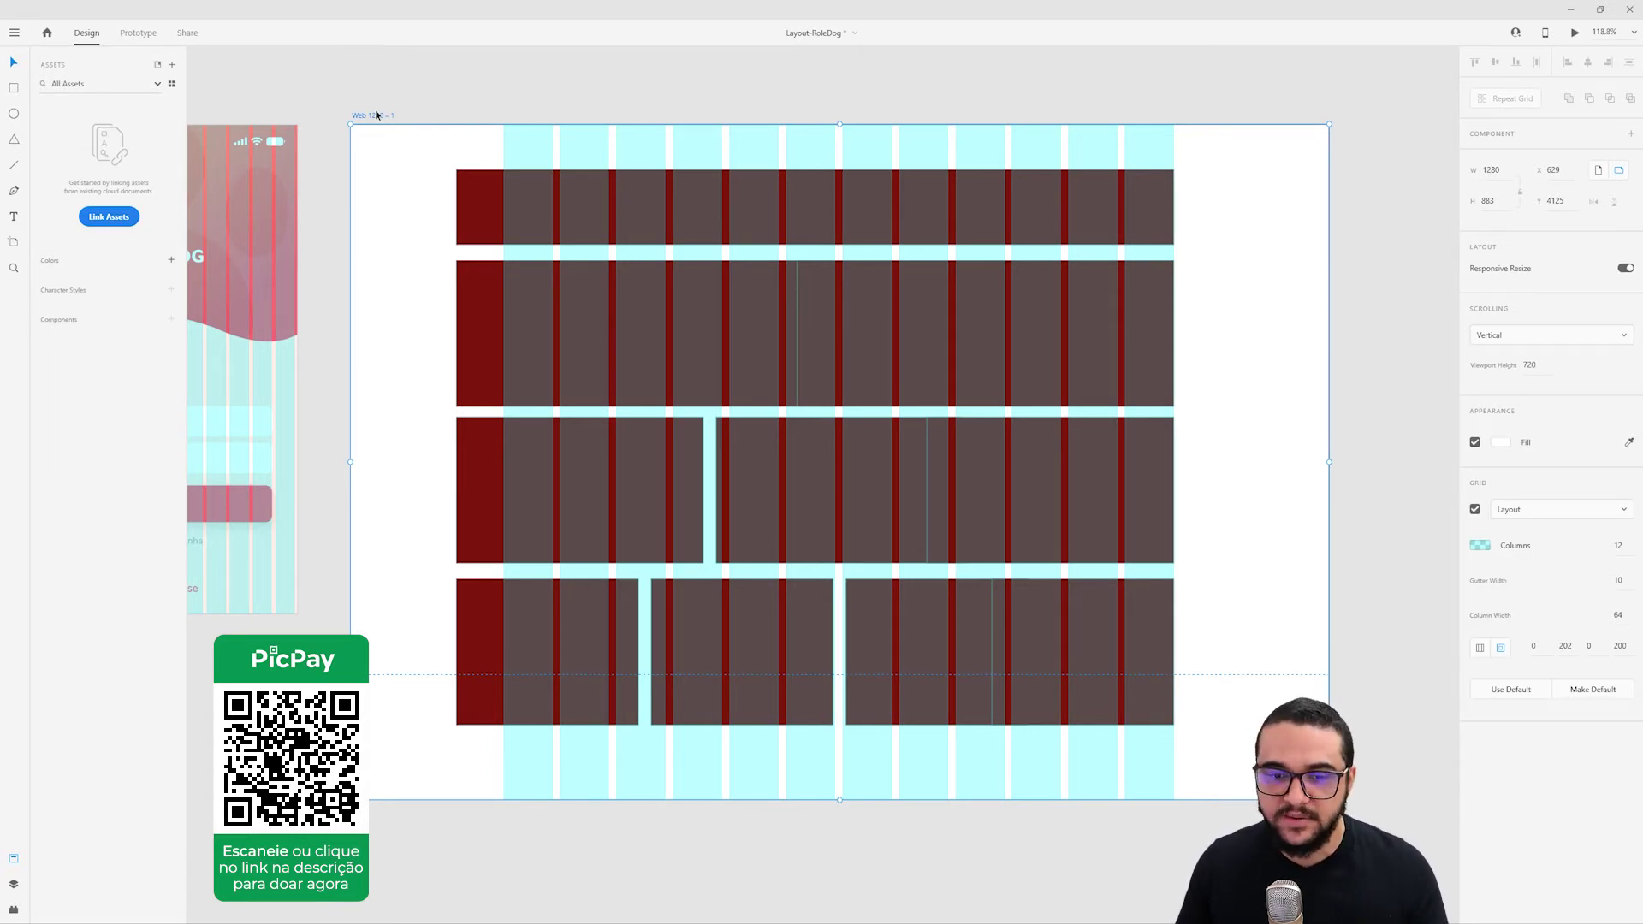
pyautogui.press('Delete')
pyautogui.moveTo(337, 253); pyautogui.dragTo(810, 334)
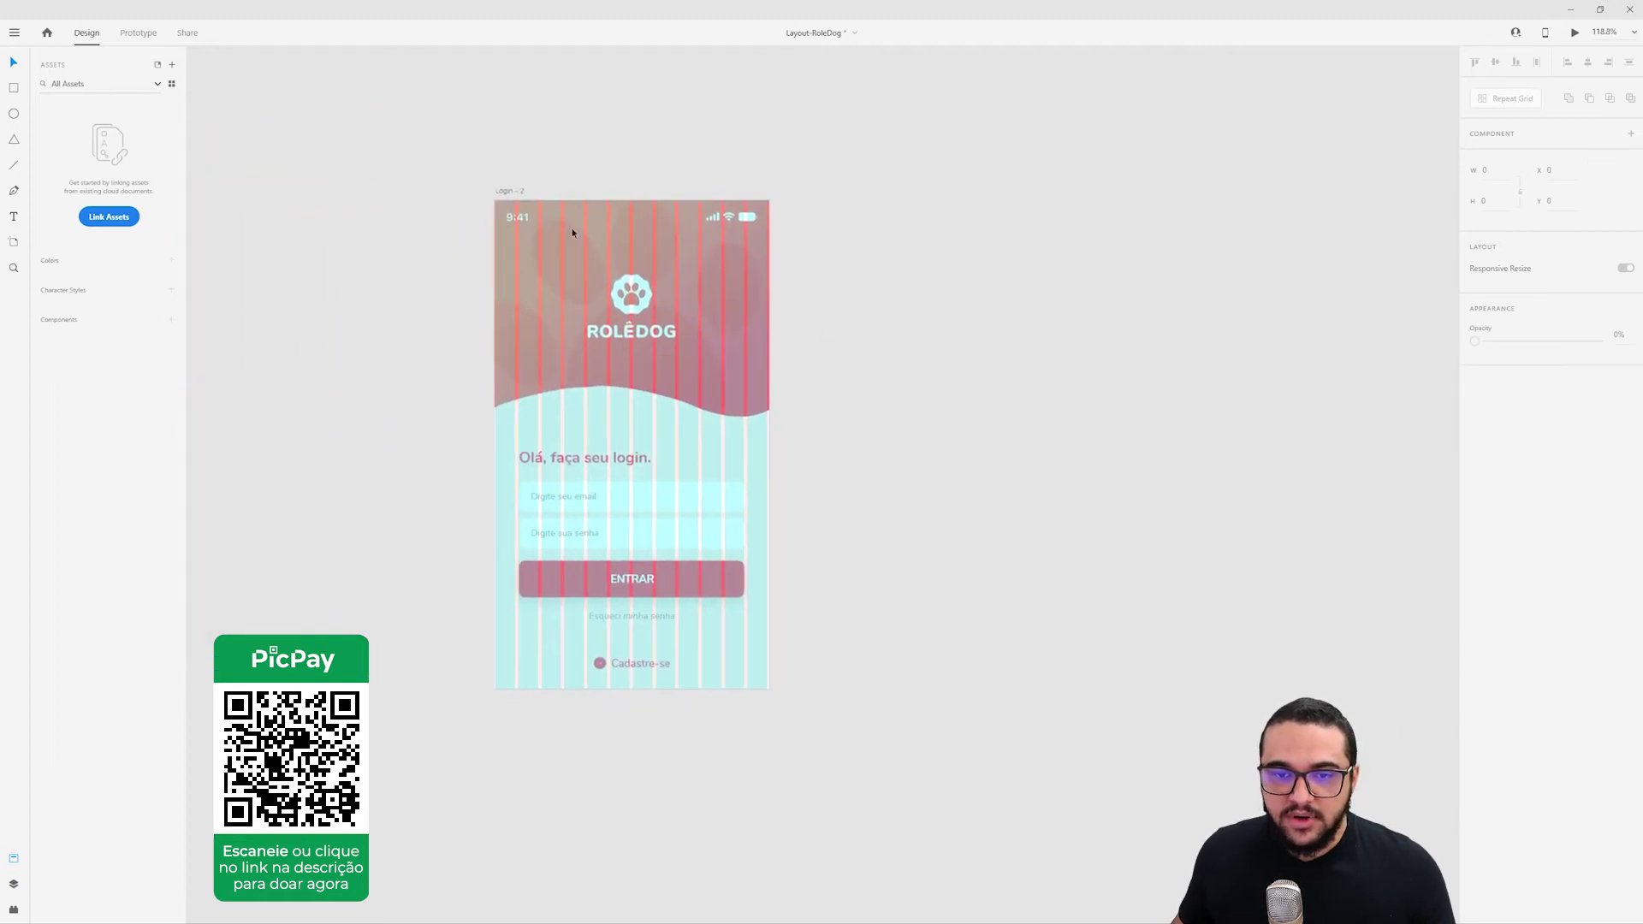
# Change the login artboard's grid type from Layout to Square.
pyautogui.click(501, 192)
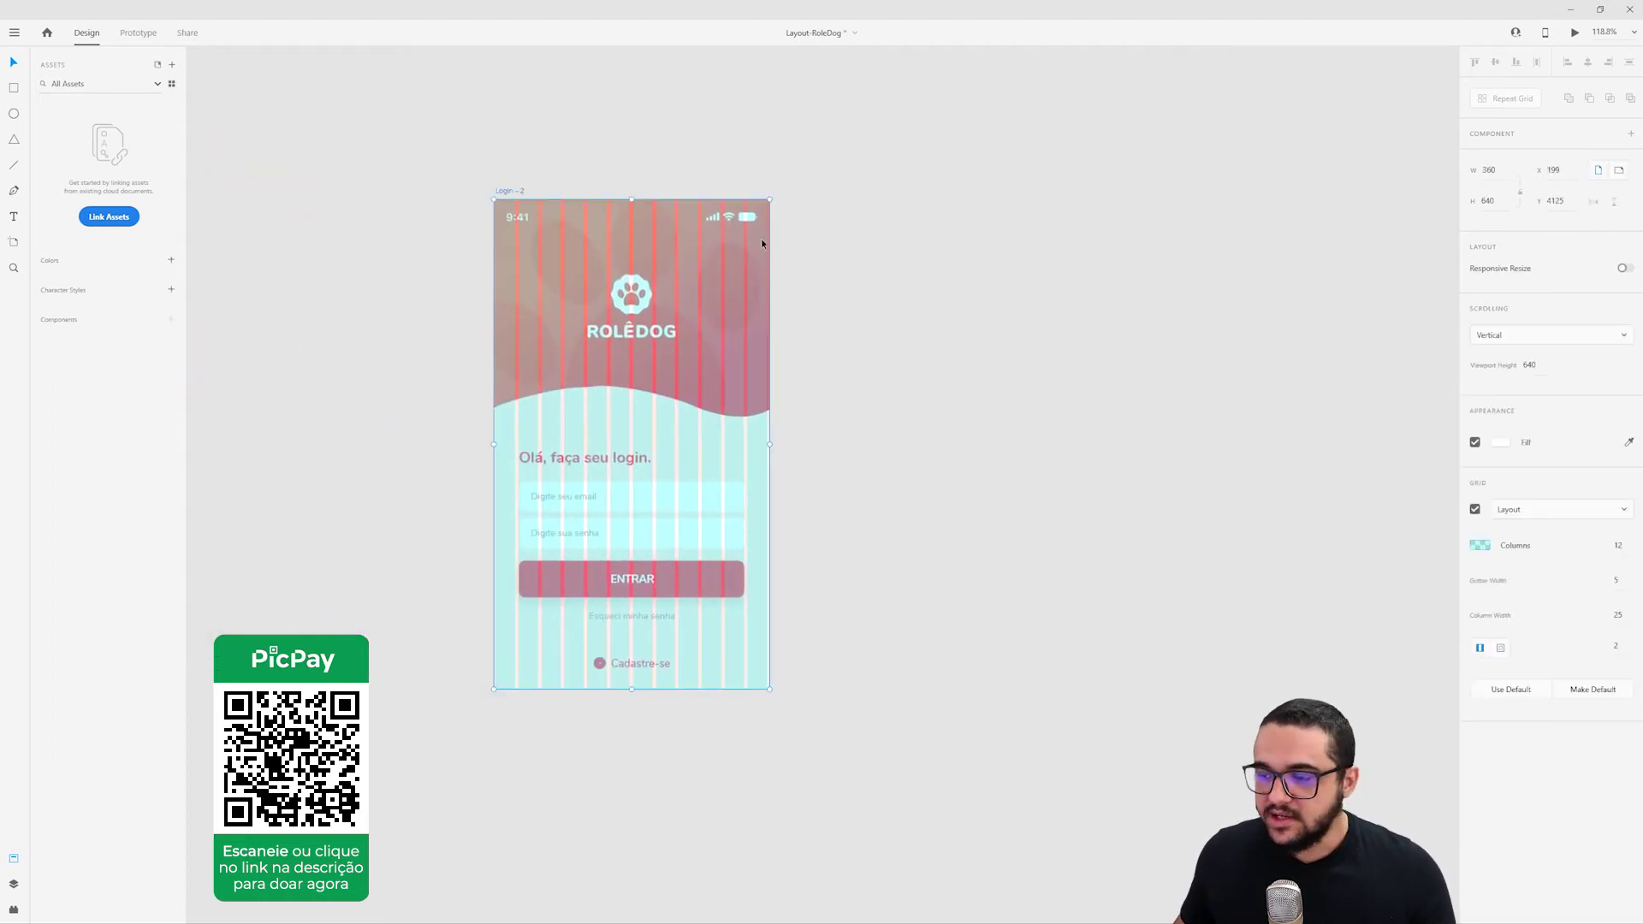
pyautogui.click(1523, 516)
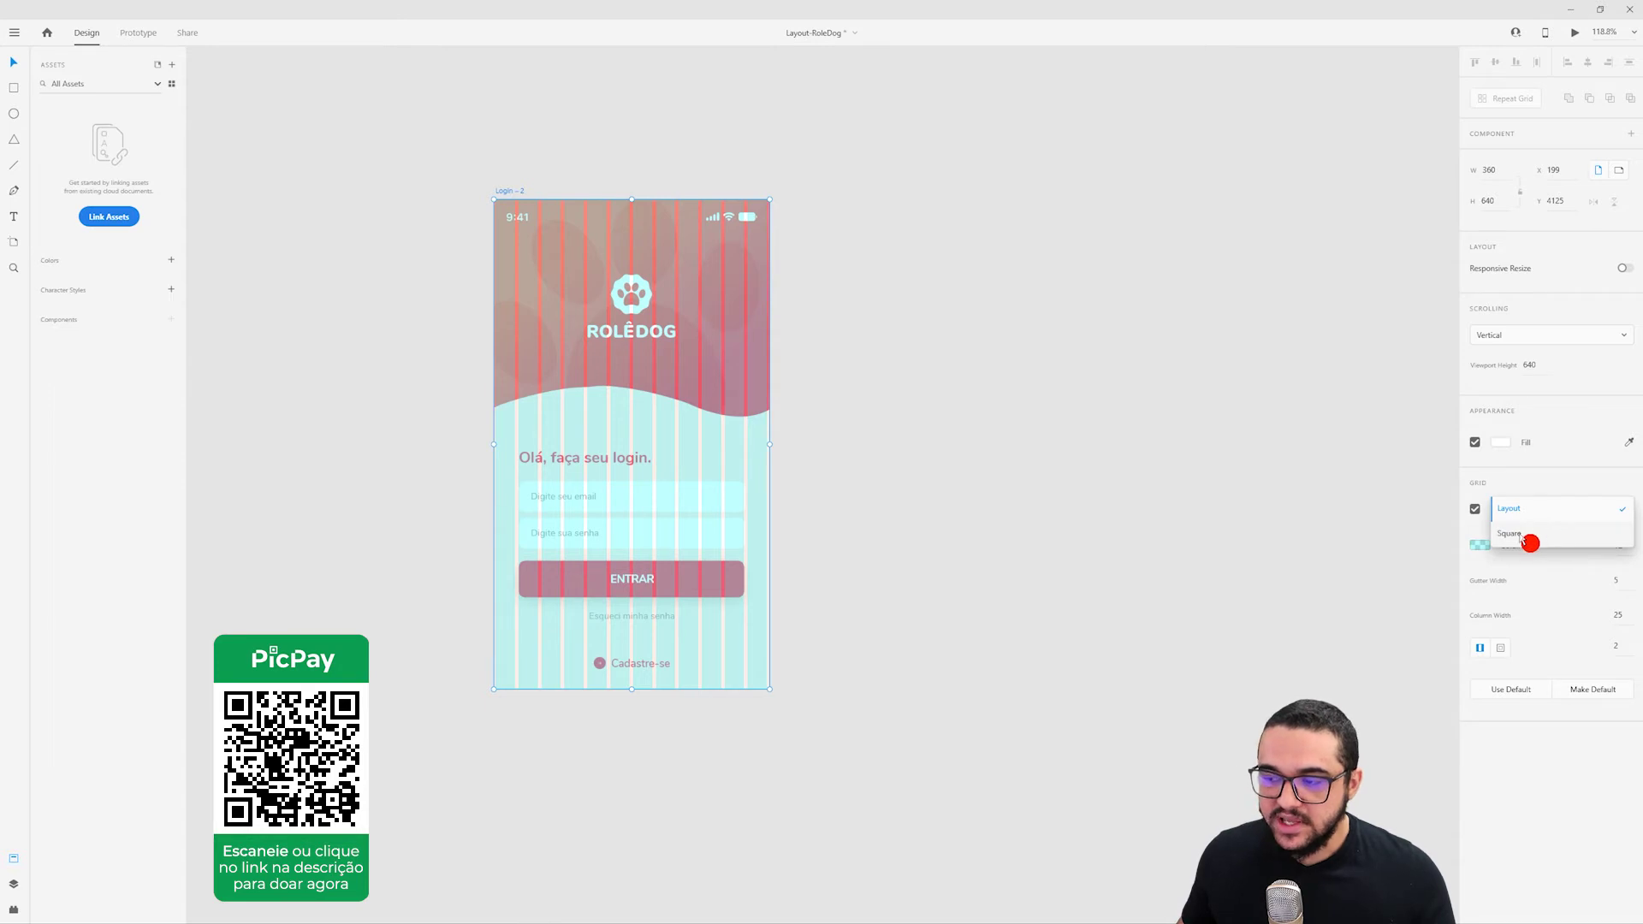
pyautogui.click(1522, 536)
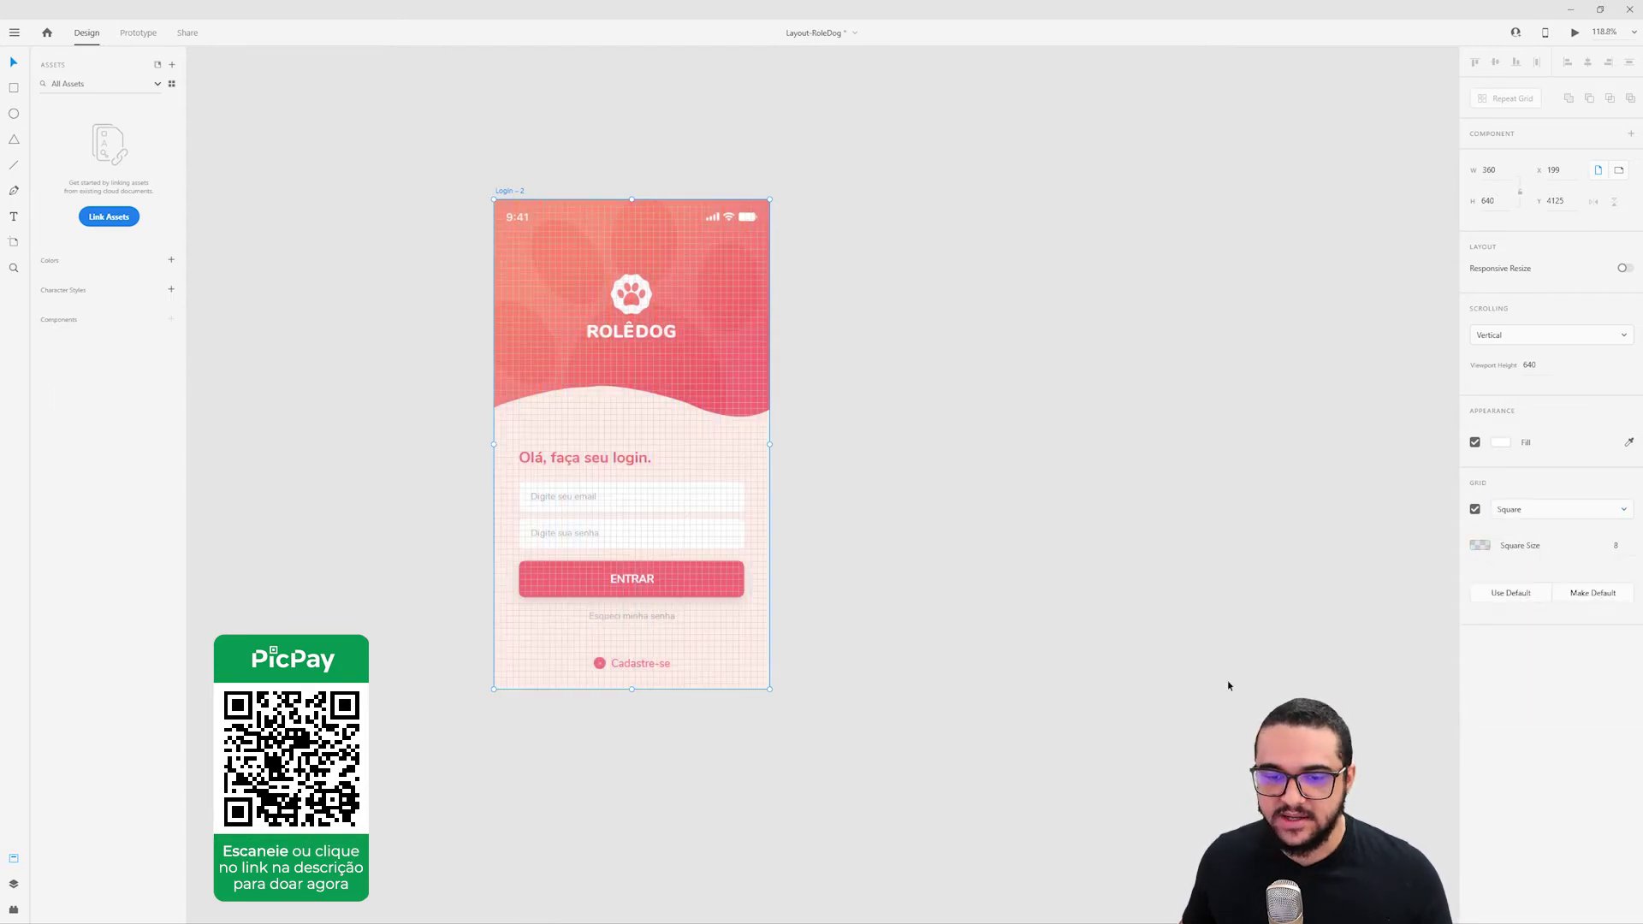
pyautogui.scroll(3, 490, 505)
pyautogui.scroll(-2, 858, 419)
pyautogui.click(1594, 525)
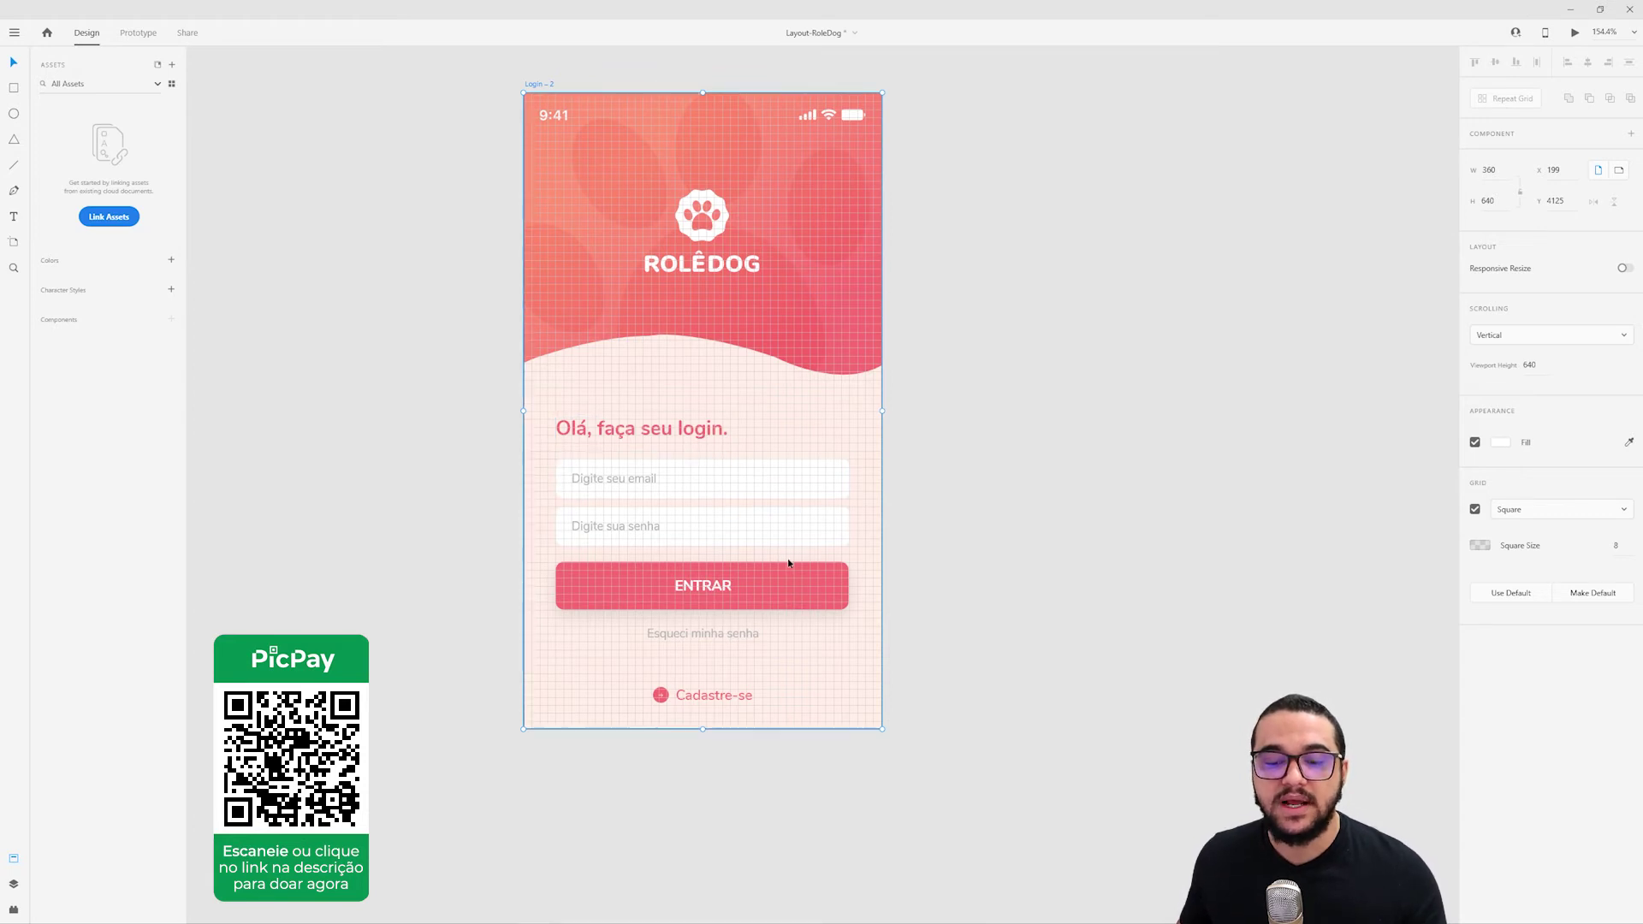
# Draw two rectangles on the login artboard's grid: about 93 by 16 along the top edge and about 16 by 38 along the left edge.
pyautogui.click(1030, 536)
pyautogui.scroll(-3, 1014, 445)
pyautogui.hscroll(3, 1014, 445)
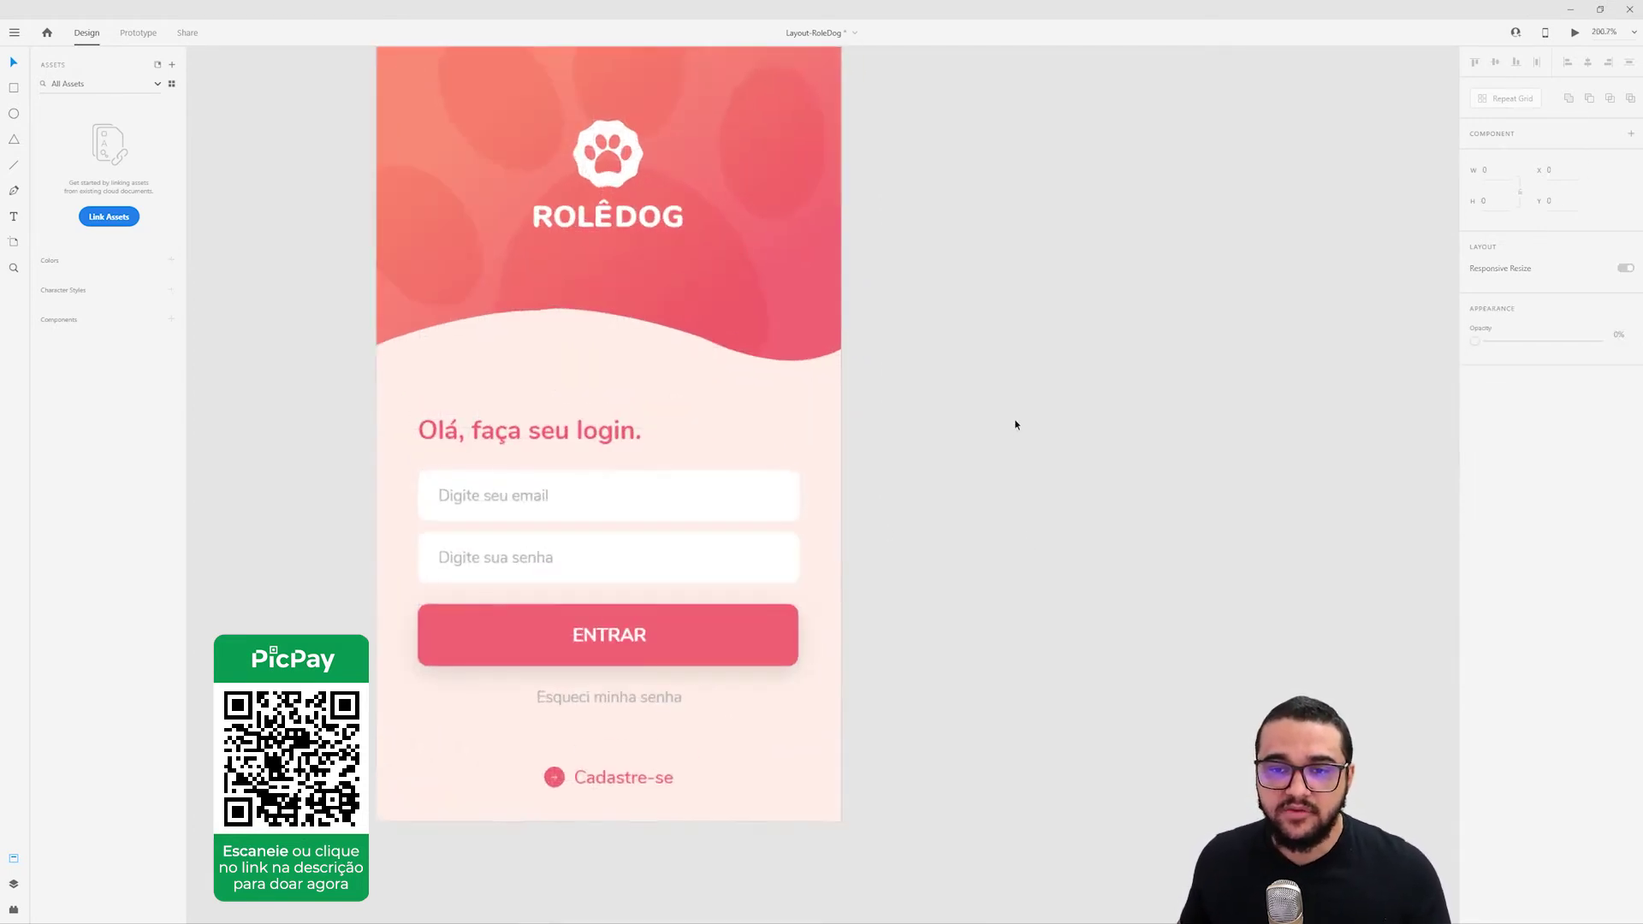
pyautogui.scroll(2, 1015, 432)
pyautogui.scroll(3, 757, 201)
pyautogui.click(706, 259)
pyautogui.click(587, 235)
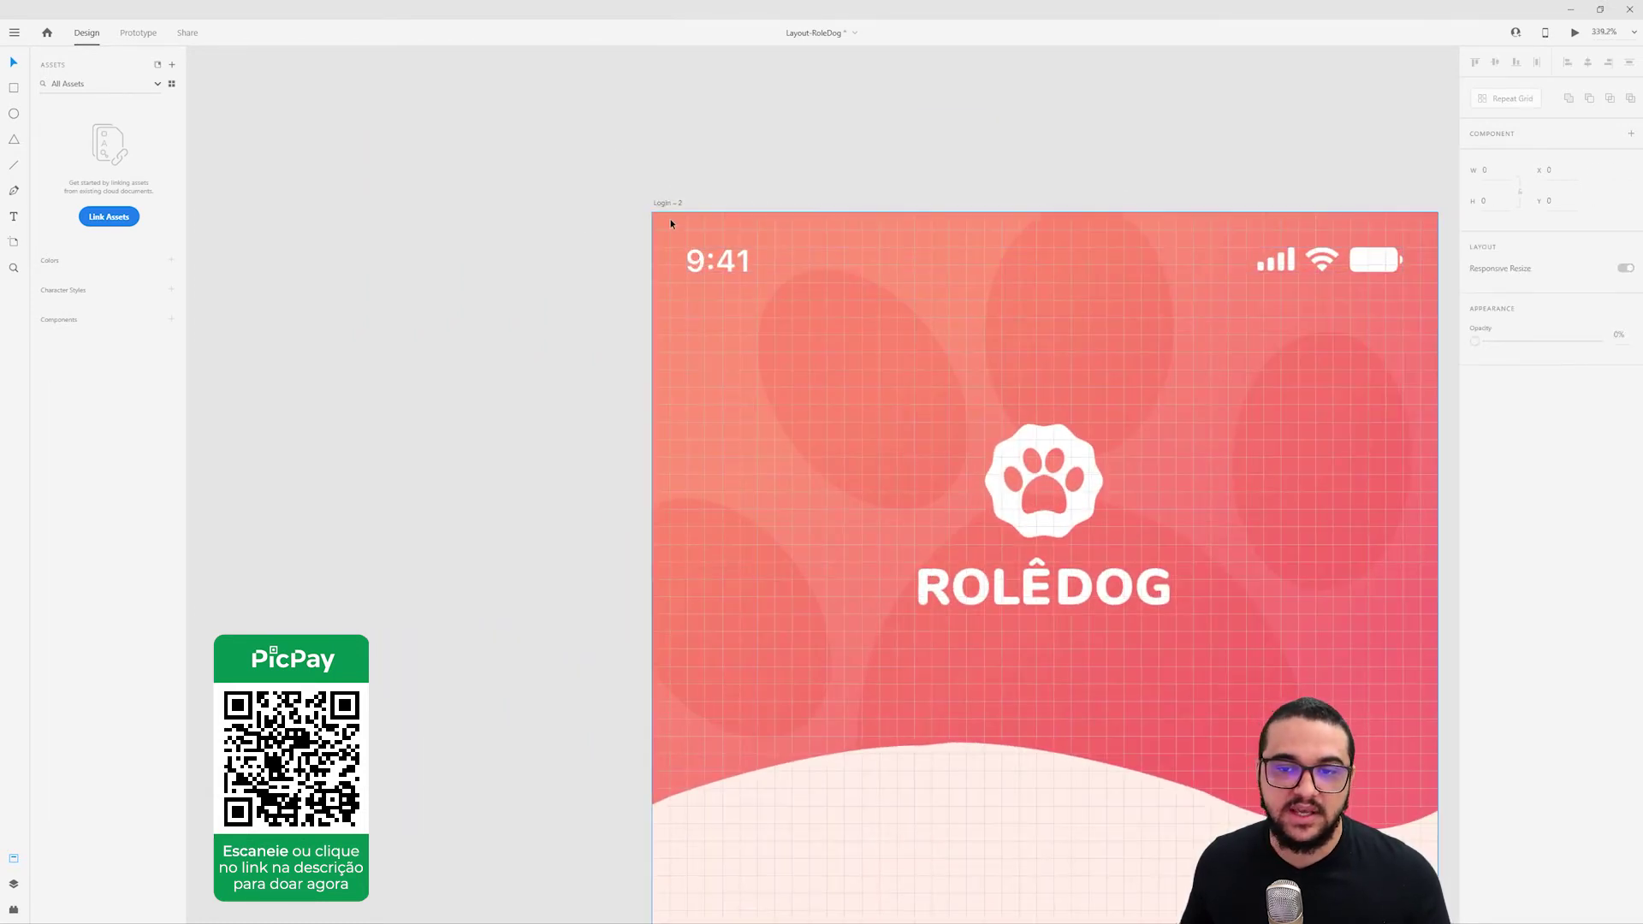
pyautogui.scroll(2, 672, 235)
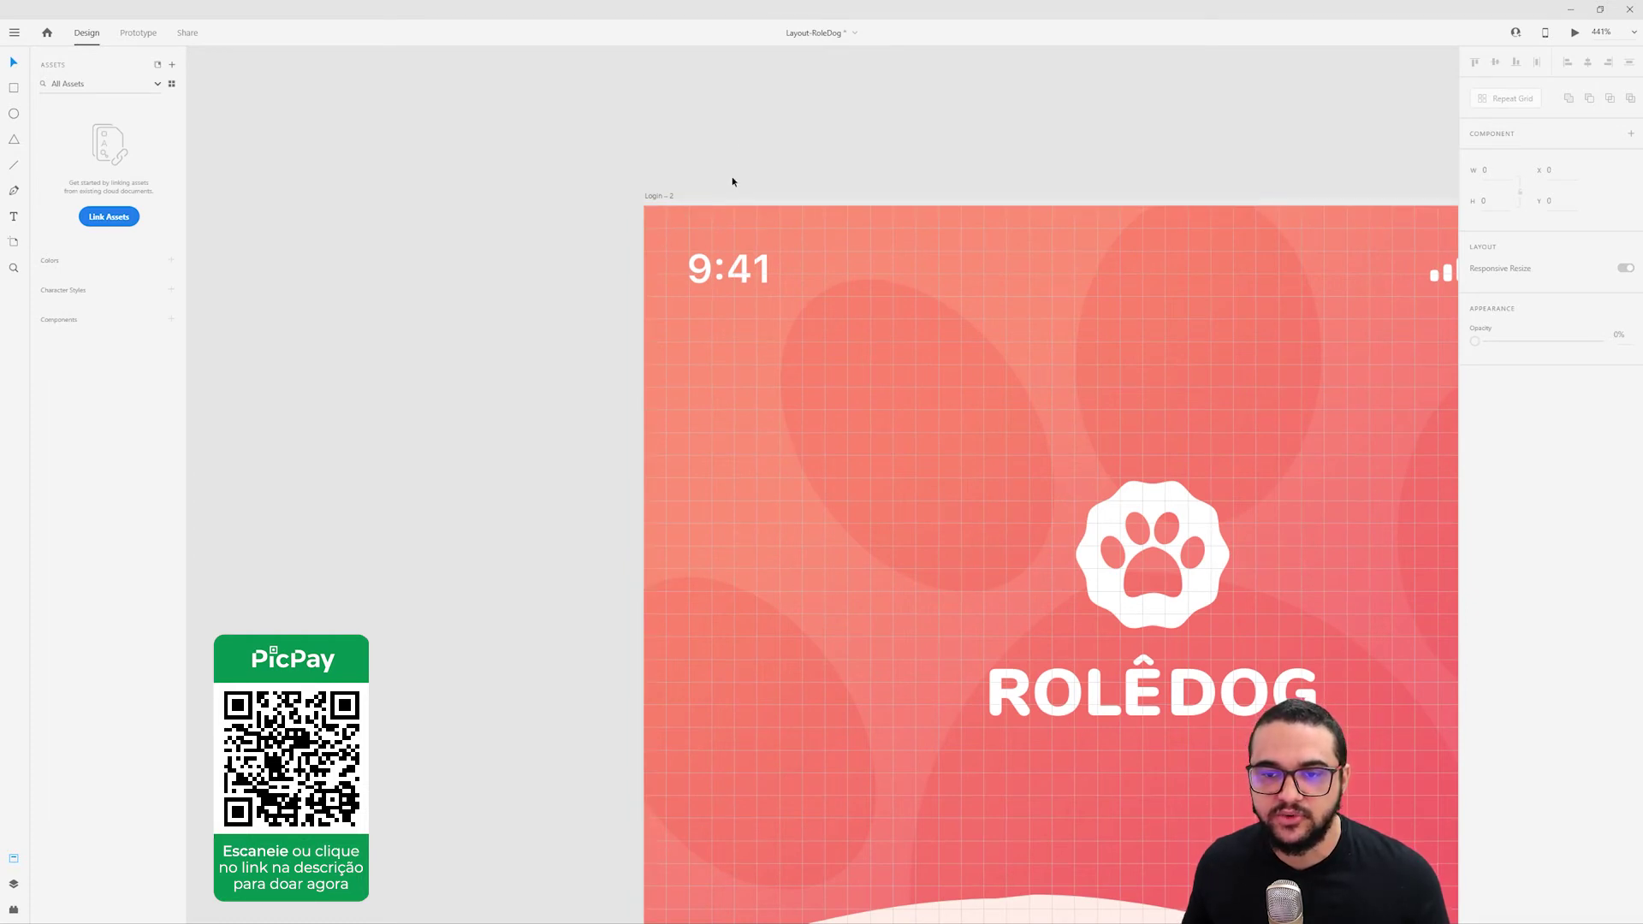
pyautogui.press('r')
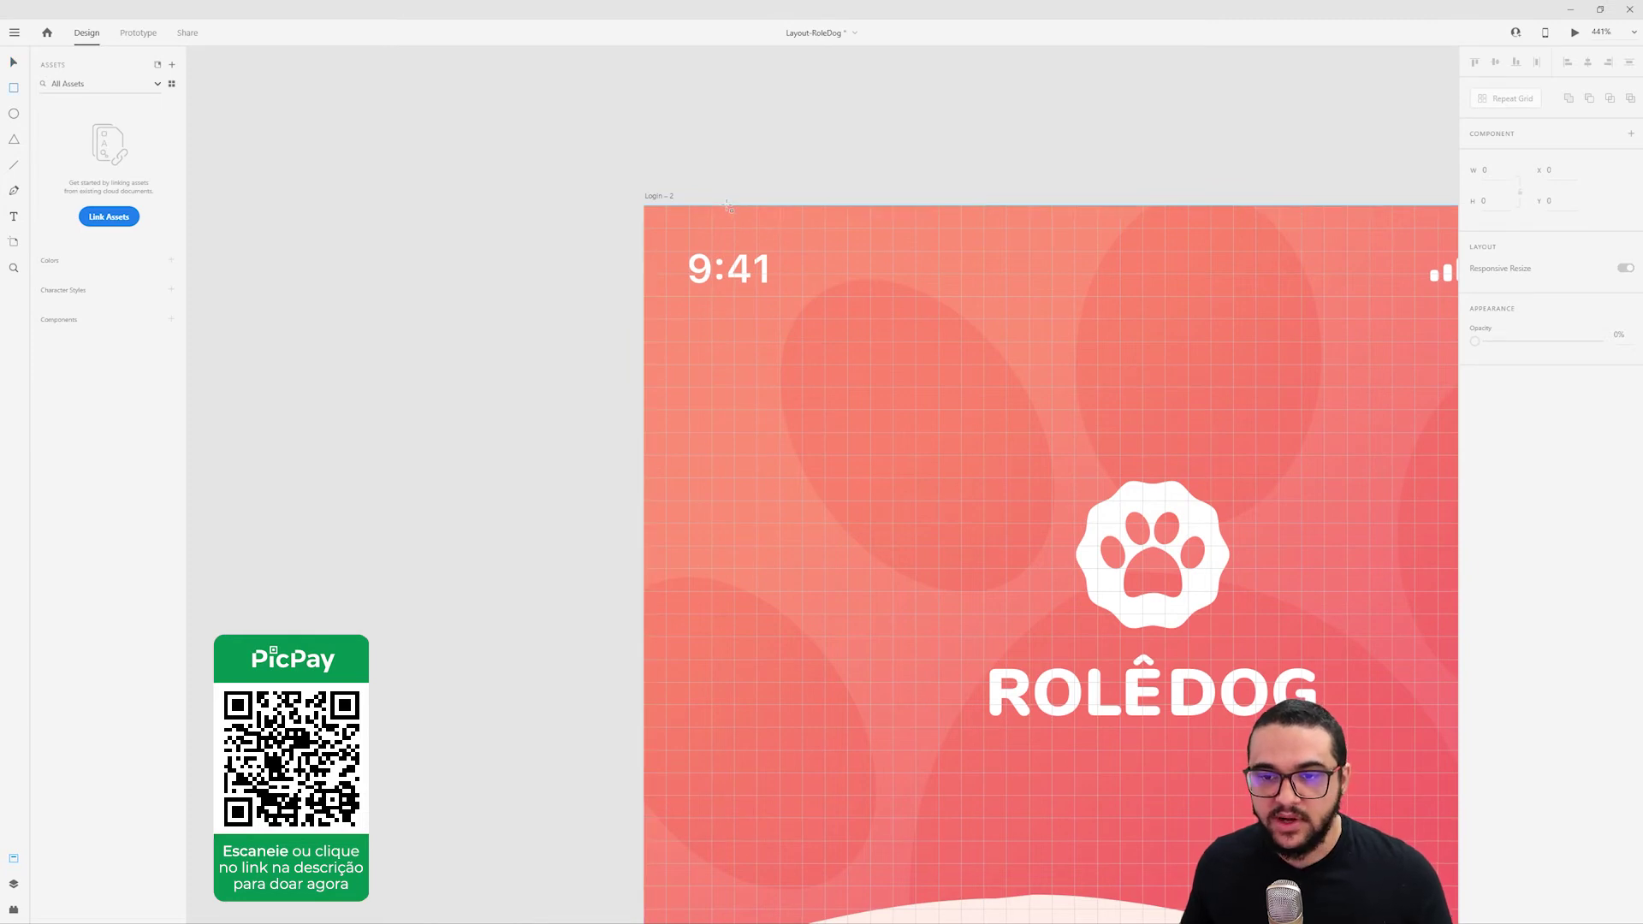
pyautogui.moveTo(726, 206)
pyautogui.mouseDown()
pyautogui.moveTo(984, 271)
pyautogui.moveTo(988, 249)
pyautogui.mouseUp()
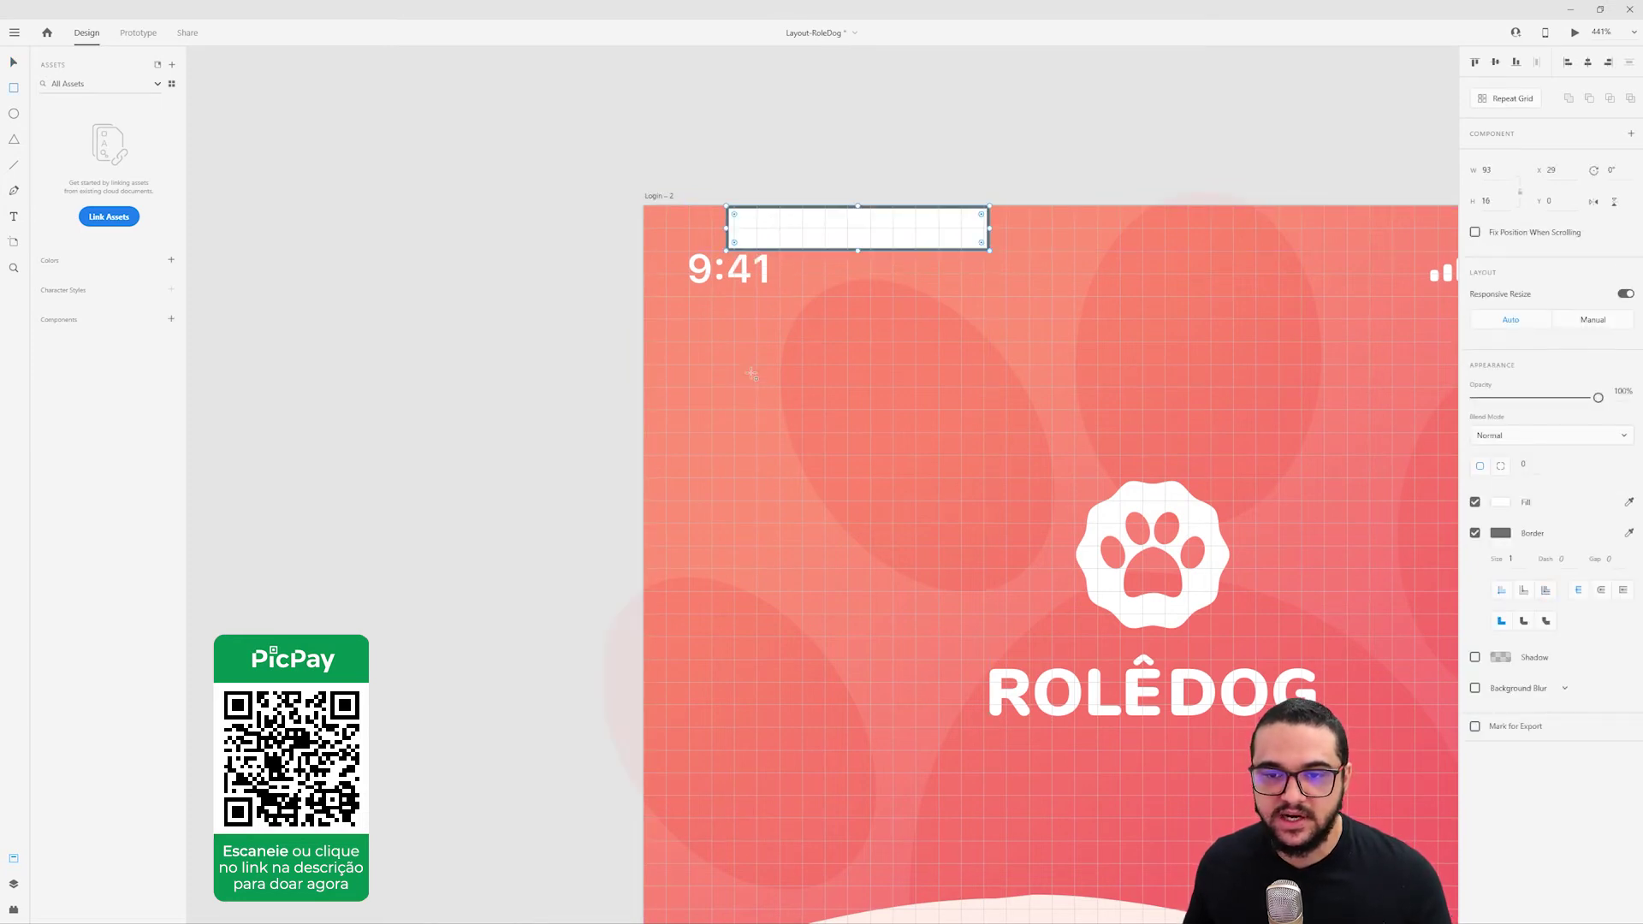
pyautogui.moveTo(690, 251)
pyautogui.mouseDown()
pyautogui.moveTo(678, 347)
pyautogui.moveTo(644, 360)
pyautogui.mouseUp()
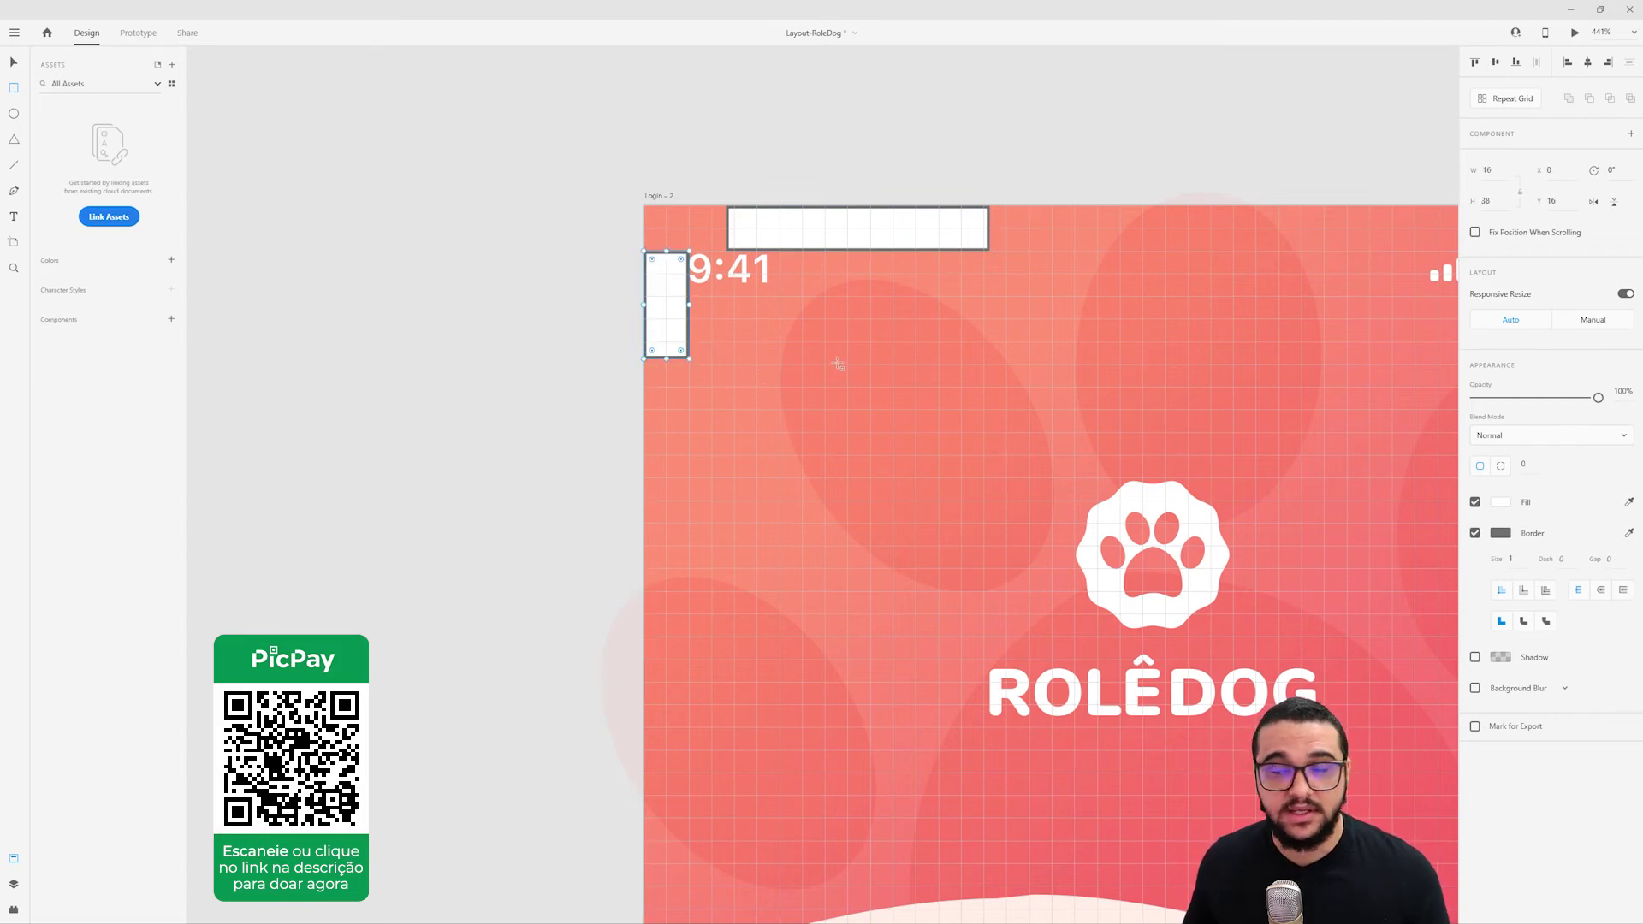
# Examine how the email field and its placeholder text line up with the square grid.
pyautogui.scroll(-3, 477, 284)
pyautogui.scroll(-5, 642, 442)
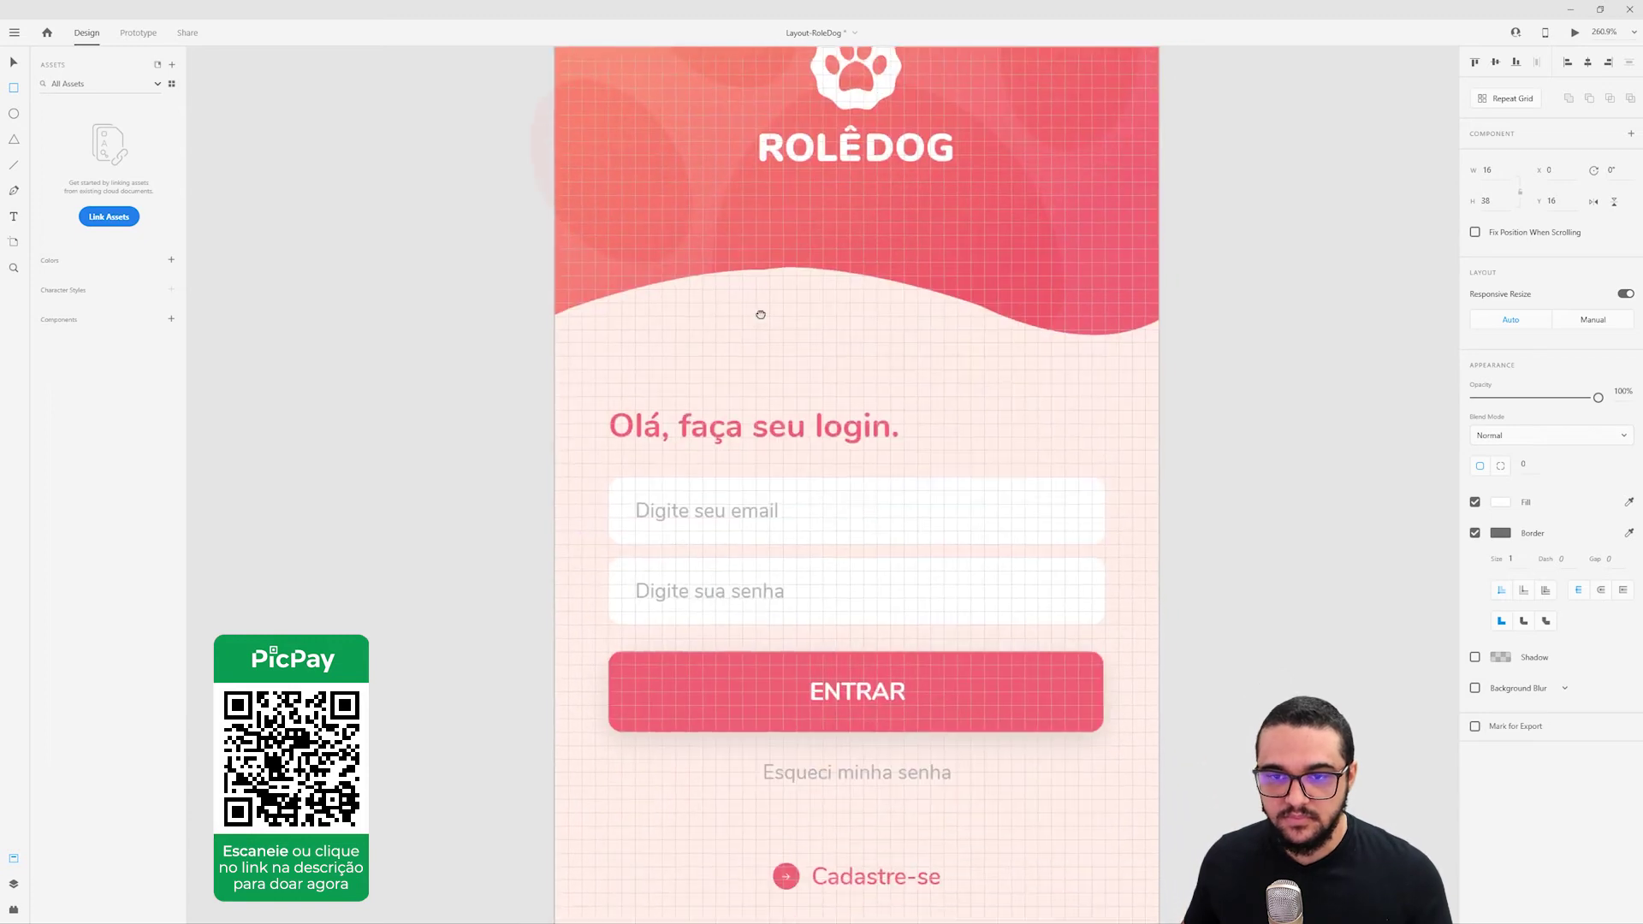
pyautogui.scroll(2, 641, 442)
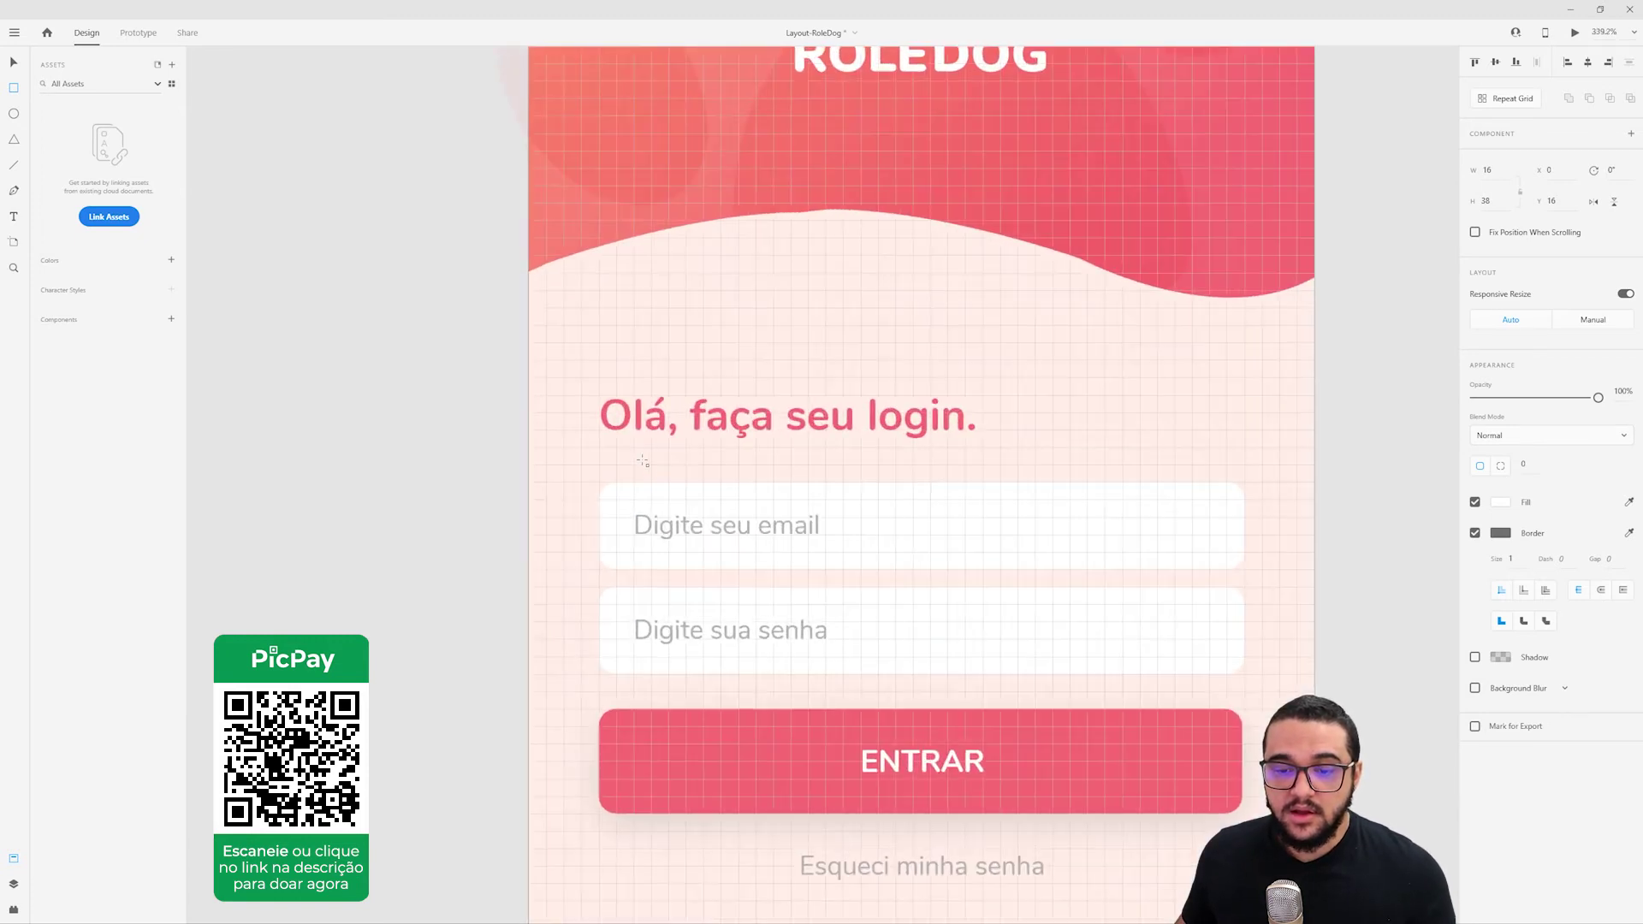
pyautogui.press('v')
pyautogui.click(685, 524)
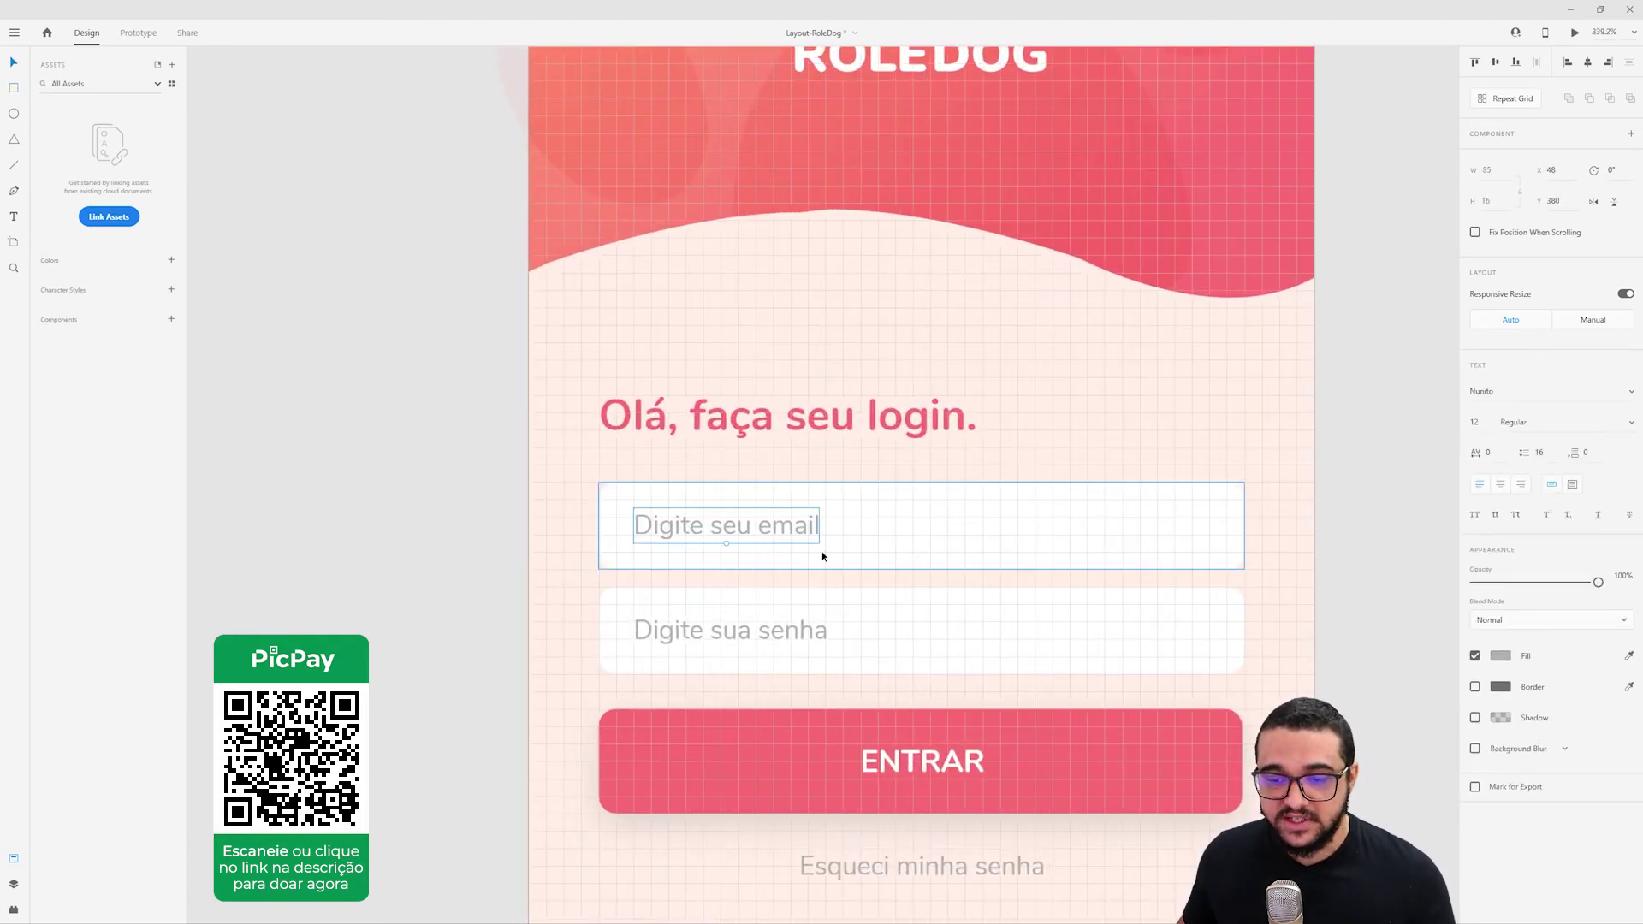
pyautogui.scroll(2, 819, 556)
pyautogui.click(689, 529)
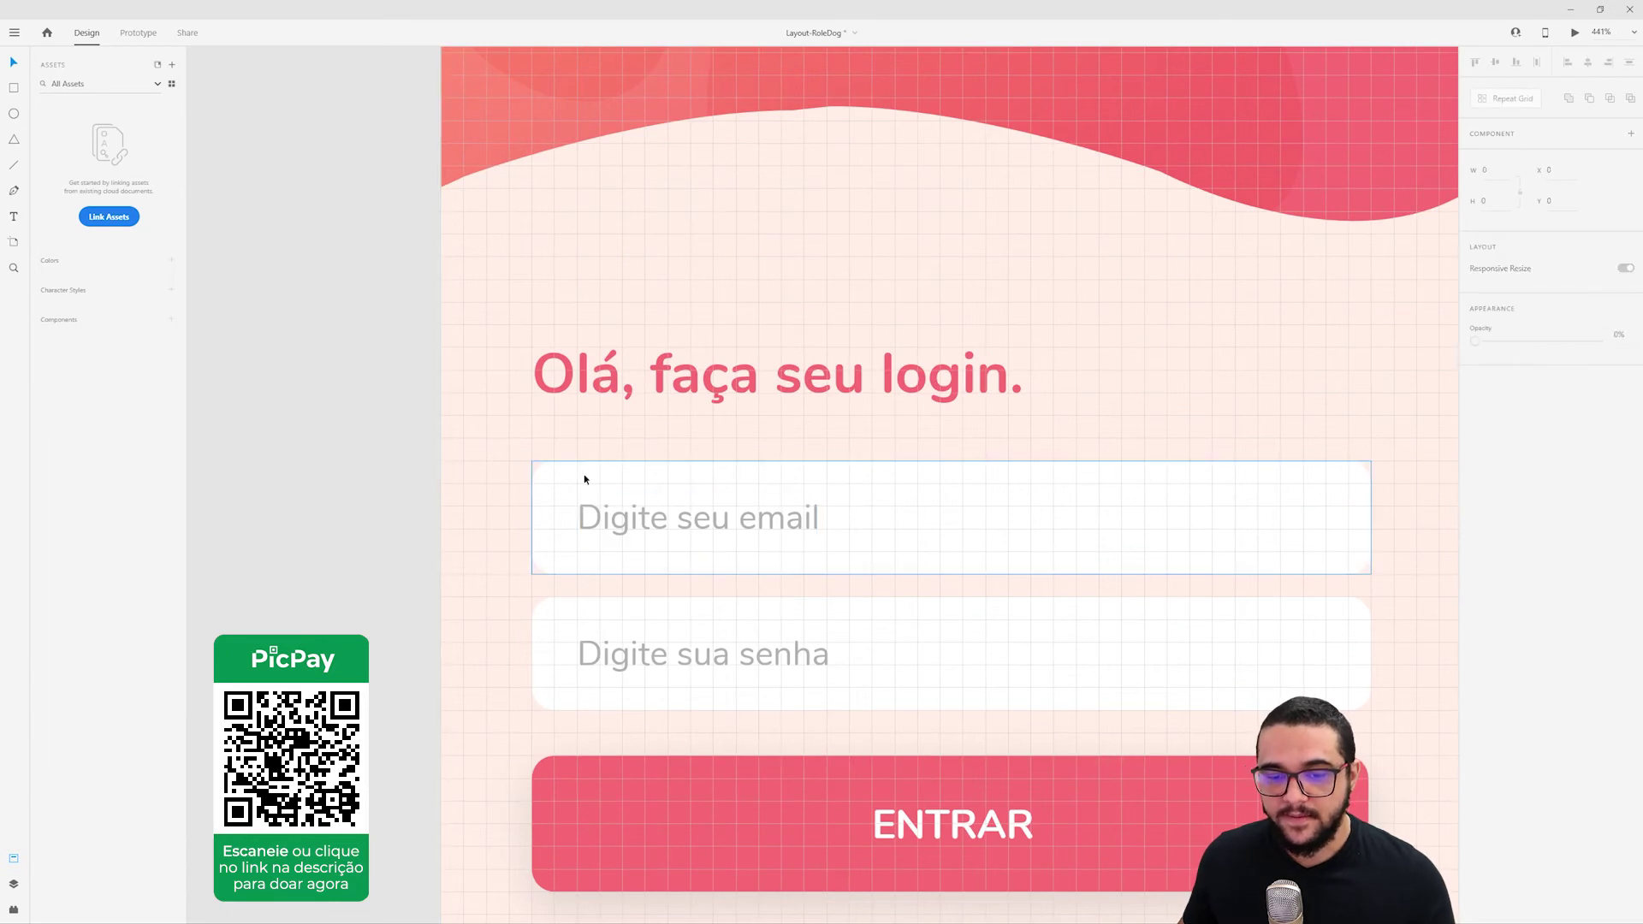
pyautogui.click(720, 493)
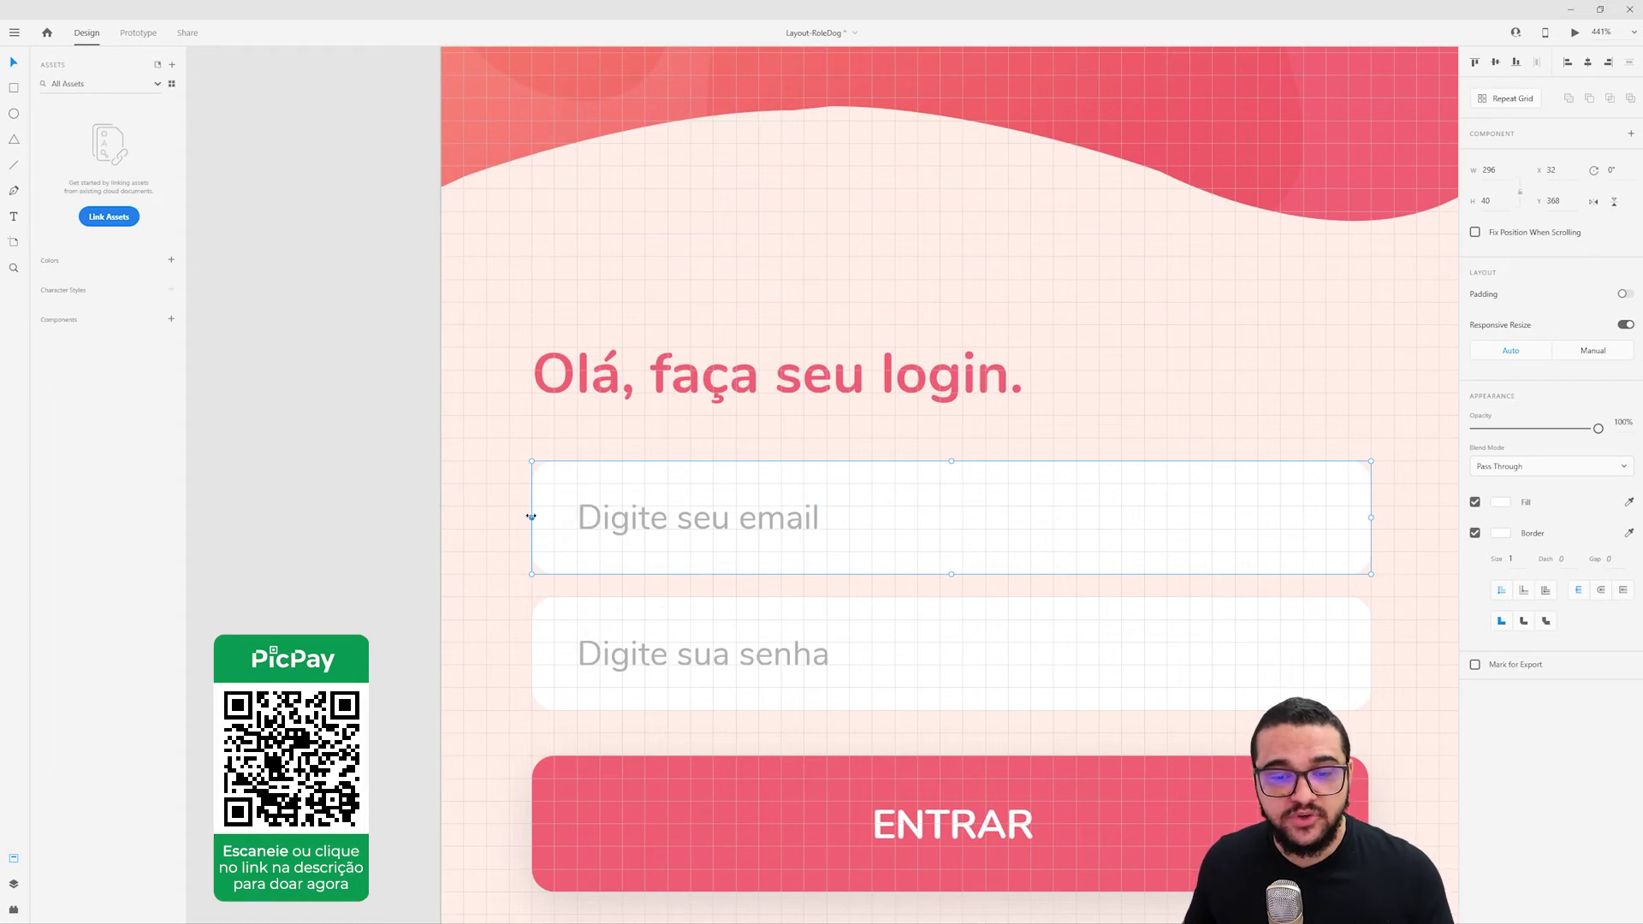
pyautogui.click(408, 485)
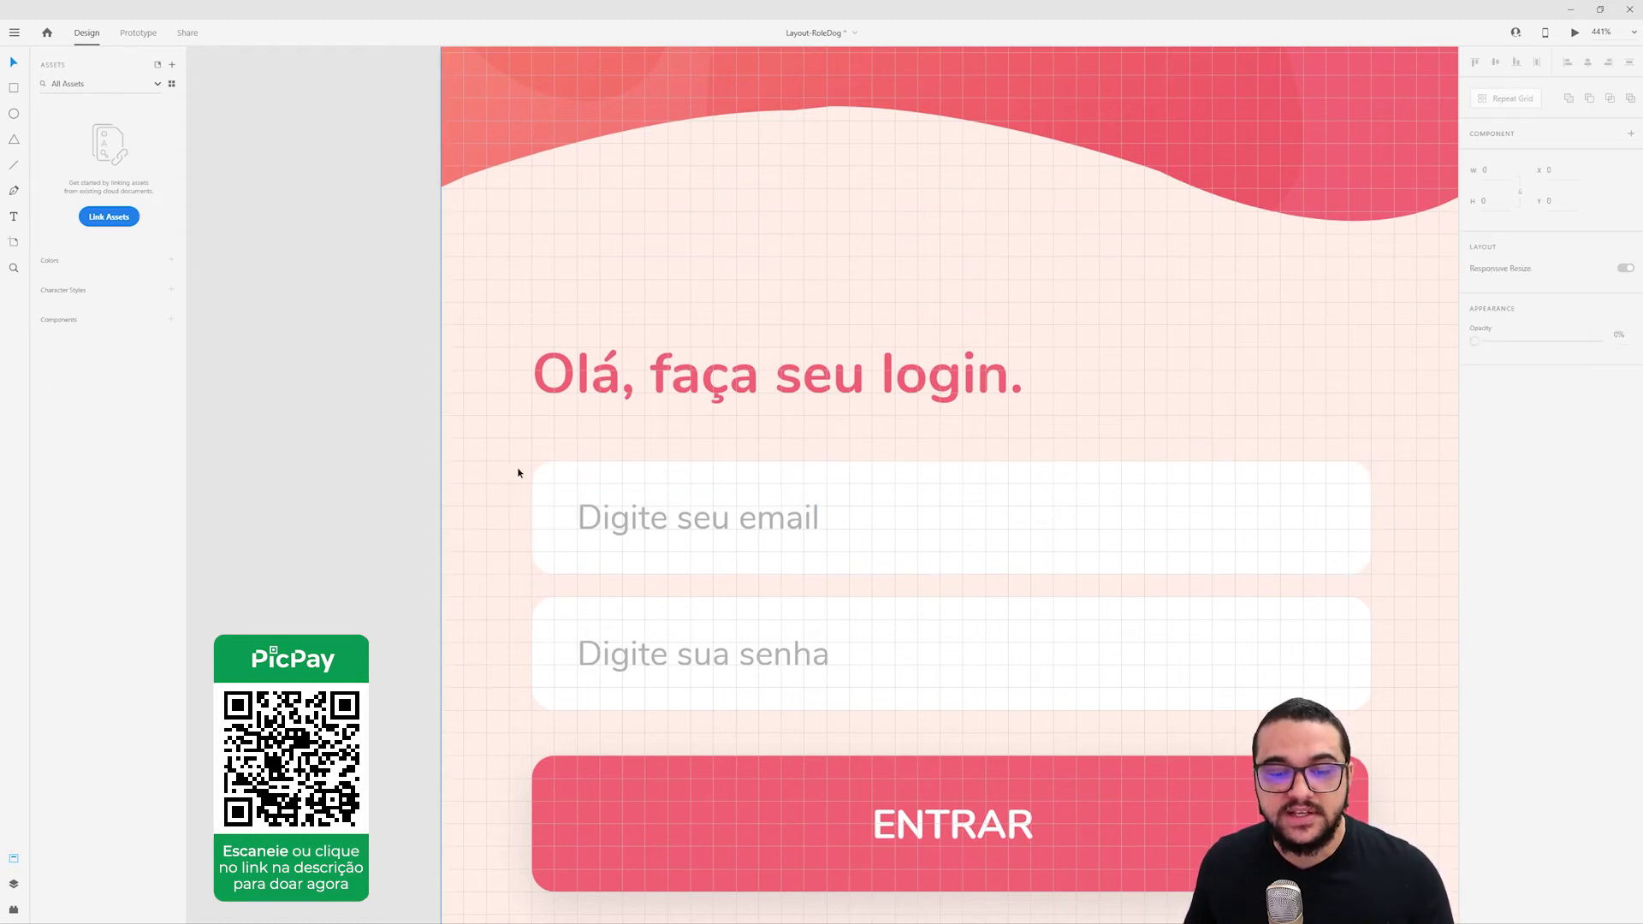
# Try stretching the email field's left edge outward to a width of 320, and return it to 296.
pyautogui.click(541, 474)
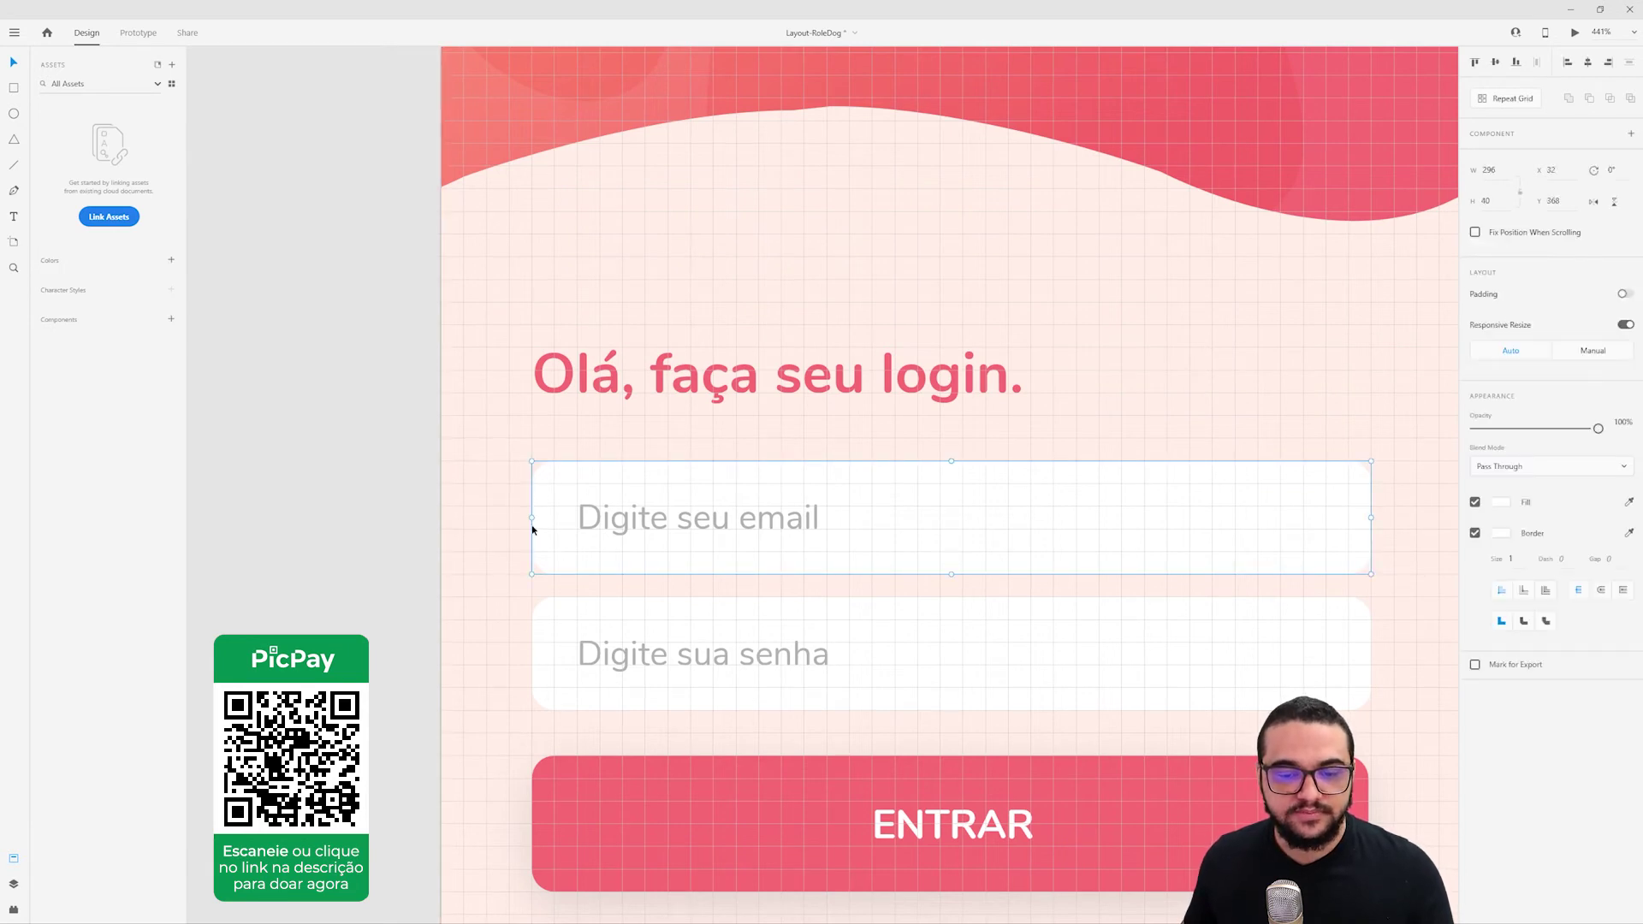
pyautogui.moveTo(530, 518); pyautogui.dragTo(453, 512)
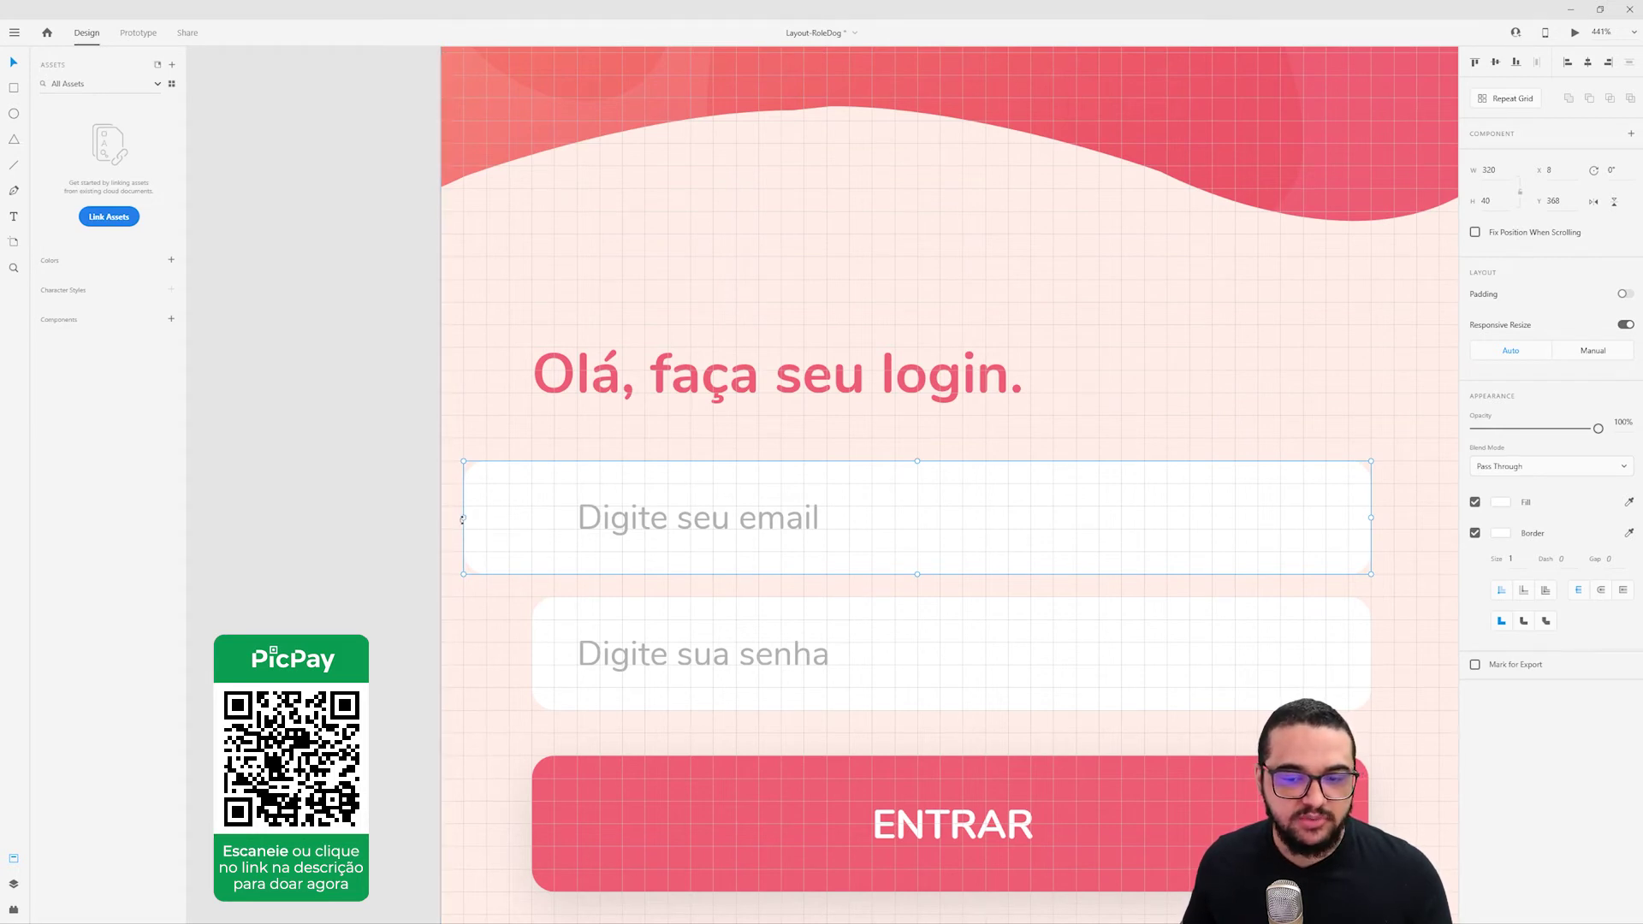
pyautogui.moveTo(463, 517); pyautogui.dragTo(531, 520)
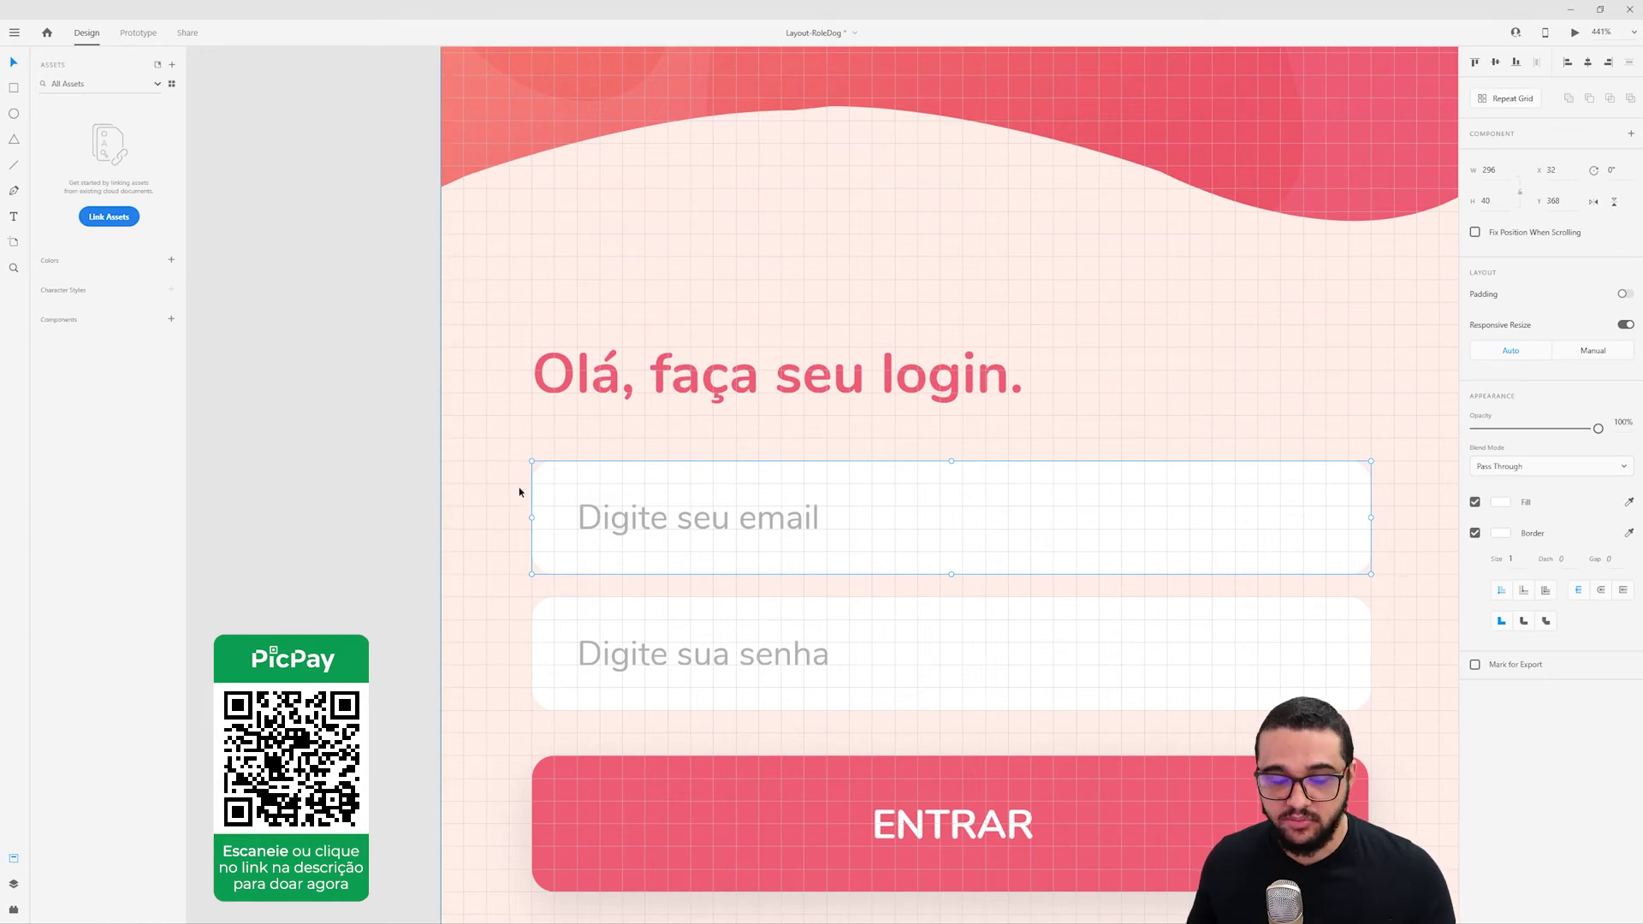
# Move the "Digite seu email" placeholder above the login heading and reduce the email field's height to 16.
pyautogui.hscroll(3, 617, 525)
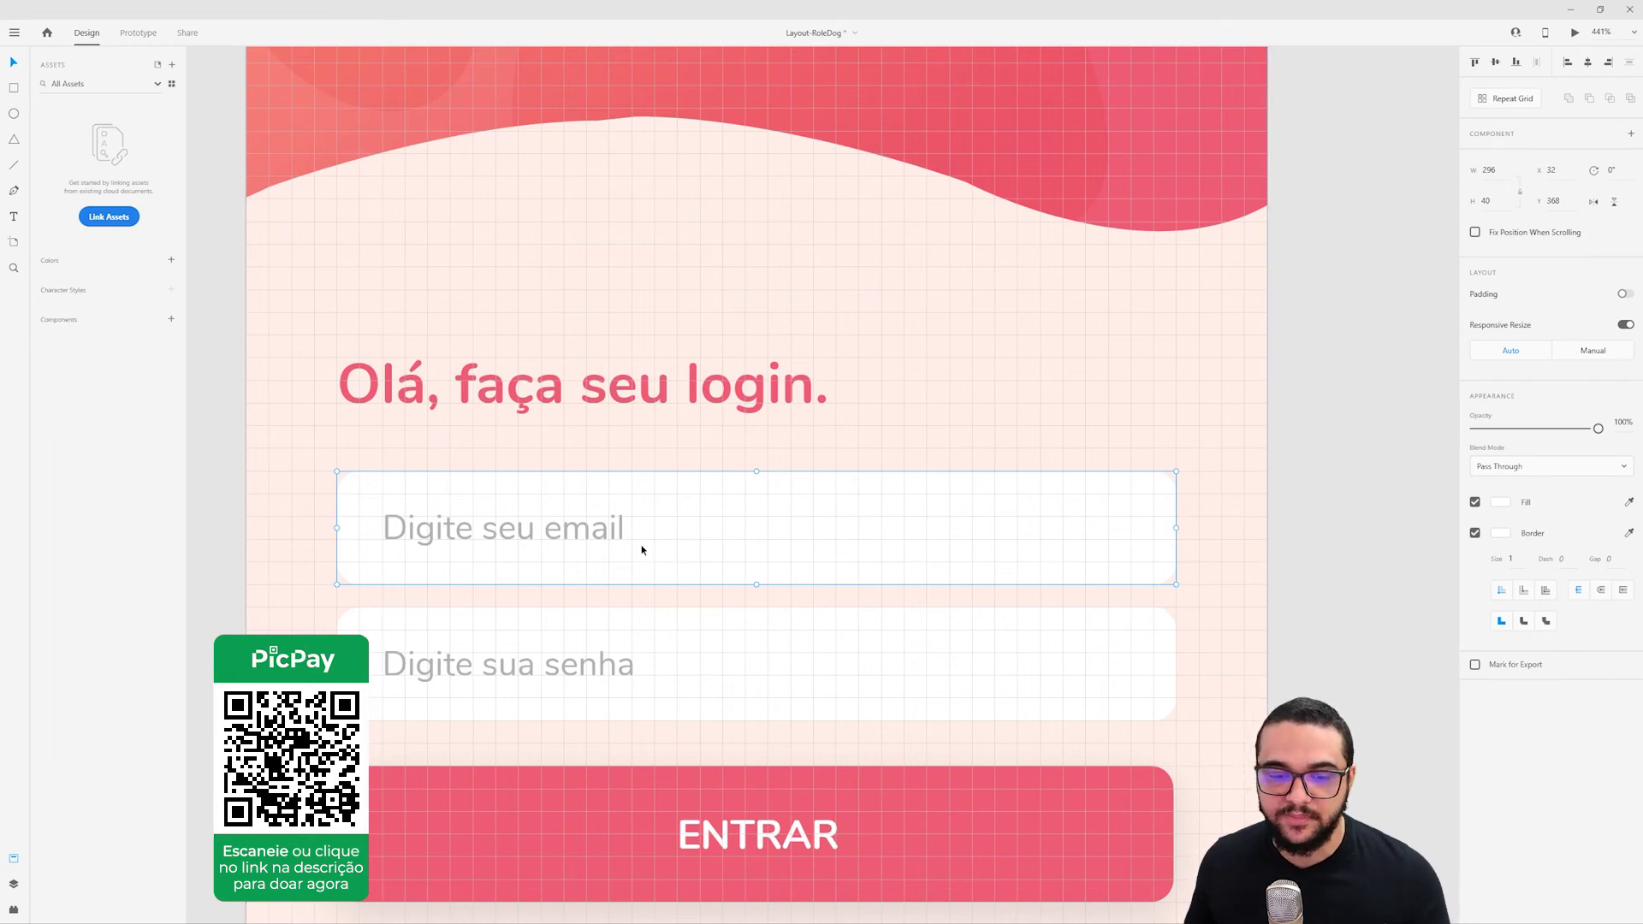
pyautogui.doubleClick(557, 540)
pyautogui.moveTo(557, 539); pyautogui.dragTo(680, 285)
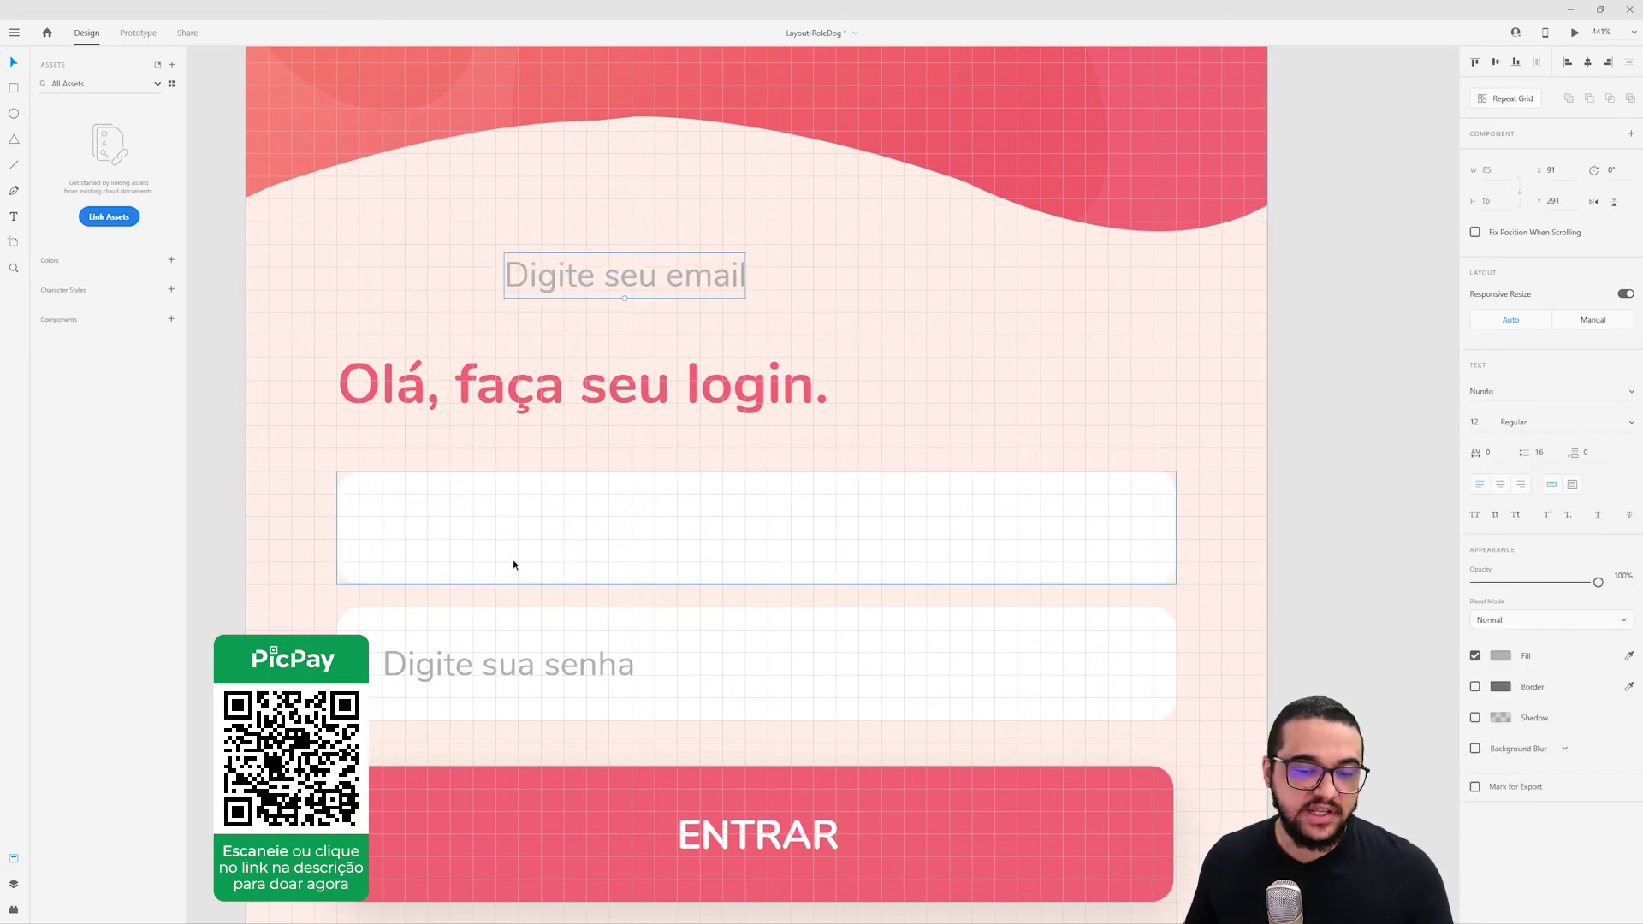
pyautogui.click(587, 540)
pyautogui.moveTo(756, 585); pyautogui.dragTo(756, 516)
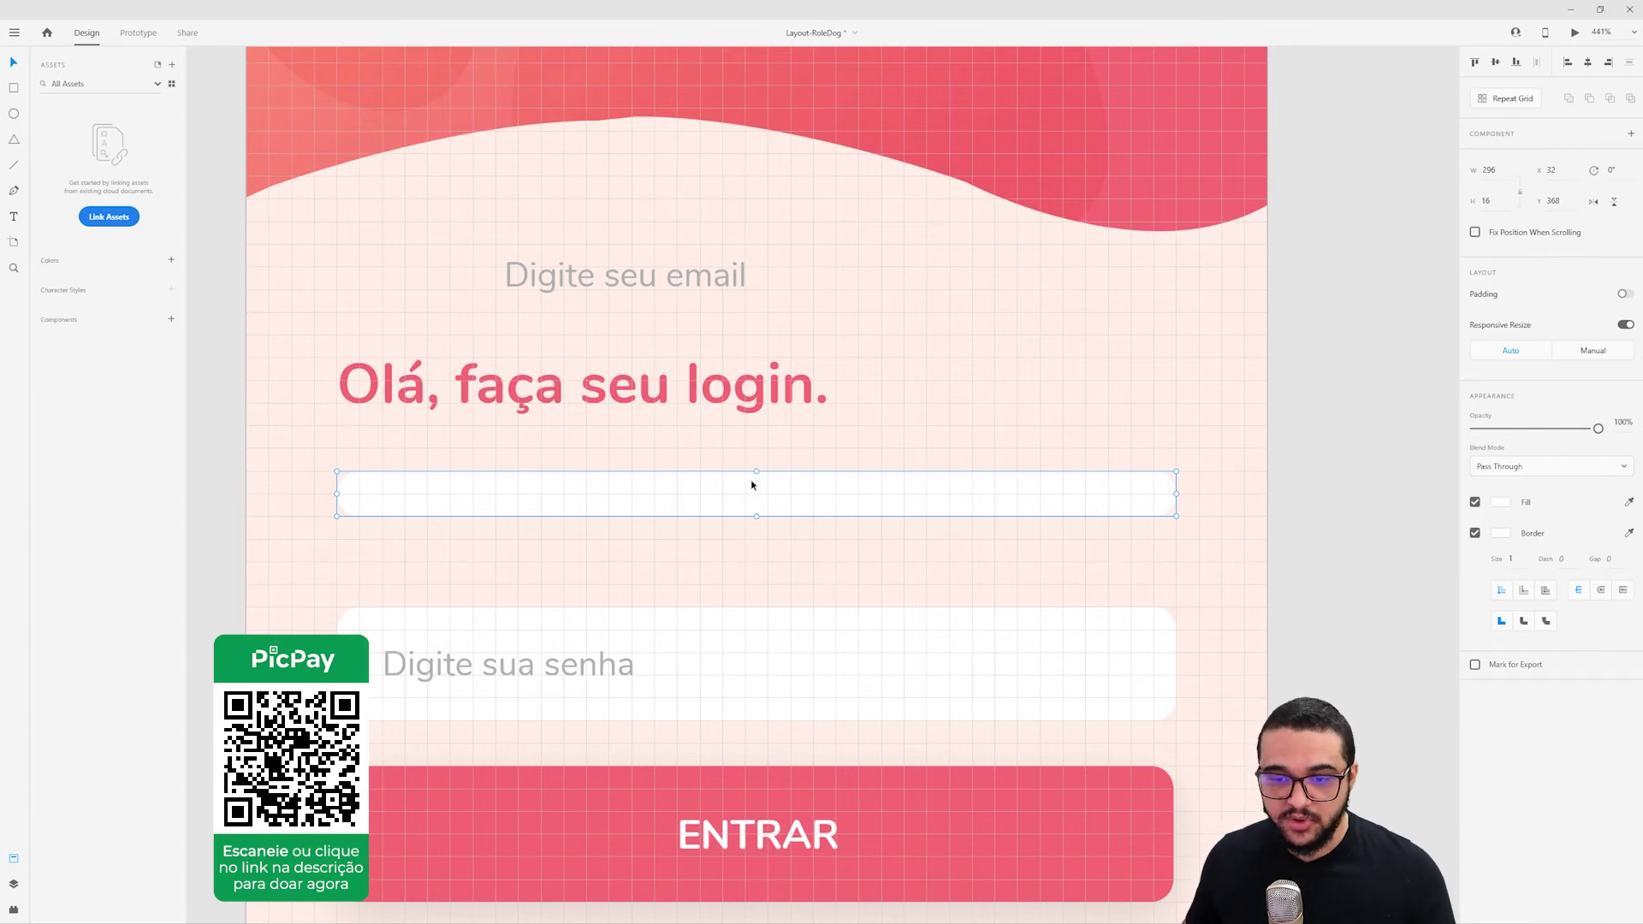
# Move the "Digite seu email" placeholder back into the email field and increase the field's height to 40.
pyautogui.moveTo(629, 283); pyautogui.dragTo(504, 532)
pyautogui.click(565, 487)
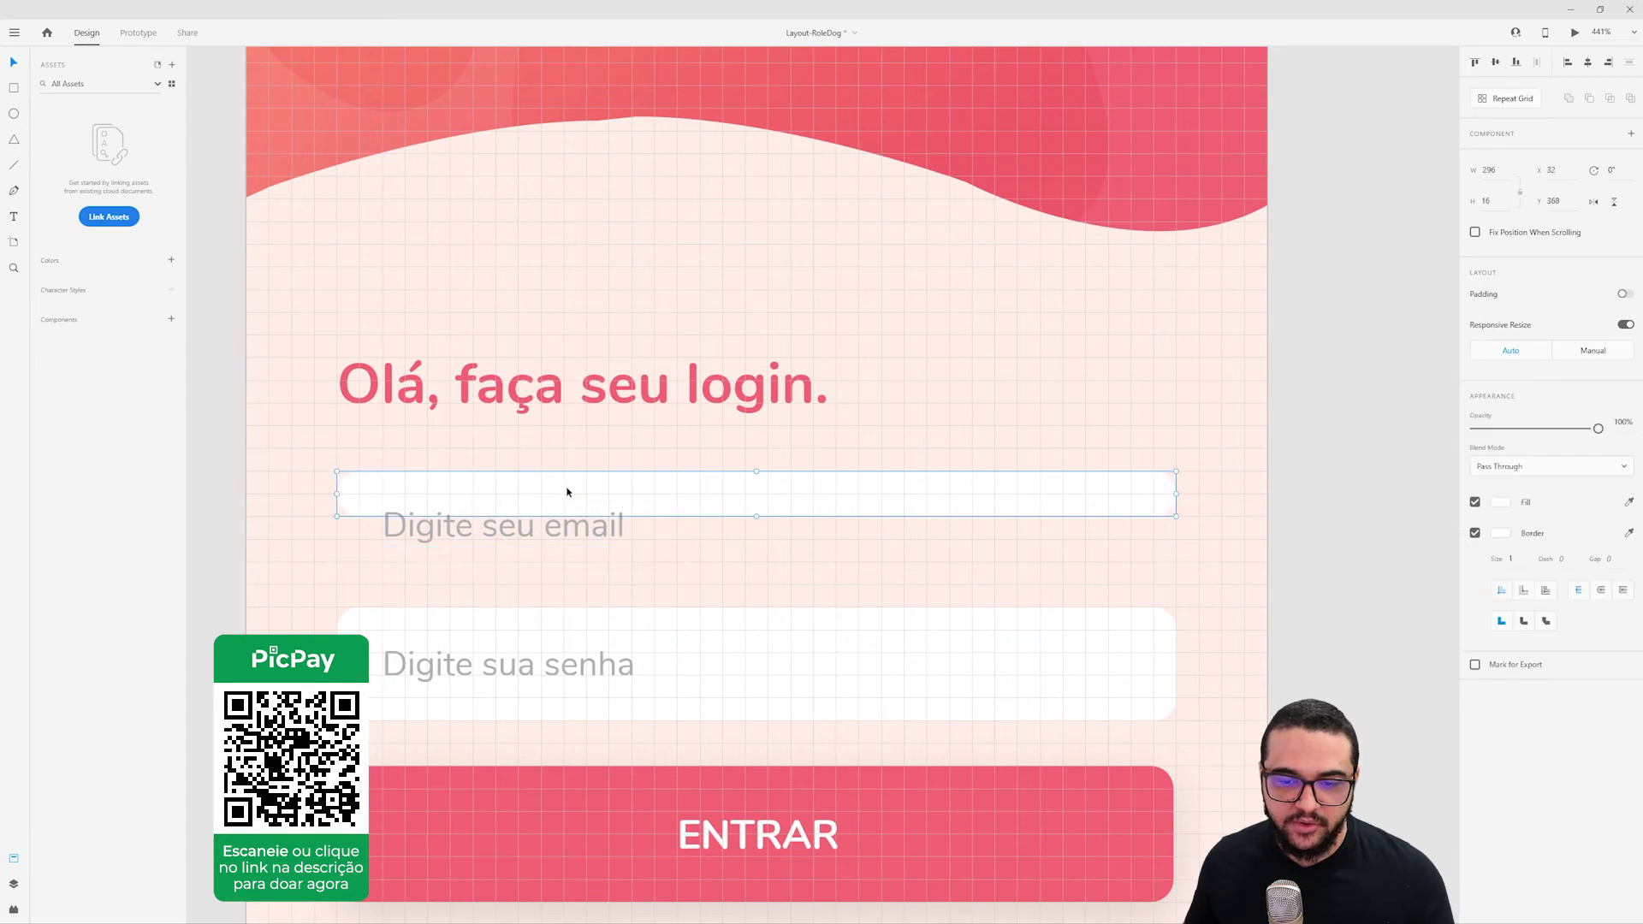
pyautogui.moveTo(758, 517); pyautogui.dragTo(757, 579)
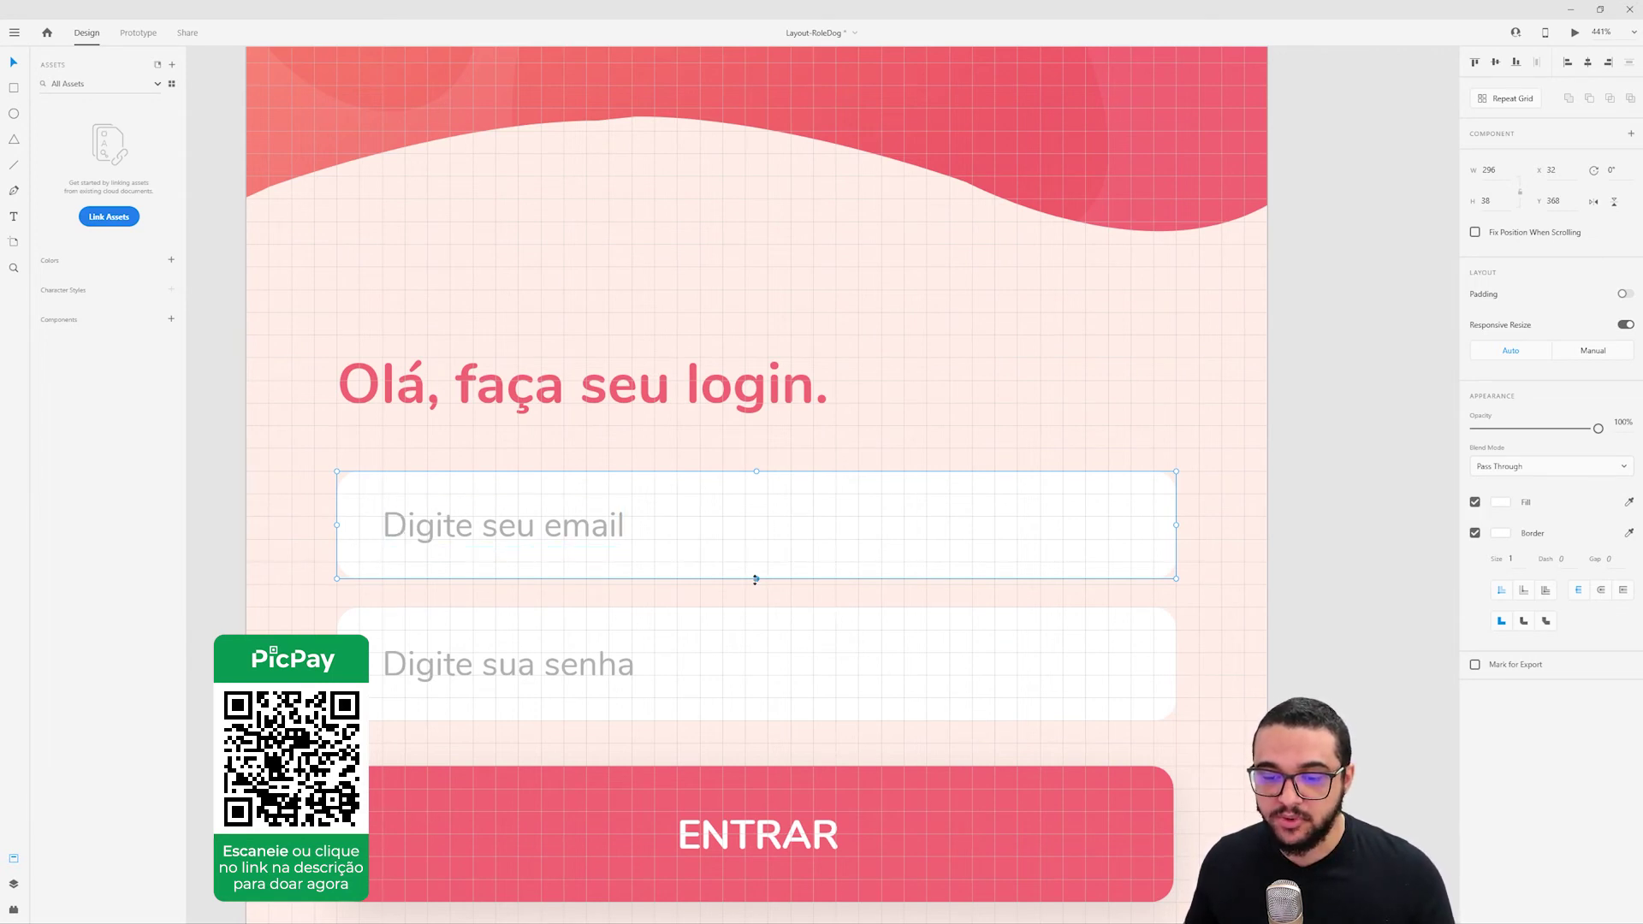
pyautogui.moveTo(757, 581); pyautogui.dragTo(756, 585)
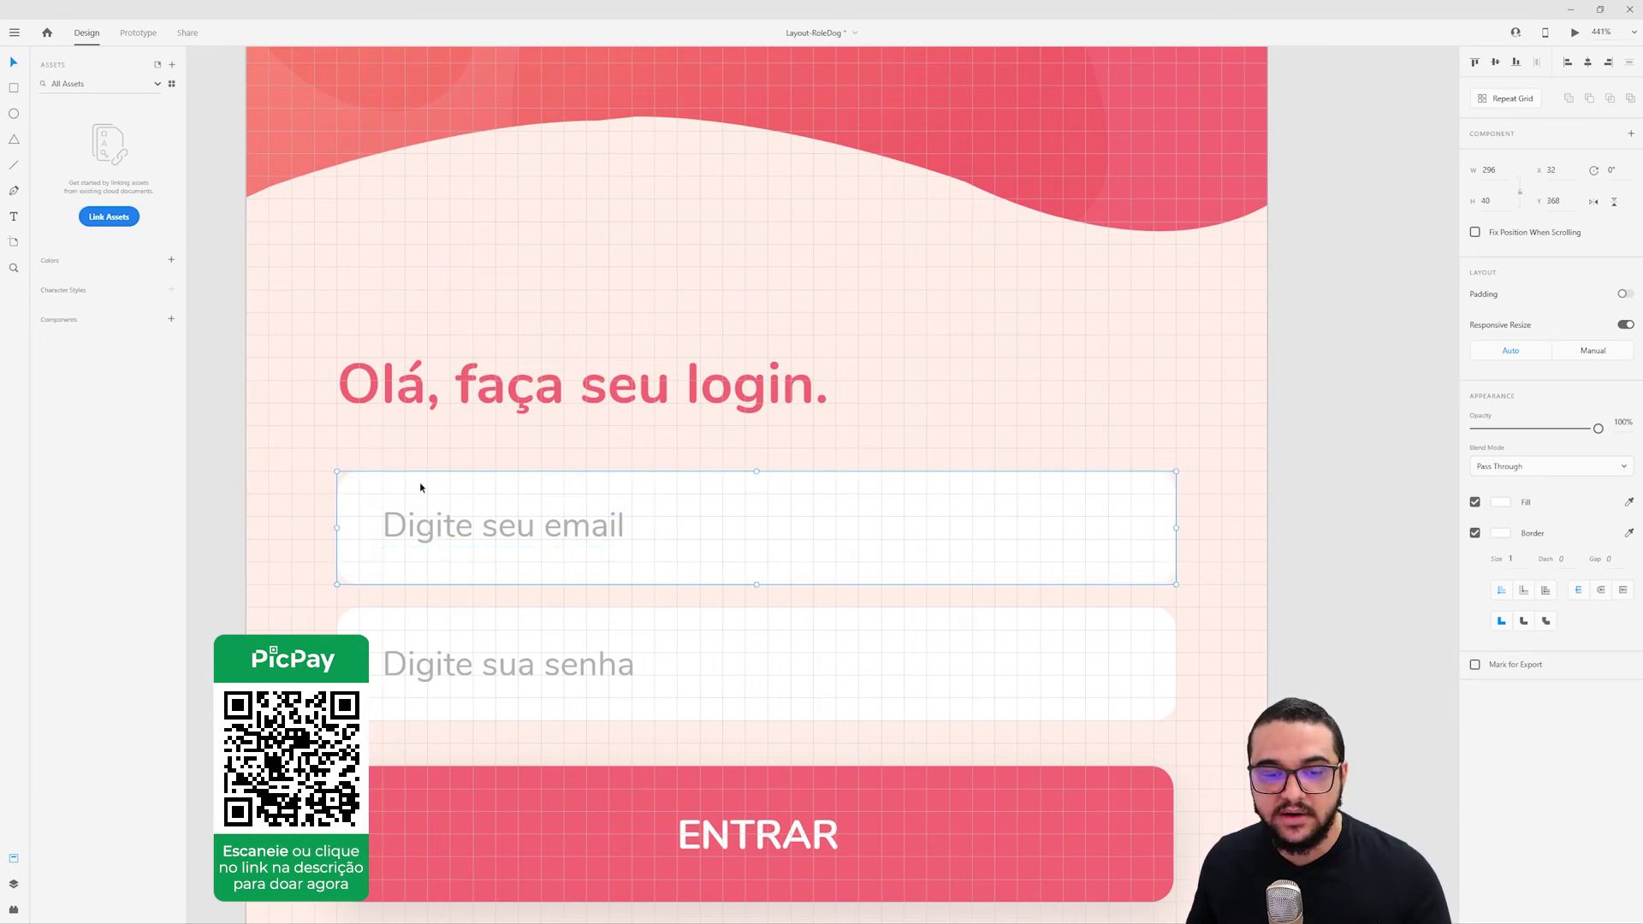
# Draw three spacing rectangles in the email field: 16 by 40 before the placeholder, one above it, and about 100 by 16 below it.
pyautogui.click(418, 518)
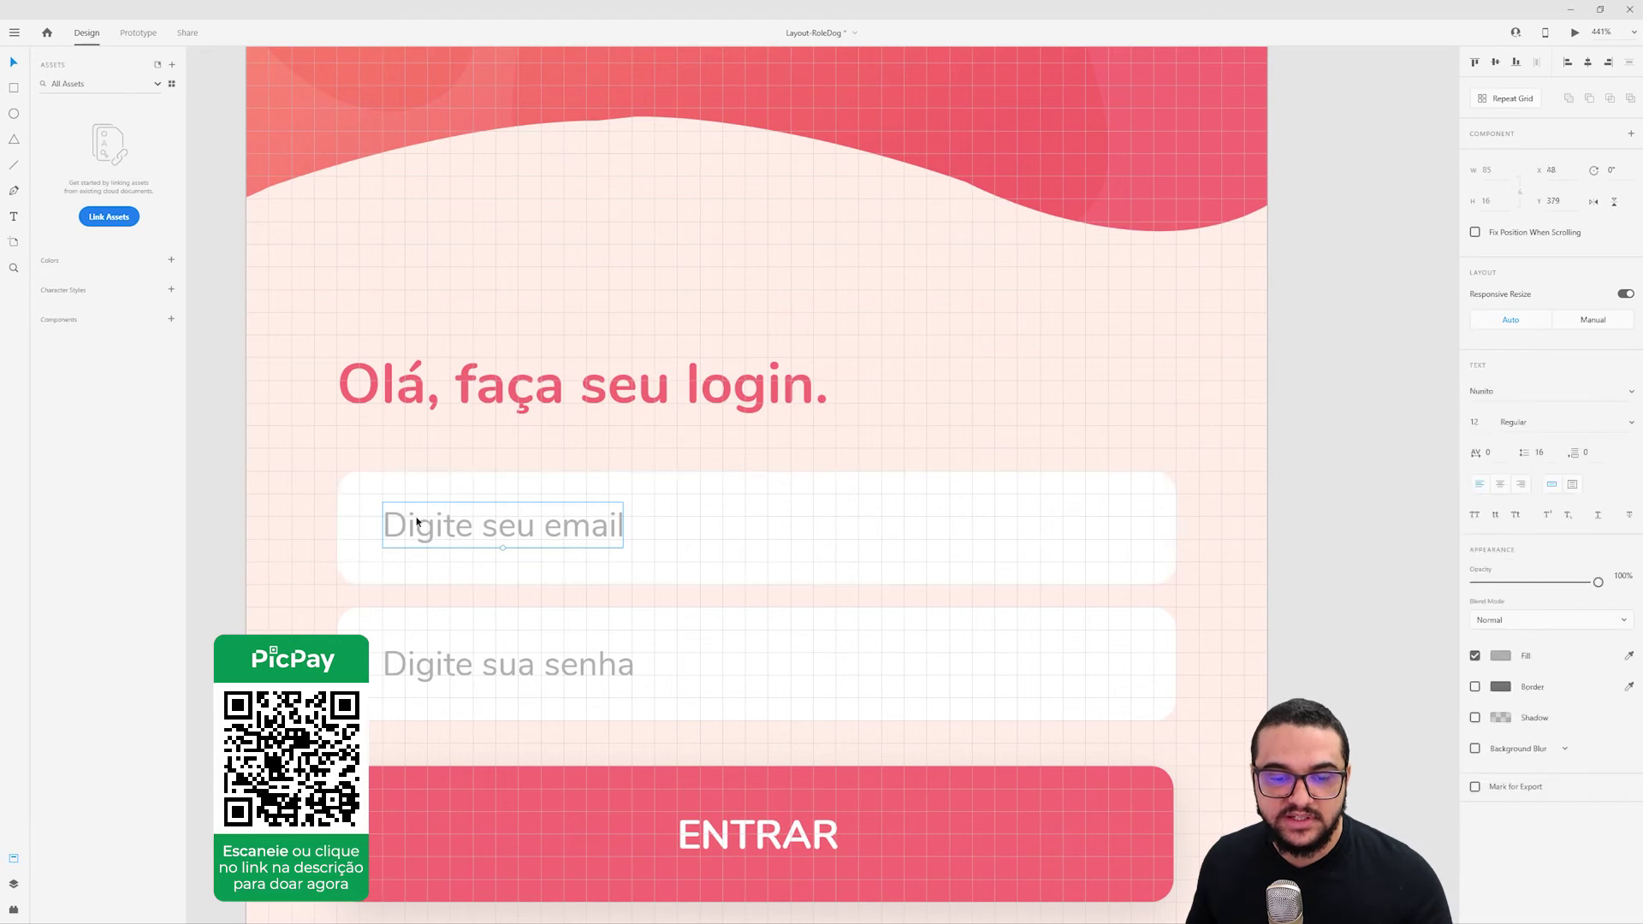
pyautogui.press('r')
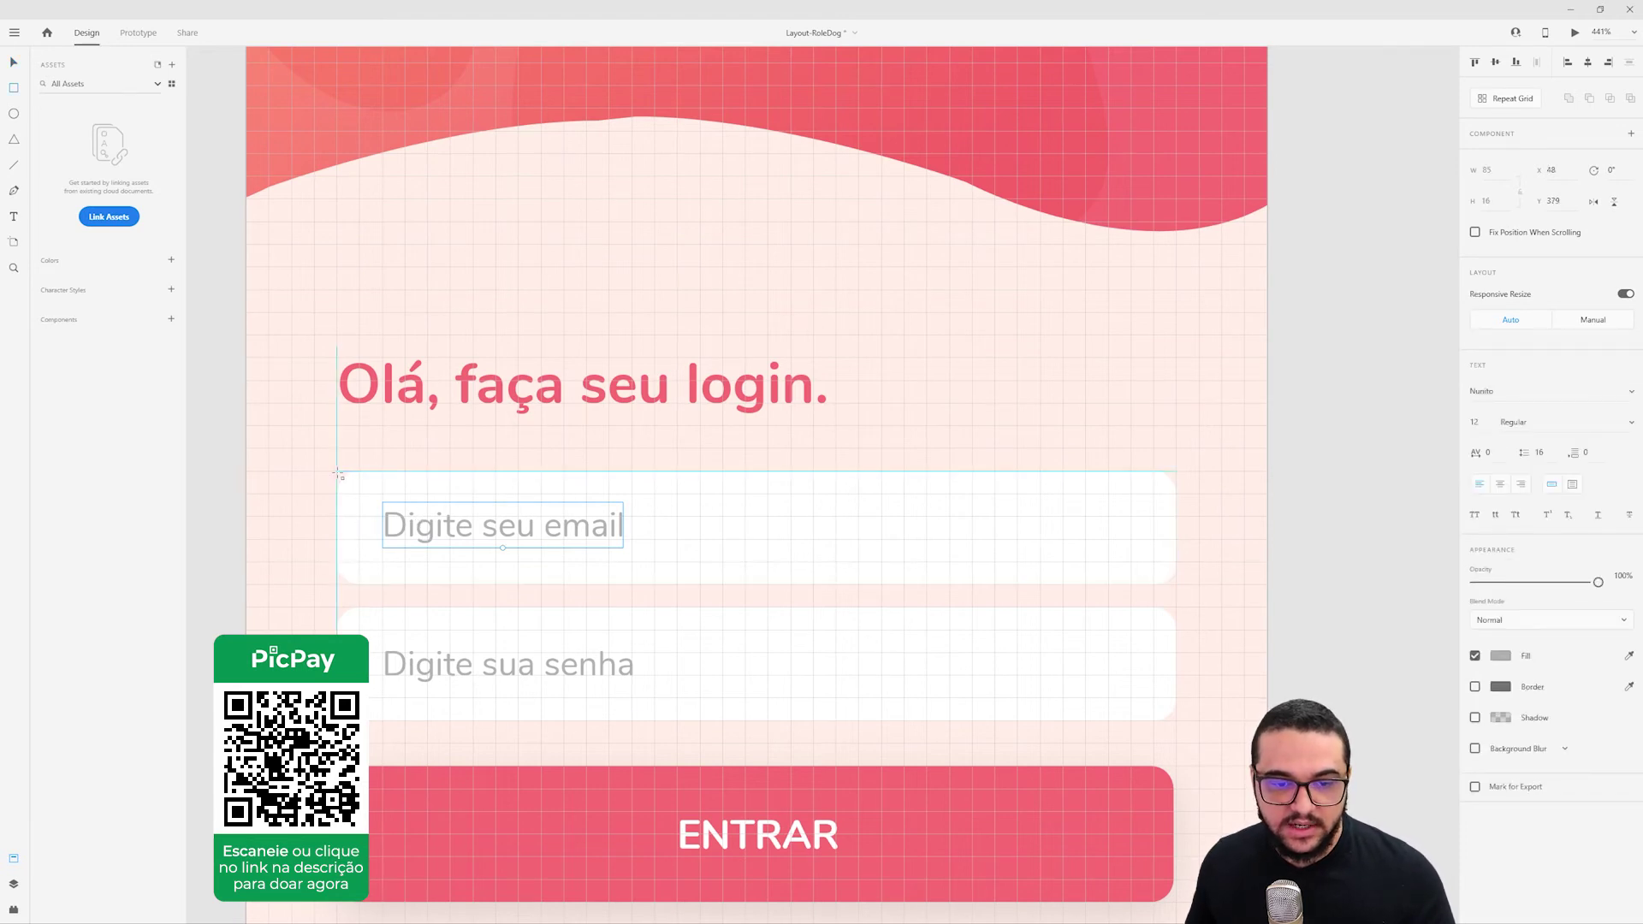
pyautogui.moveTo(338, 471); pyautogui.dragTo(382, 584)
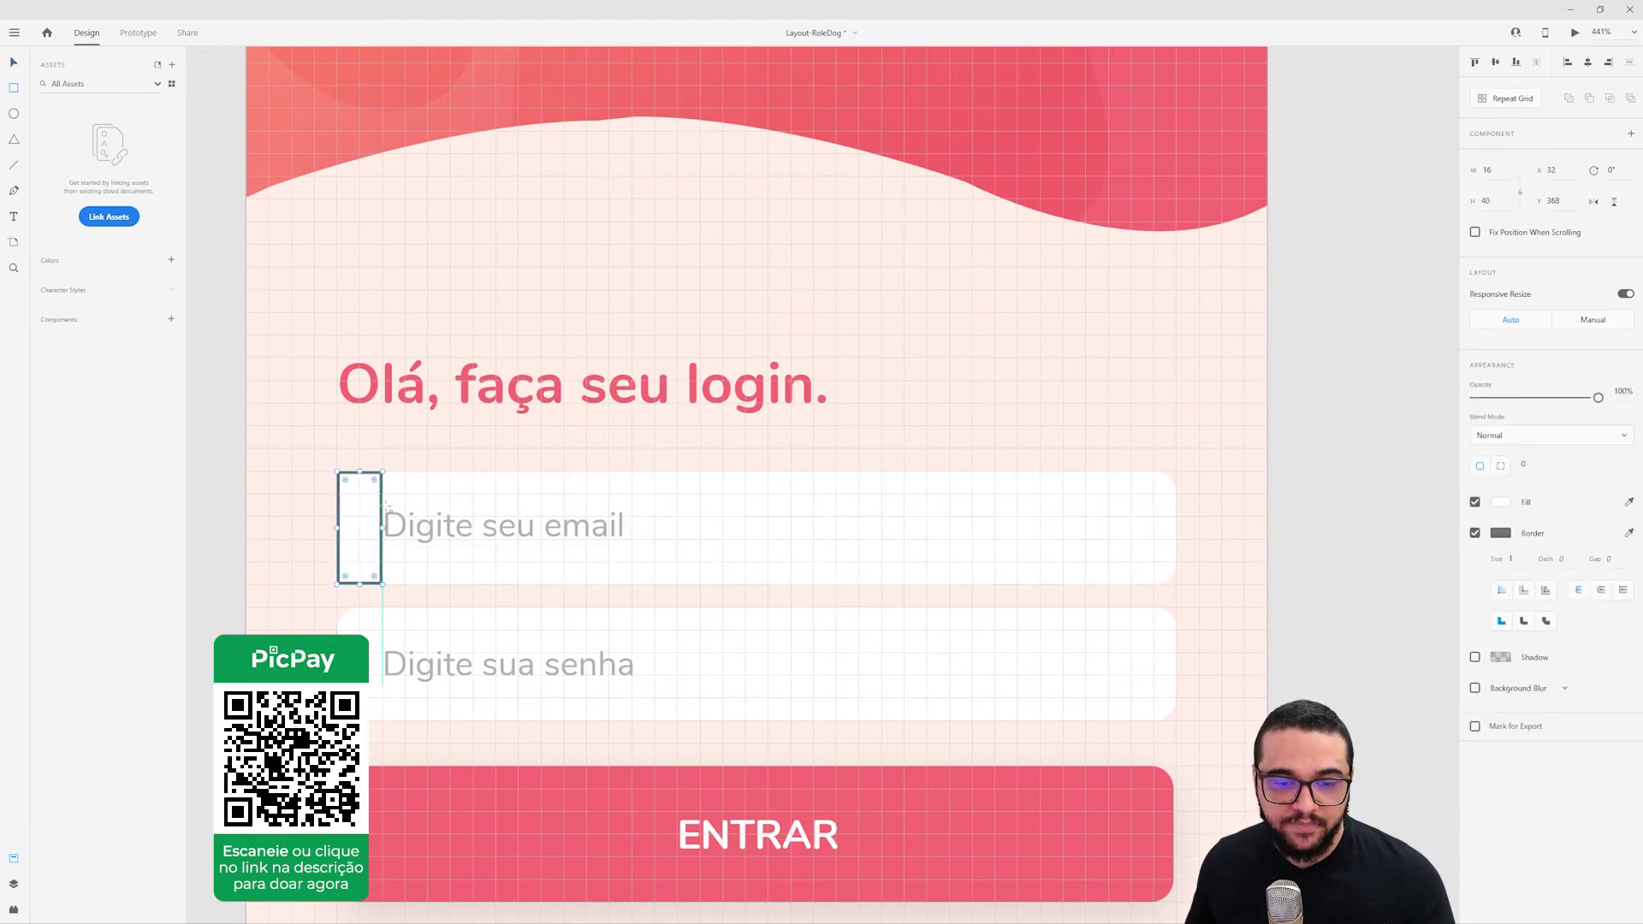
pyautogui.moveTo(406, 472); pyautogui.dragTo(685, 510)
pyautogui.moveTo(676, 583); pyautogui.dragTo(393, 540)
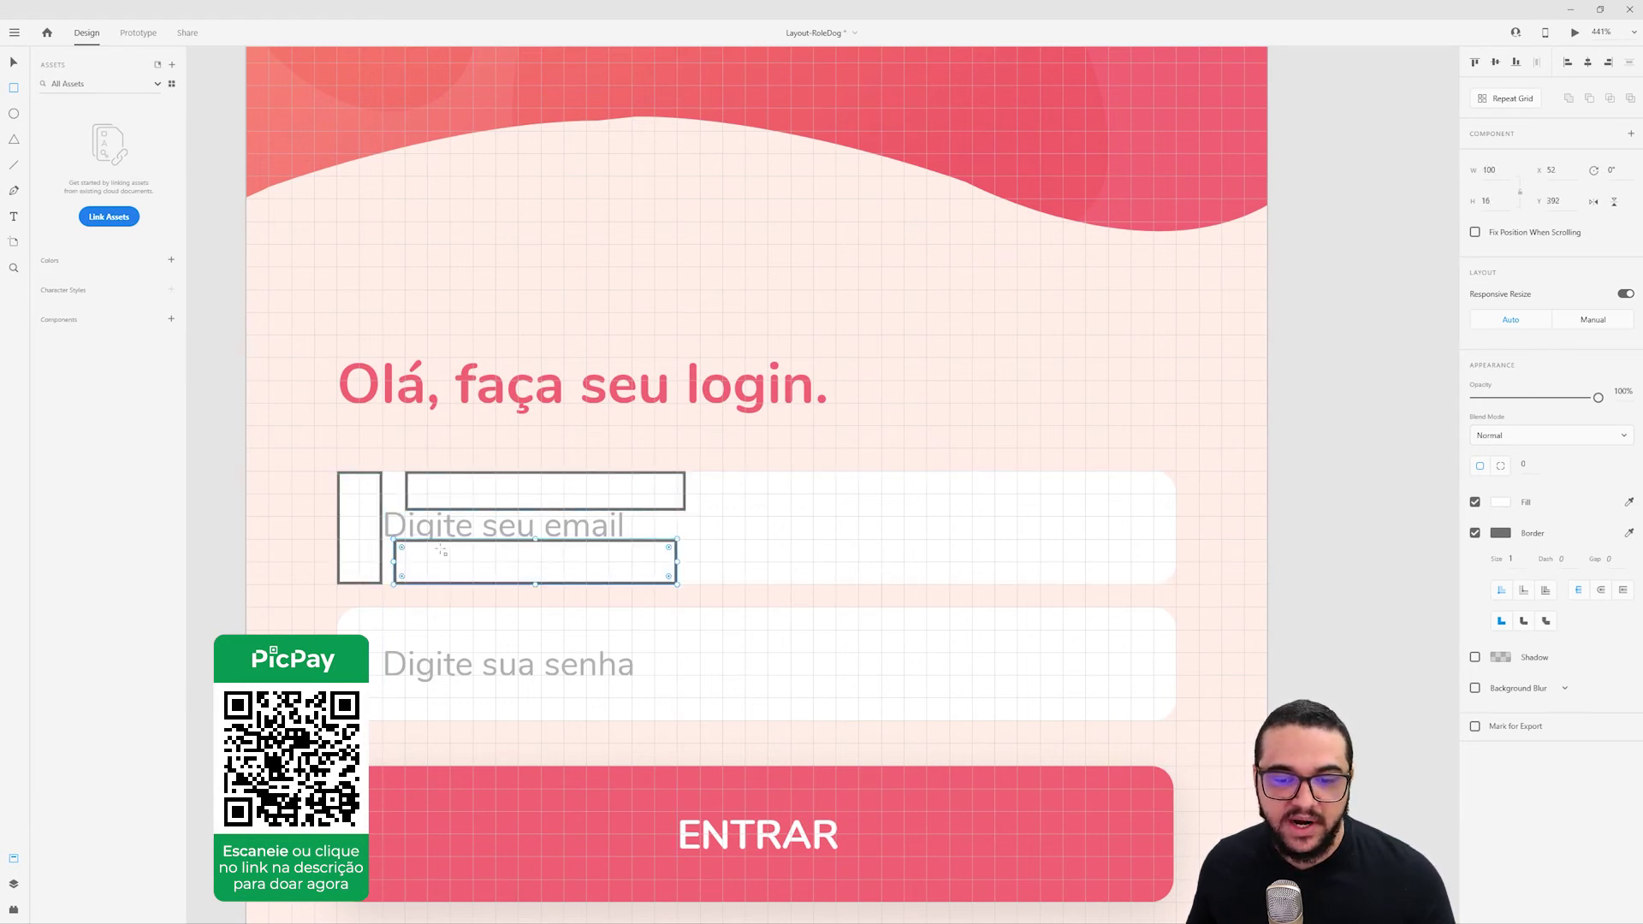
pyautogui.press('v')
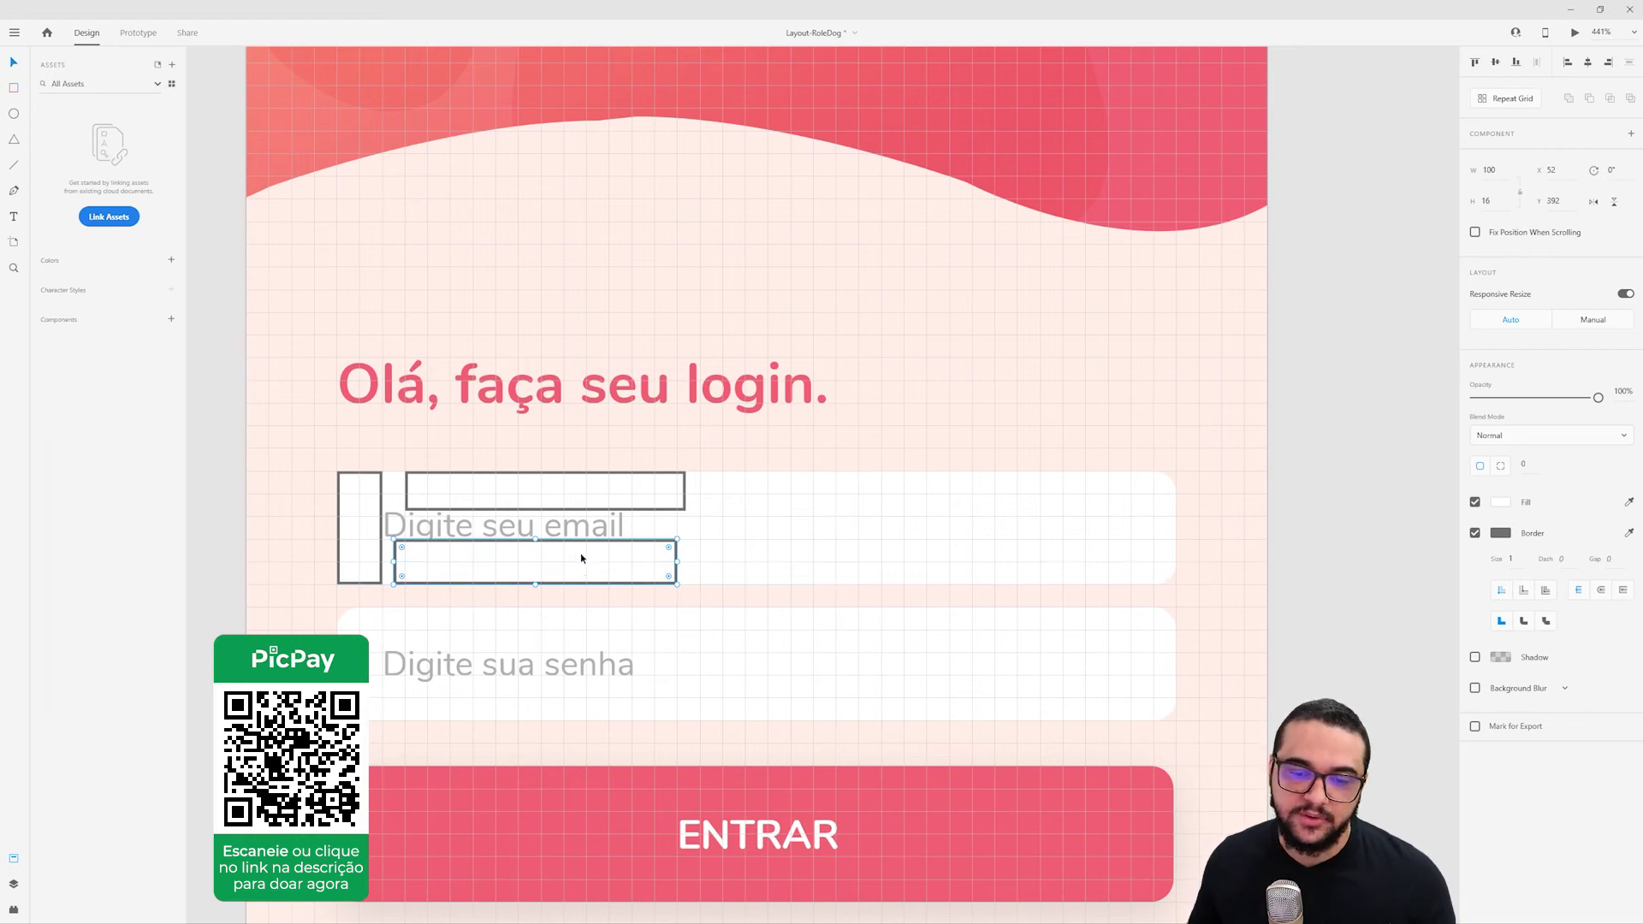
# Delete the three spacing rectangles around the email placeholder.
pyautogui.press('Delete')
pyautogui.click(539, 501)
pyautogui.press('Delete')
pyautogui.click(358, 518)
pyautogui.press('Delete')
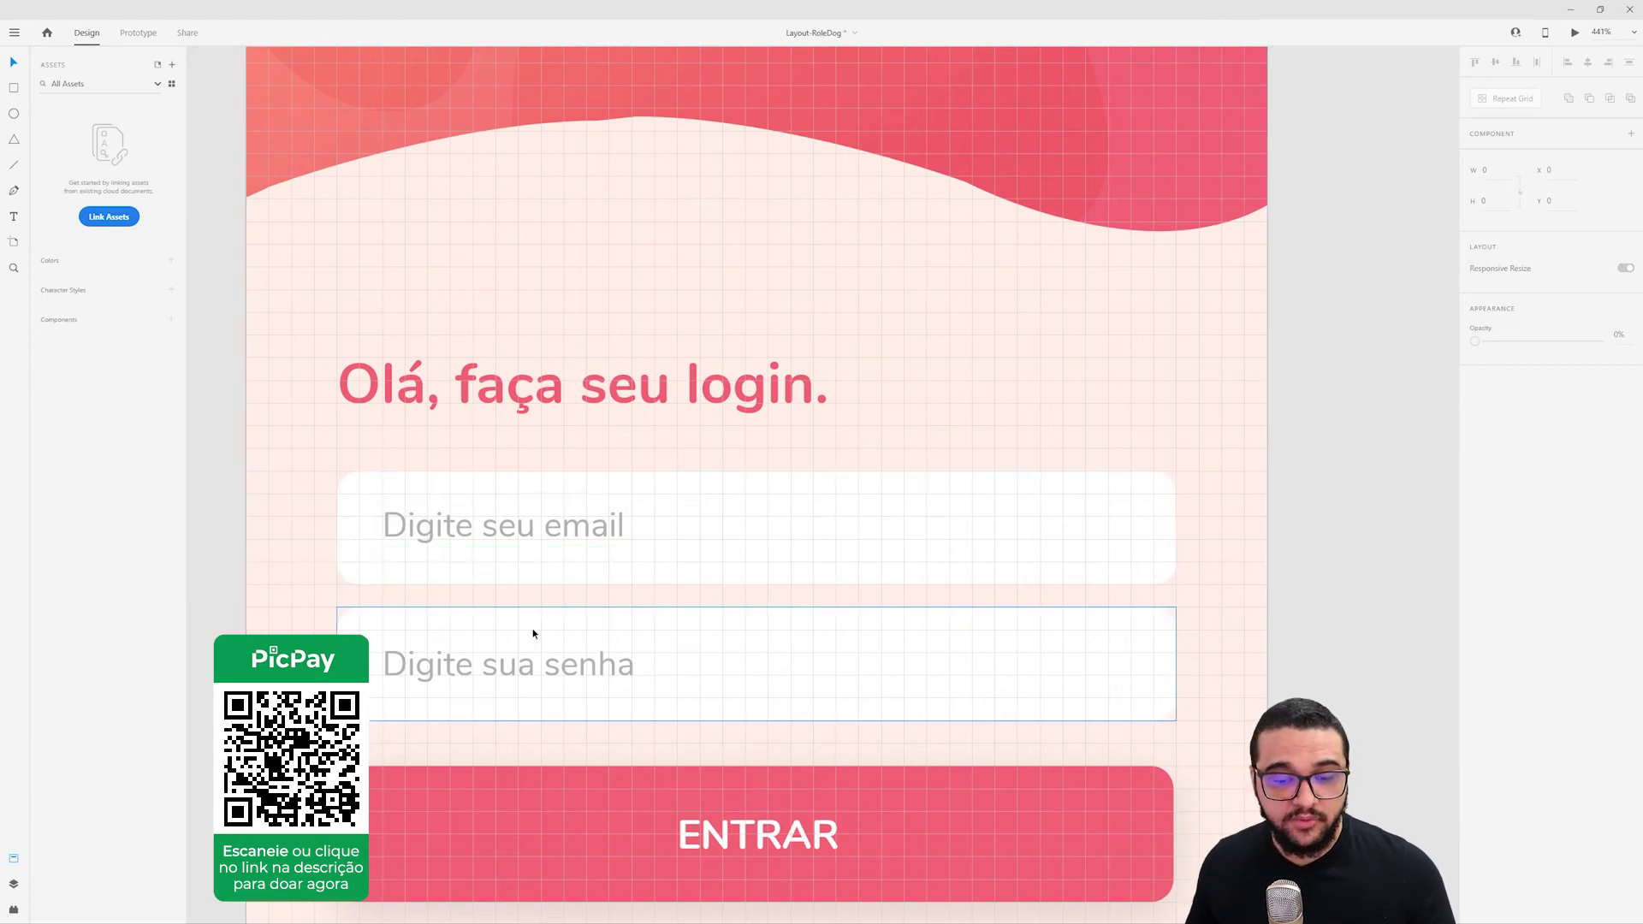
# Delete the "Digite sua senha" placeholder and the password field behind it.
pyautogui.click(548, 678)
pyautogui.press('Delete')
pyautogui.click(734, 678)
pyautogui.press('Delete')
# Try placing the "Olá, faça seu login." heading directly above the email field, and return it to Y 324.
pyautogui.click(641, 524)
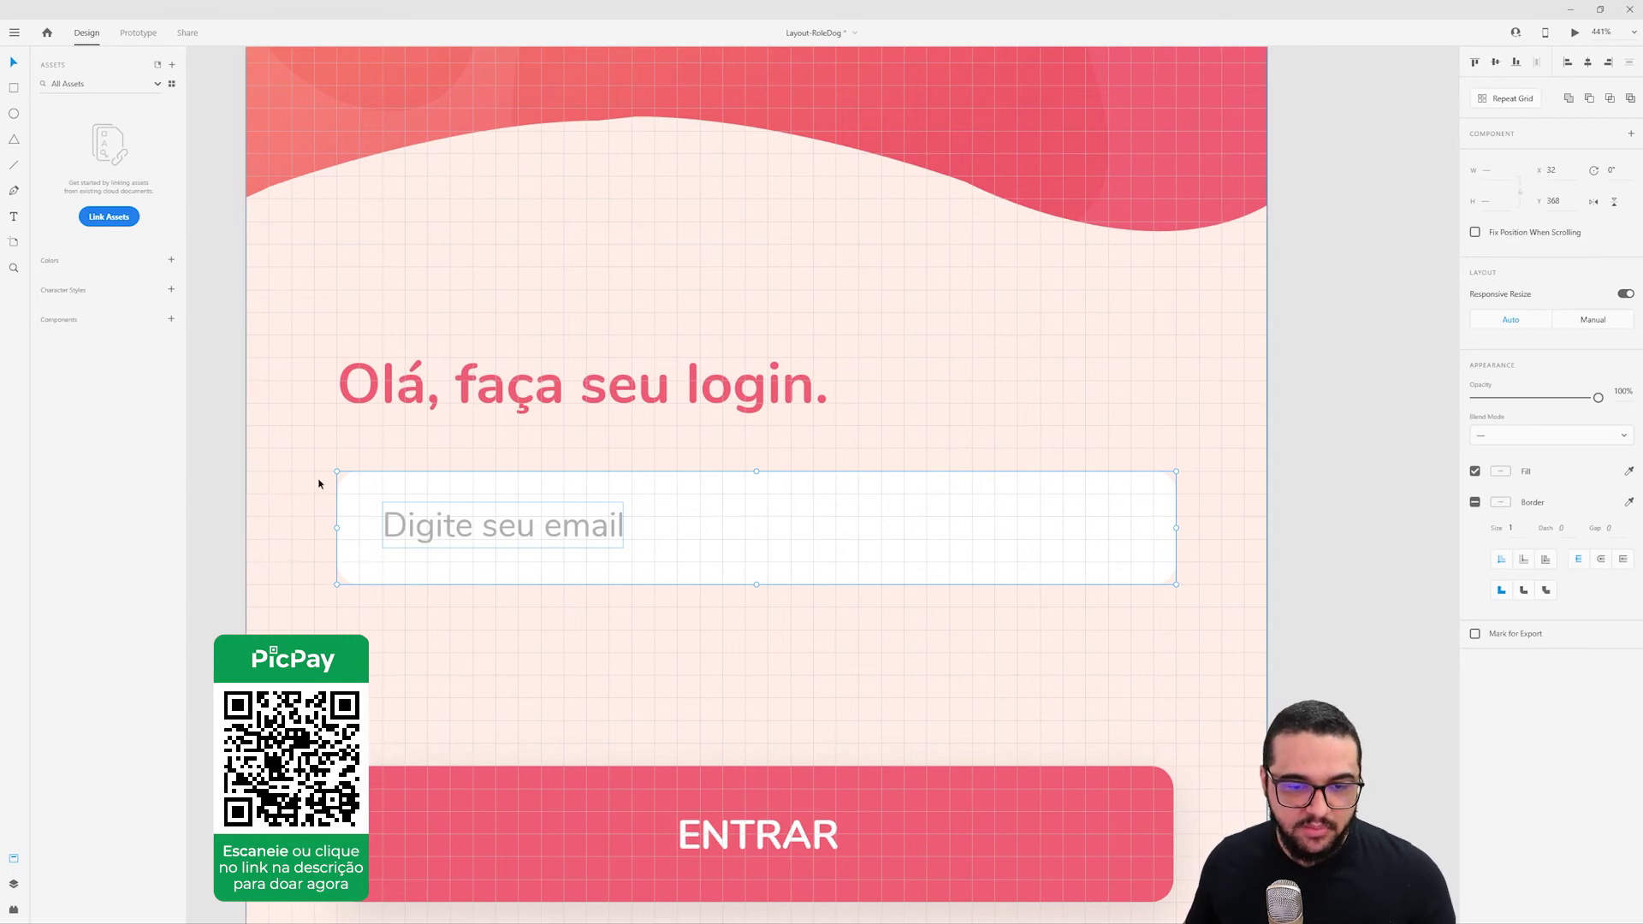
pyautogui.click(397, 466)
pyautogui.moveTo(441, 390); pyautogui.dragTo(456, 442)
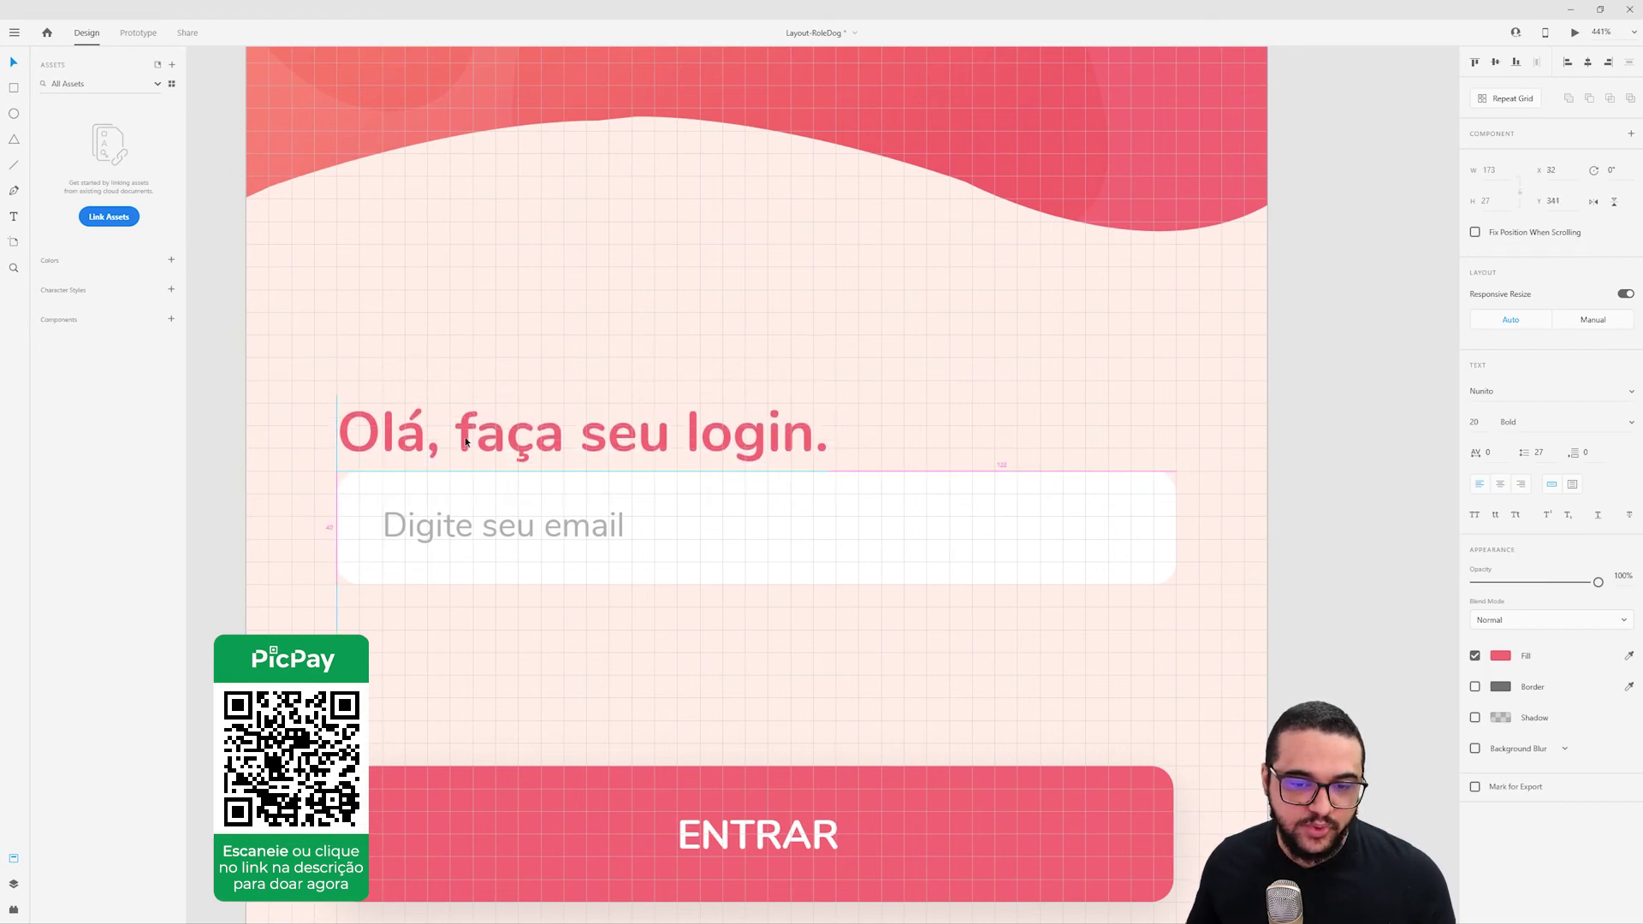
pyautogui.hotkey('shift', 'Up')
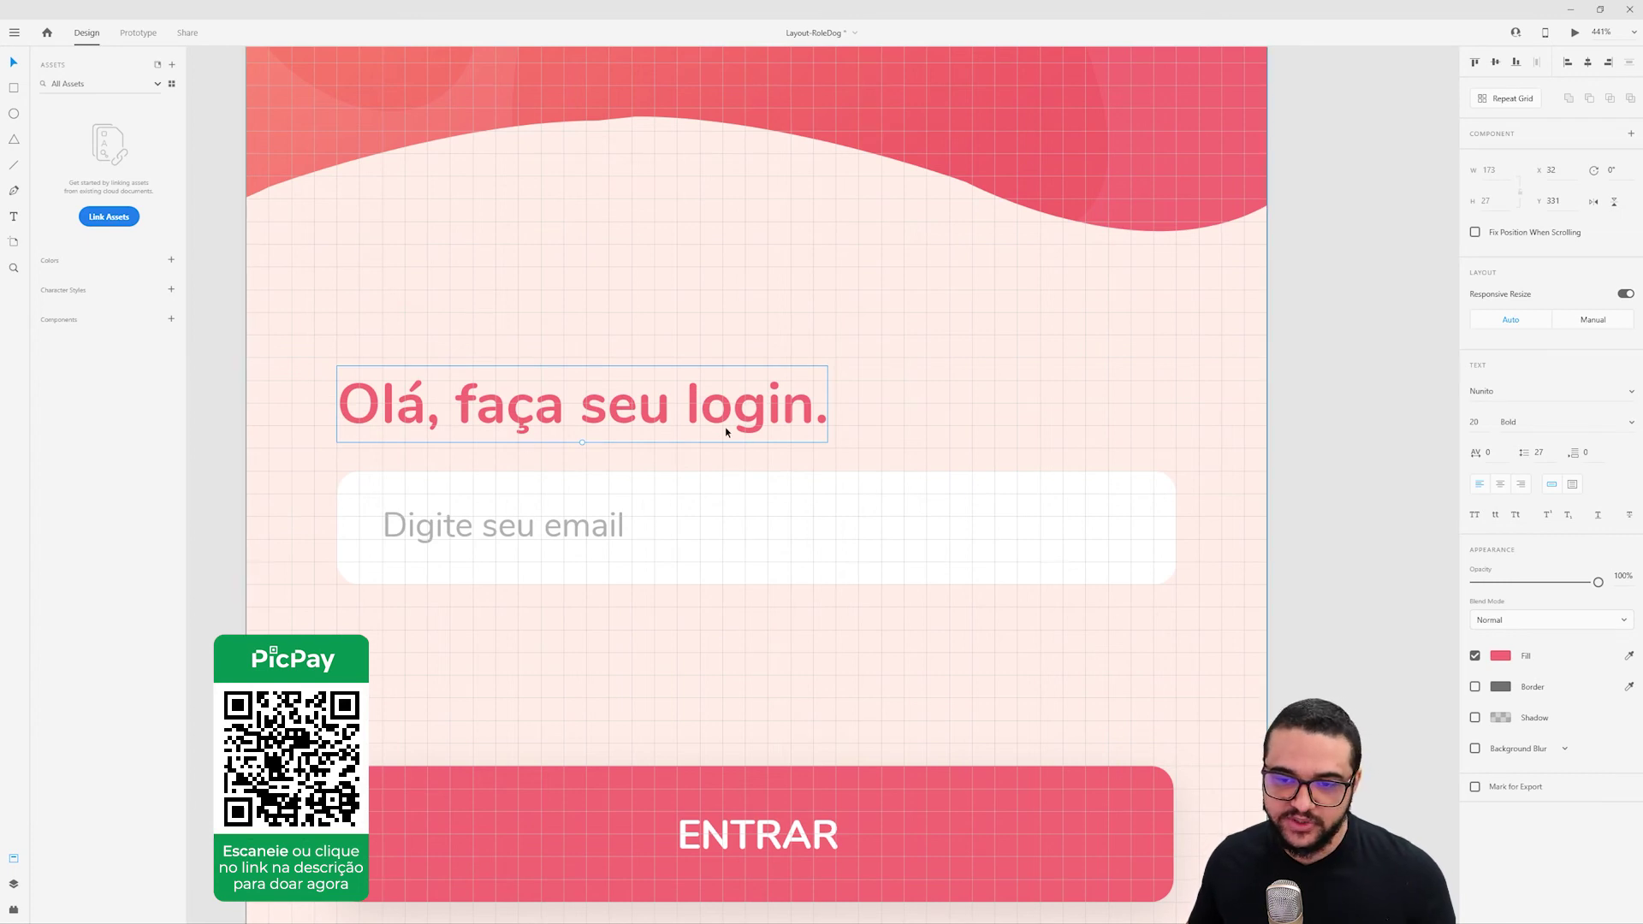
pyautogui.moveTo(685, 415)
pyautogui.mouseDown()
pyautogui.moveTo(681, 381)
pyautogui.moveTo(687, 394)
pyautogui.mouseUp()
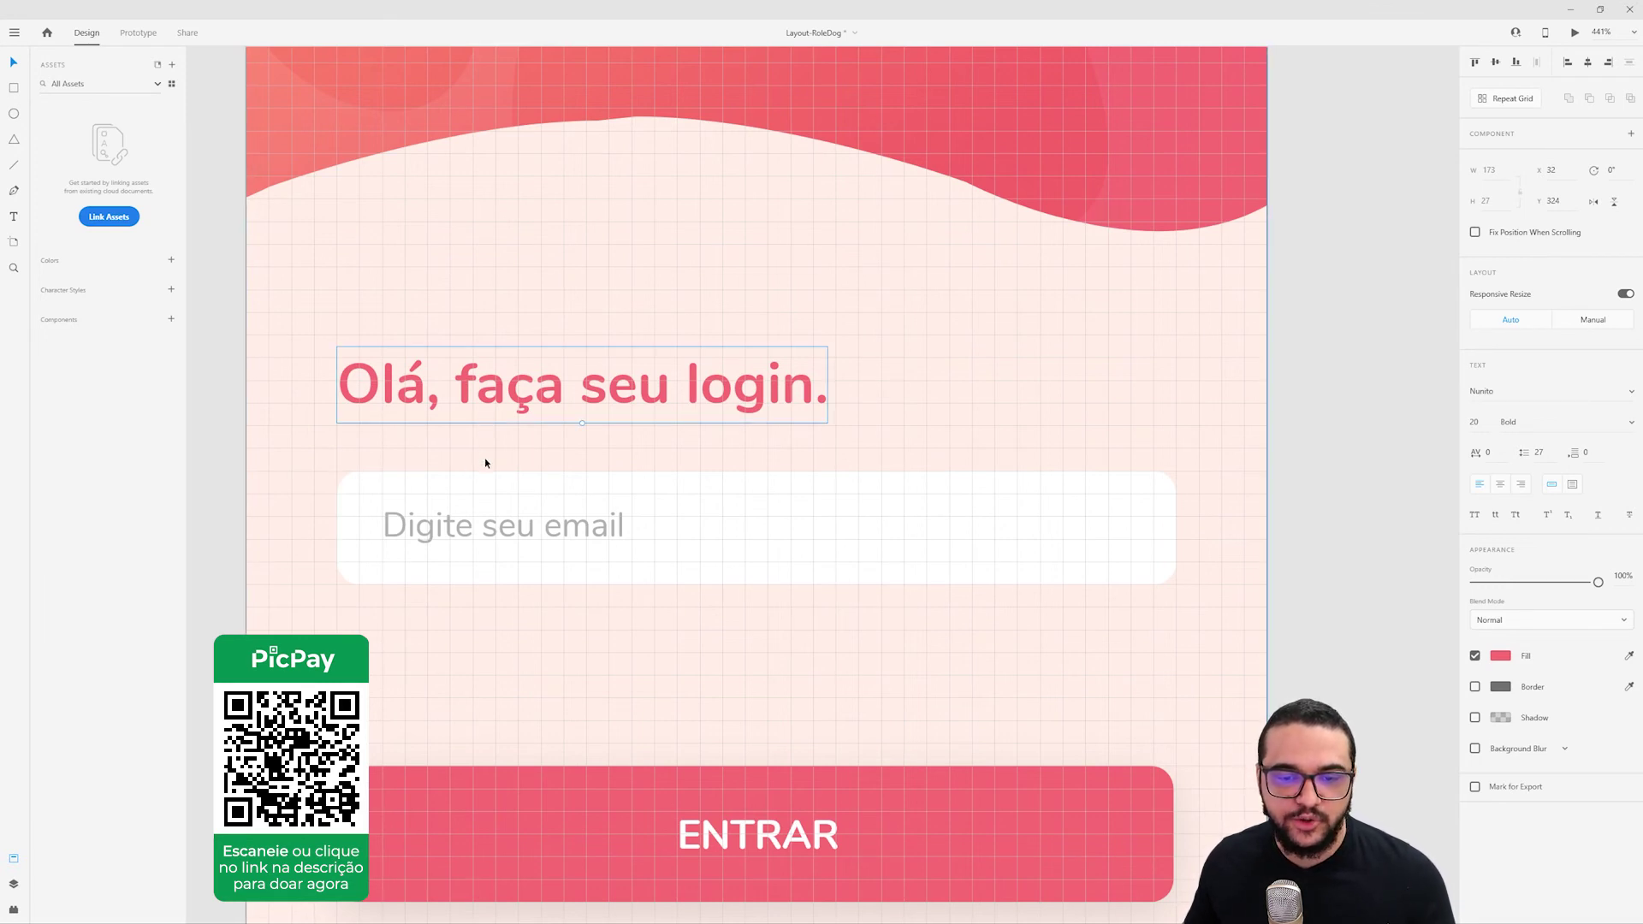
# Duplicate the email field with its placeholder below the original, placing the copied field at Y 416.
pyautogui.click(488, 525)
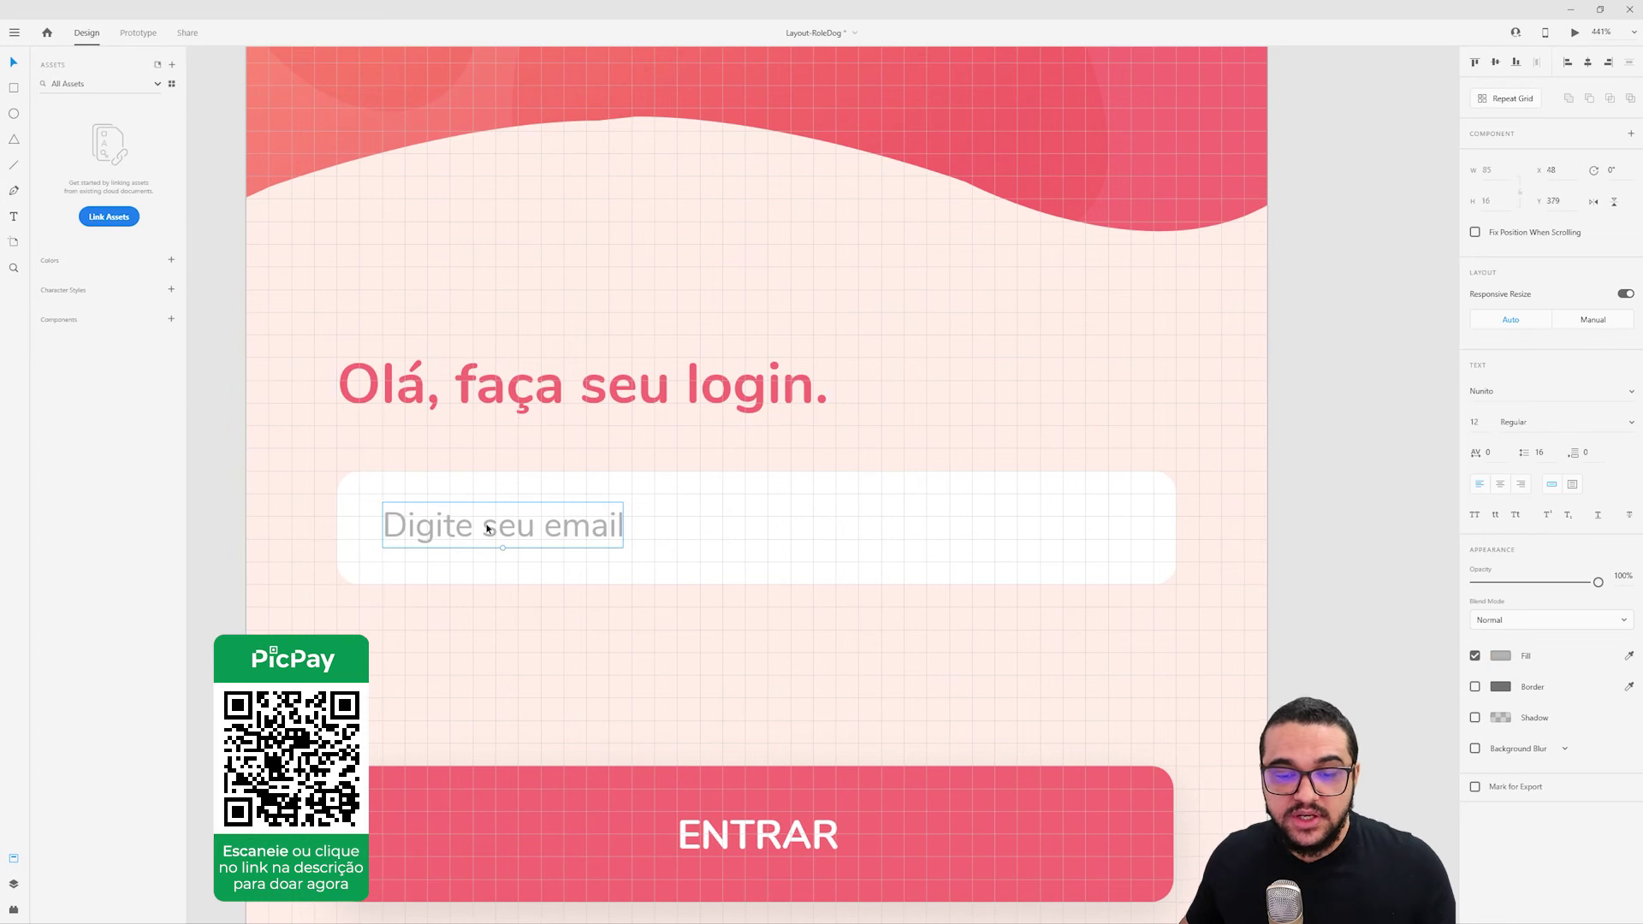
pyautogui.keyDown('shift'); pyautogui.click(371, 525); pyautogui.keyUp('shift')
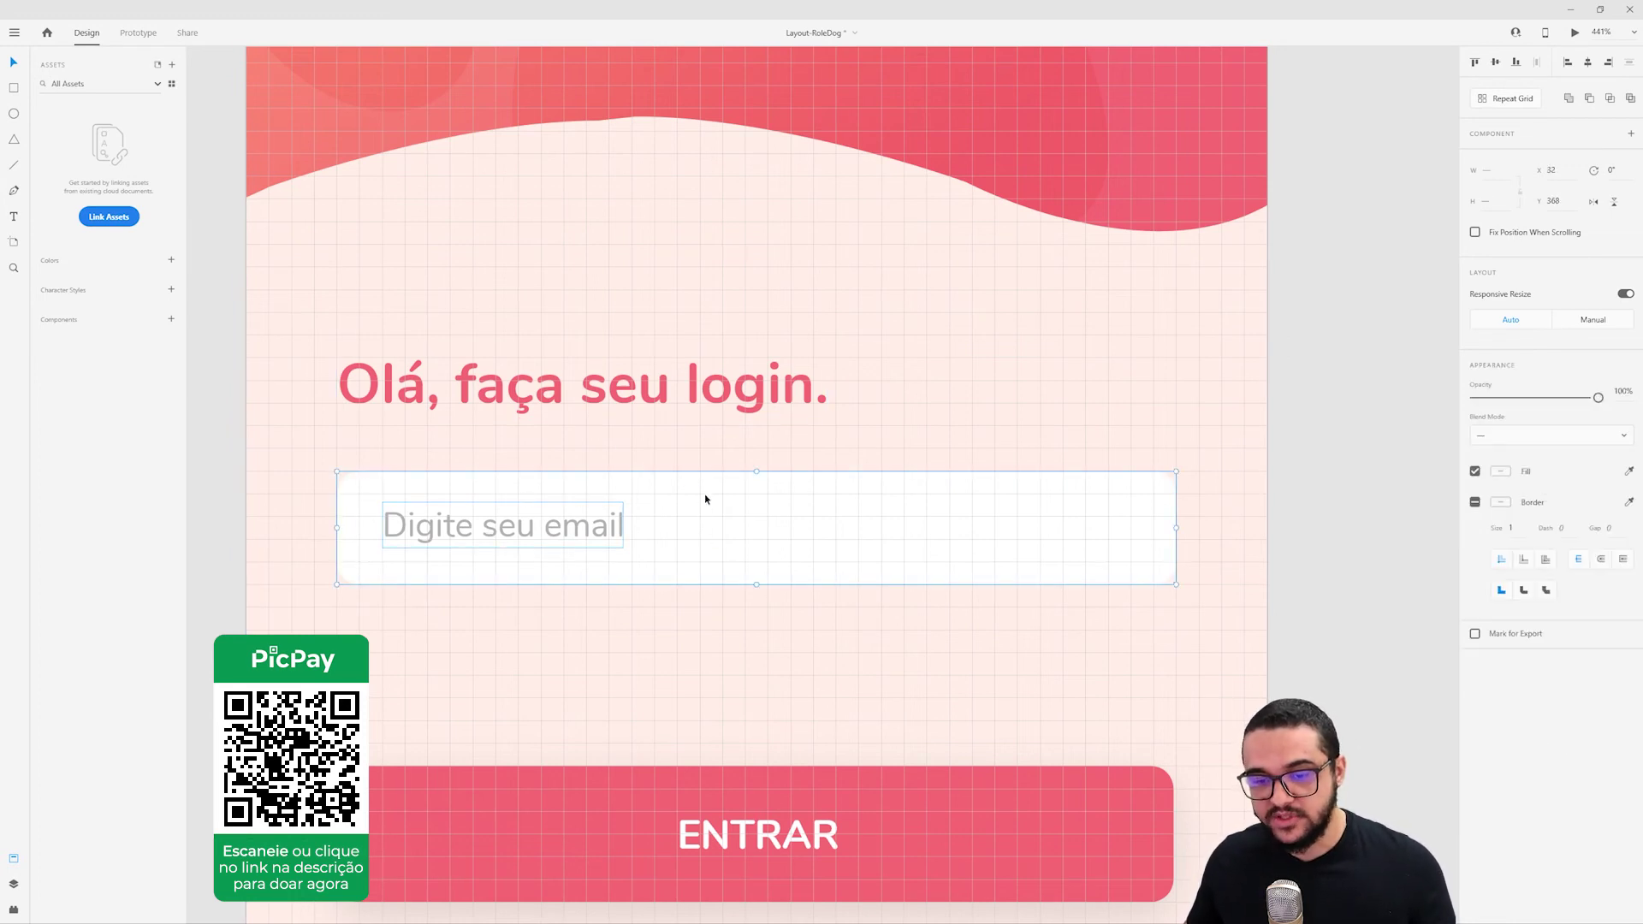
pyautogui.keyDown('alt'); pyautogui.moveTo(706, 495); pyautogui.dragTo(716, 621); pyautogui.keyUp('alt')
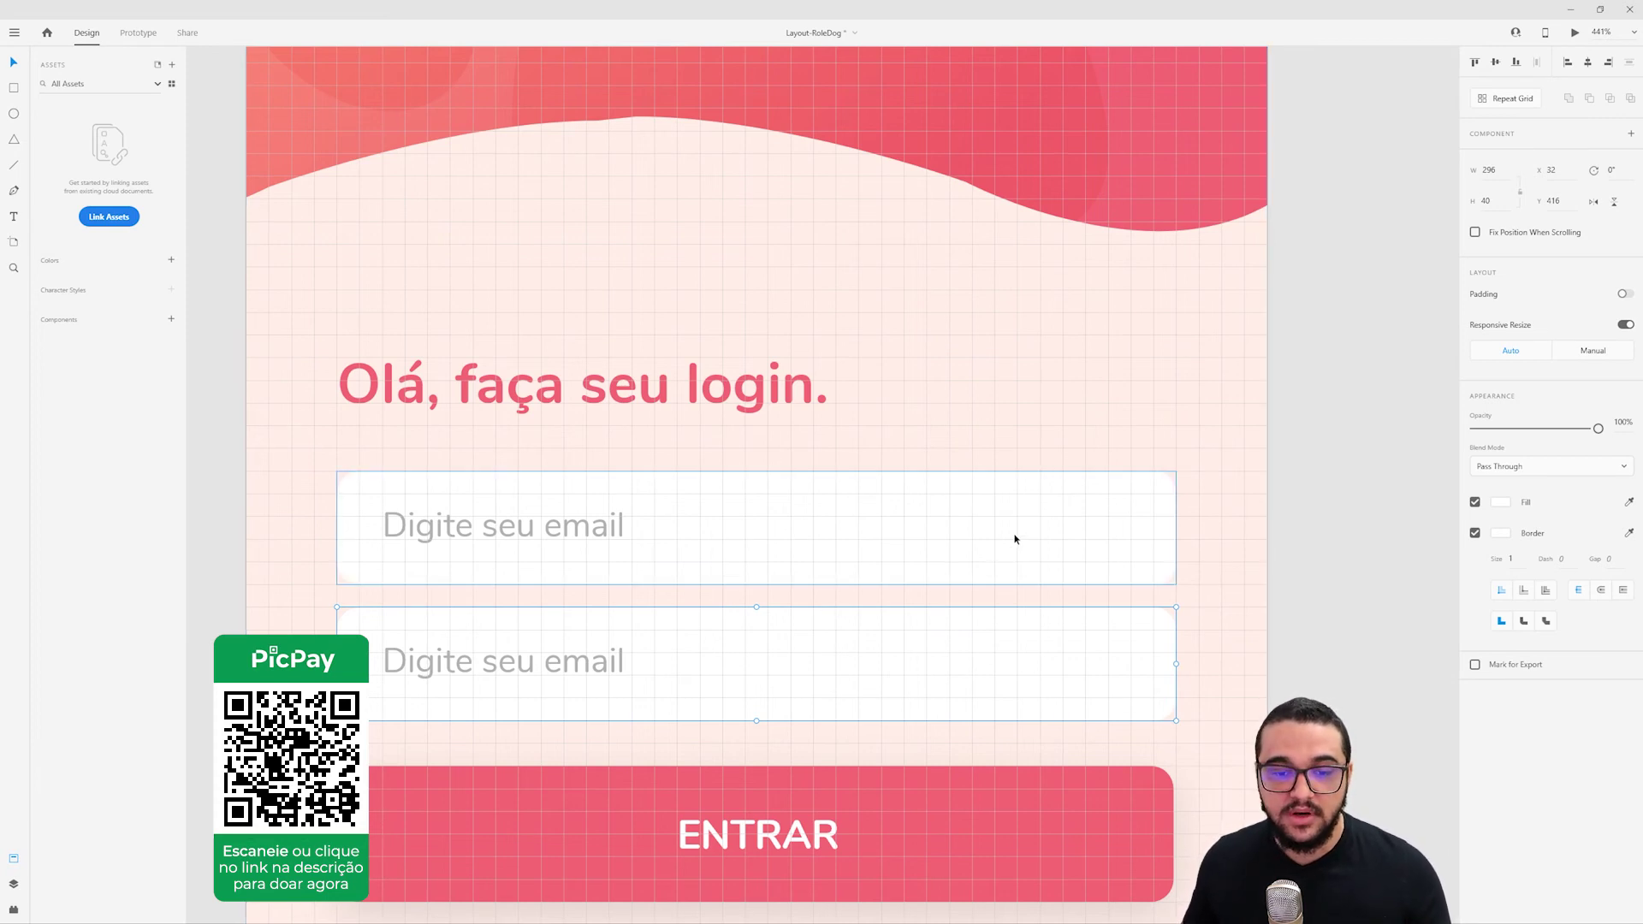
# Stretch the upper email field's left edge outward to a width of 312 and view it against the whole login screen.
pyautogui.click(465, 534)
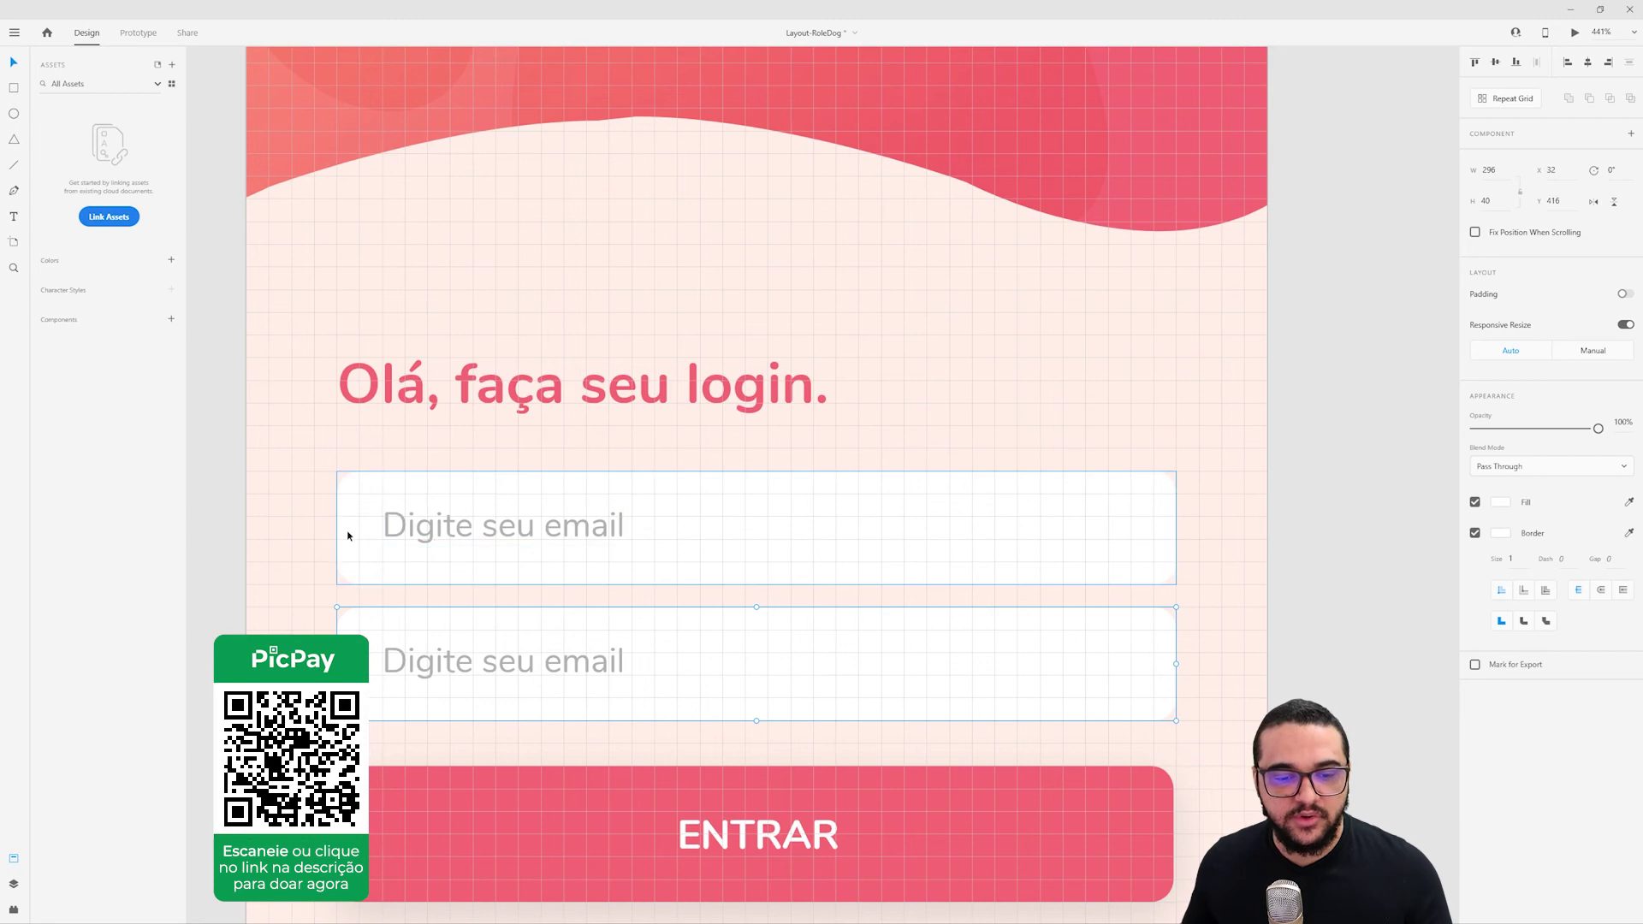
pyautogui.moveTo(327, 528); pyautogui.dragTo(288, 528)
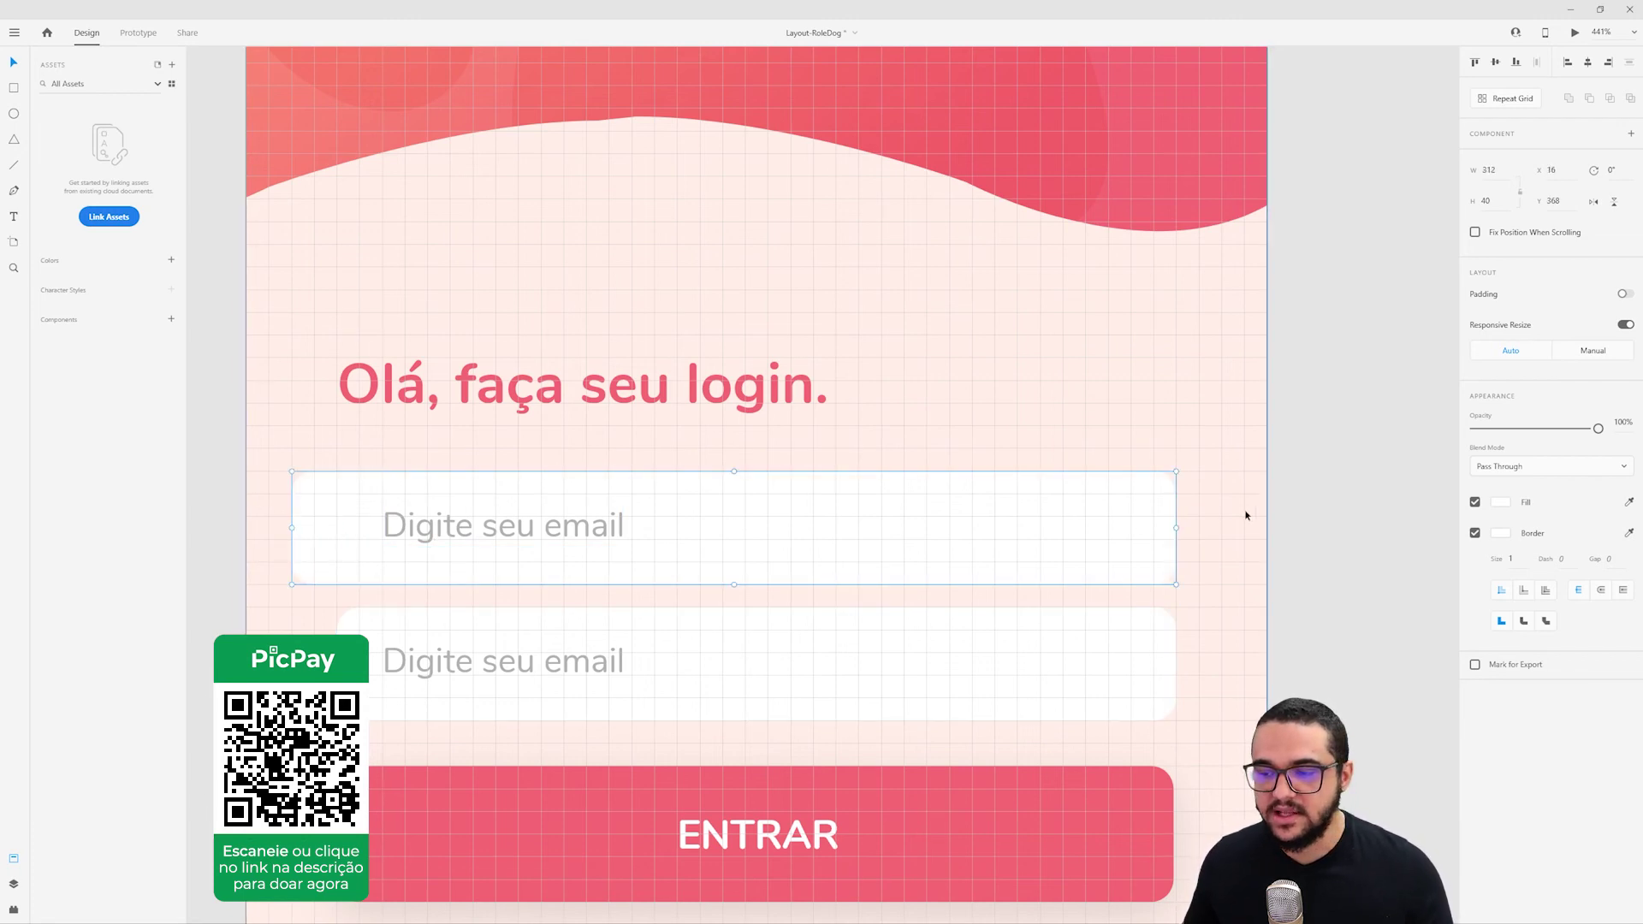
pyautogui.click(902, 598)
pyautogui.scroll(1, 901, 604)
pyautogui.scroll(-6, 901, 605)
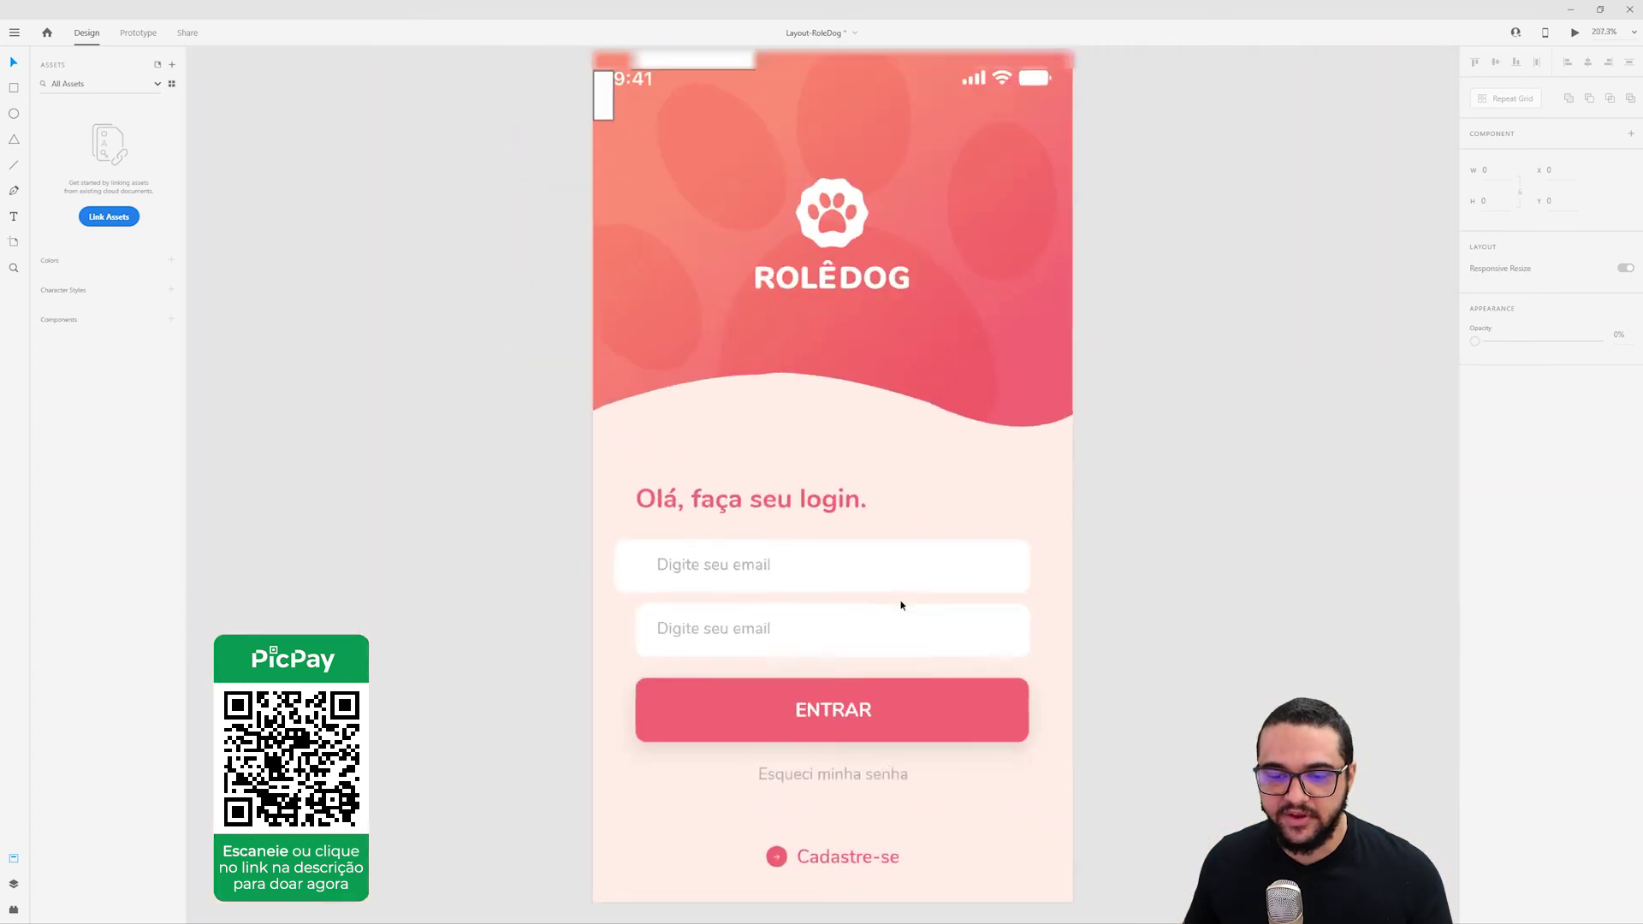
pyautogui.scroll(1, 1203, 664)
pyautogui.moveTo(1203, 664); pyautogui.dragTo(1140, 606)
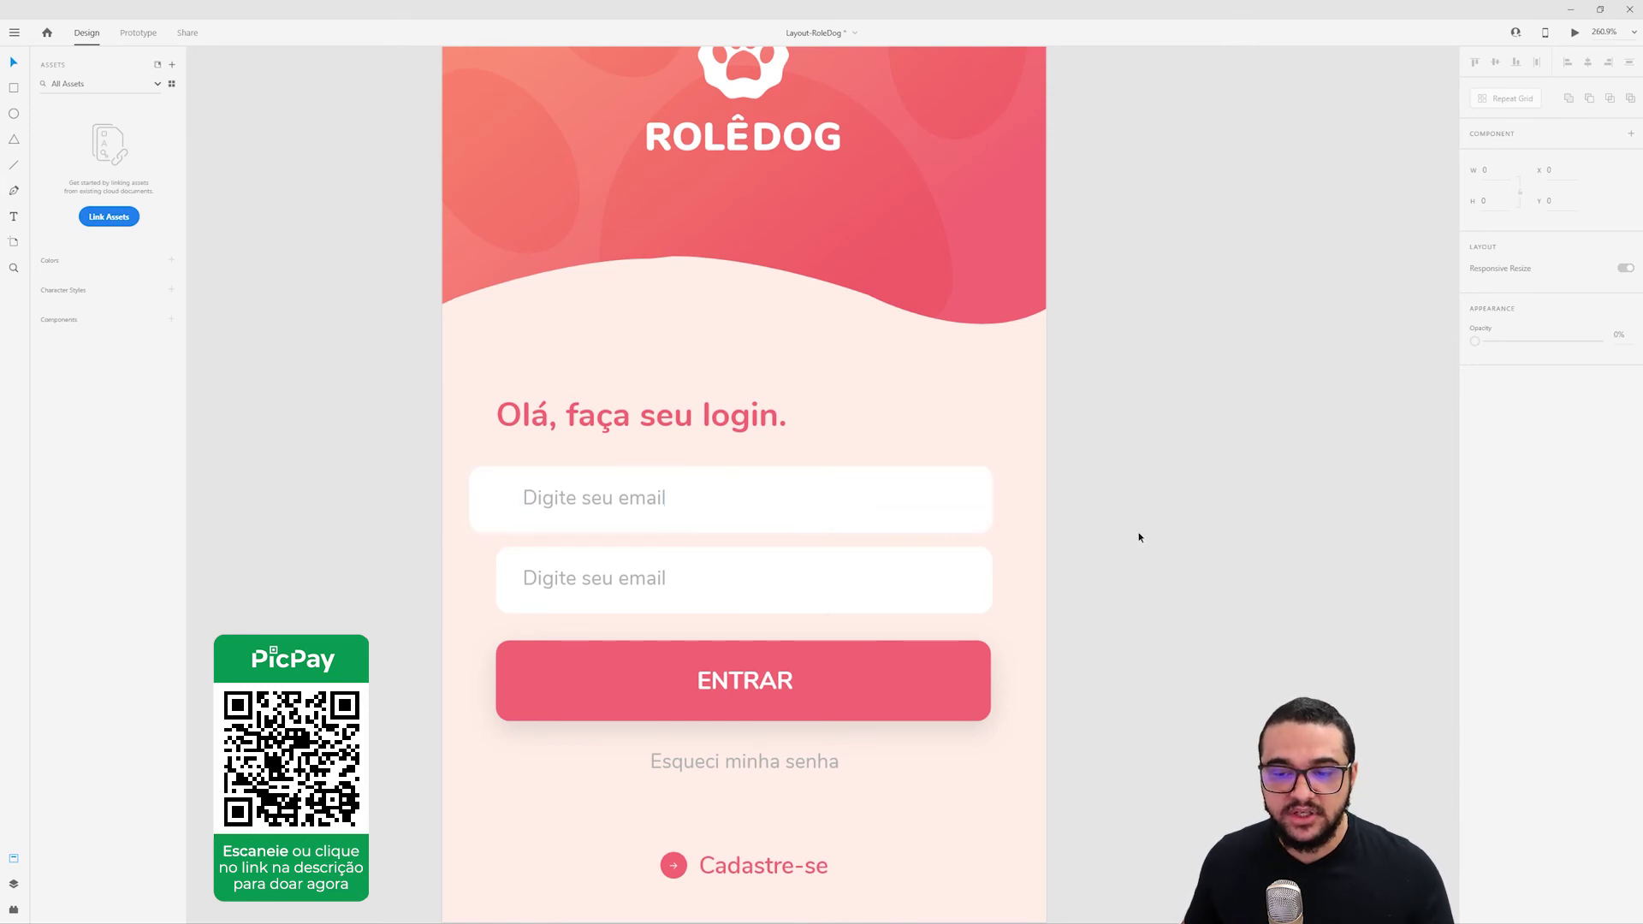
# Return the upper email field's left edge to X 32, with a width of 296.
pyautogui.click(511, 508)
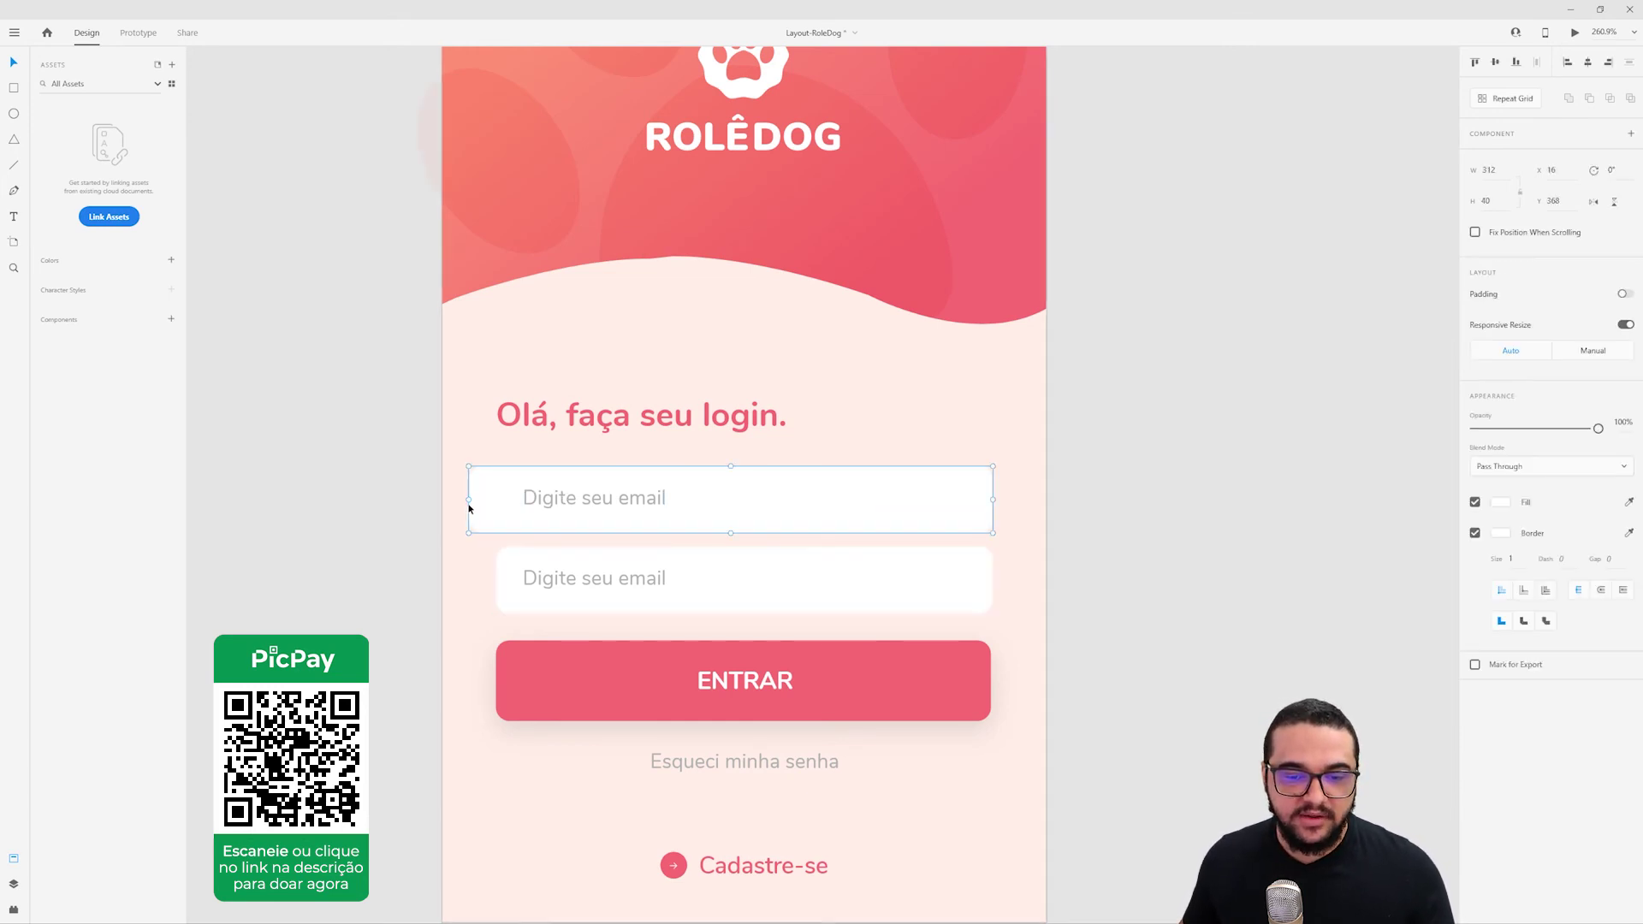
pyautogui.moveTo(469, 499); pyautogui.dragTo(489, 498)
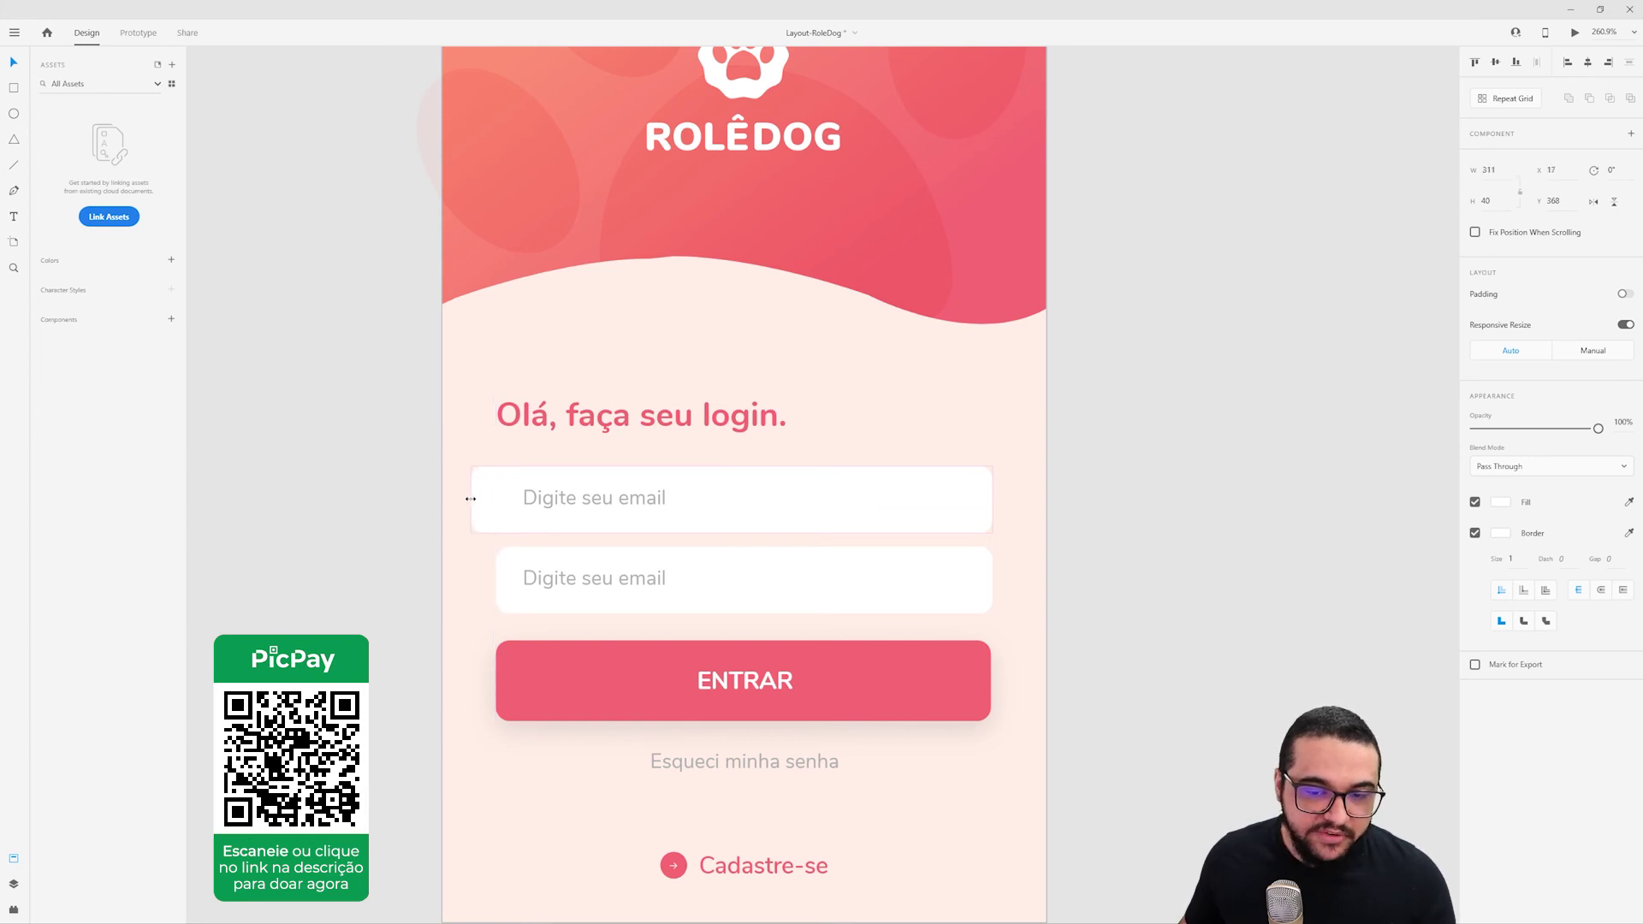
pyautogui.moveTo(490, 502); pyautogui.dragTo(497, 498)
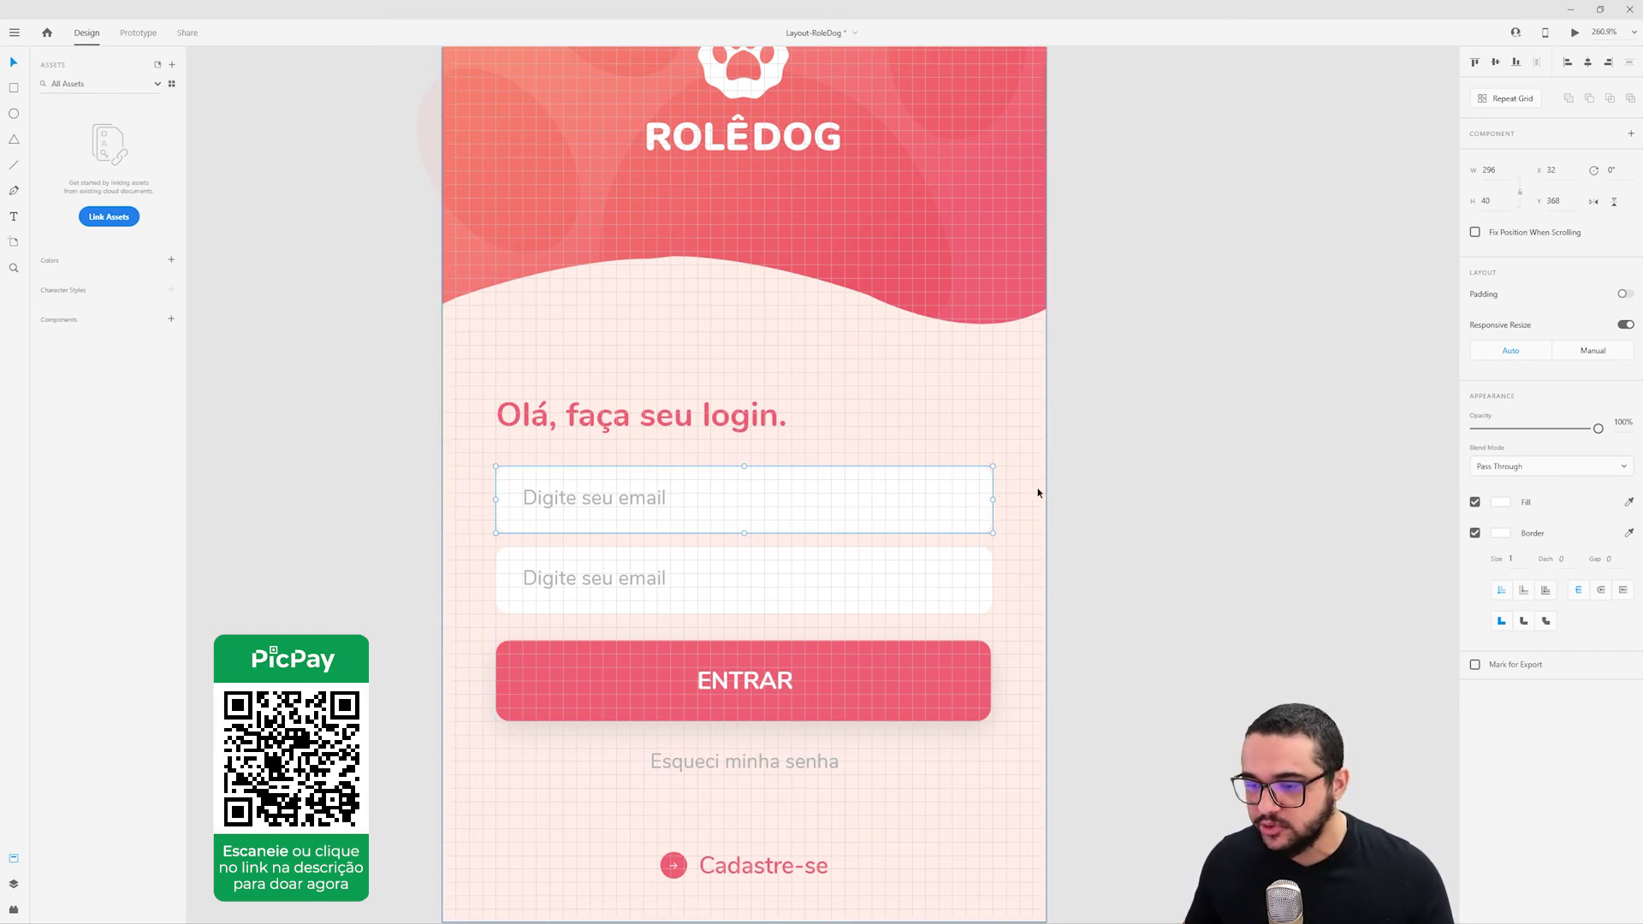
# Examine the alignment and spacing of the heading, input fields and ENTRAR button with the square grid shown and hidden.
pyautogui.click(1078, 499)
pyautogui.click(682, 458)
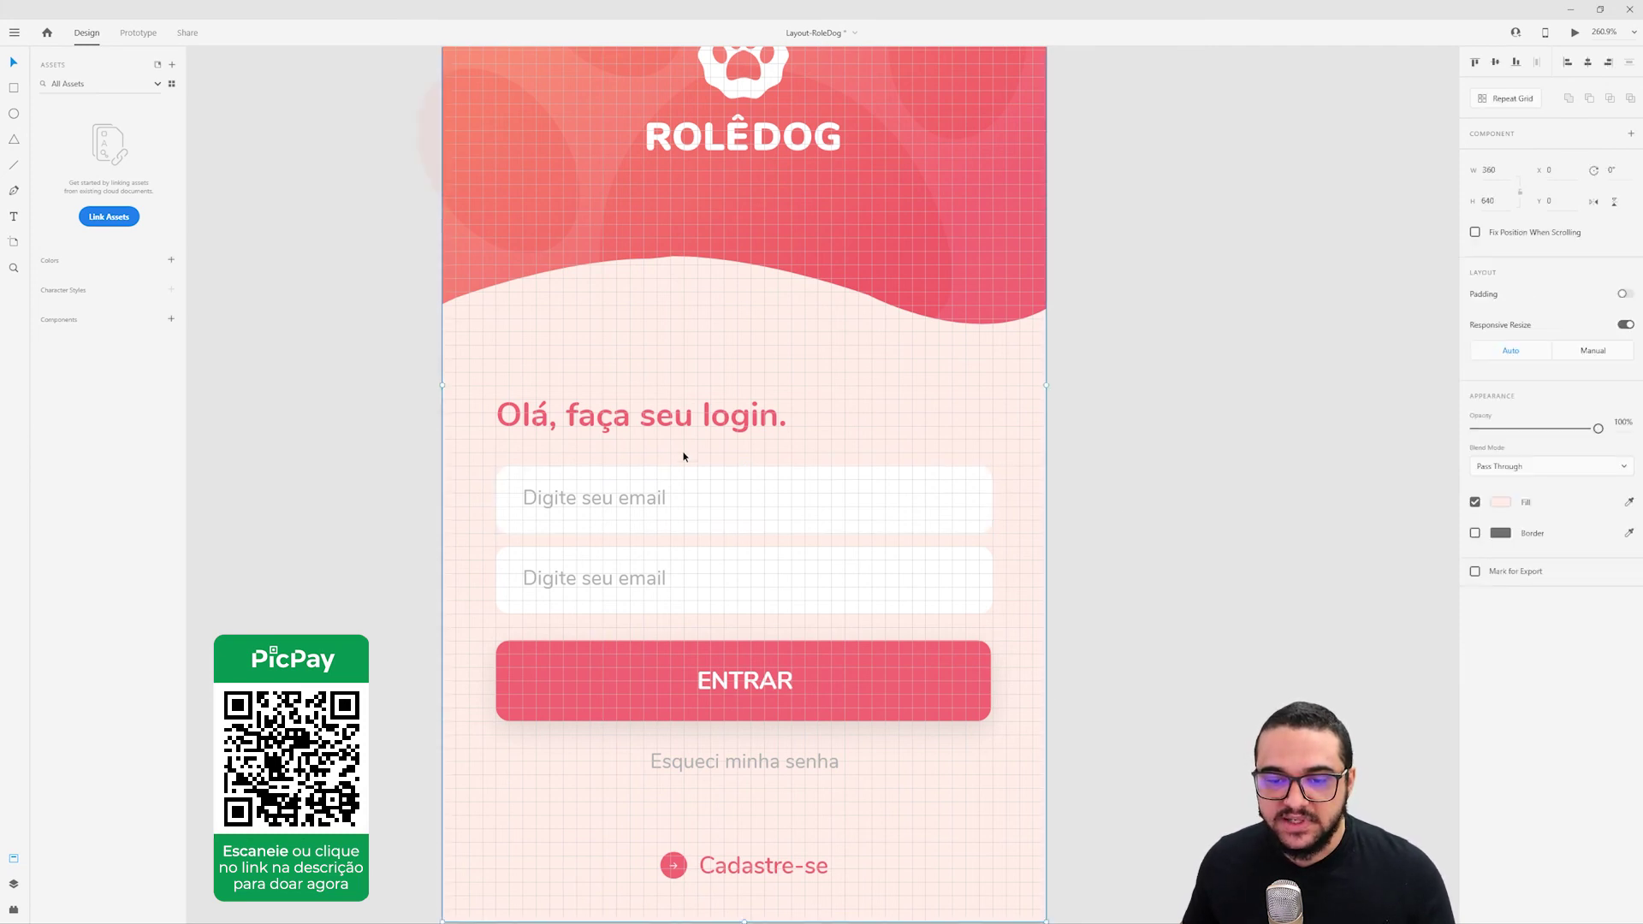
pyautogui.press('Escape')
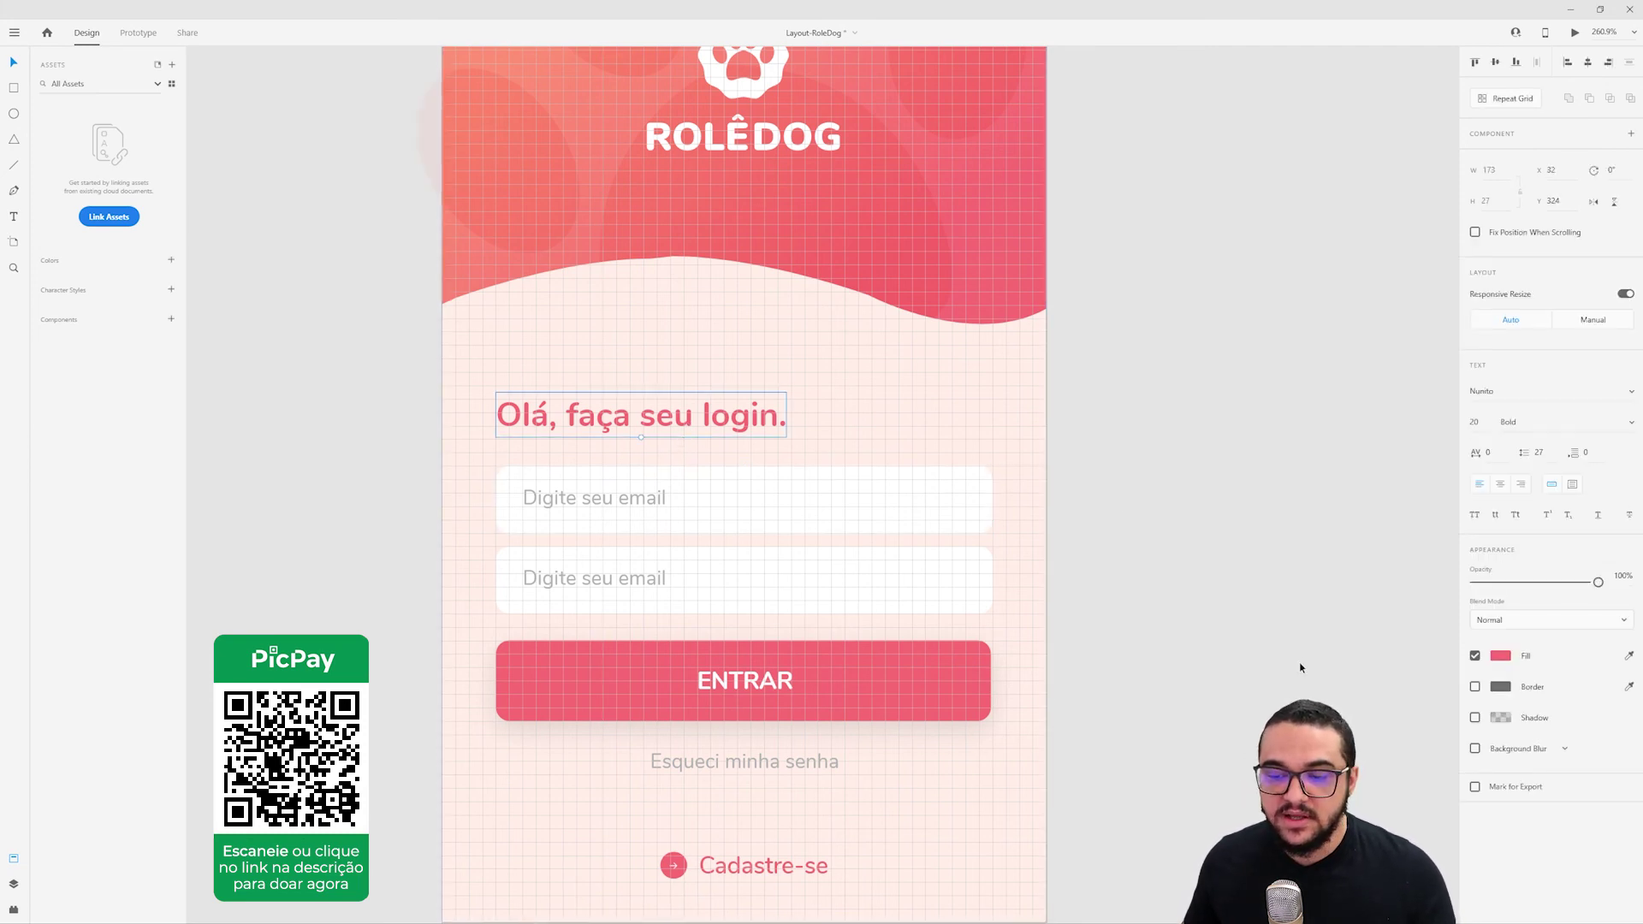
pyautogui.click(729, 509)
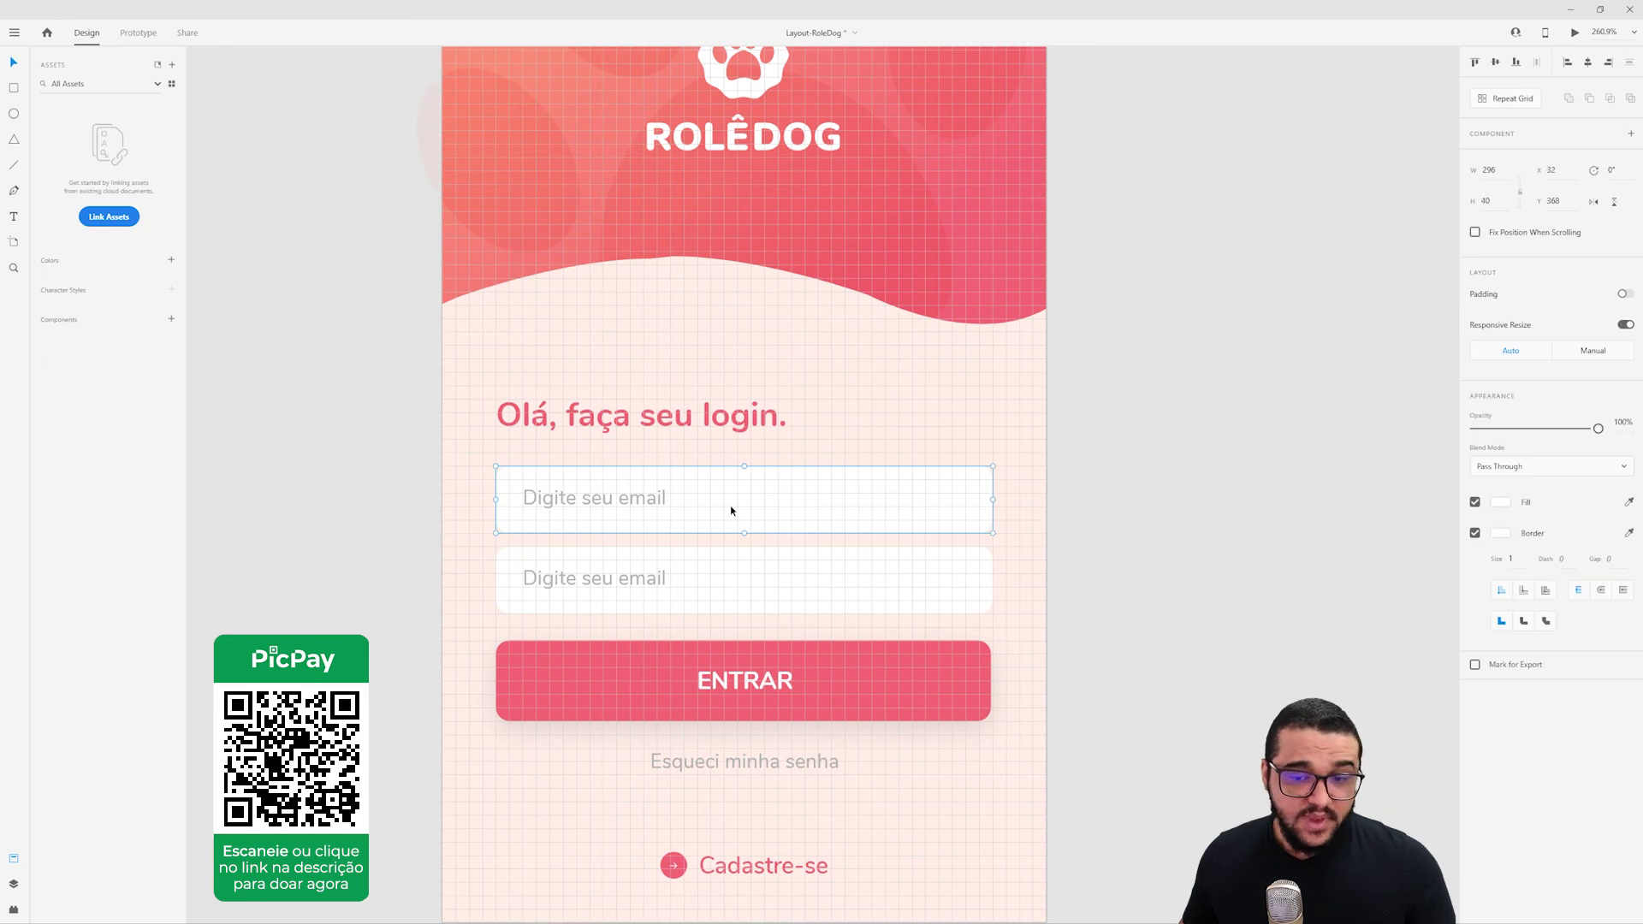
pyautogui.doubleClick(653, 506)
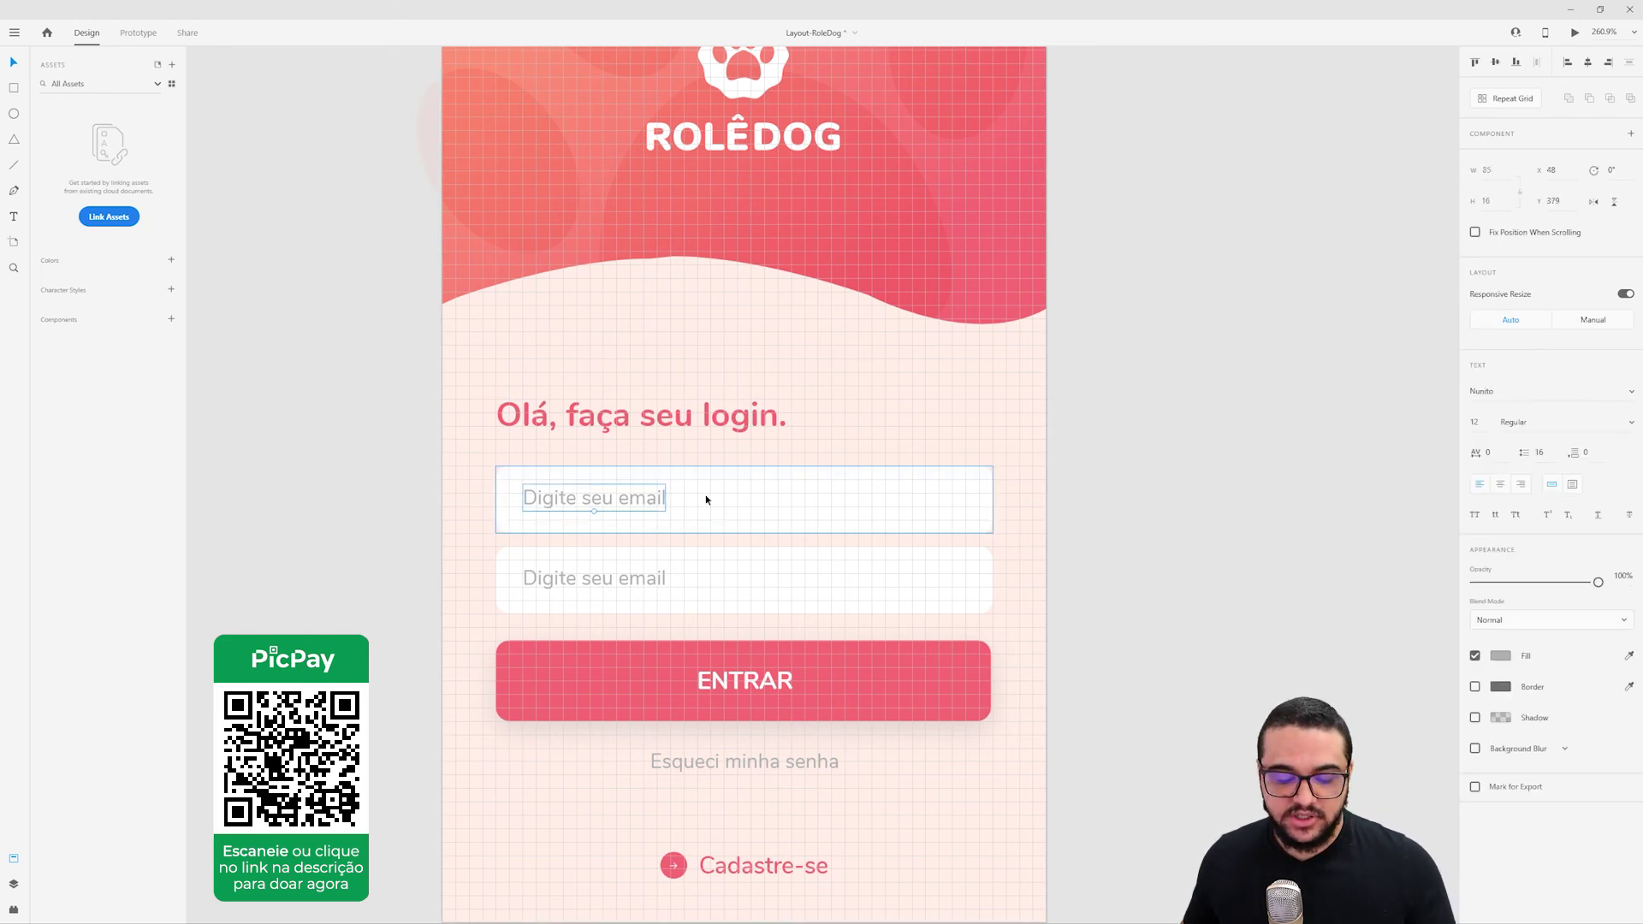
pyautogui.press('Escape')
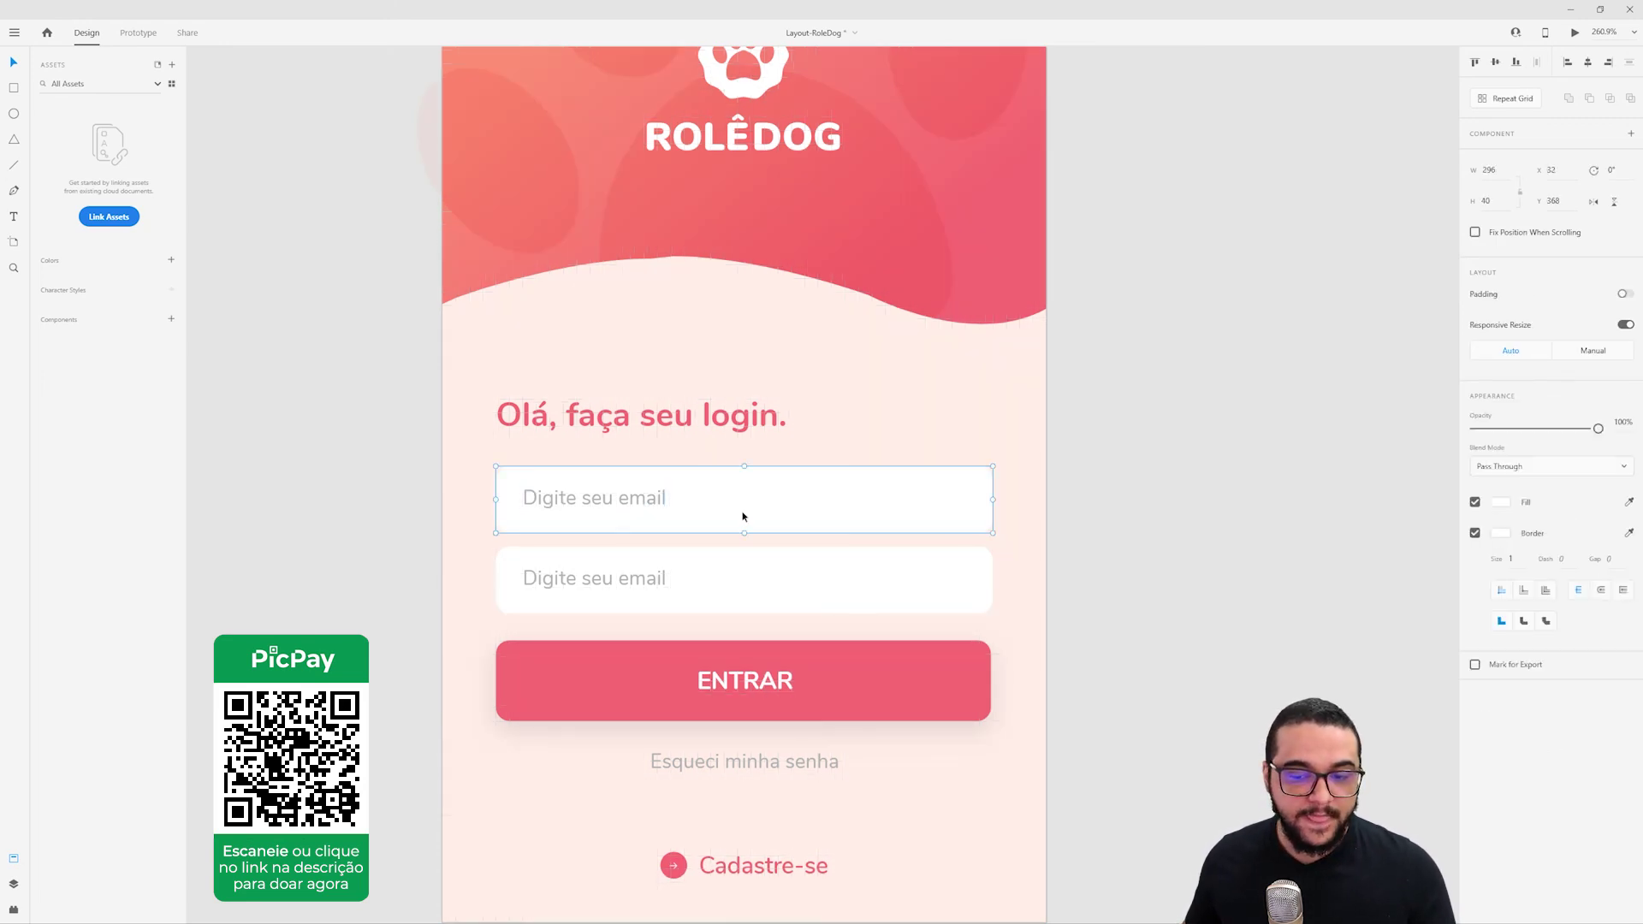
pyautogui.click(709, 572)
pyautogui.press("ctrl+'")
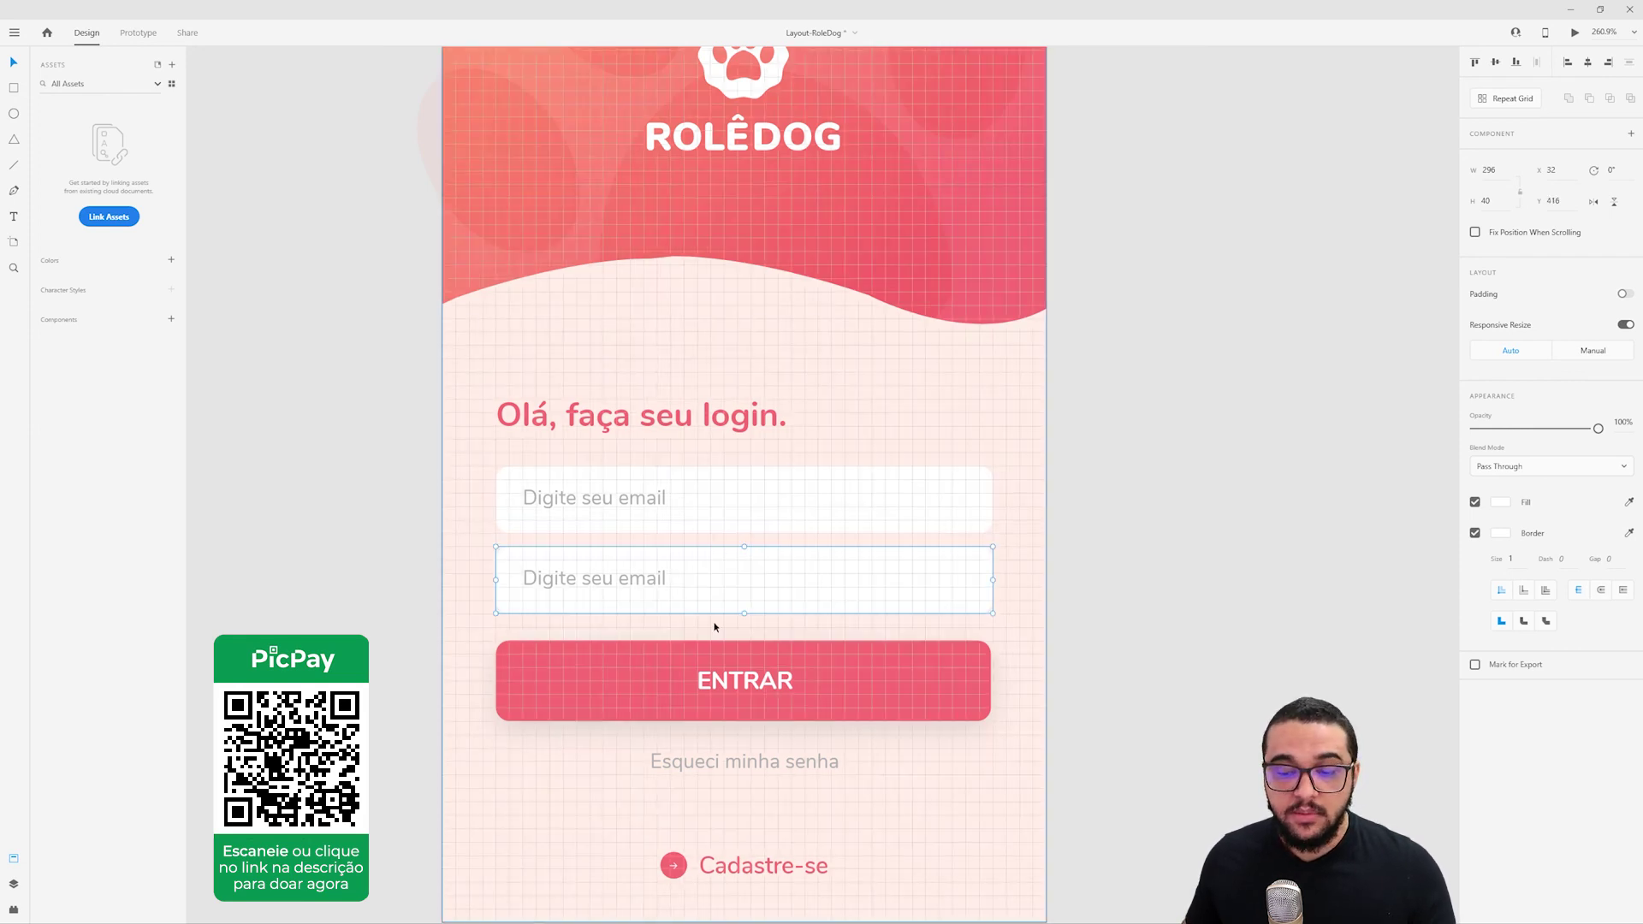
pyautogui.click(715, 659)
pyautogui.click(721, 629)
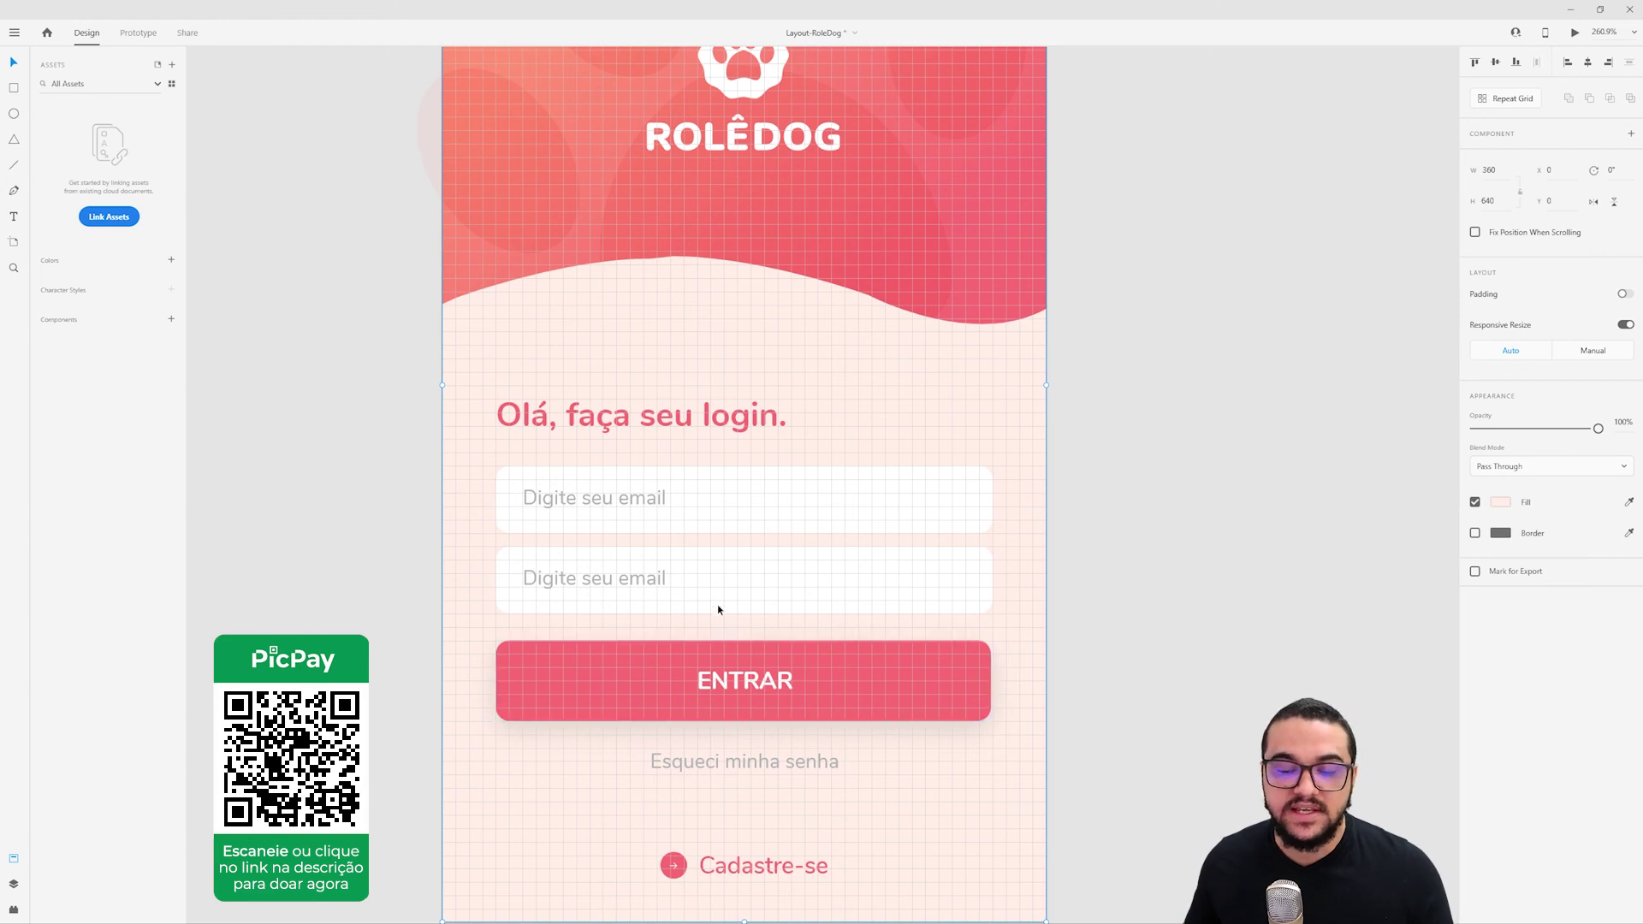
pyautogui.scroll(5, 717, 630)
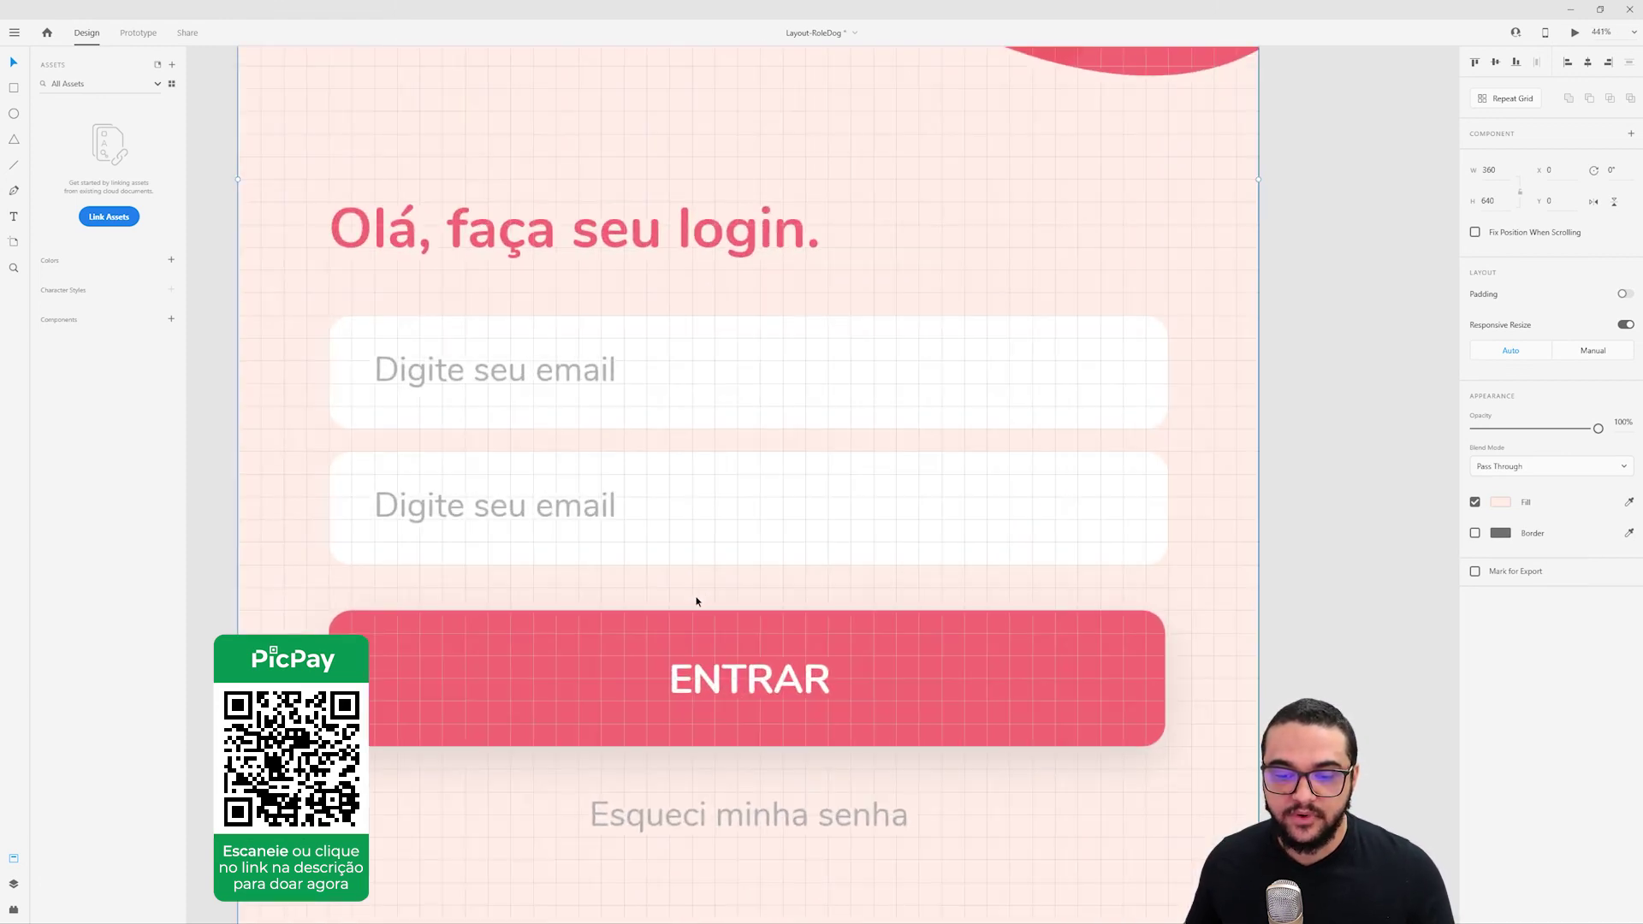
pyautogui.scroll(-5, 700, 619)
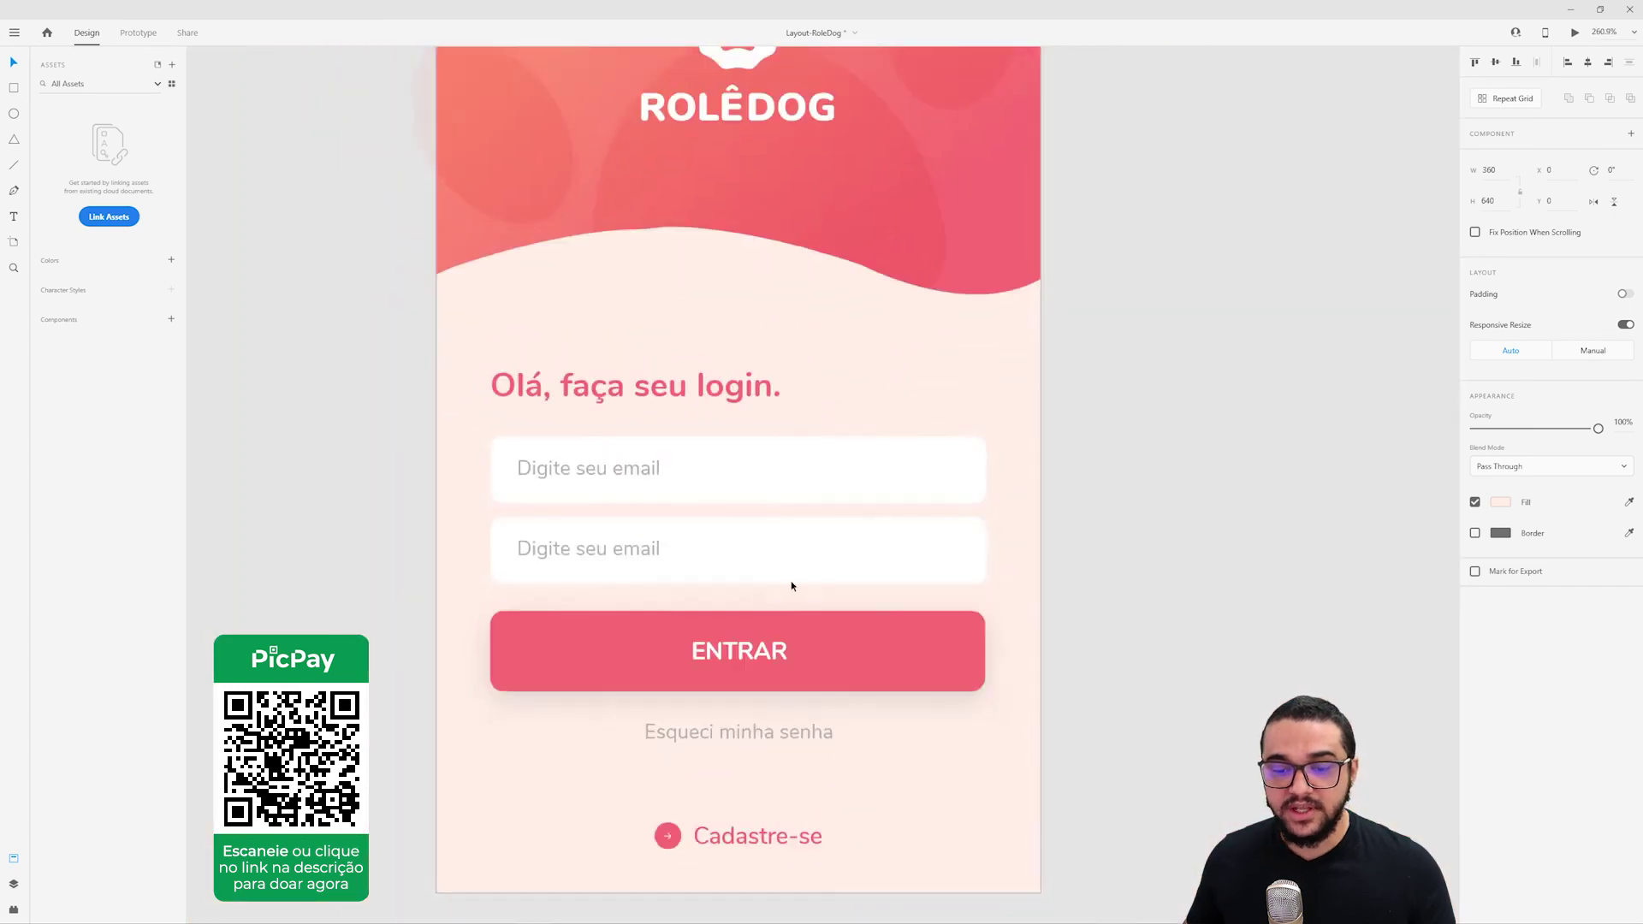
pyautogui.scroll(-3, 792, 586)
pyautogui.click(737, 562)
# Show the square grid and move the ENTRAR button with its label up to Y 464.
pyautogui.click(766, 628)
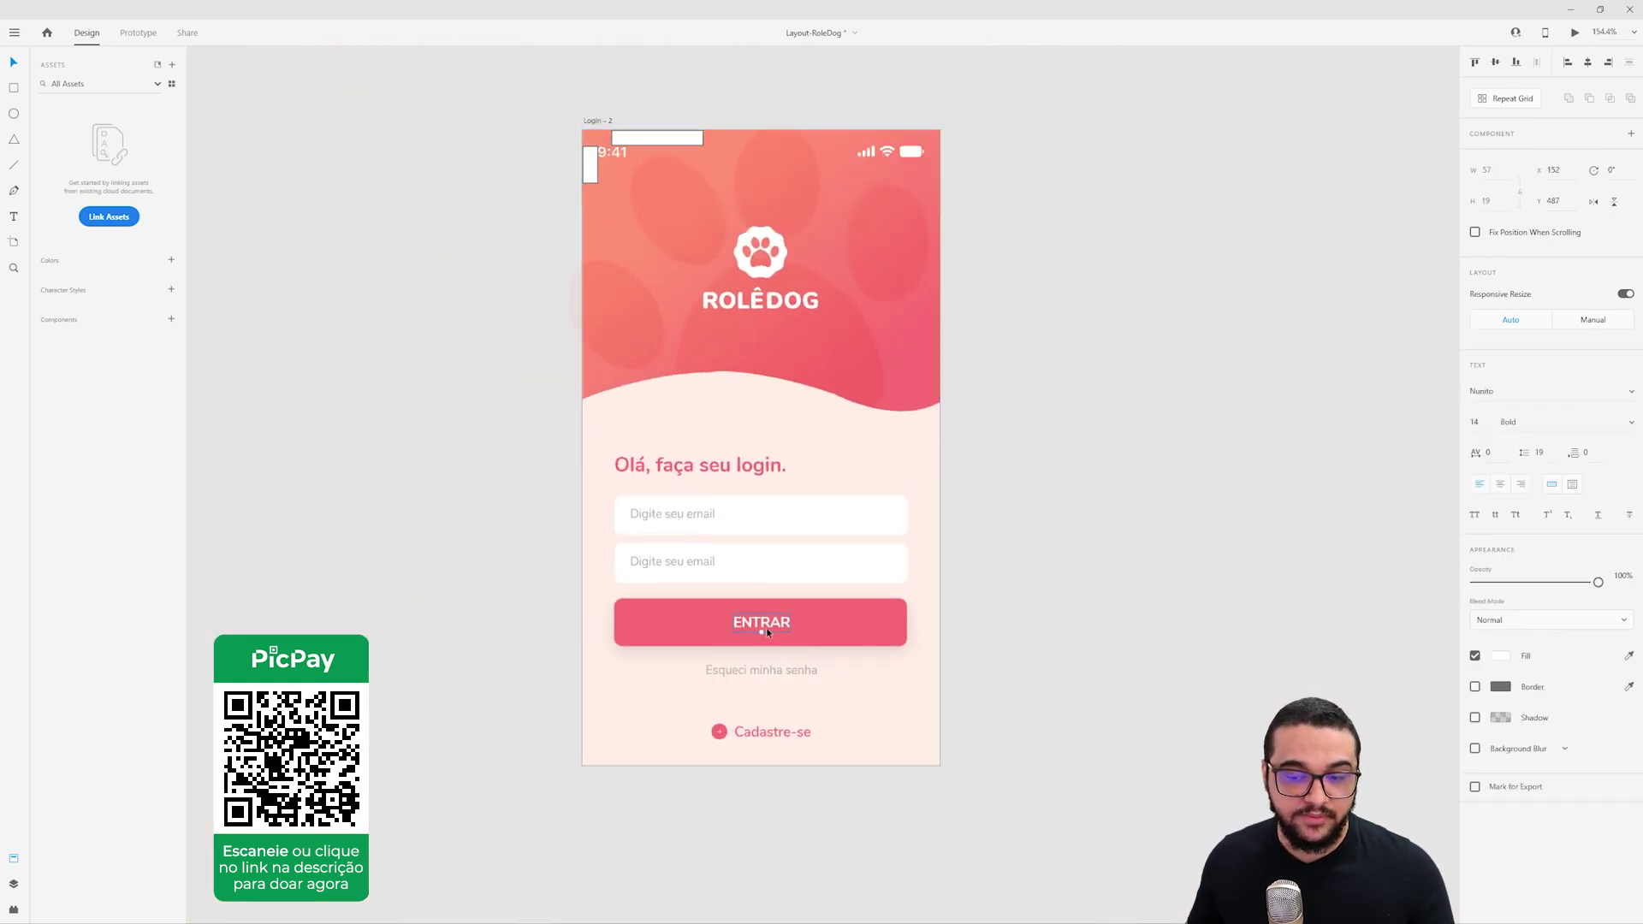
pyautogui.scroll(4, 764, 631)
pyautogui.hotkey('ctrl', "'")
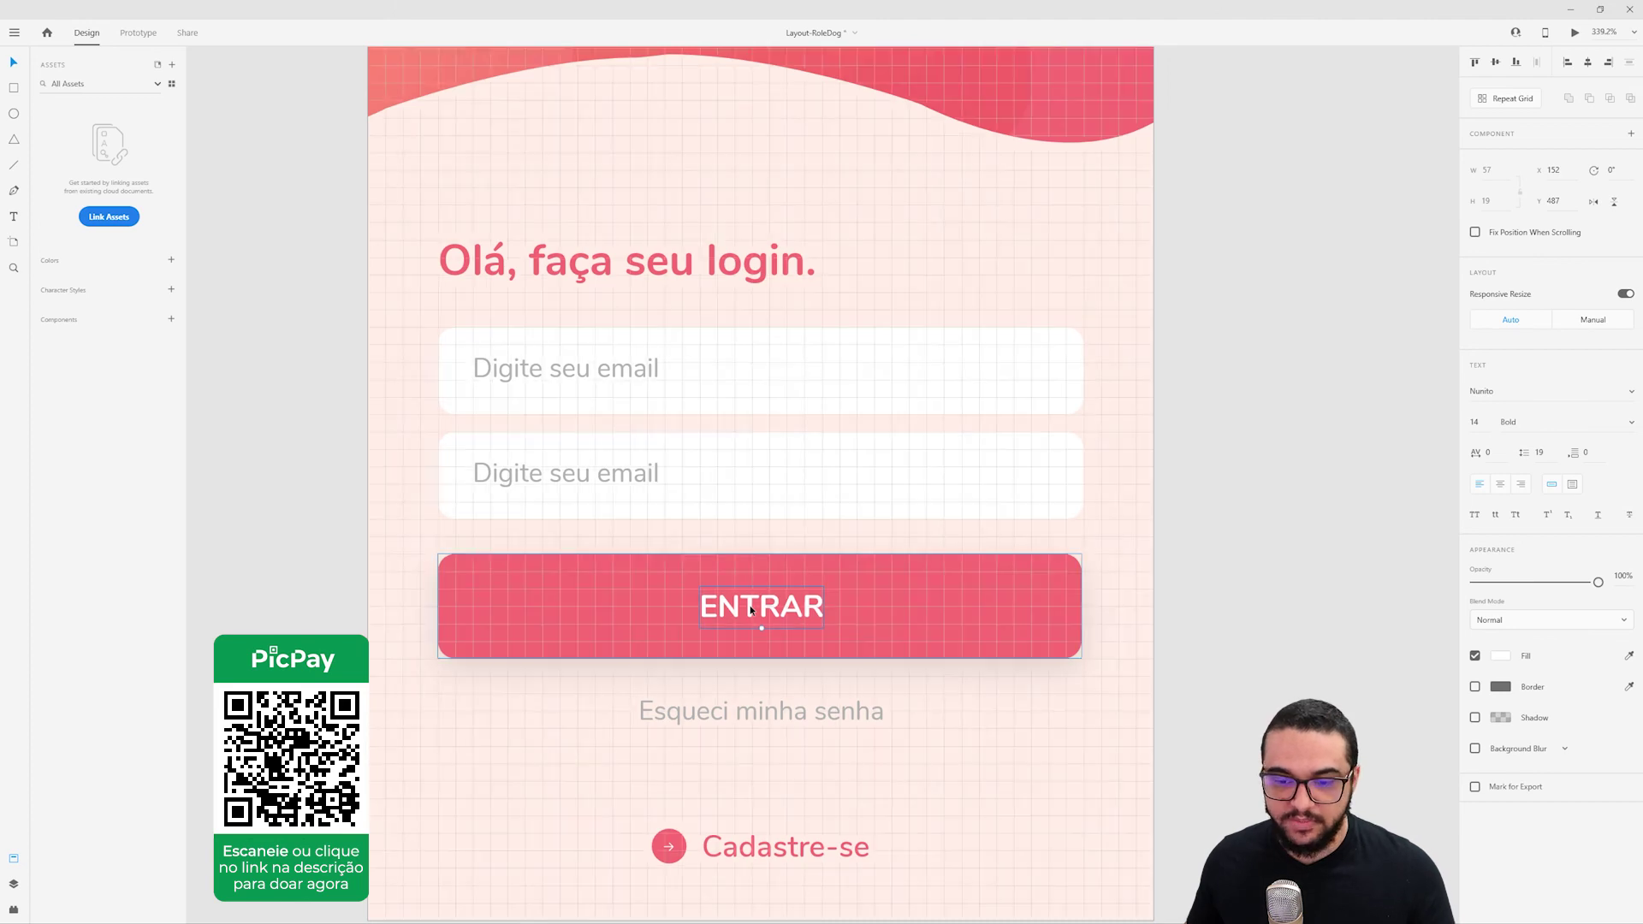
pyautogui.moveTo(729, 572); pyautogui.dragTo(722, 555)
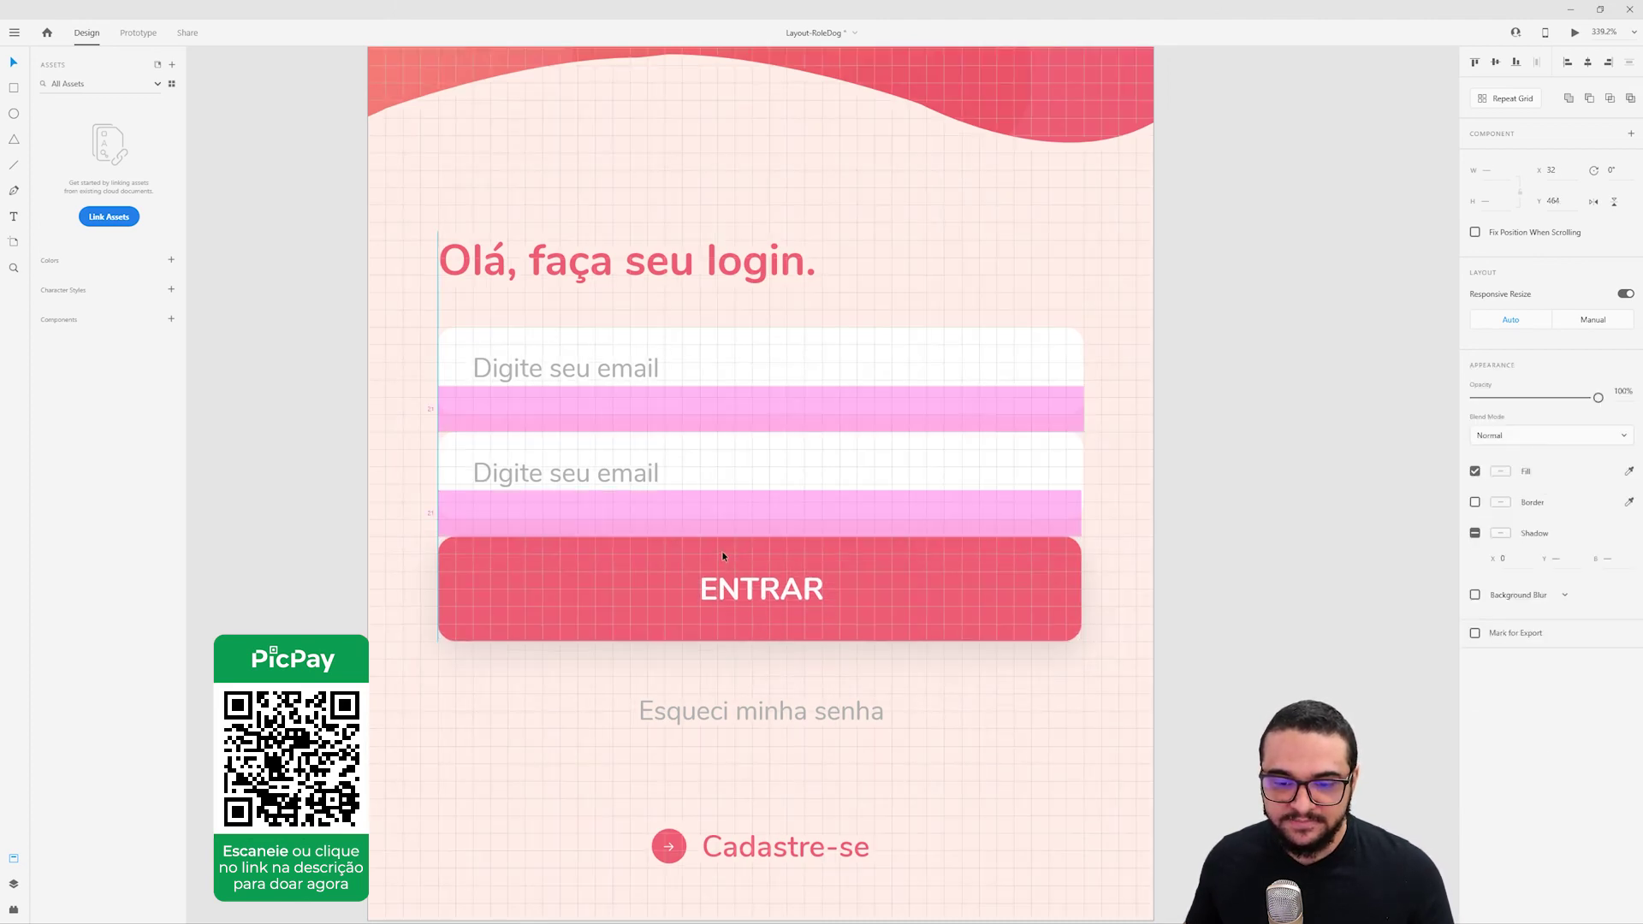
# View the button spacing without the square grid and undo the ENTRAR button's last move up.
pyautogui.hotkey('ctrl', '0')
pyautogui.scroll(3, 797, 563)
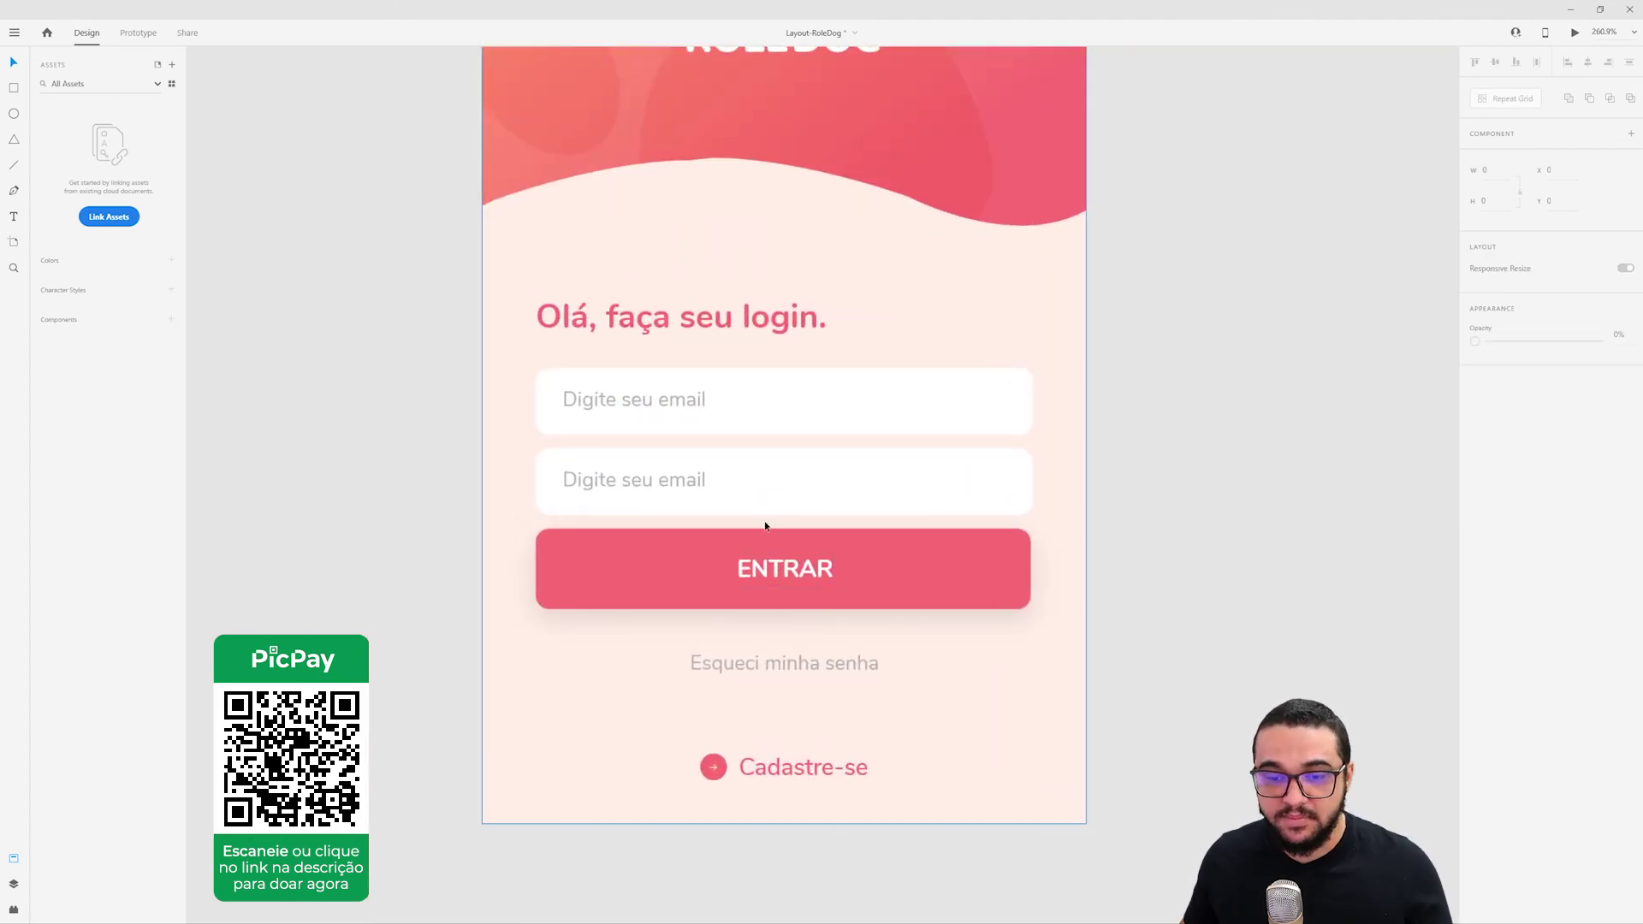
pyautogui.hotkey('ctrl', 'z')
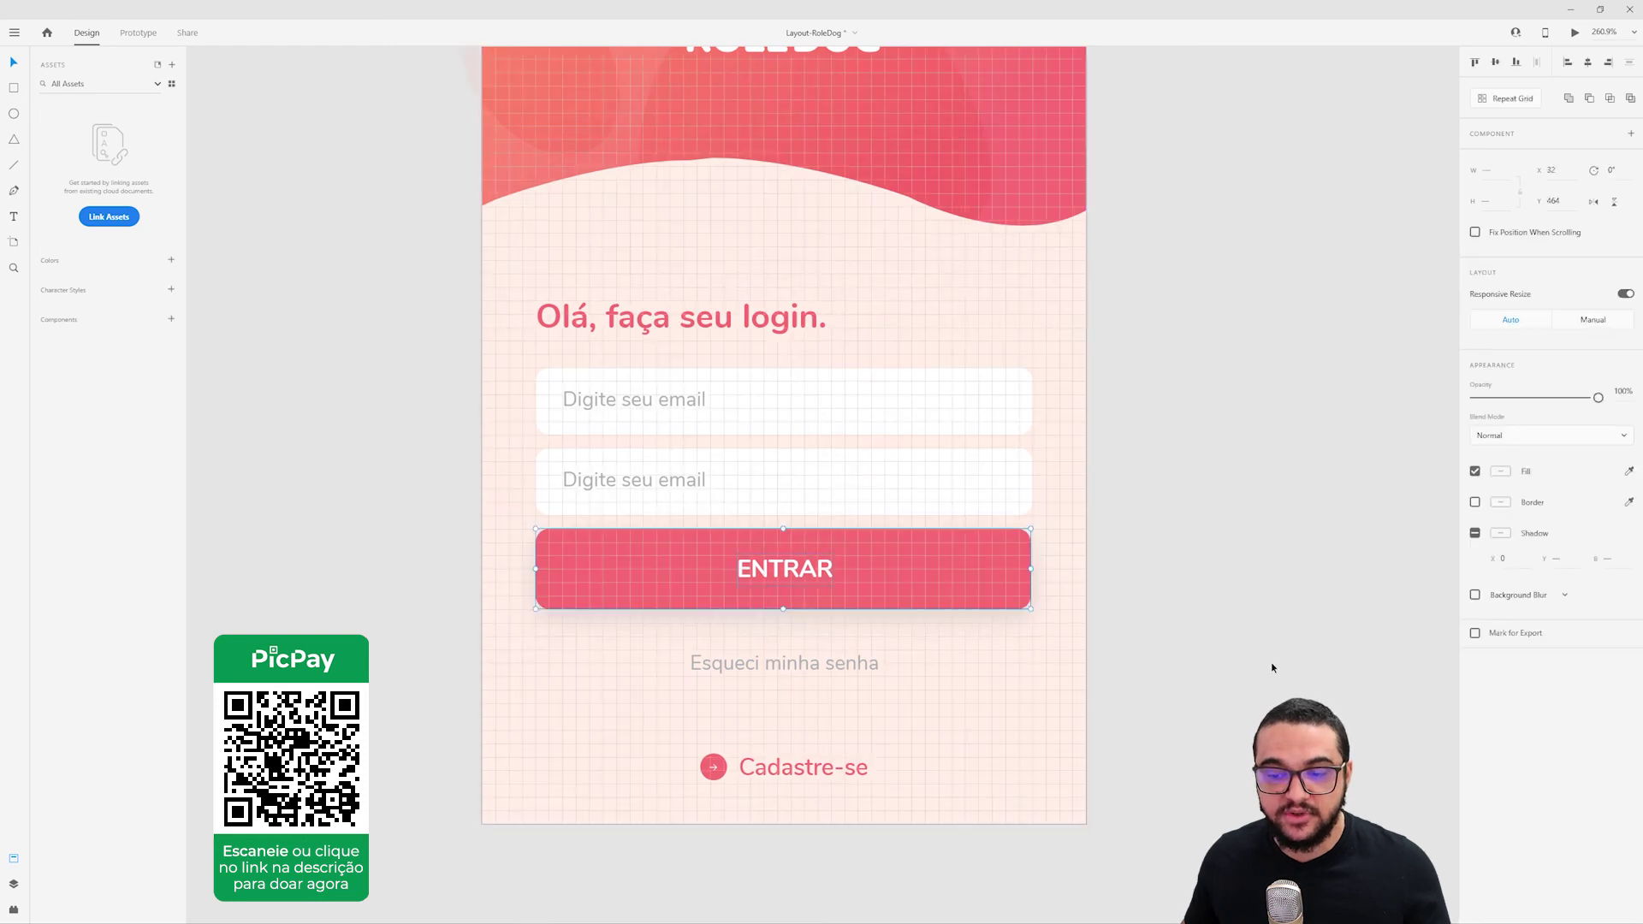
pyautogui.hotkey('ctrl', 'z')
pyautogui.hotkey('ctrl', 'z')
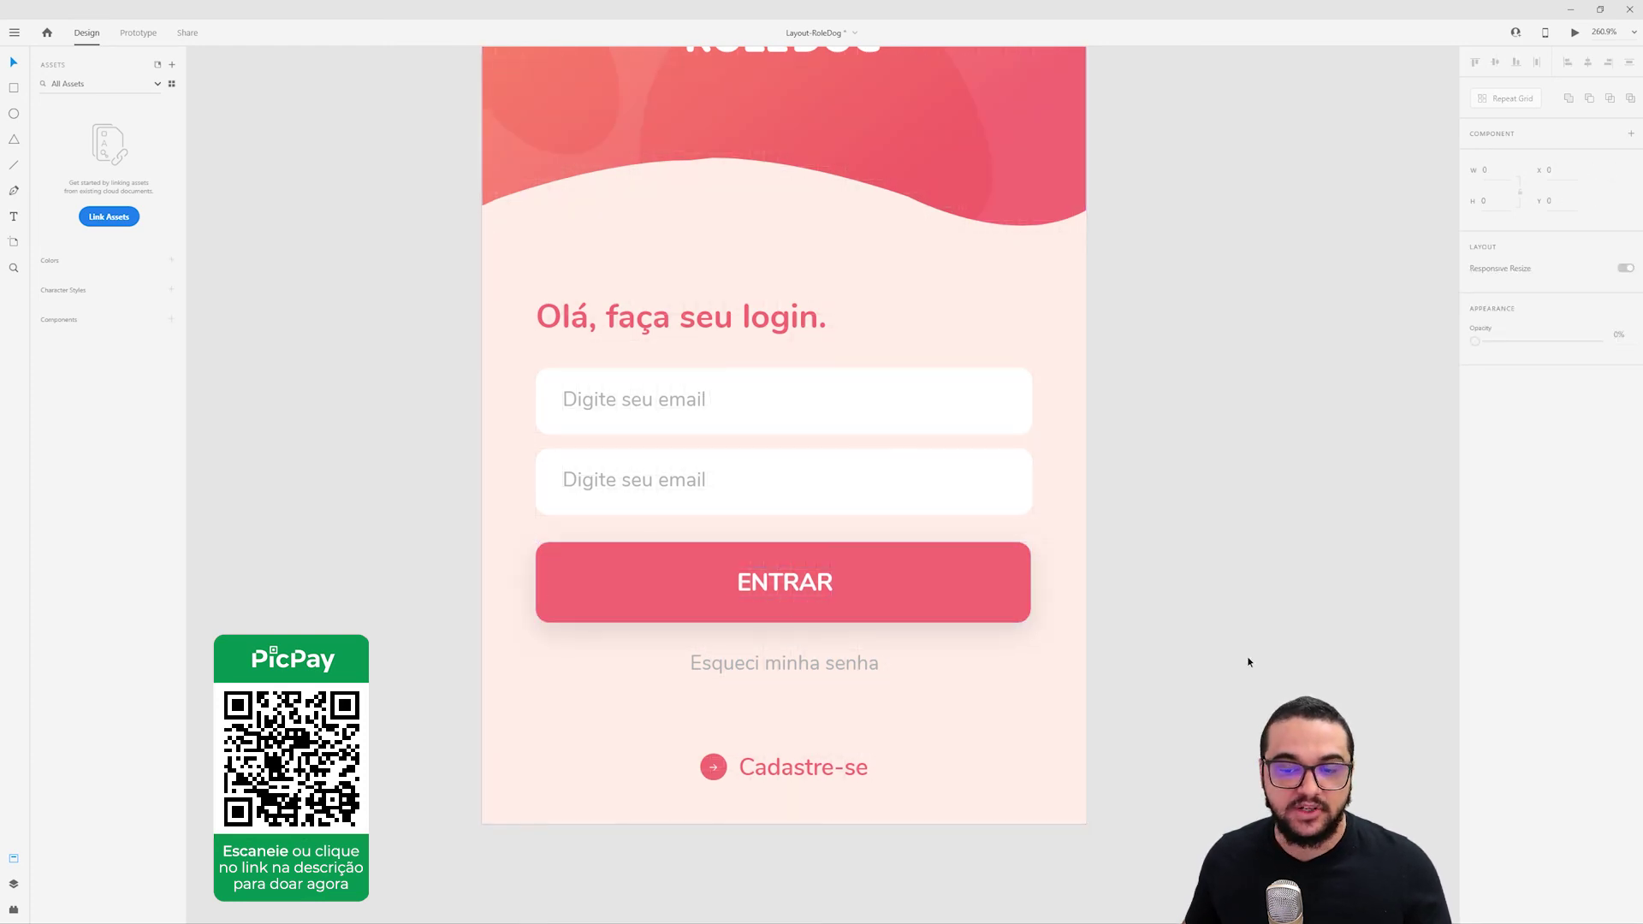
pyautogui.click(707, 425)
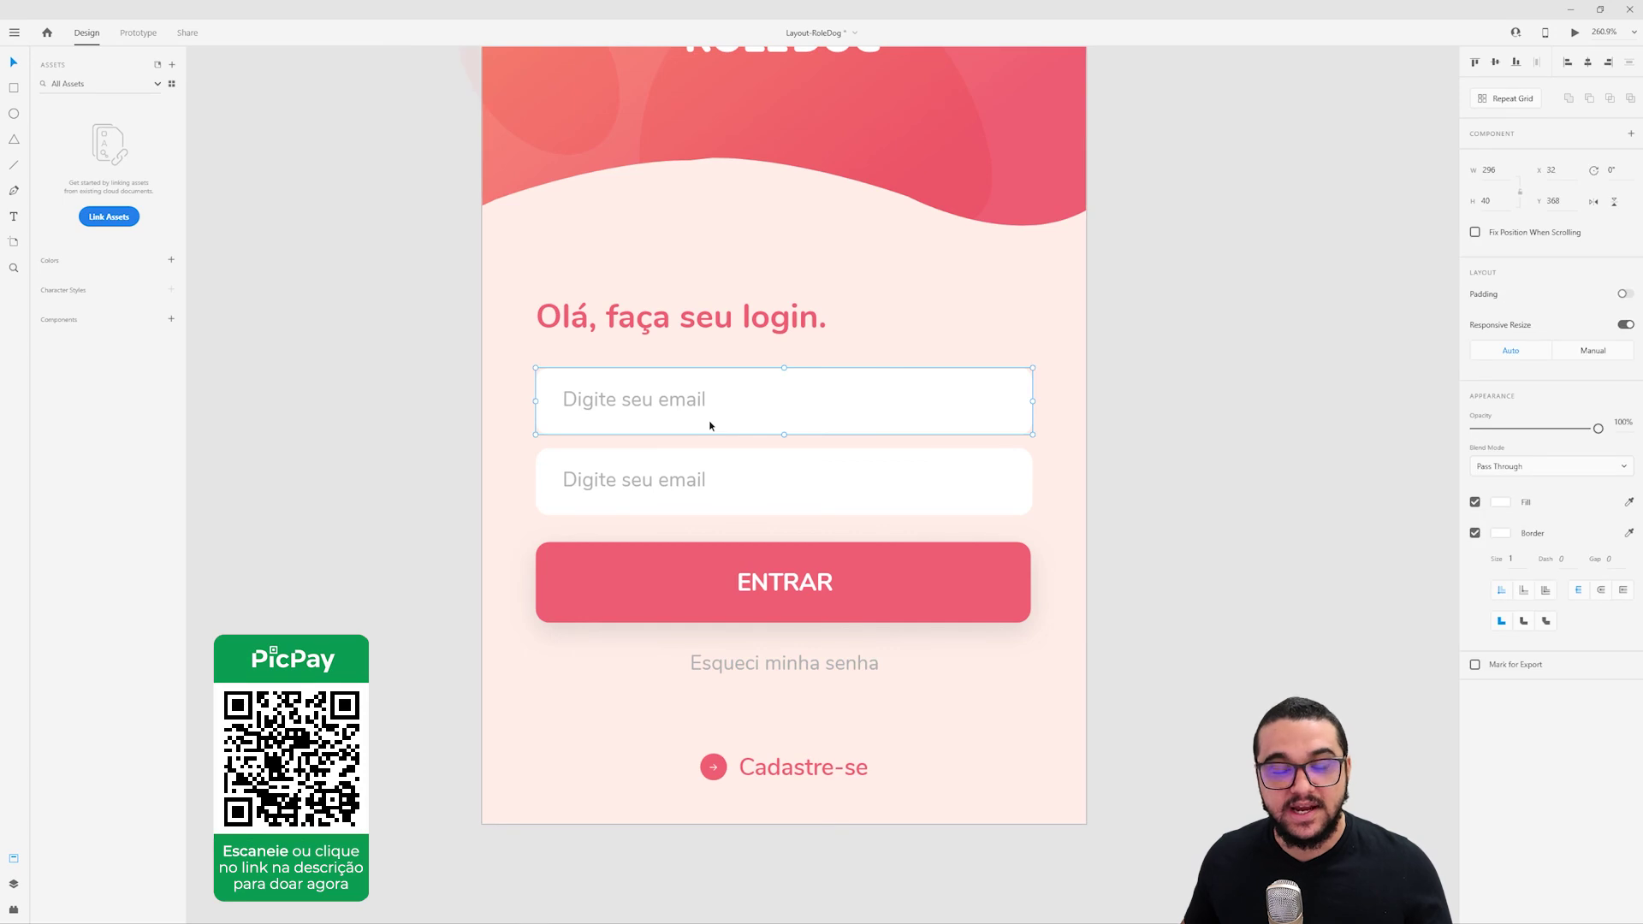
pyautogui.doubleClick(779, 581)
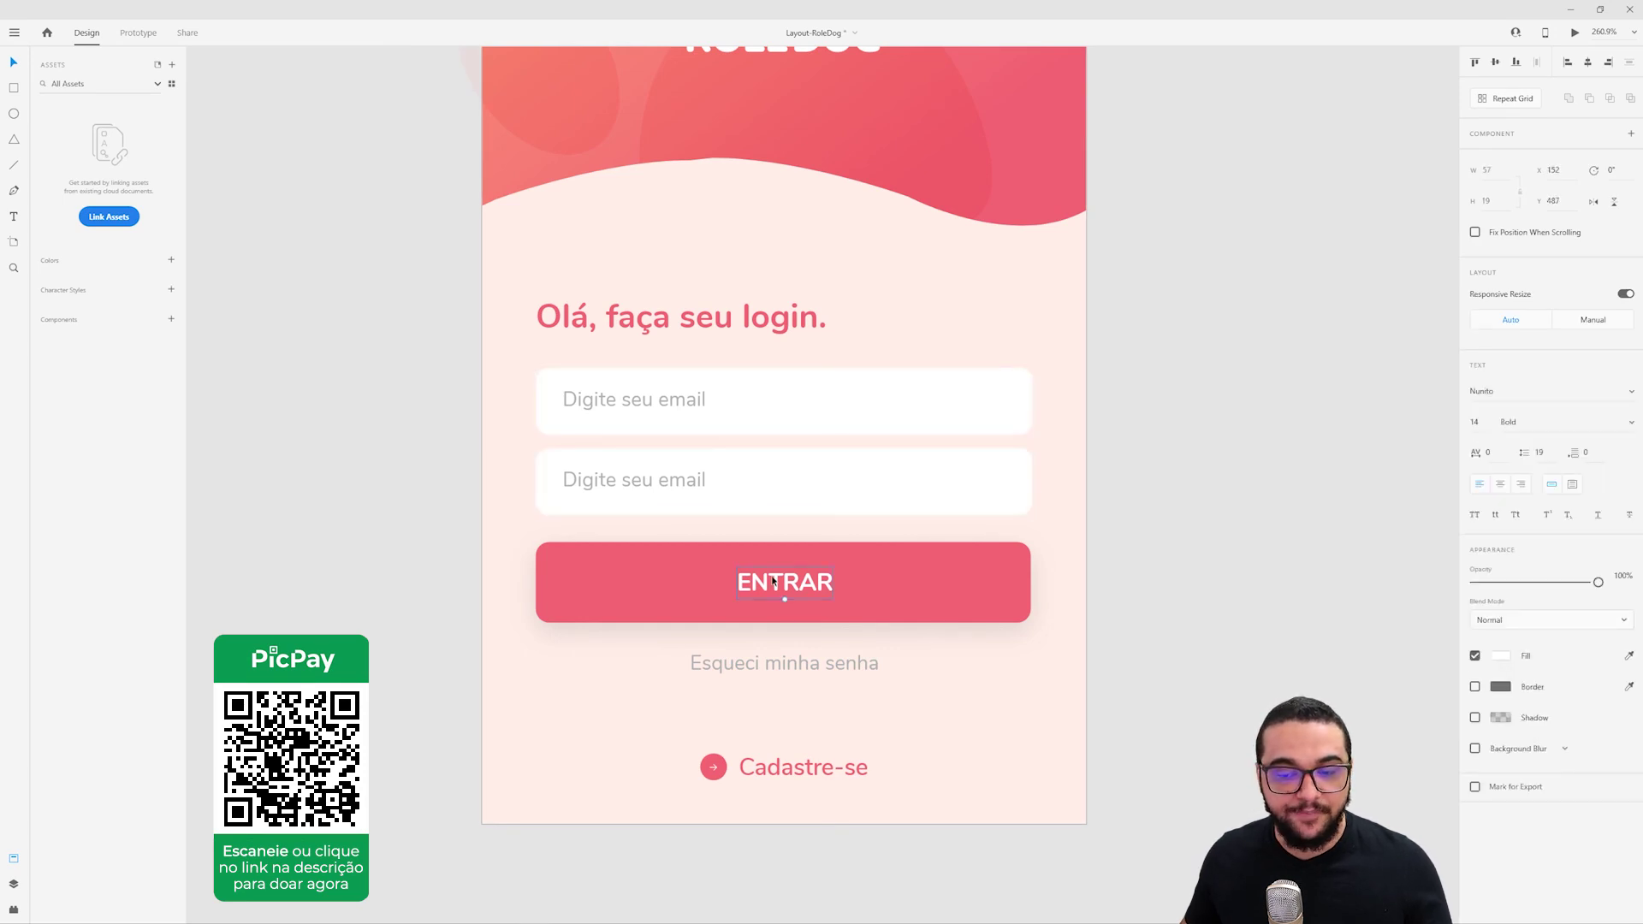
# Show the square grid and move the "Esqueci minha senha" text up to Y 525, just beneath the ENTRAR button.
pyautogui.scroll(3, 758, 649)
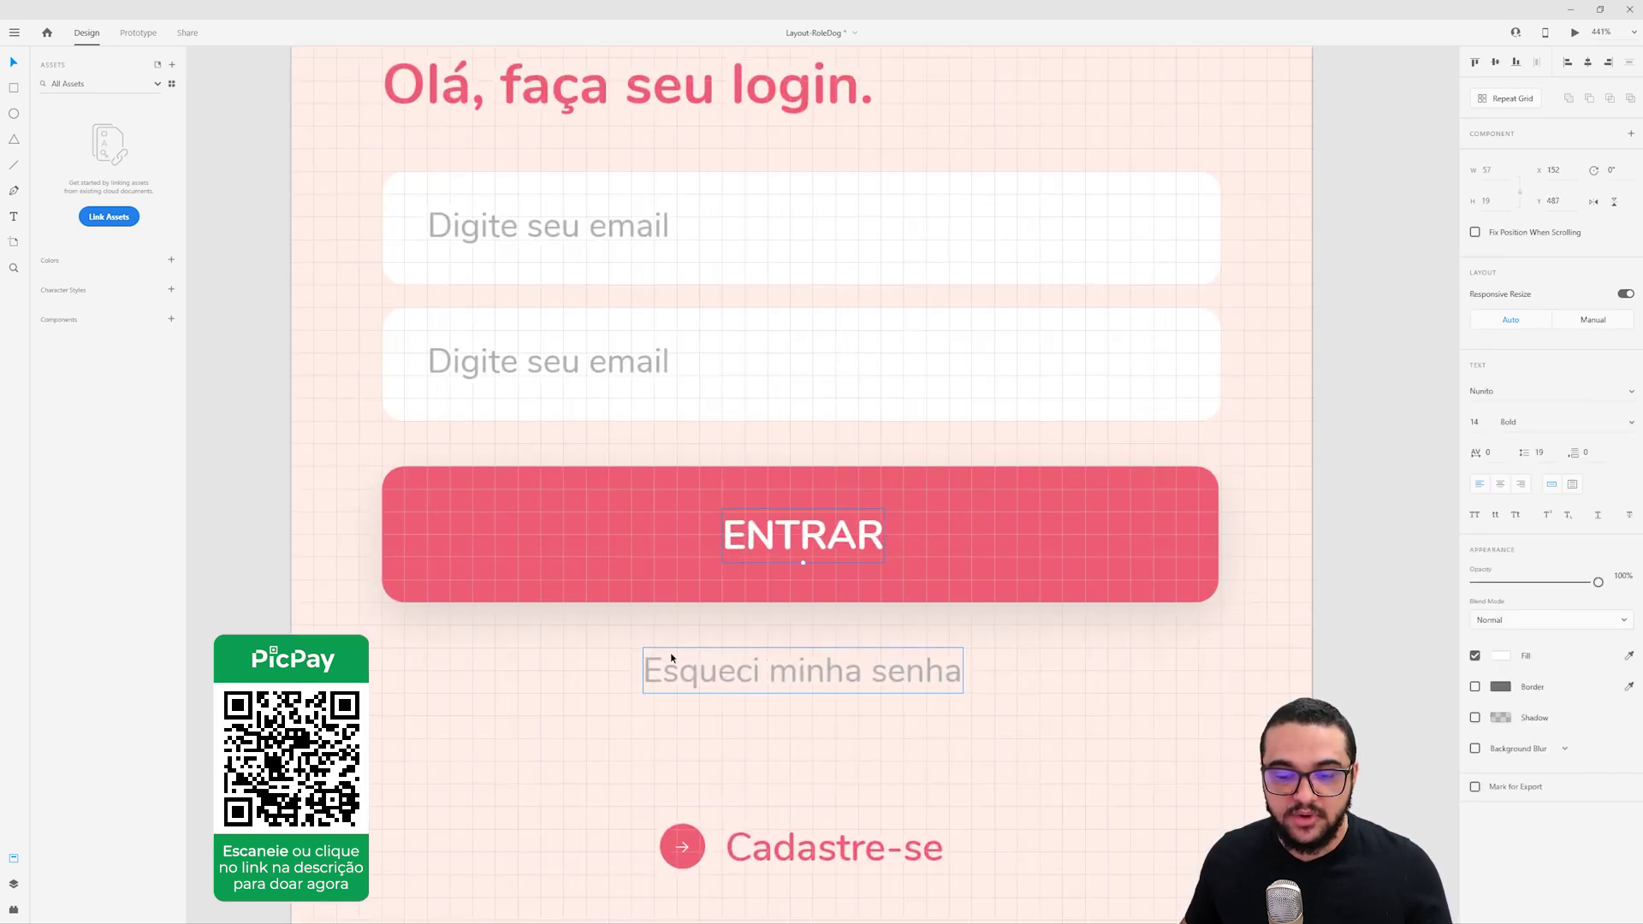
pyautogui.moveTo(654, 665); pyautogui.dragTo(658, 654)
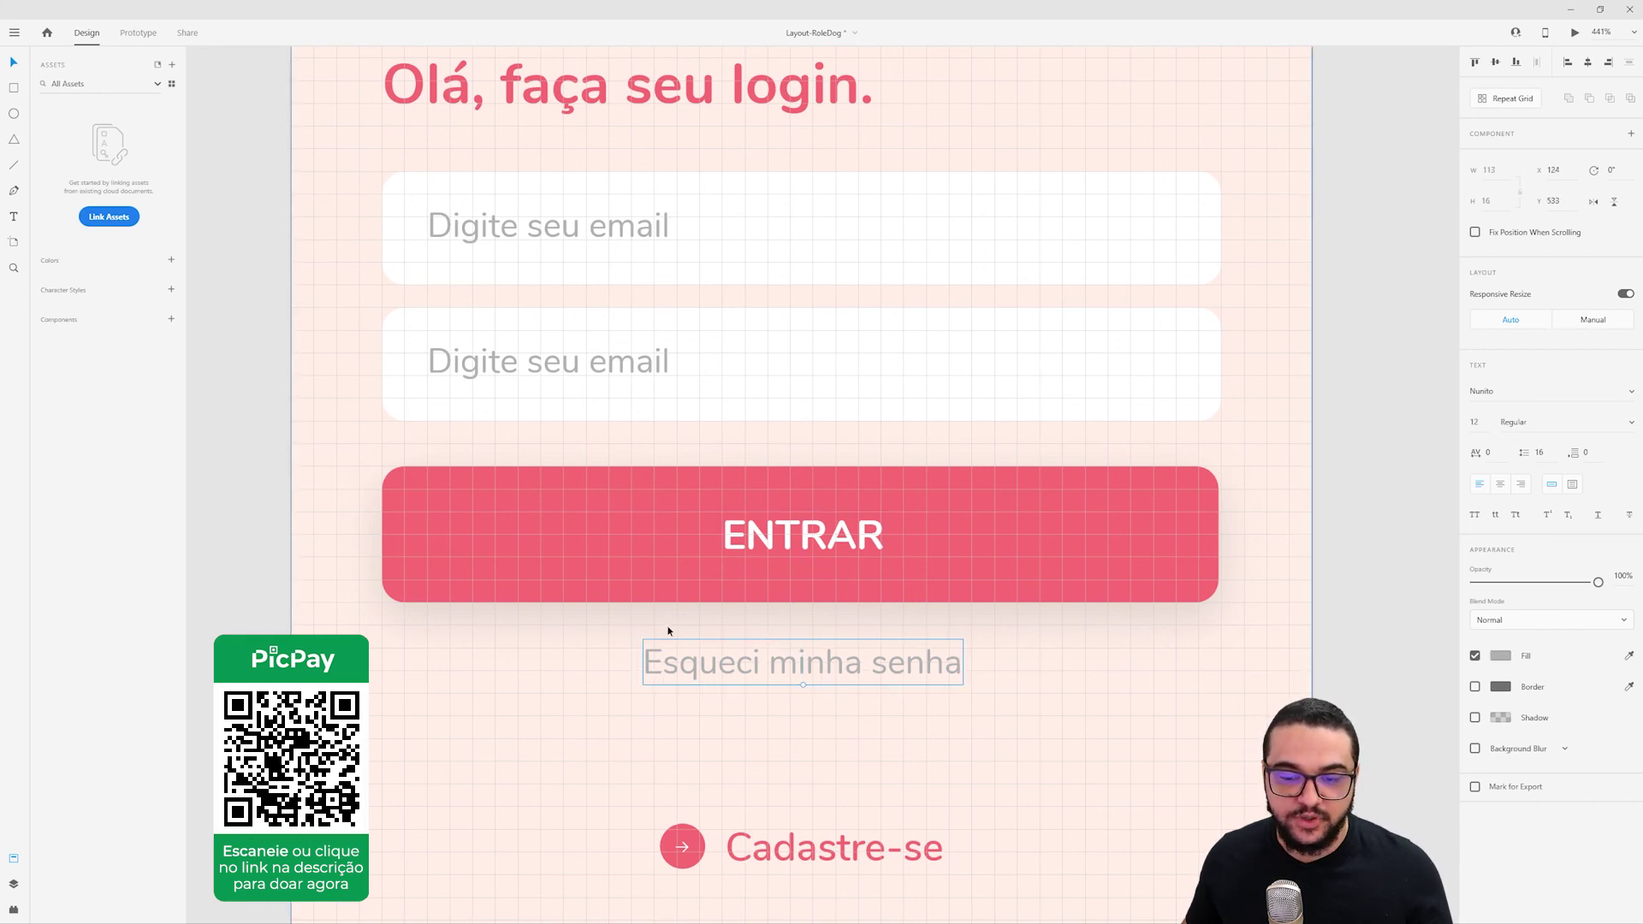
pyautogui.moveTo(716, 664); pyautogui.dragTo(721, 641)
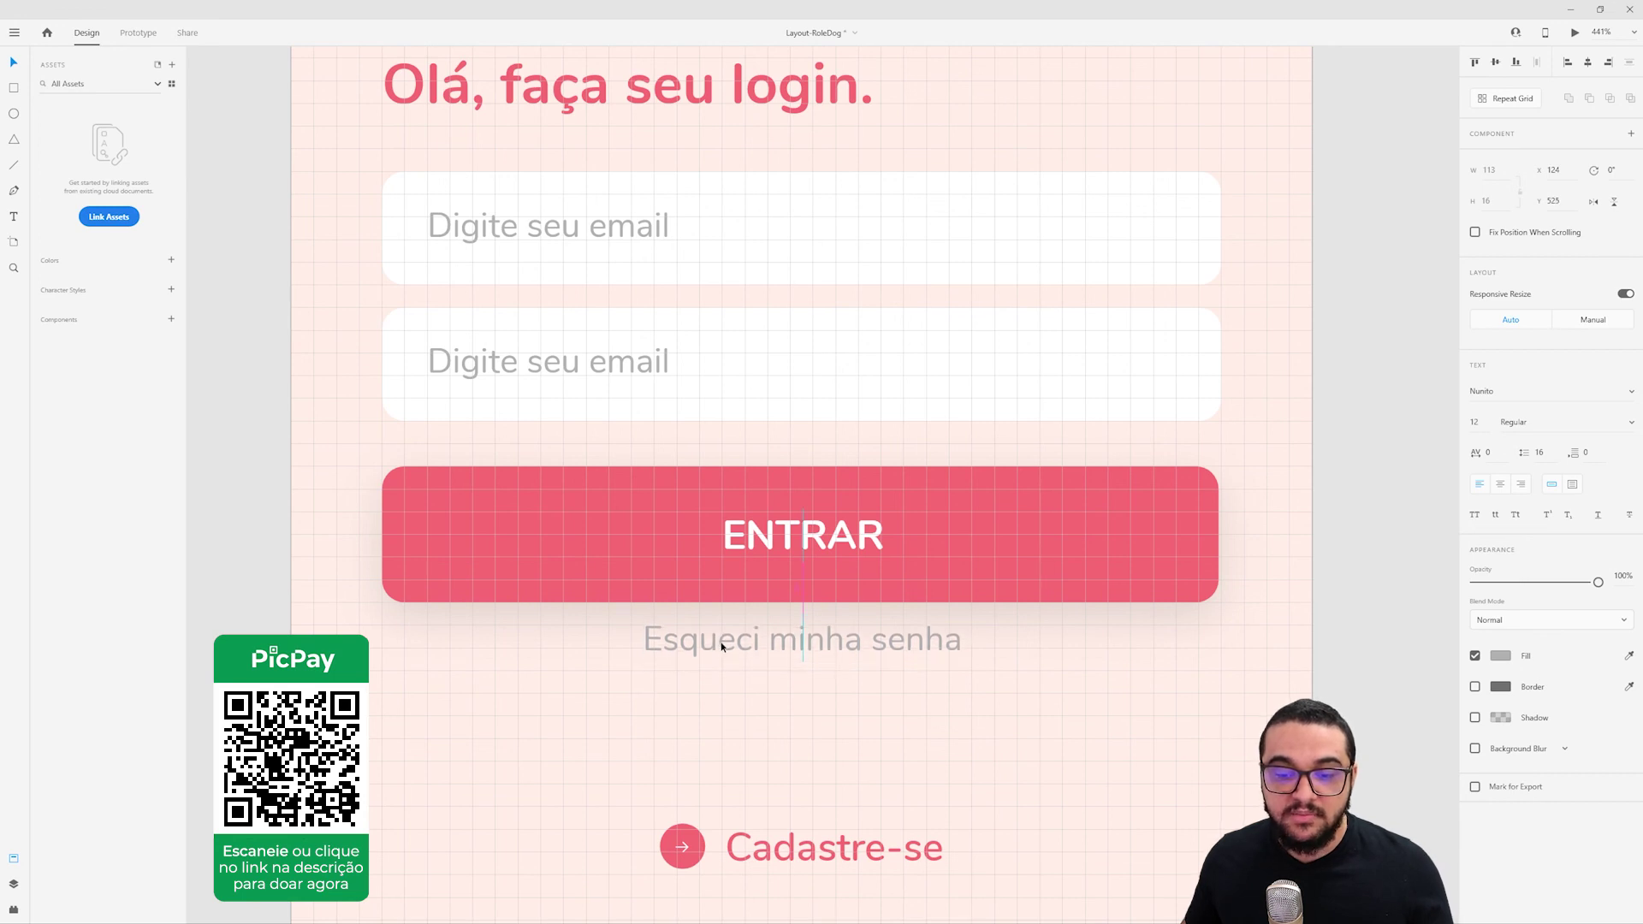
# Move the "Esqueci minha senha" text down to Y 541, leaving more space beneath the ENTRAR button.
pyautogui.scroll(-5, 736, 592)
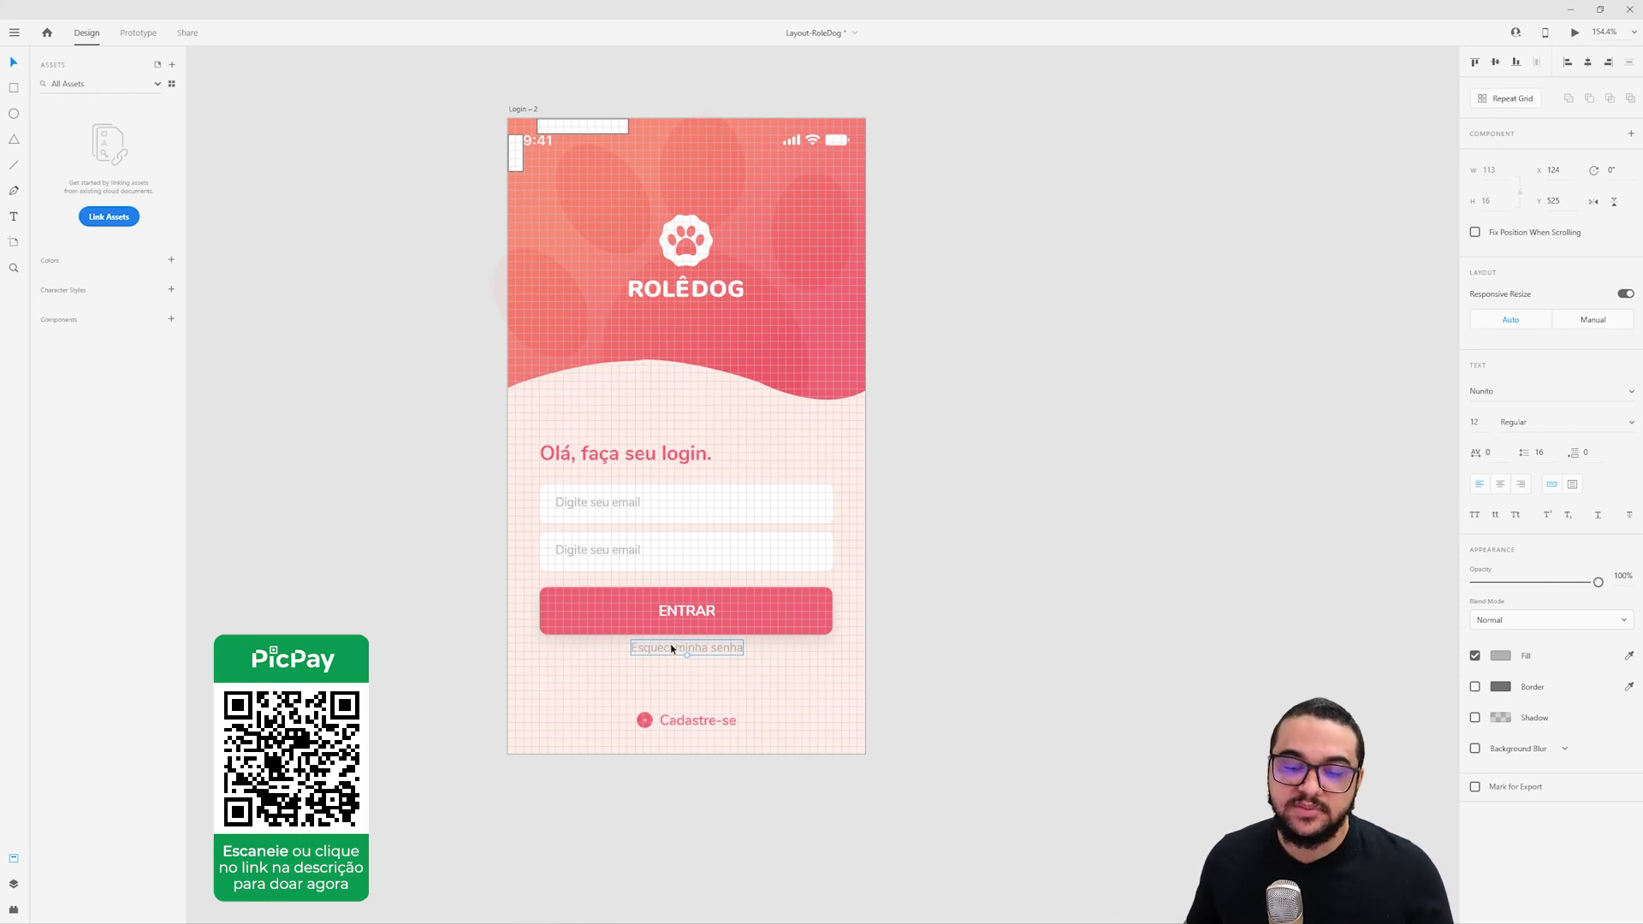
pyautogui.scroll(5, 684, 629)
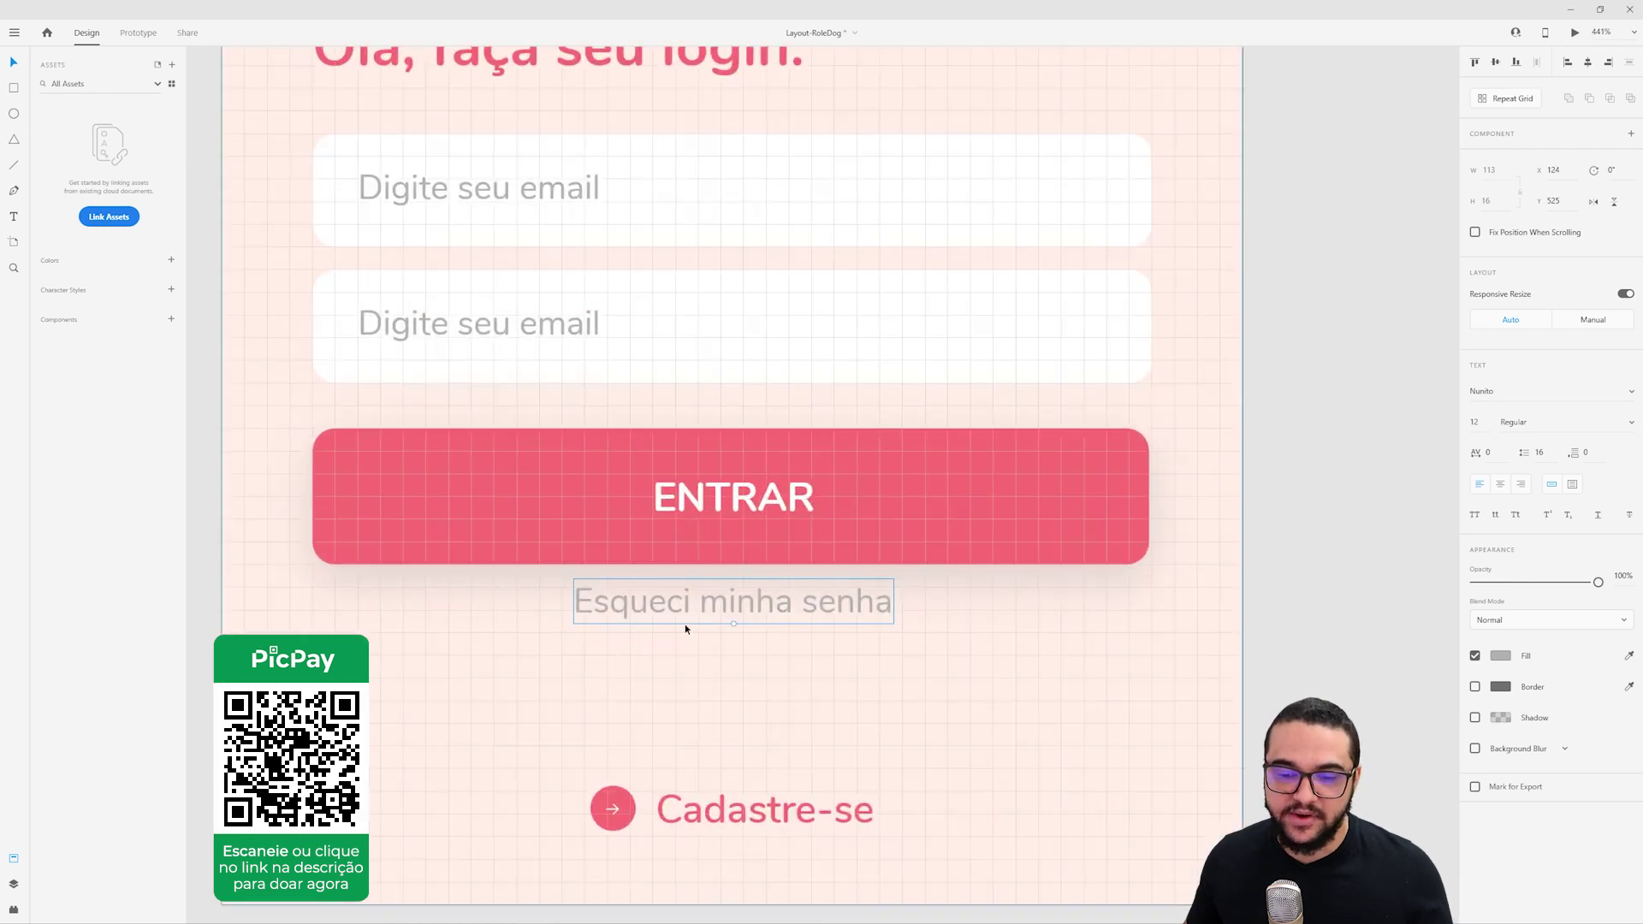
pyautogui.moveTo(685, 629); pyautogui.dragTo(689, 653)
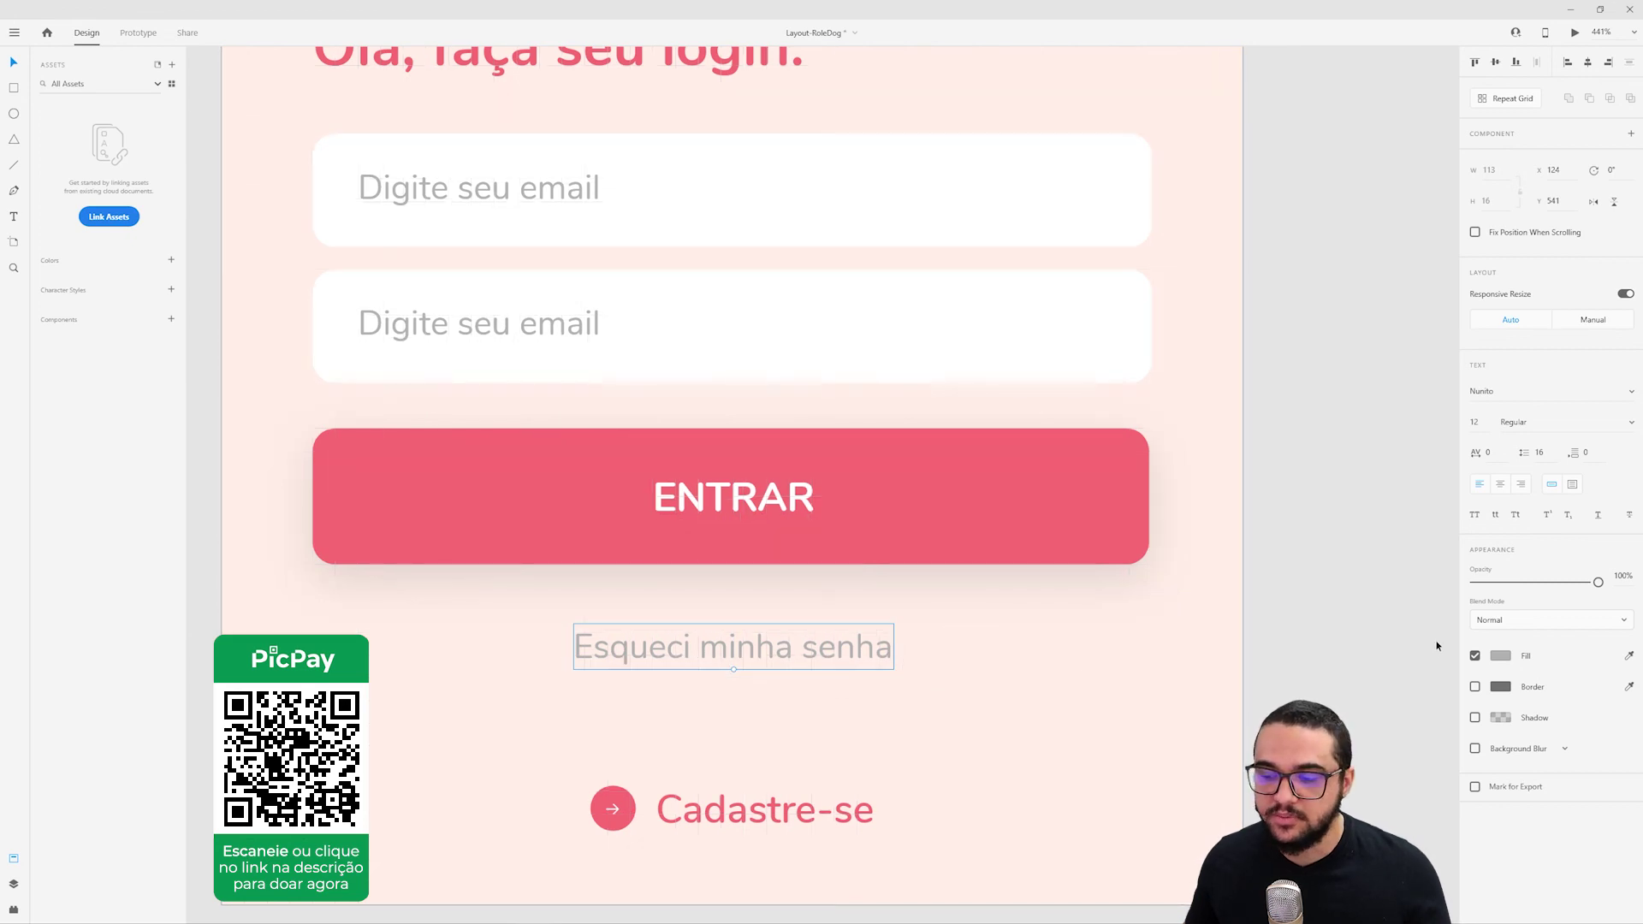
# Examine the spacing of the login form and the links below it with the square grid hidden and shown.
pyautogui.click(1334, 630)
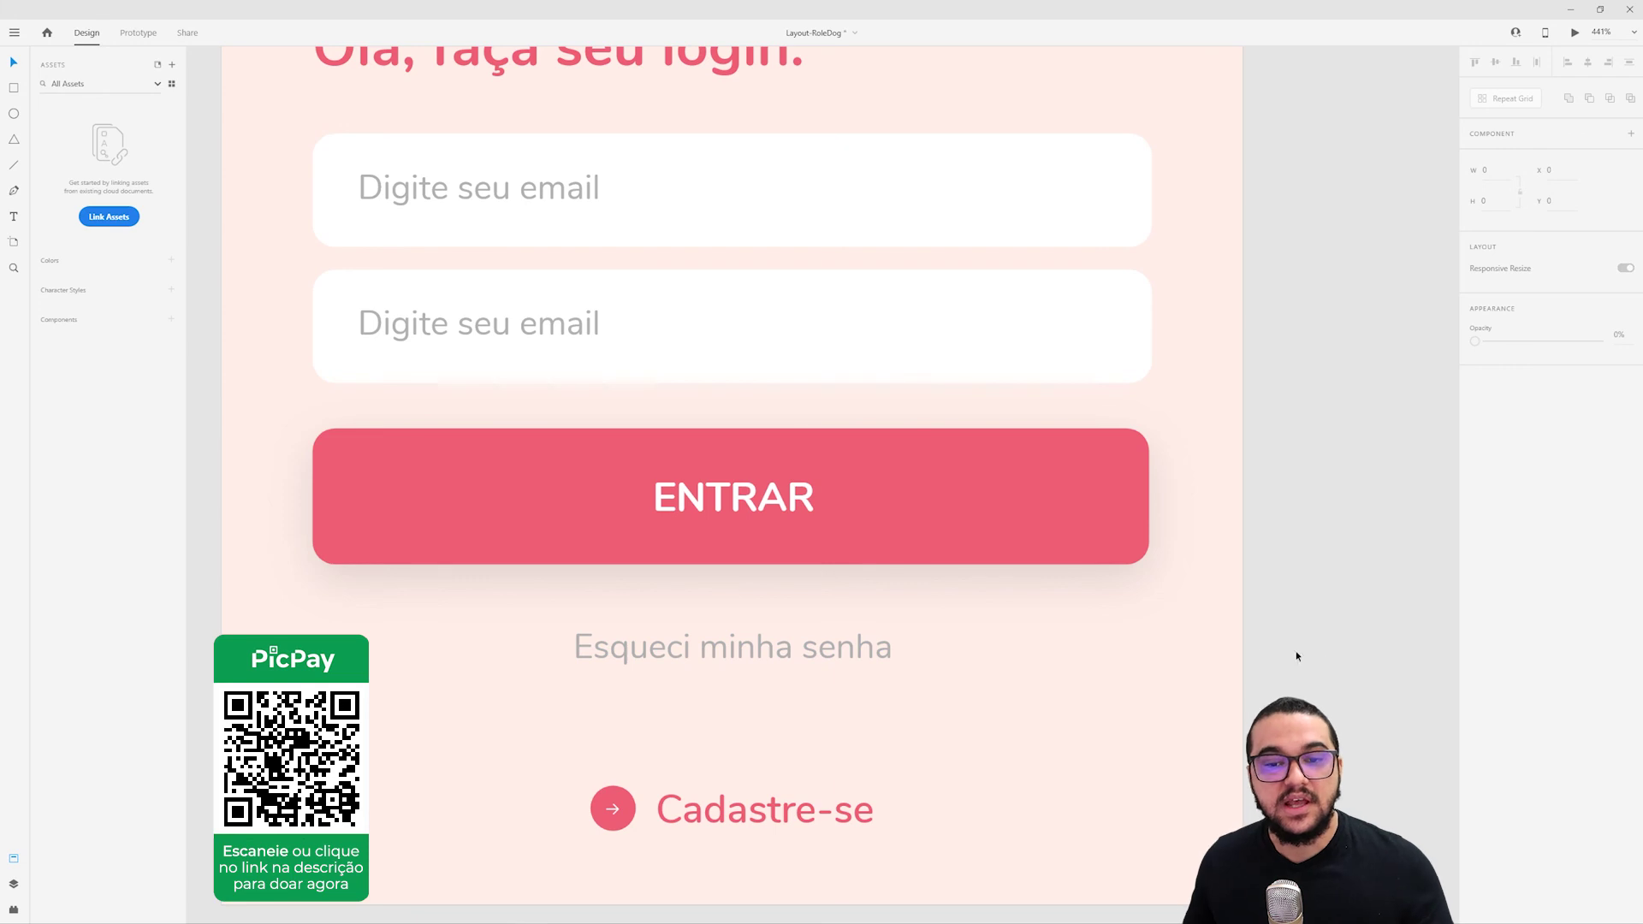
pyautogui.scroll(-5, 1246, 674)
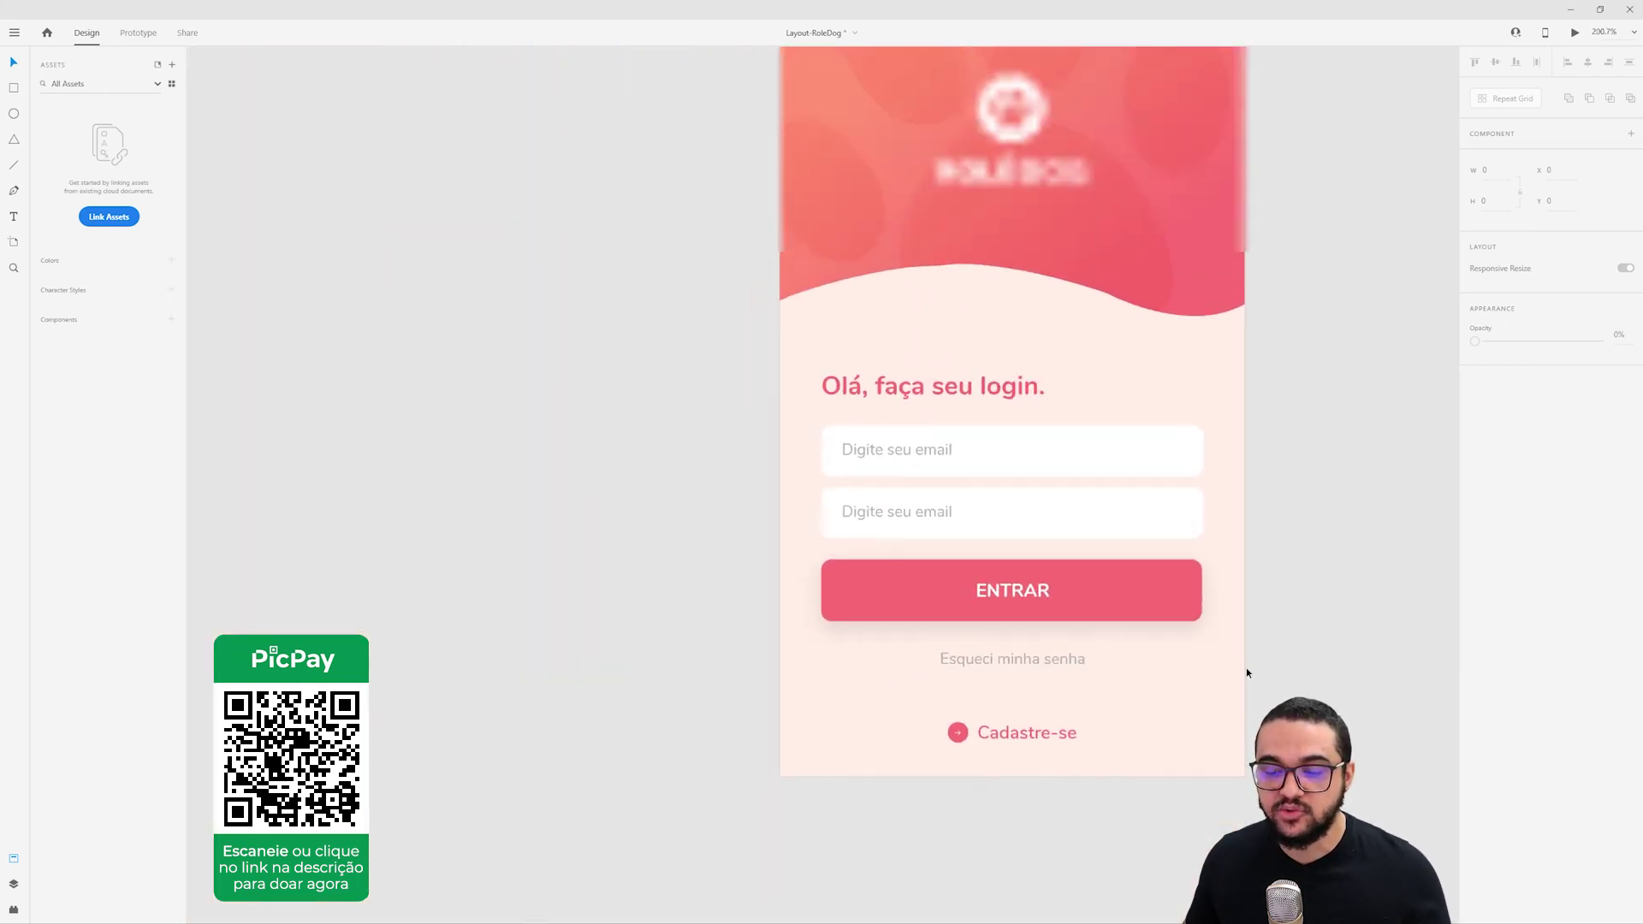
pyautogui.moveTo(1343, 706); pyautogui.dragTo(1131, 695)
pyautogui.click(871, 683)
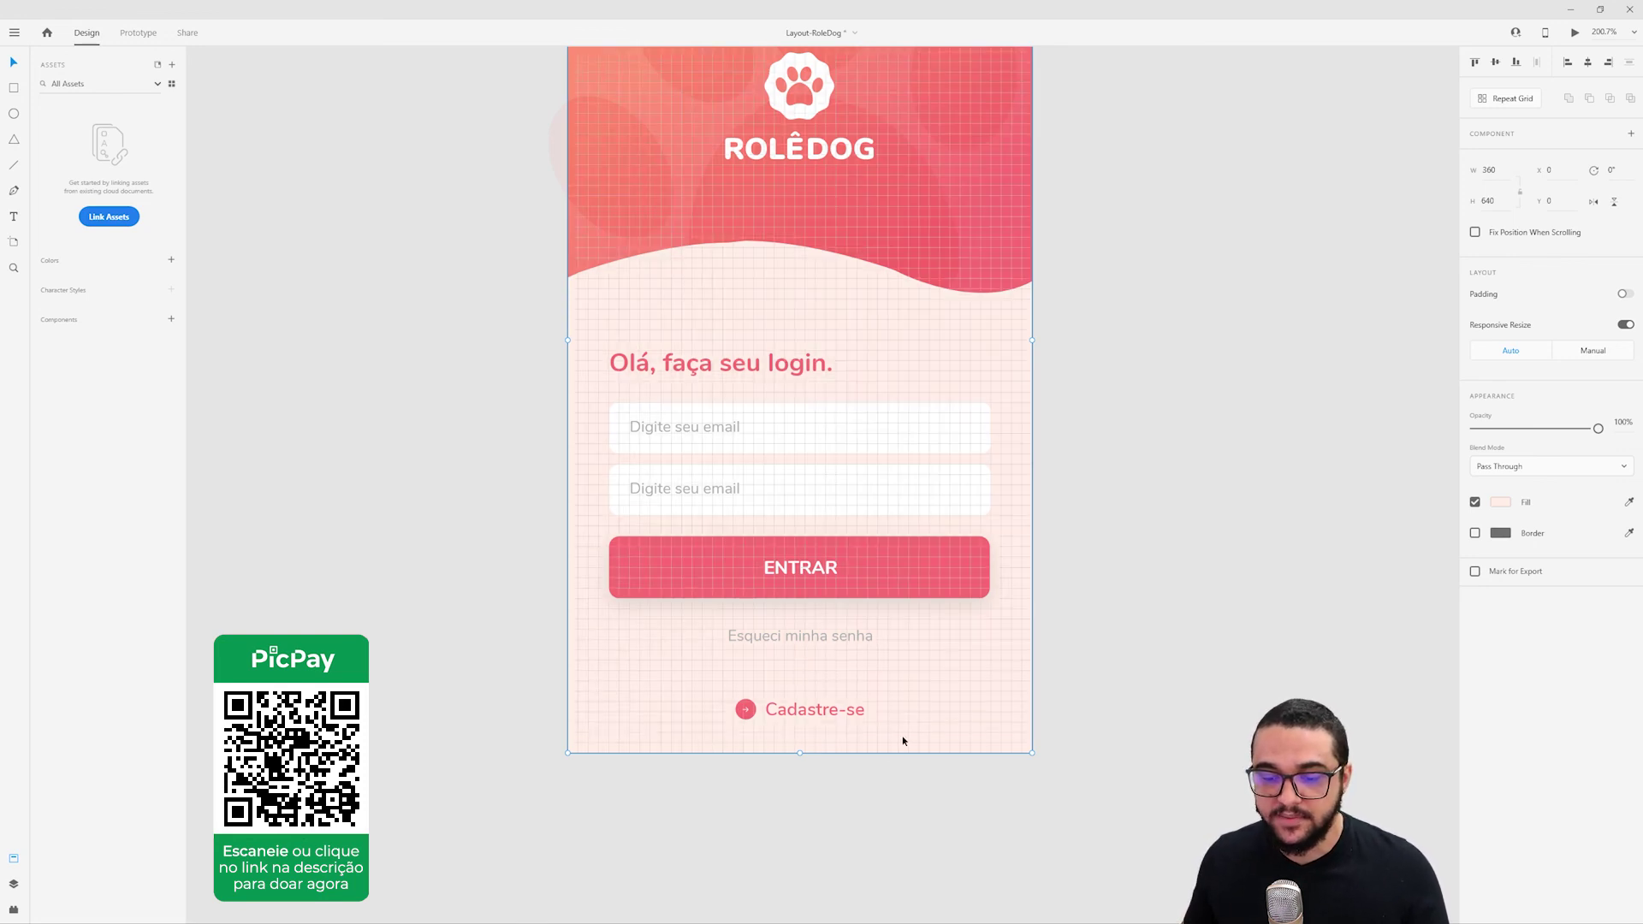
pyautogui.scroll(2, 844, 775)
pyautogui.scroll(2, 843, 775)
pyautogui.press("ctrl+'")
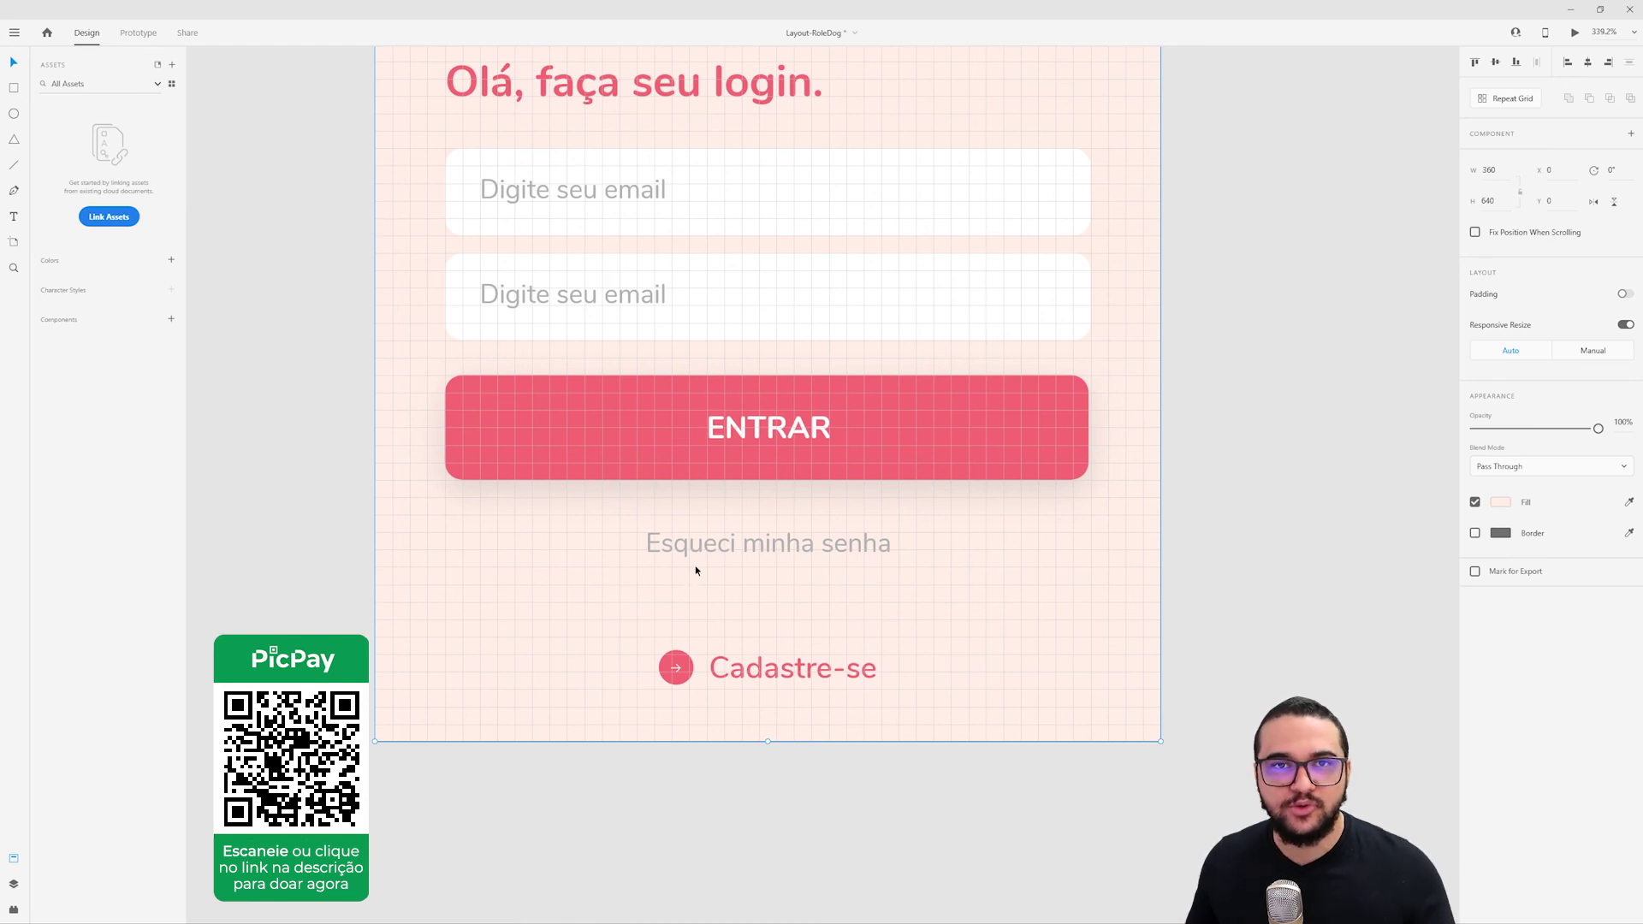
# Shift the ENTRAR label left to X 47, and center it horizontally on its button with the align command.
pyautogui.doubleClick(760, 412)
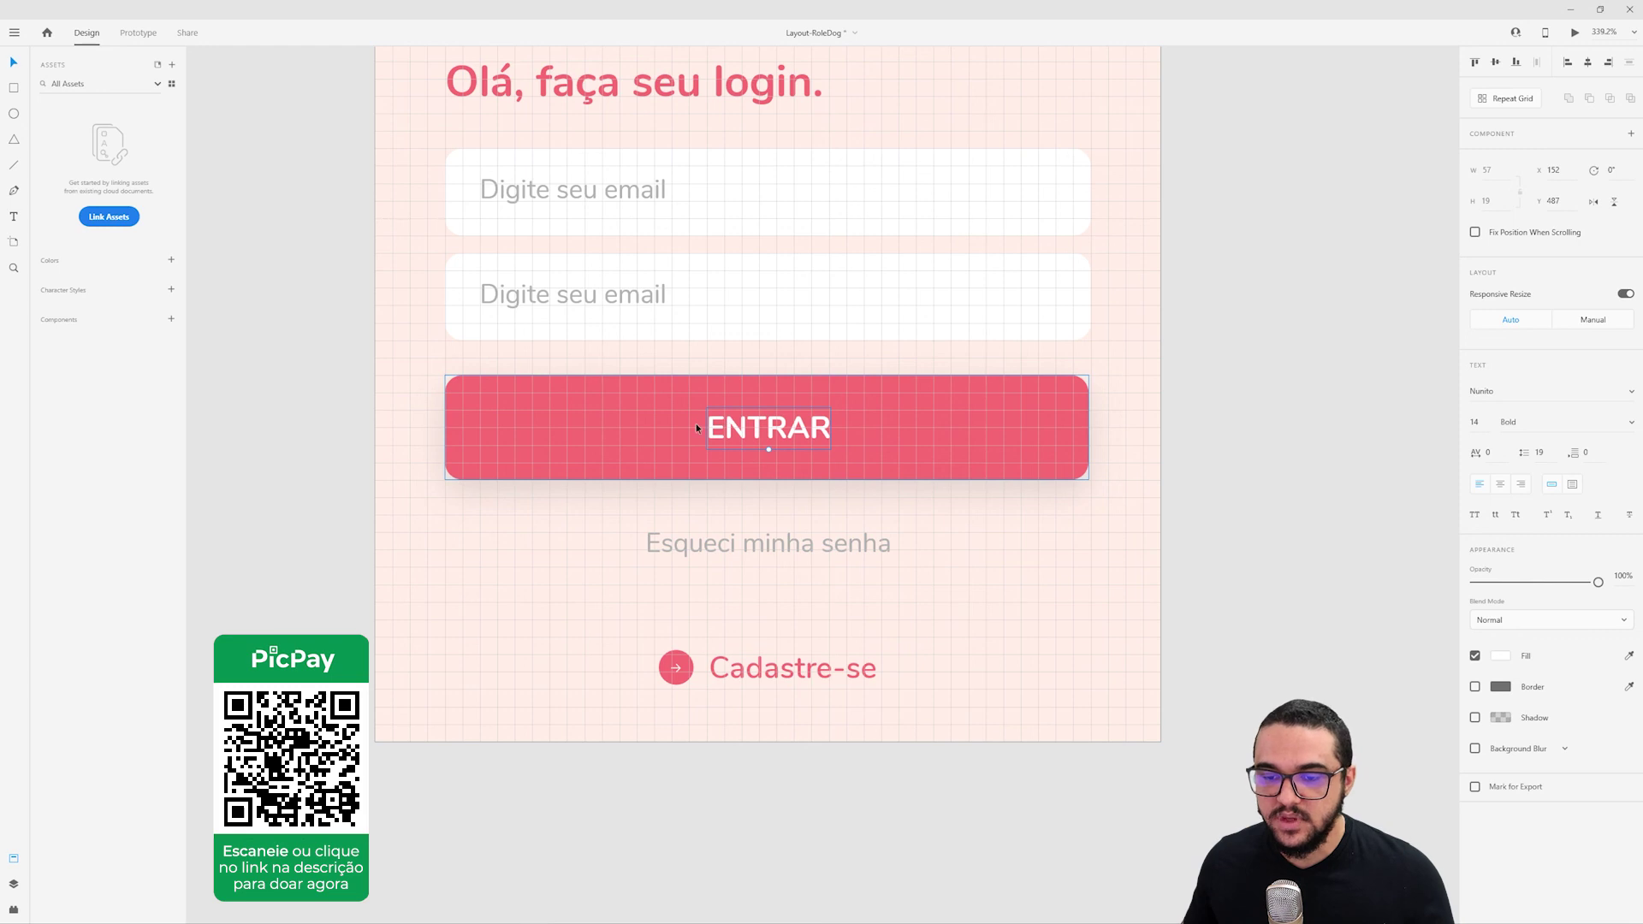
pyautogui.click(839, 443)
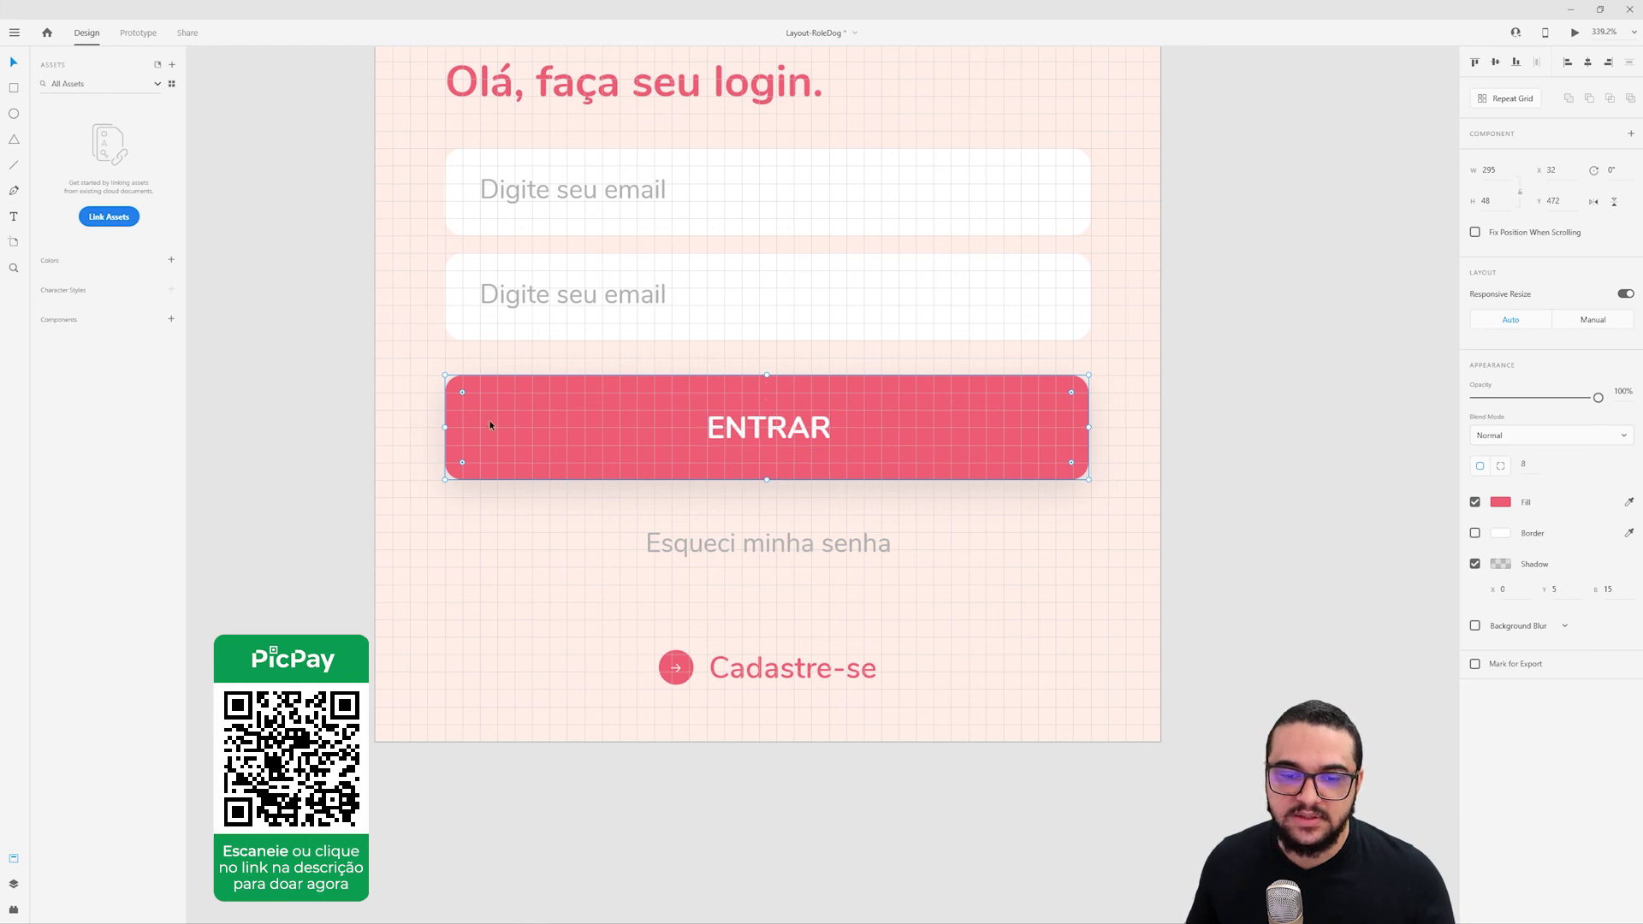
pyautogui.moveTo(777, 448); pyautogui.dragTo(566, 454)
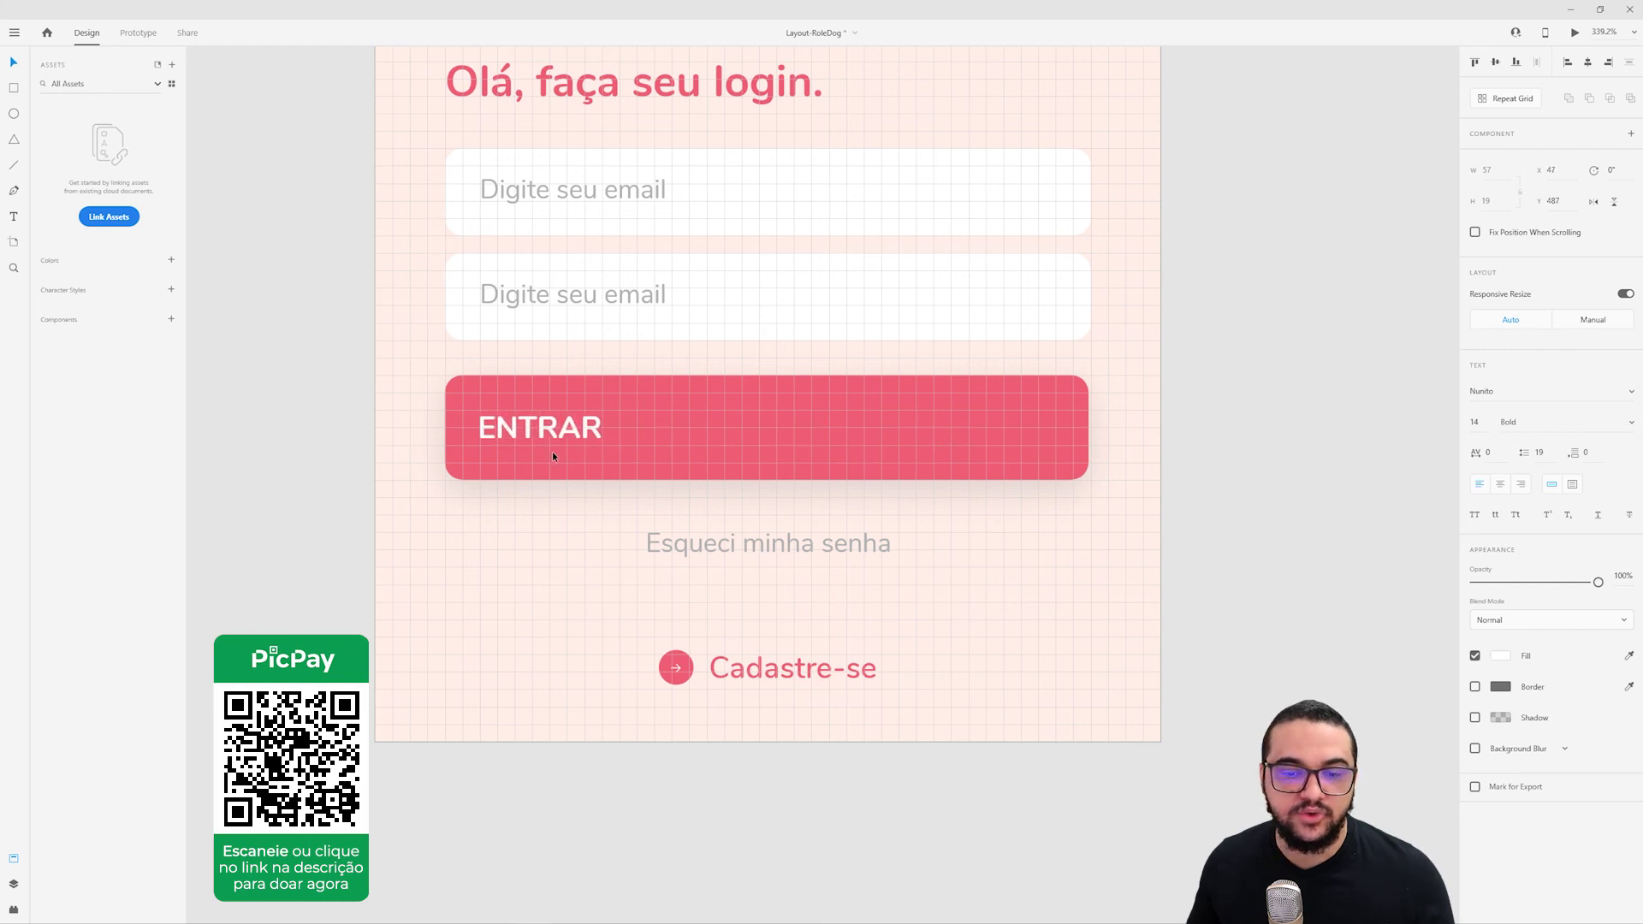
pyautogui.keyDown('shift'); pyautogui.click(553, 450); pyautogui.keyUp('shift')
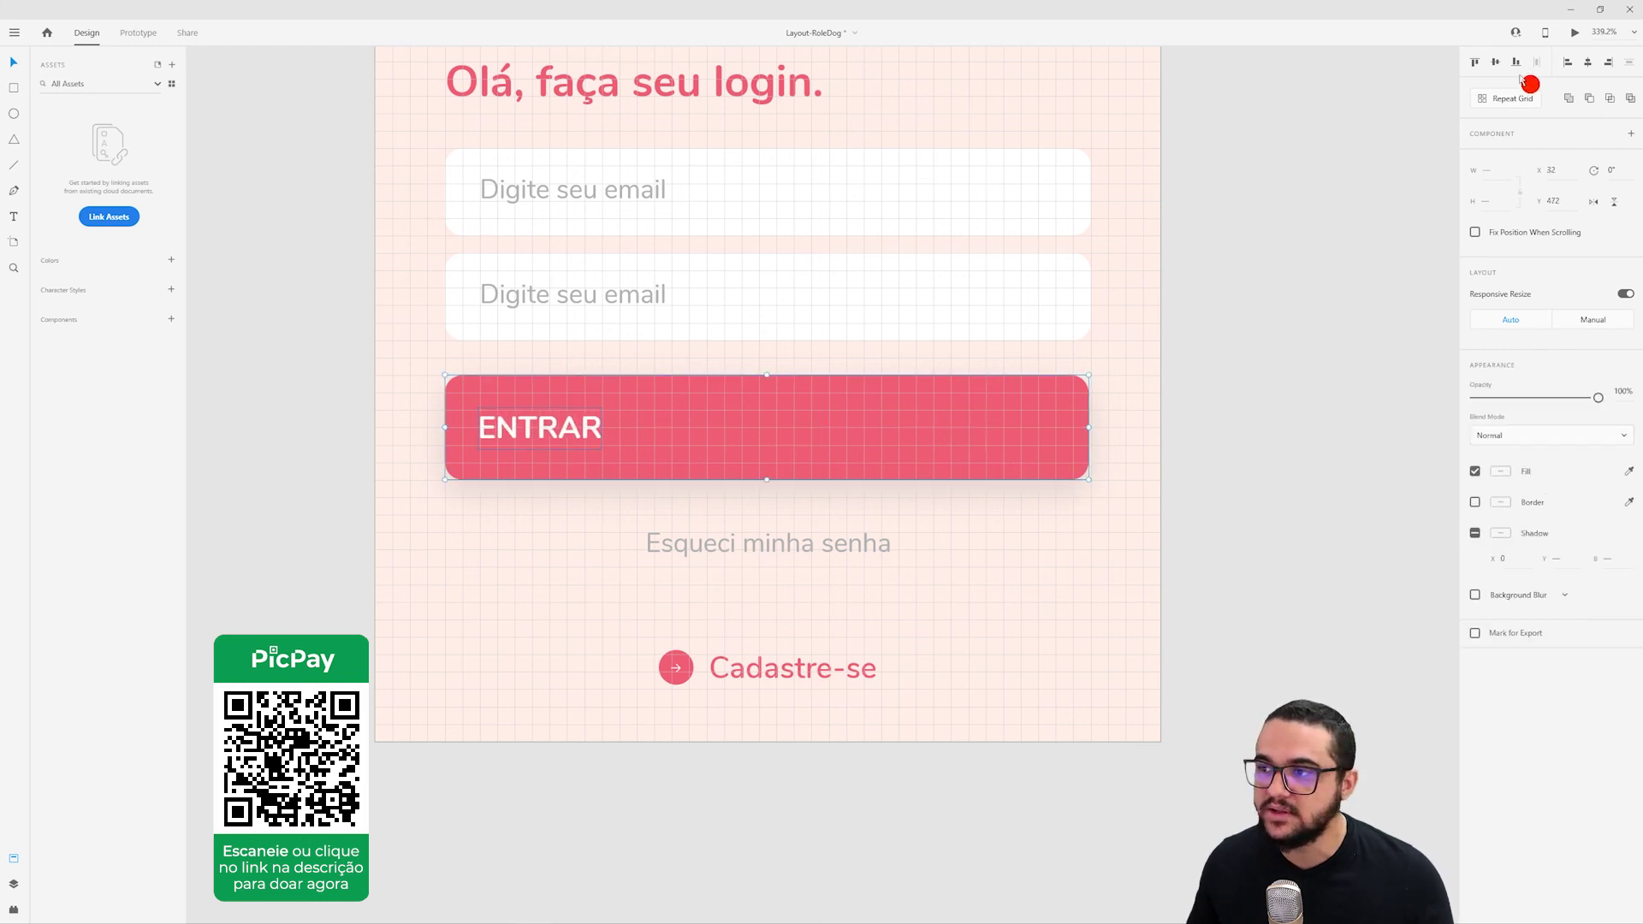
pyautogui.click(1590, 63)
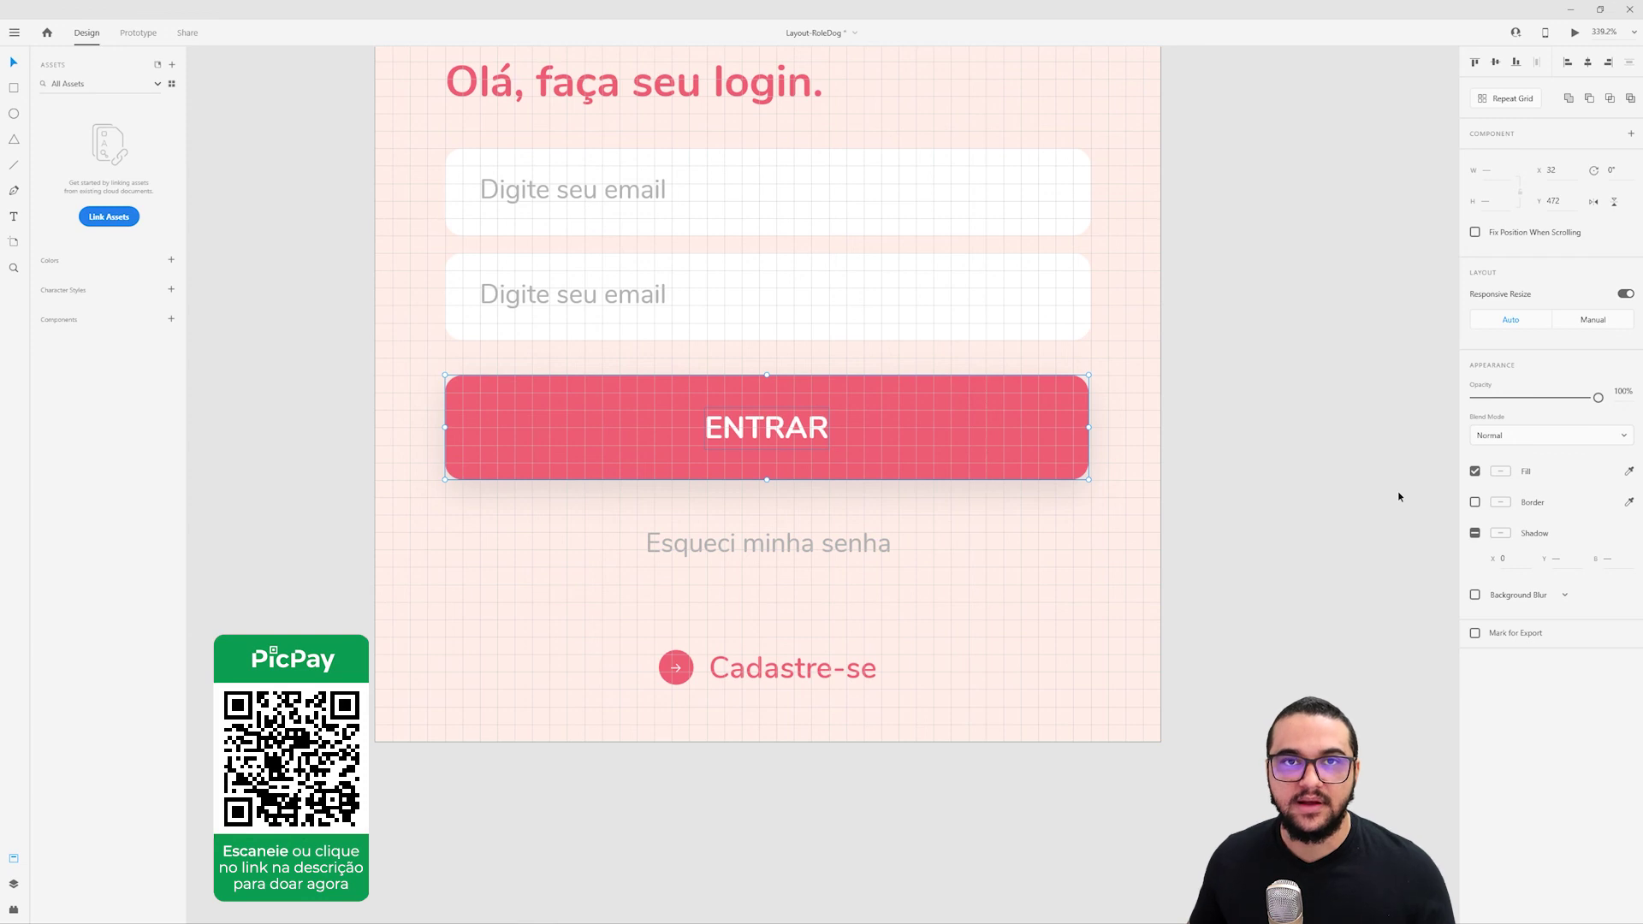
pyautogui.press('Escape')
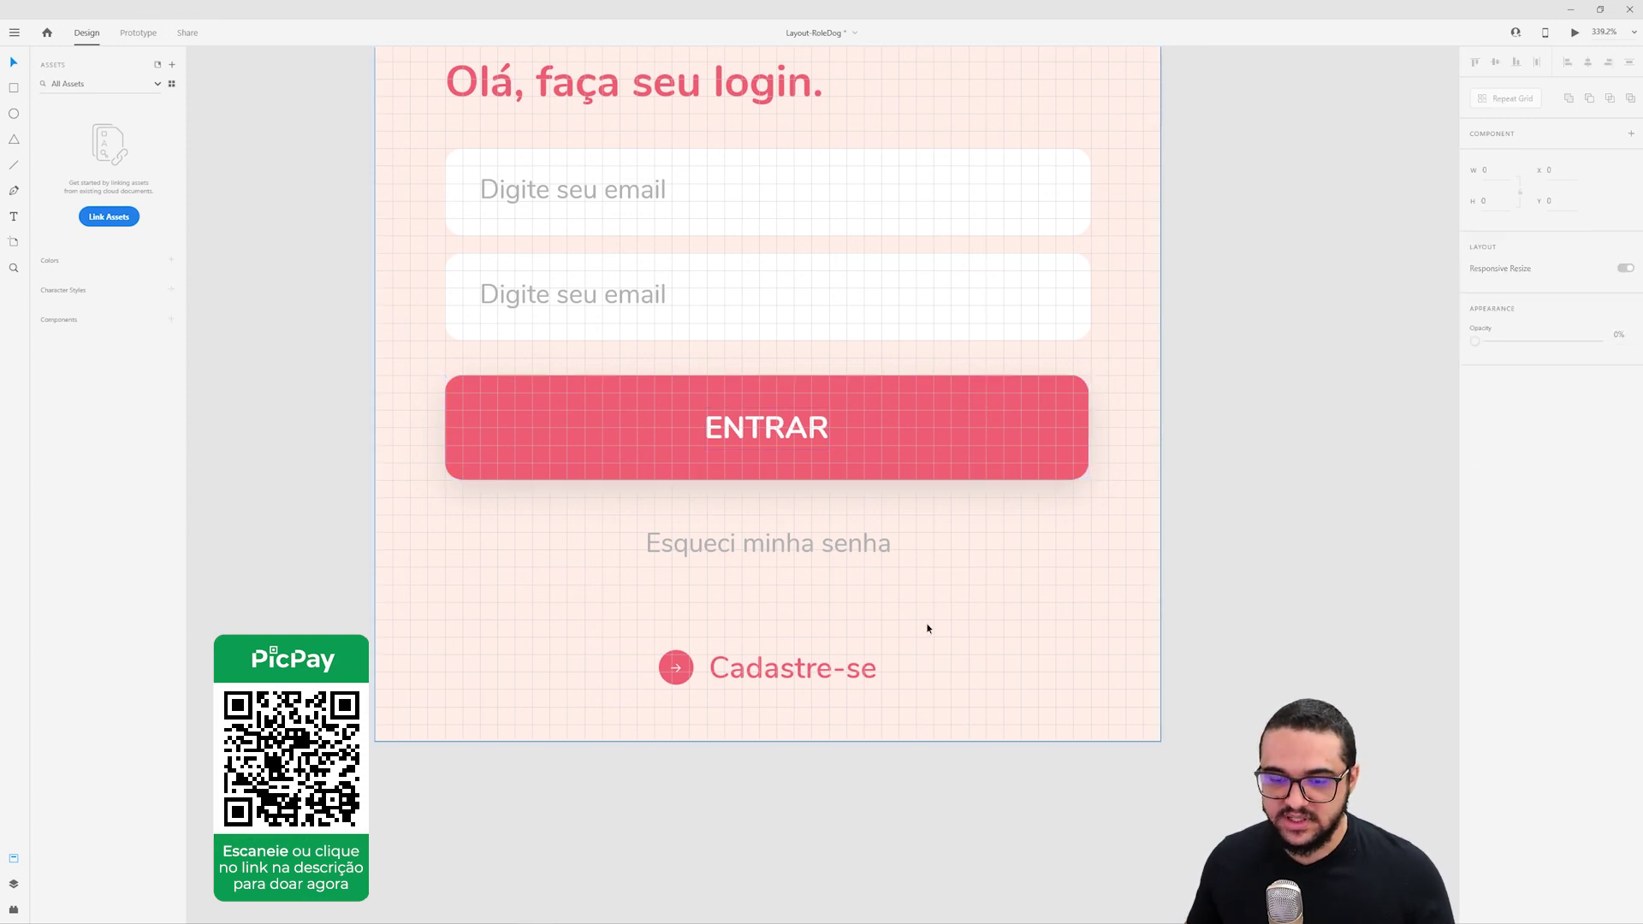
# Delete the two small white spacer rectangles near the status bar and view the whole login screen on its grid.
pyautogui.scroll(-5, 983, 605)
pyautogui.click(610, 204)
pyautogui.click(557, 198)
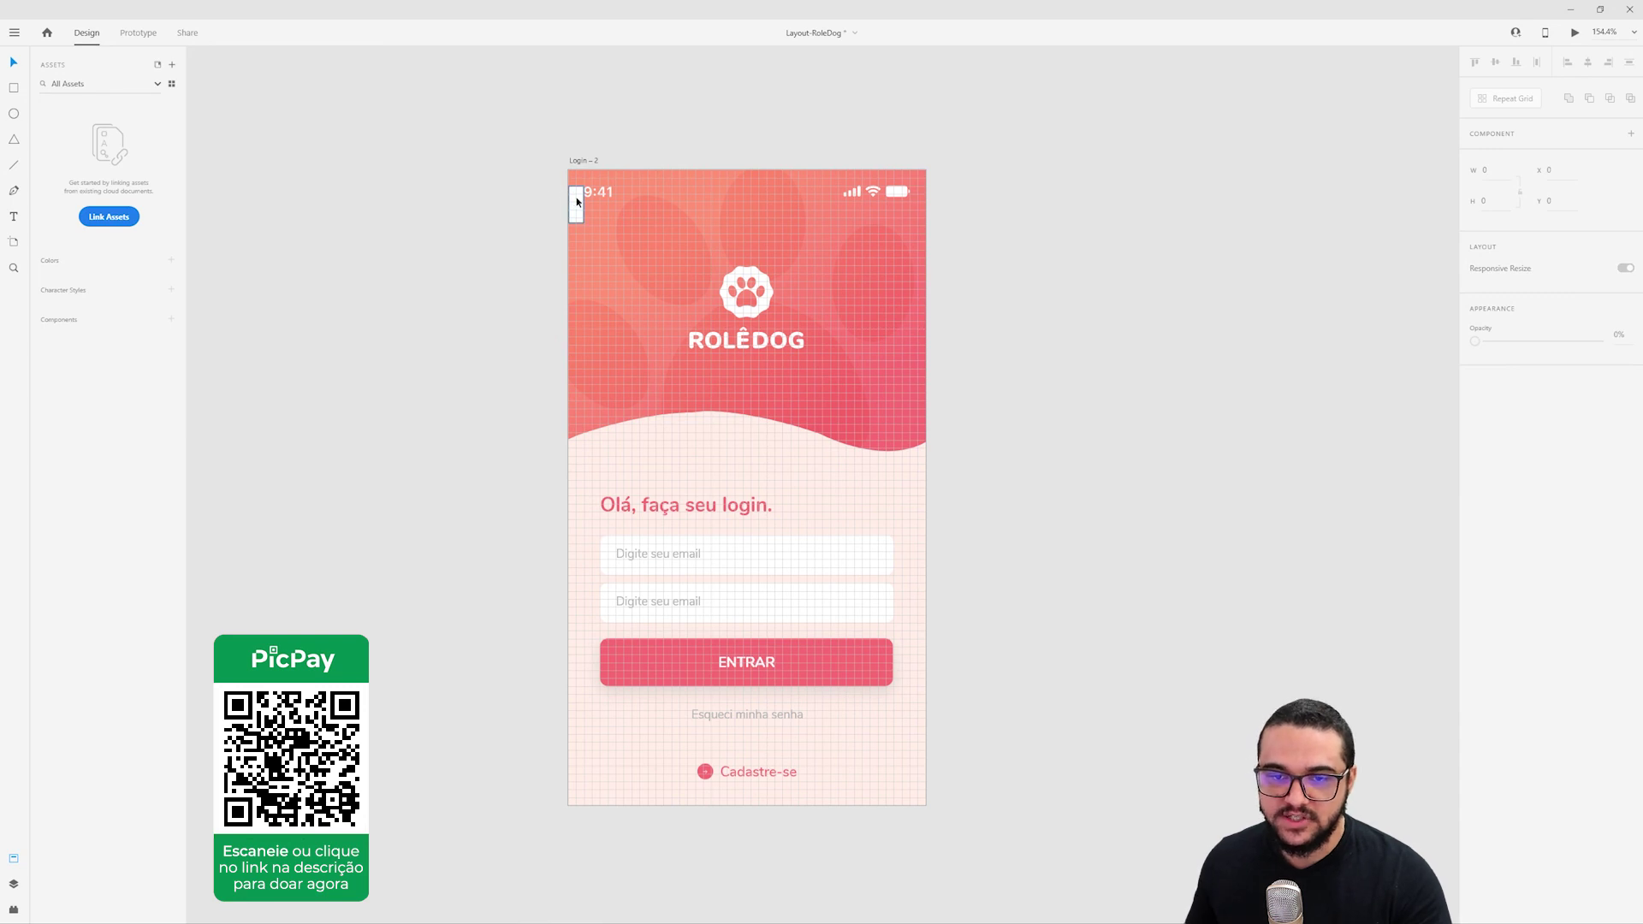
pyautogui.scroll(2, 1056, 635)
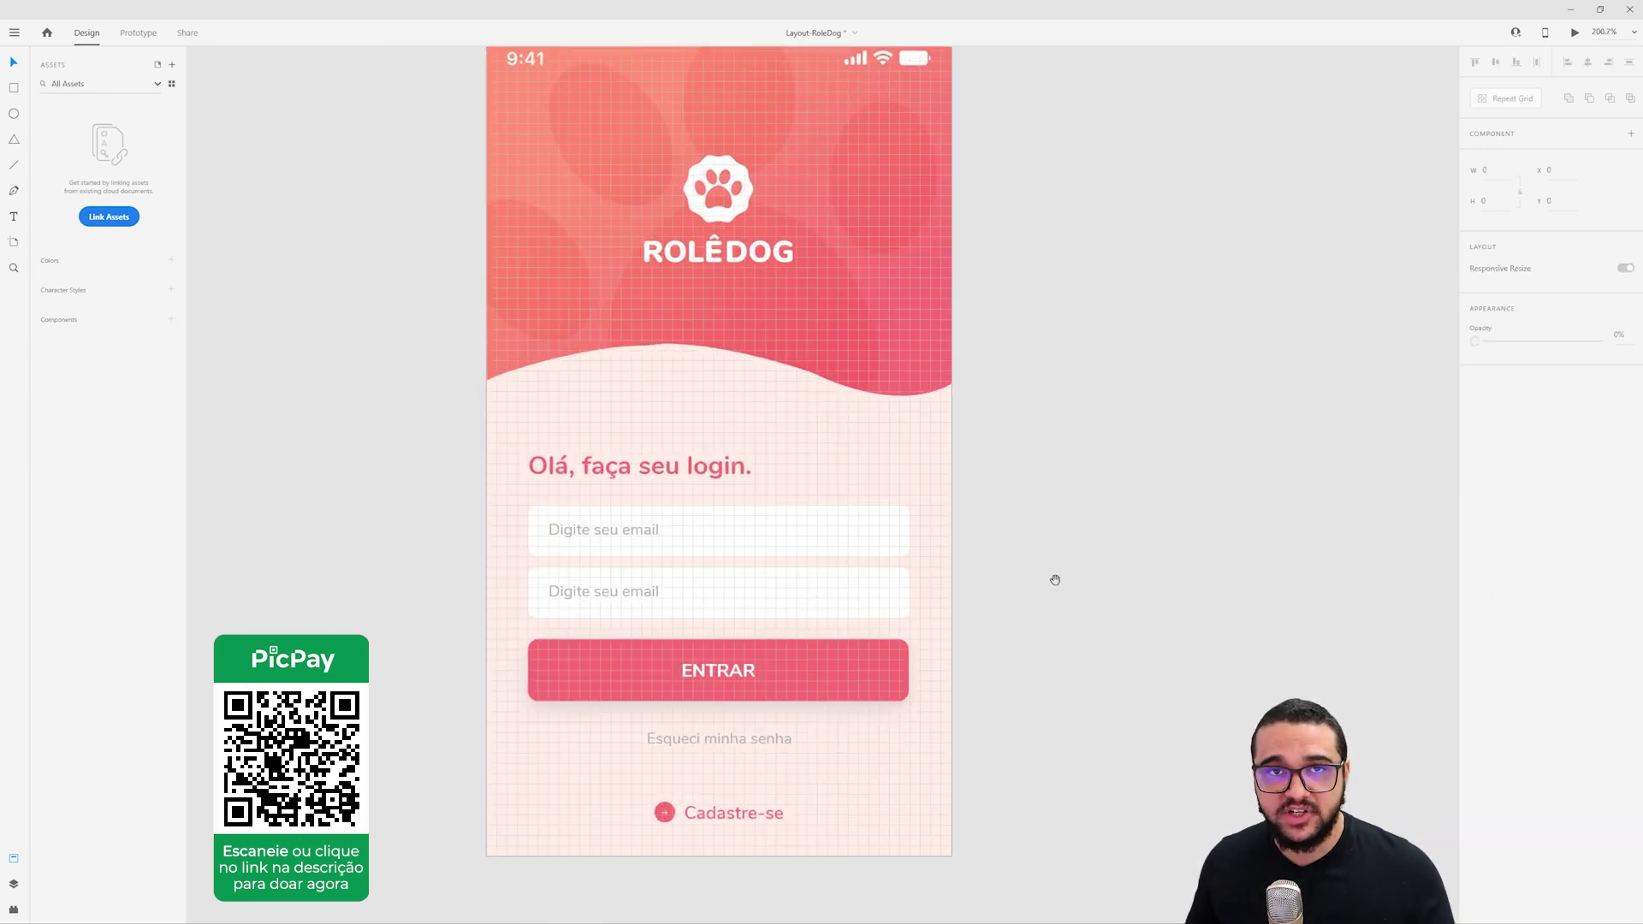
pyautogui.scroll(1, 1044, 604)
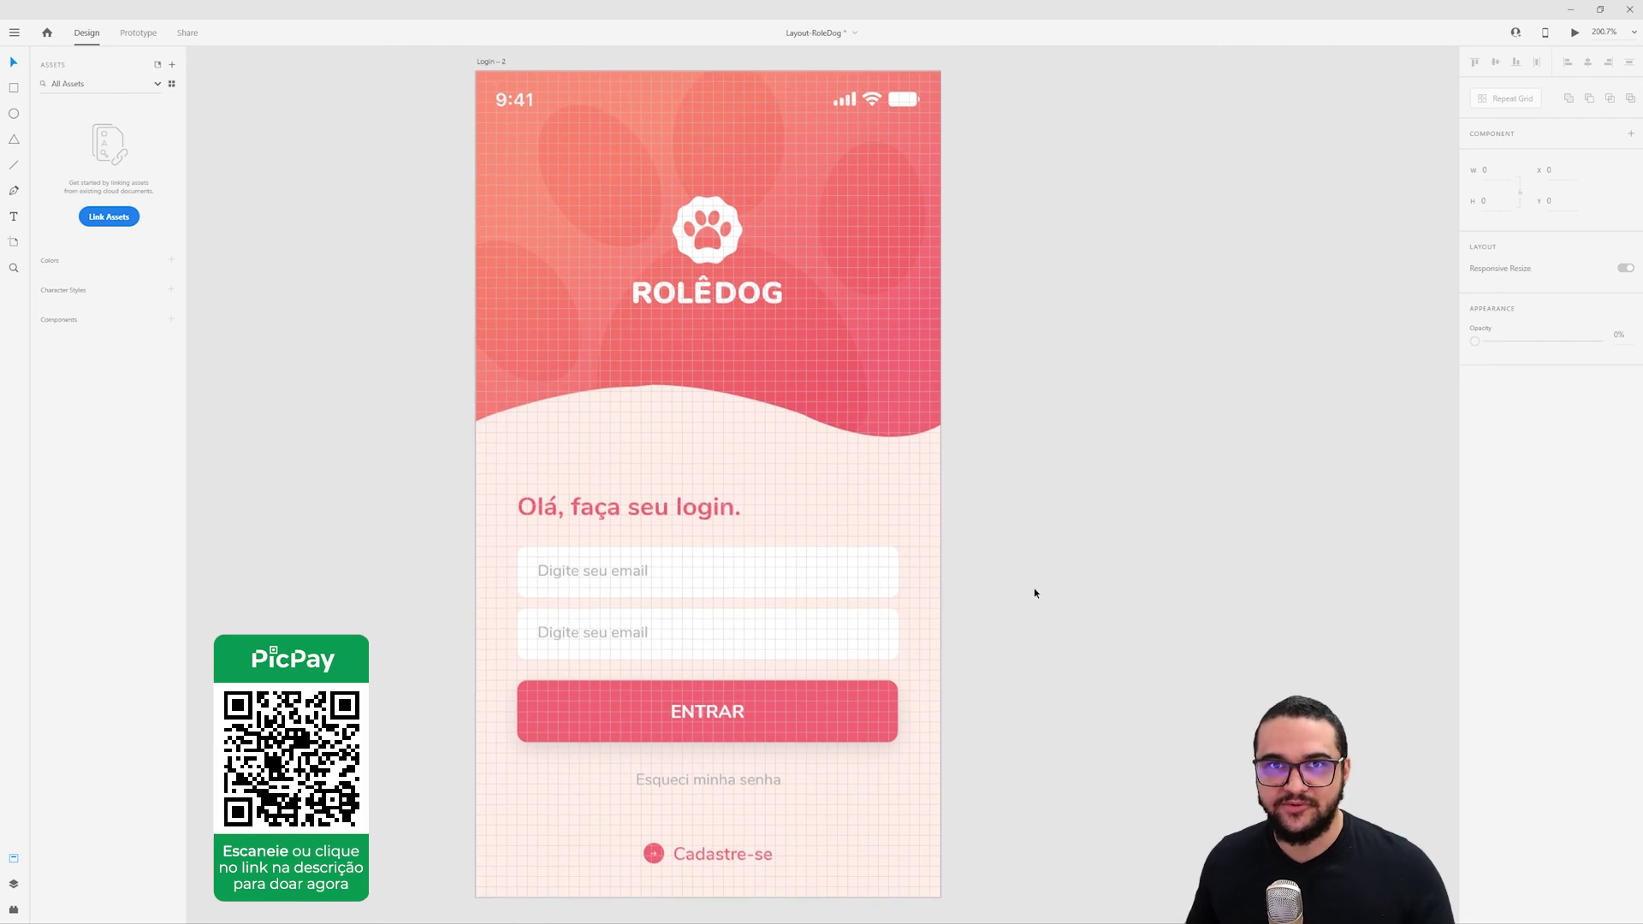